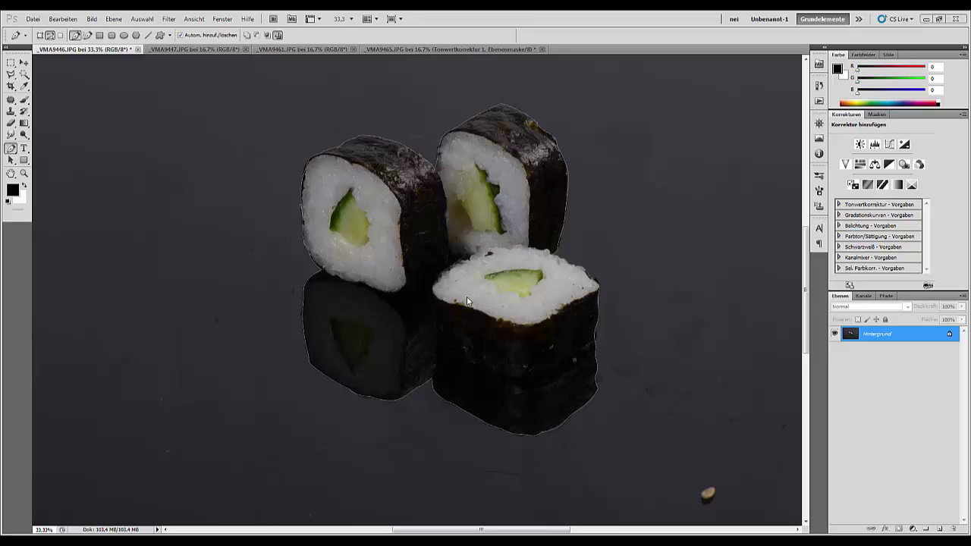
Step: Adjust the clipping path's anchor points along the top edge of the rear sushi roll to follow its outline more tightly
click(24, 64)
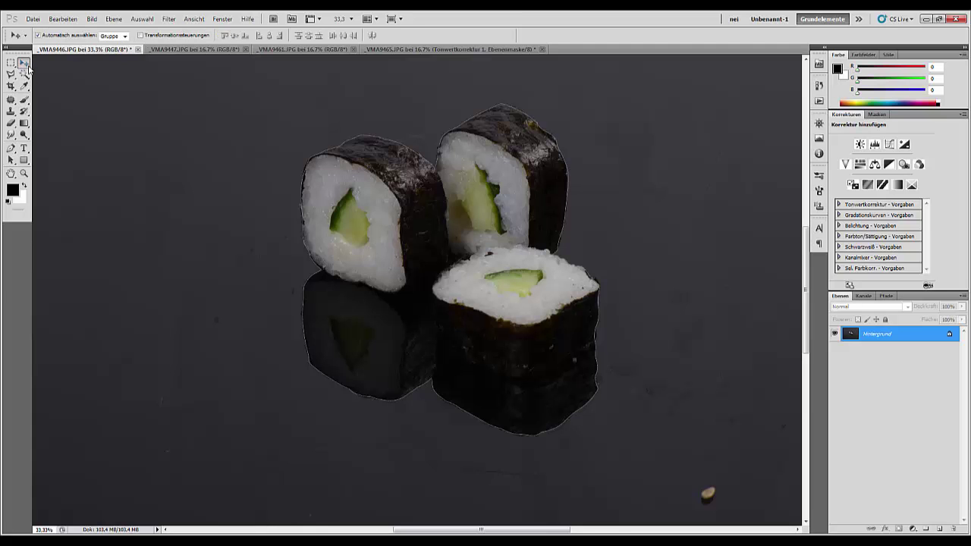
key(ctrl+1)
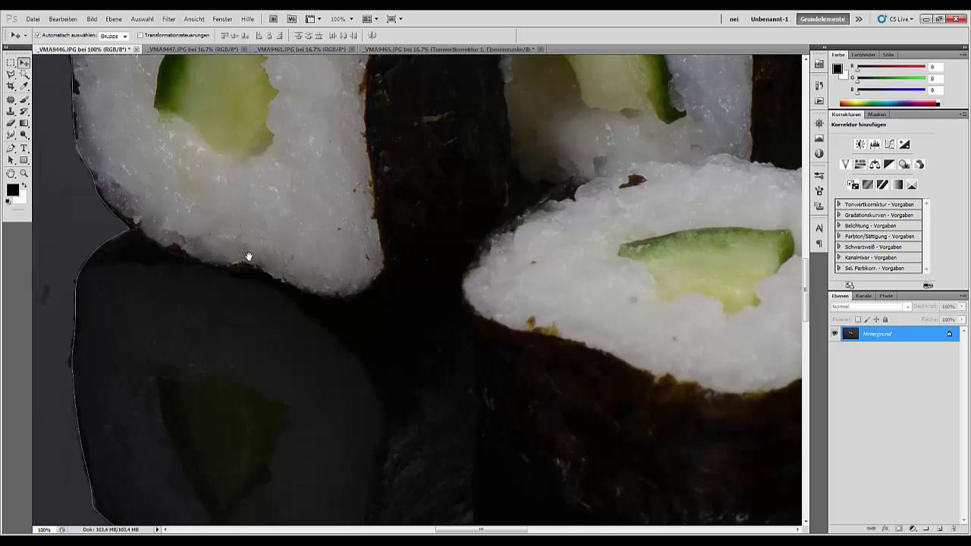
drag(248, 257, 380, 493)
drag(412, 271, 281, 451)
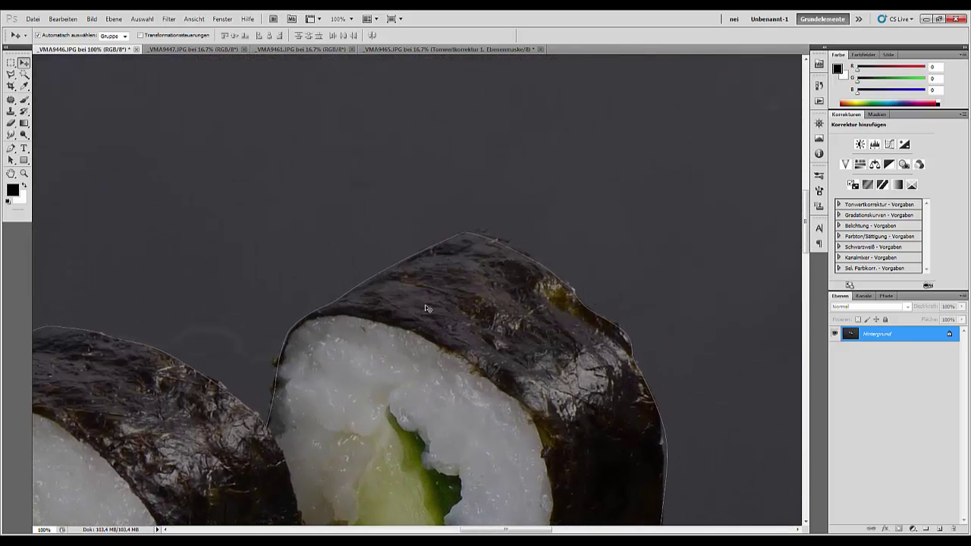
drag(462, 235, 472, 242)
click(530, 262)
drag(530, 261, 533, 260)
click(413, 258)
Step: Convert the path around the sushi into a new selection with a 1-pixel feather radius and anti-aliasing
click(146, 18)
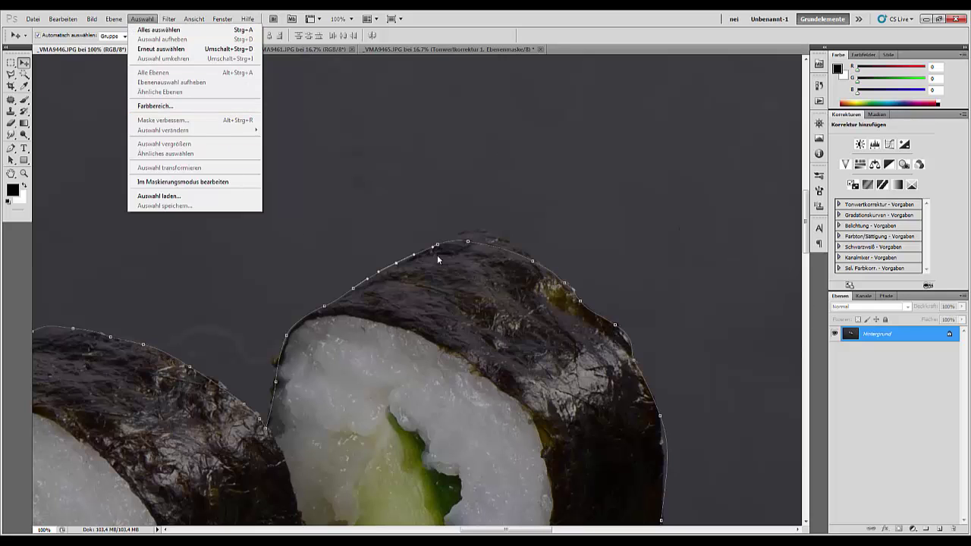
click(702, 326)
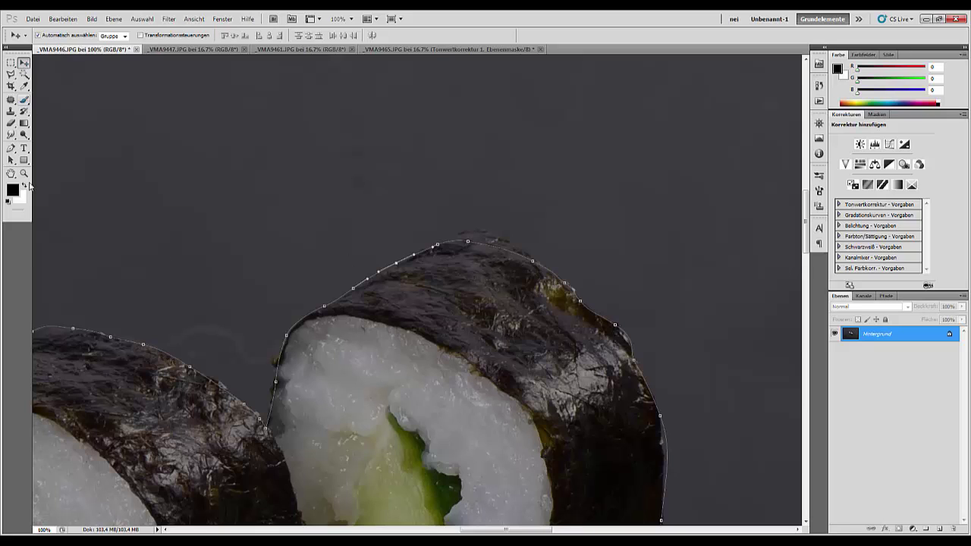
click(11, 148)
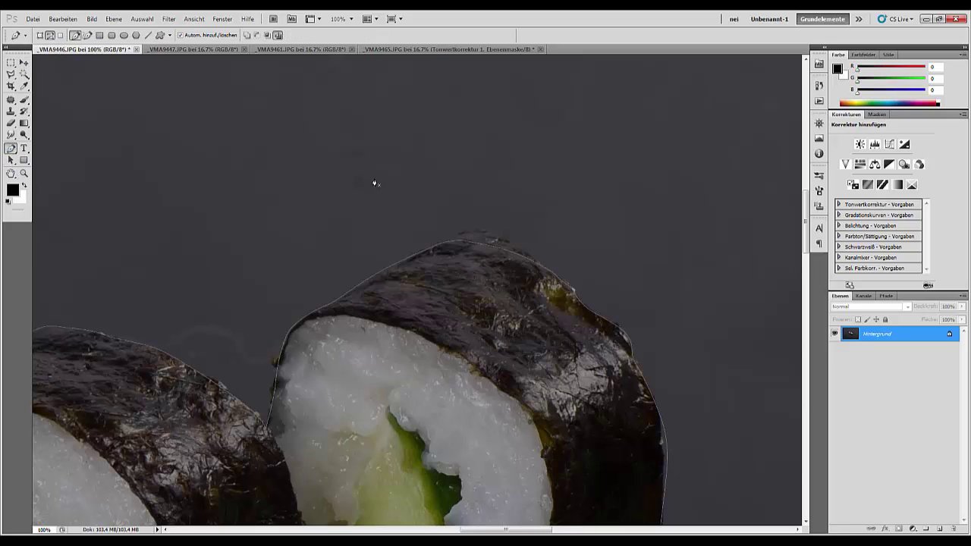
right_click(374, 183)
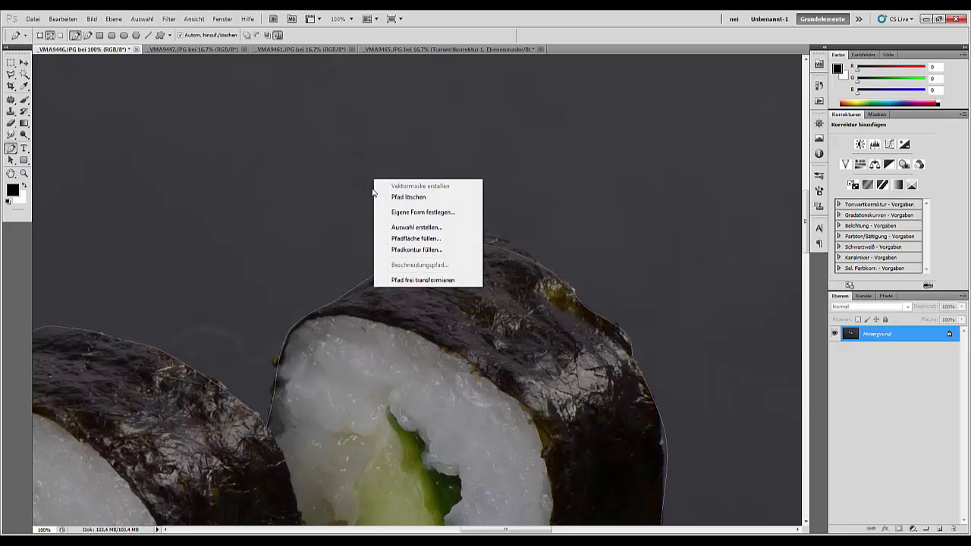
click(398, 227)
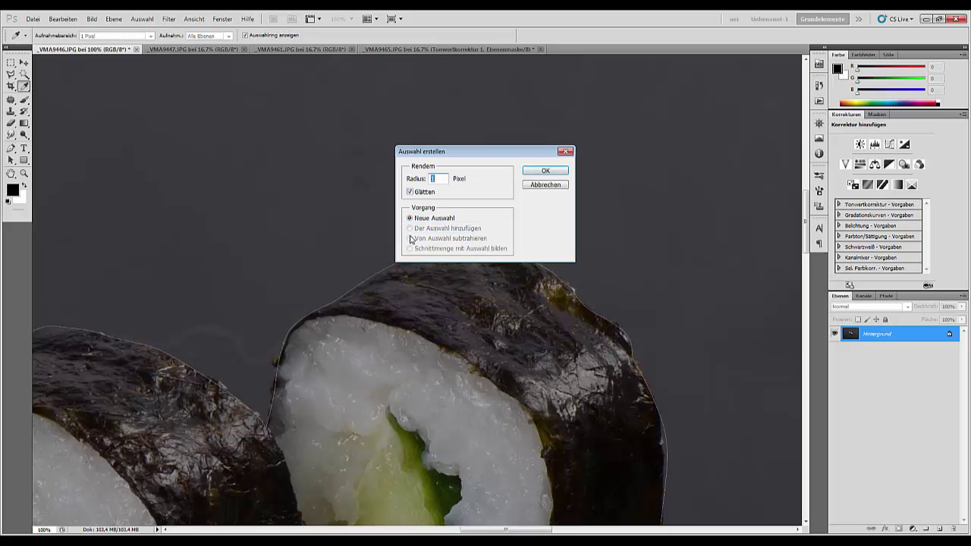
click(548, 167)
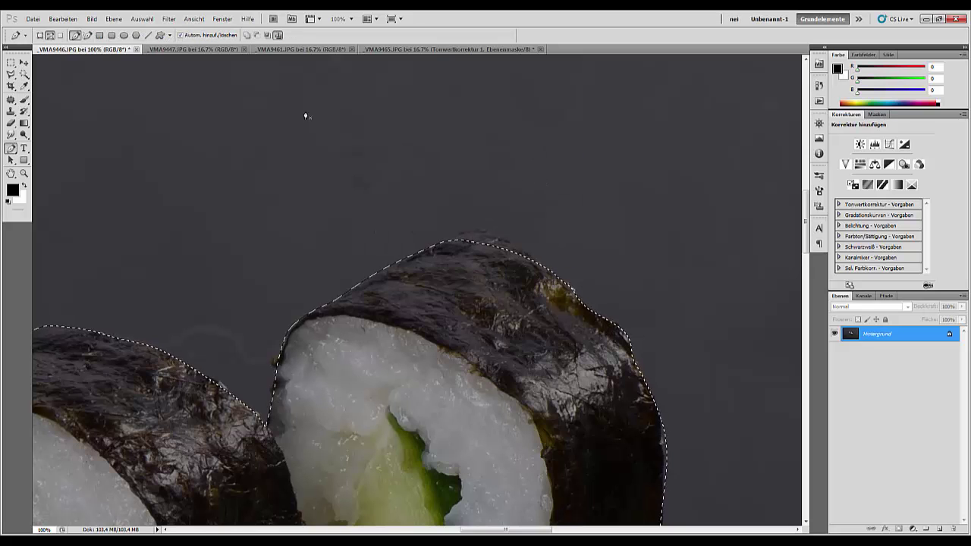
Step: Refine the sushi selection's edge by shifting it slightly further inward, outputting the result as a selection
click(143, 19)
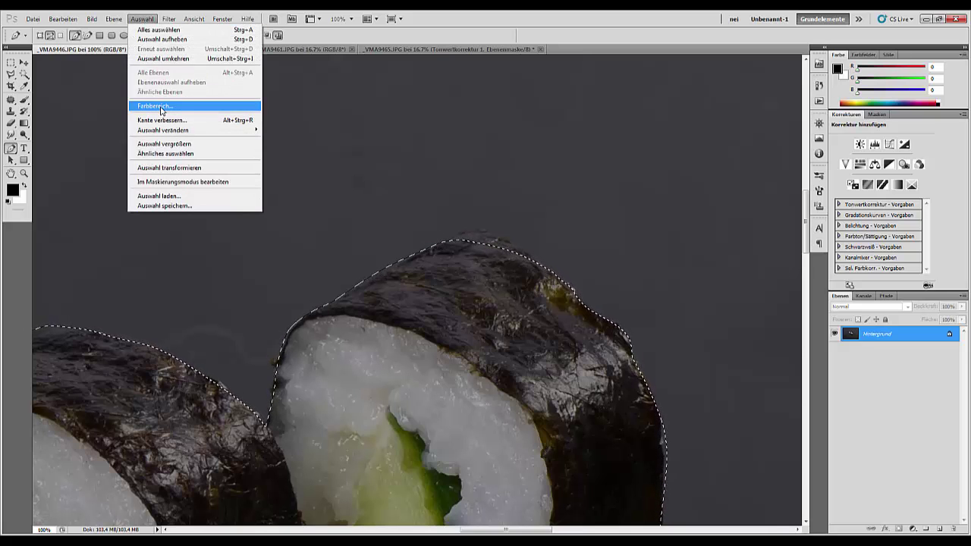
click(162, 120)
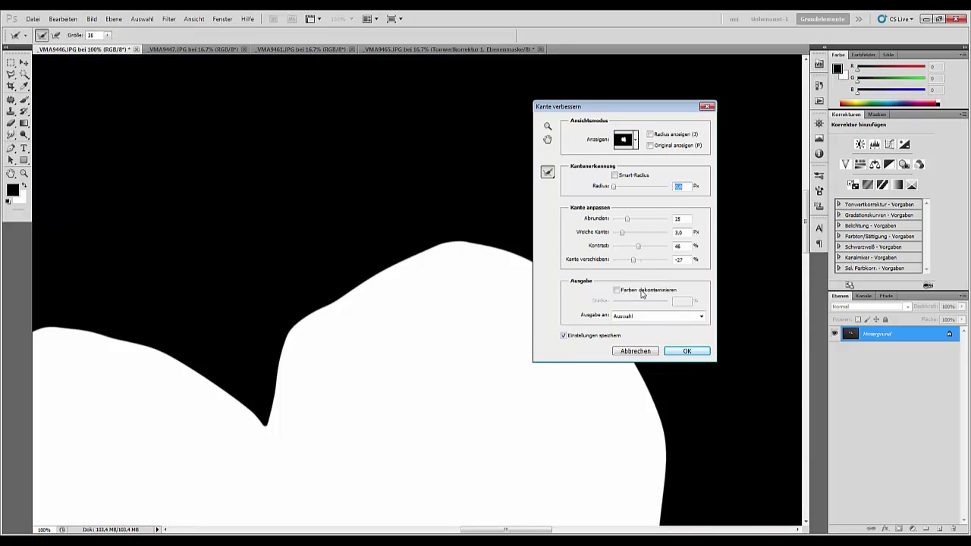
drag(634, 262, 630, 263)
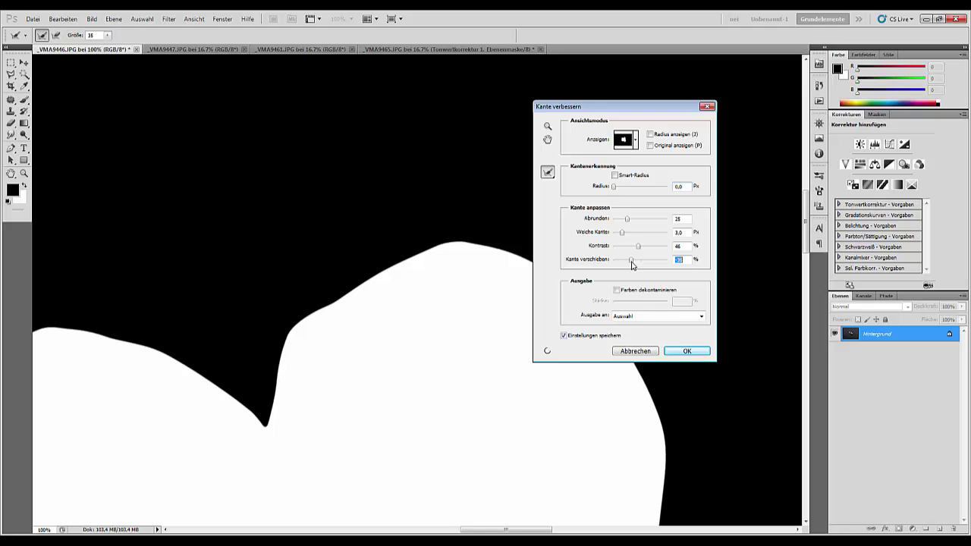
click(677, 351)
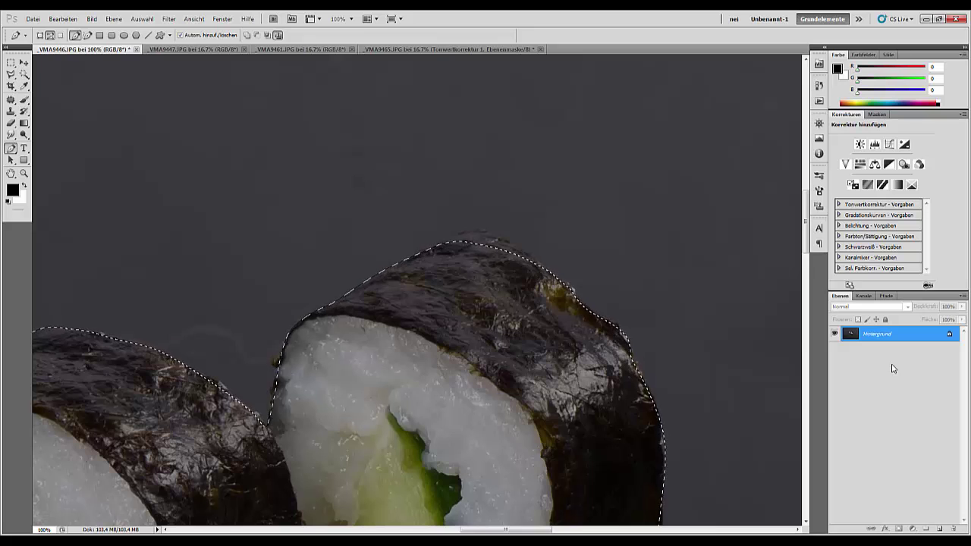
Step: Copy the selected sushi onto a new layer and delete the original background layer
key(ctrl+j)
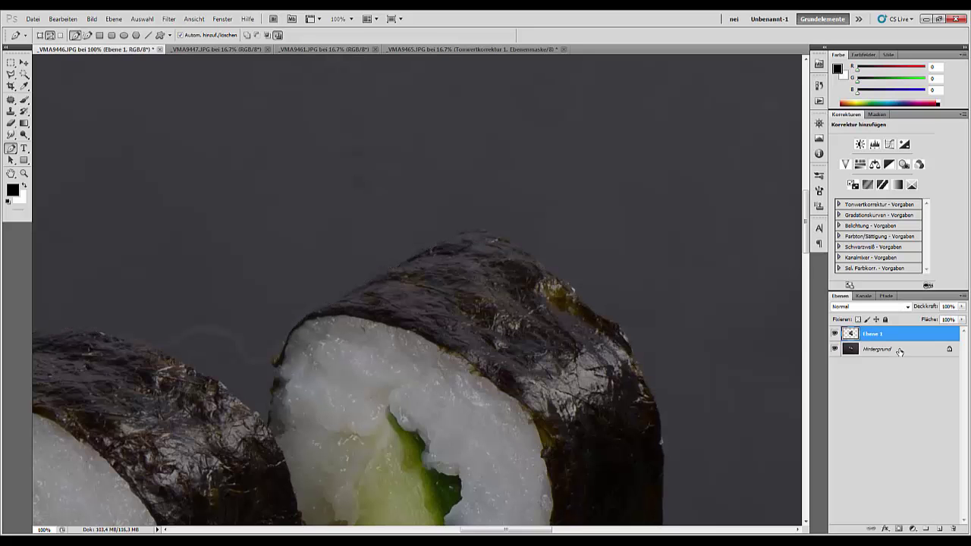
drag(899, 352, 953, 529)
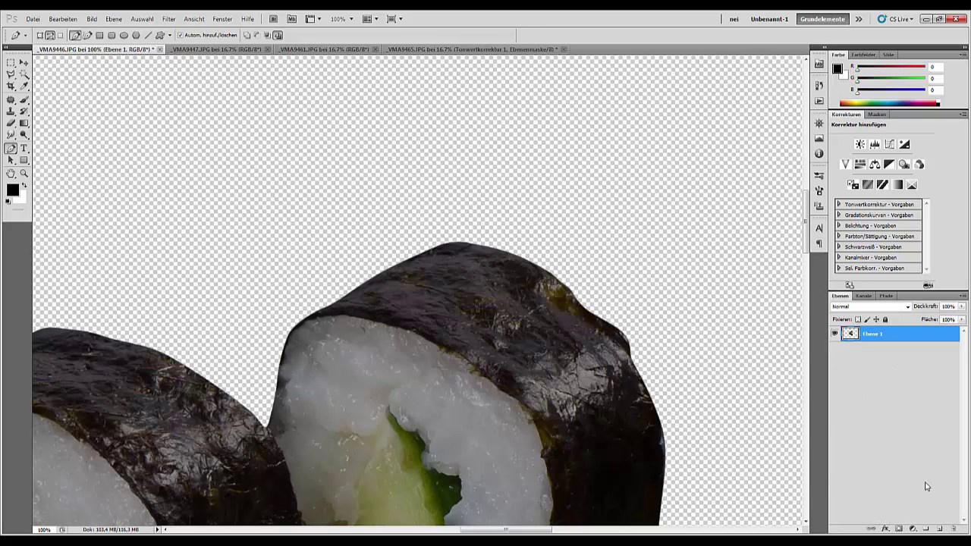
Step: Crop the image to a roughly square area around the three sushi rolls and their reflections, leaving a transparent margin
key(ctrl+minus)
key(ctrl+minus)
key(ctrl+minus)
key(ctrl+minus)
key(ctrl+minus)
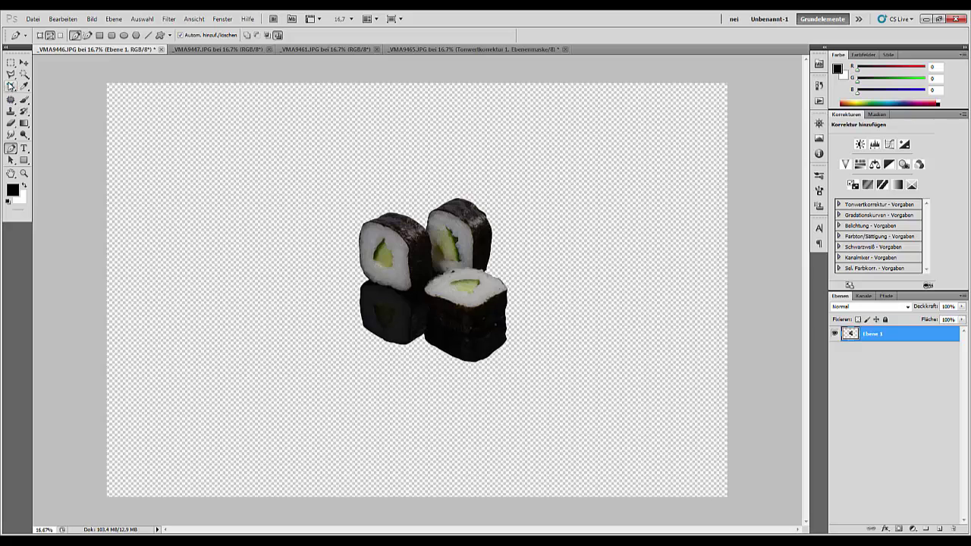
click(10, 86)
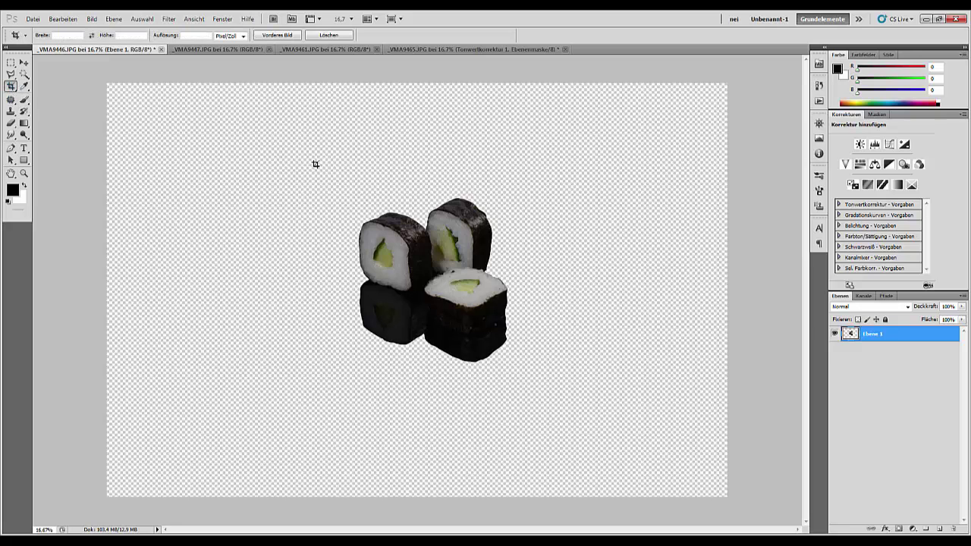
drag(315, 164, 556, 403)
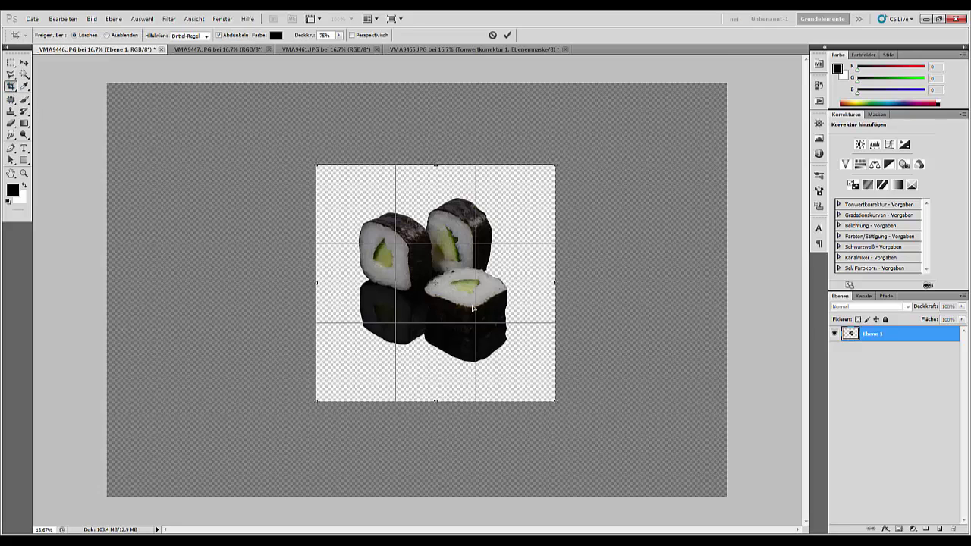
double_click(472, 307)
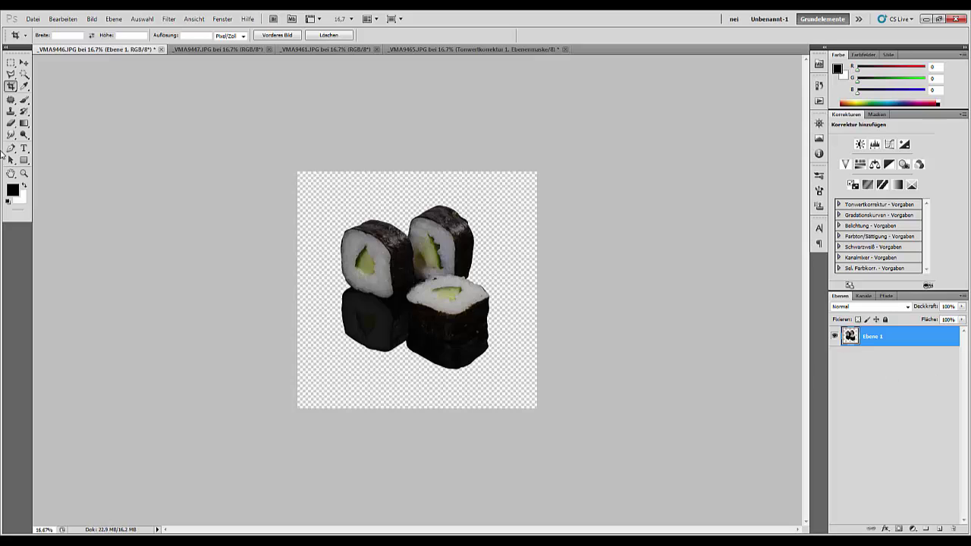
Step: Look through the cut-out sushi images in the four open documents, finishing on _VMA9465.JPG
click(206, 49)
click(346, 49)
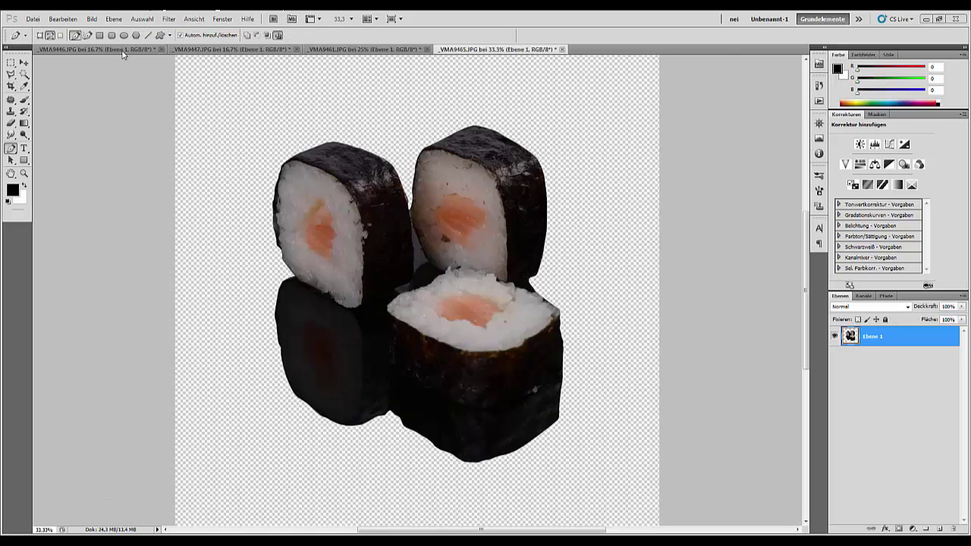
click(122, 50)
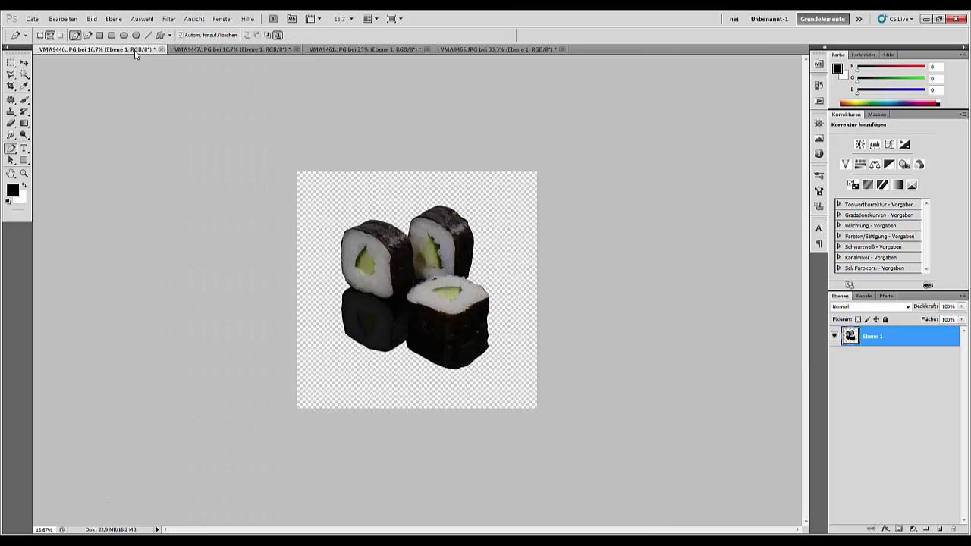
click(222, 50)
click(369, 50)
click(470, 49)
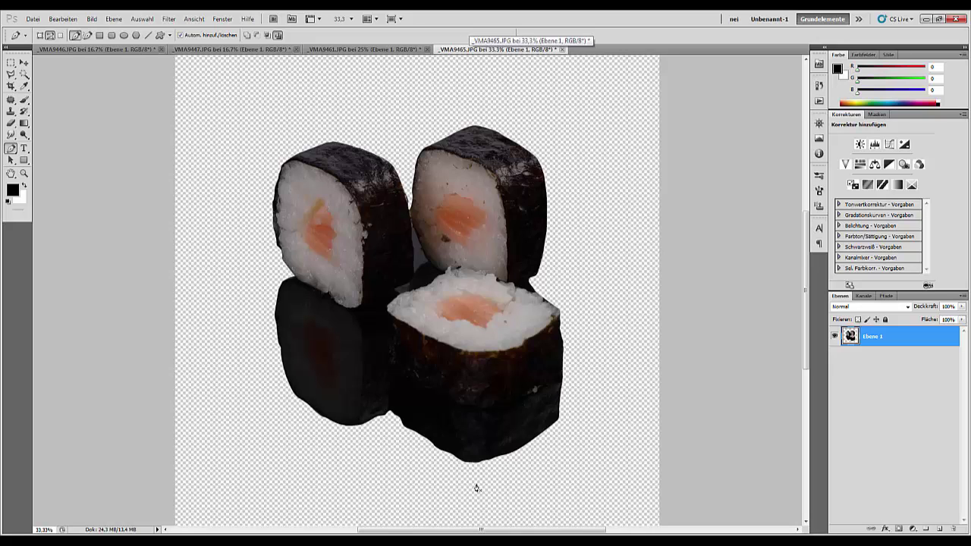
click(32, 19)
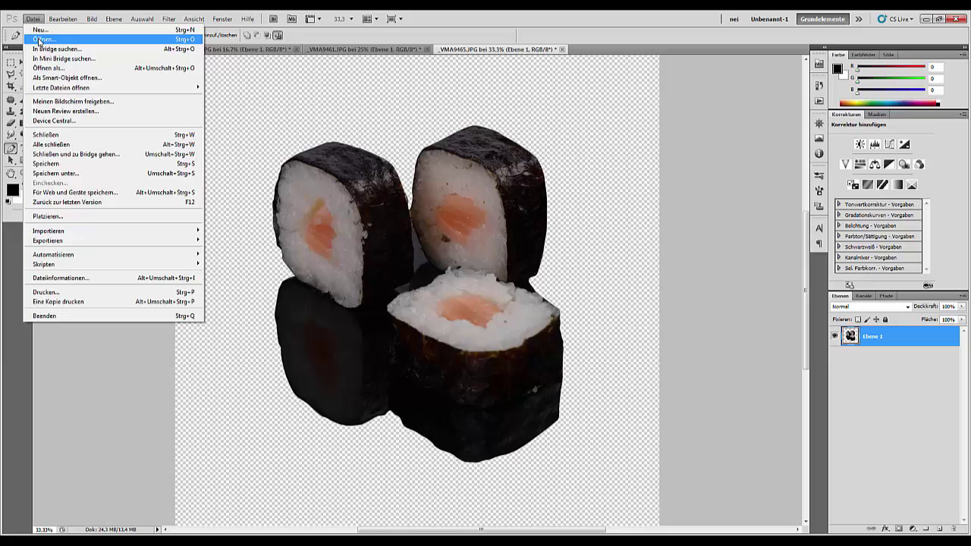
click(40, 39)
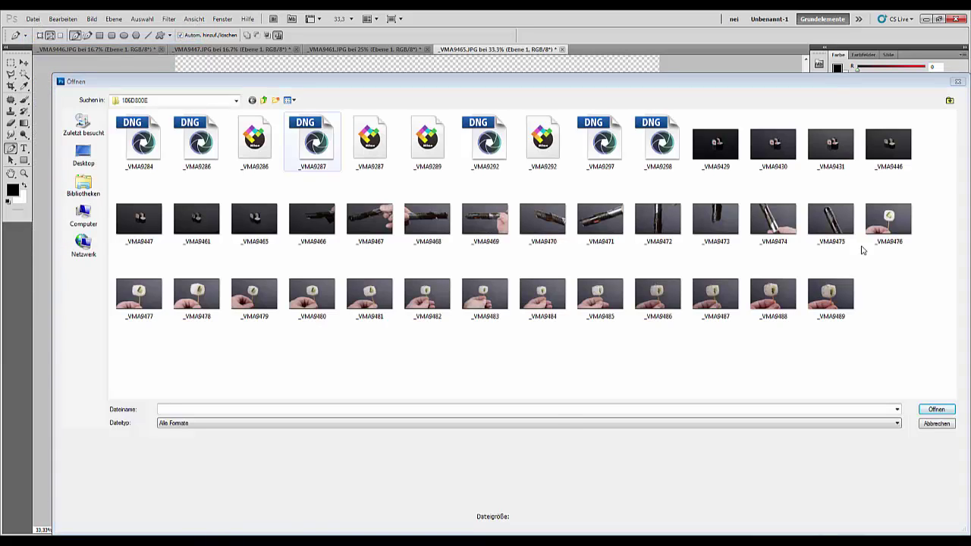
click(936, 423)
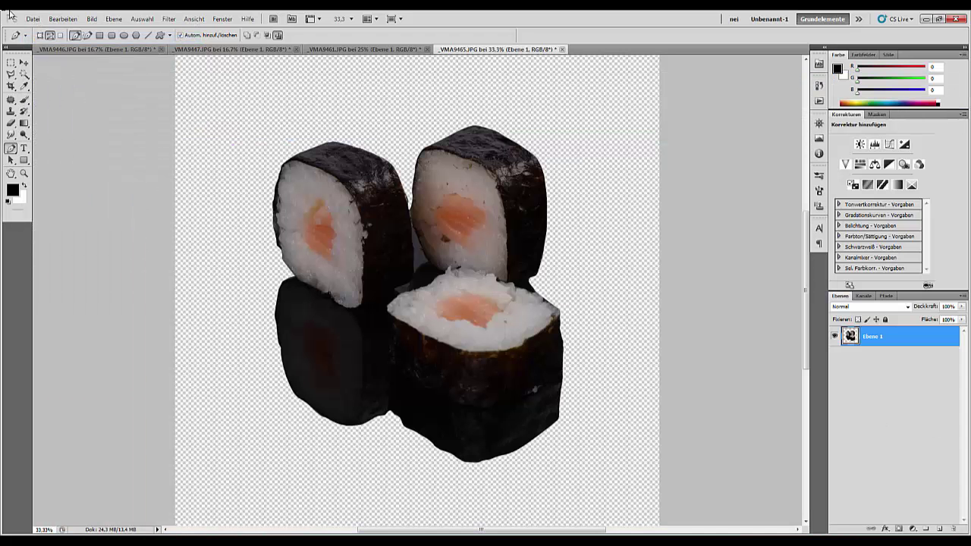
Step: Create a new A4 document from the DIN formats preset, 210 × 297 mm at 300 pixels per inch, RGB with white background
click(33, 19)
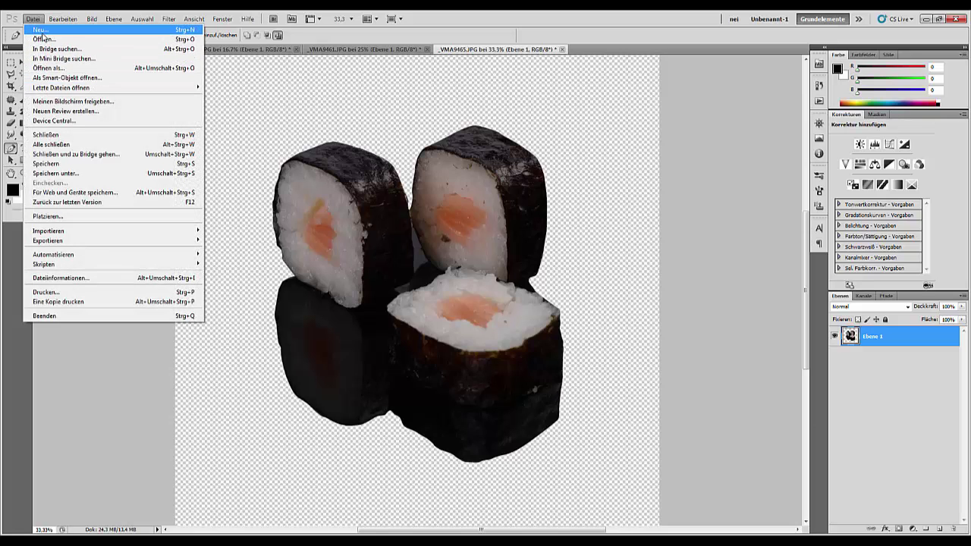
click(43, 32)
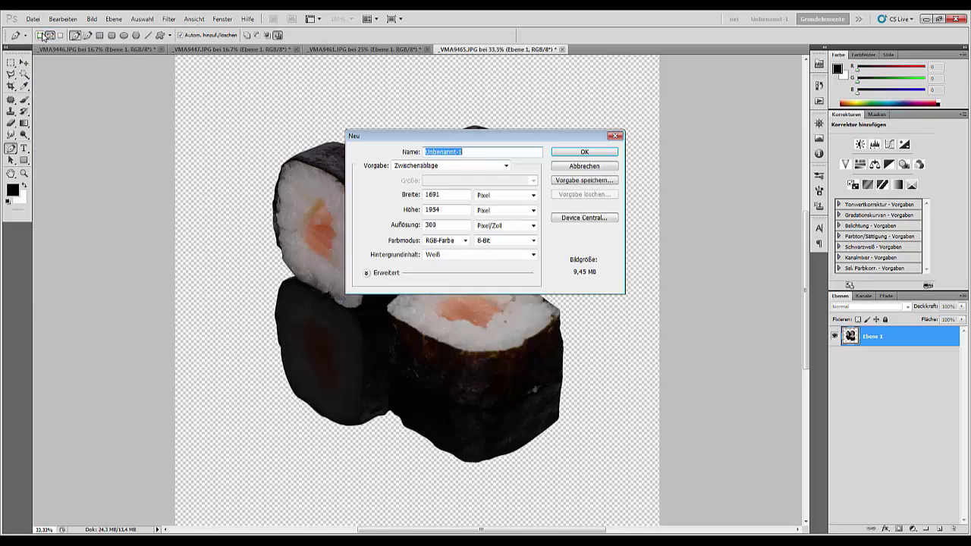
click(506, 170)
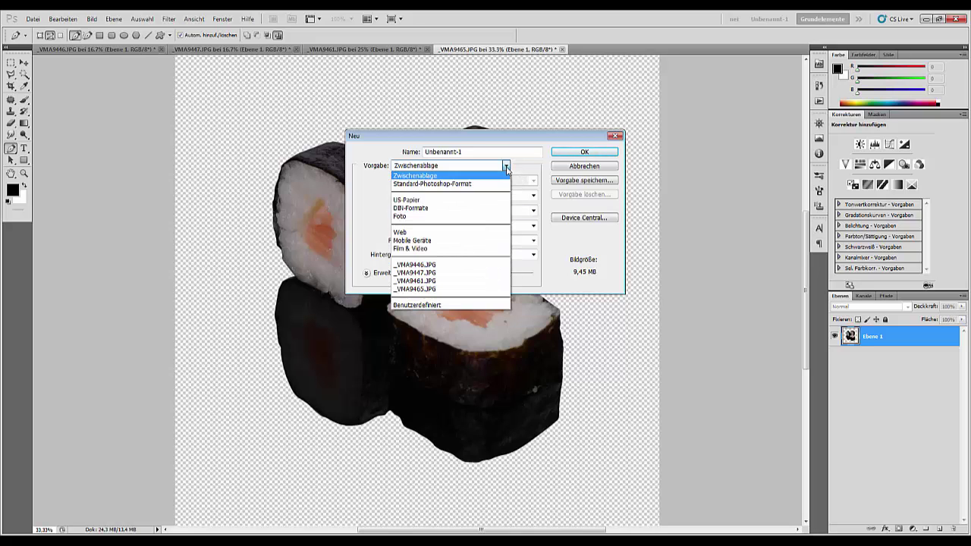
click(439, 209)
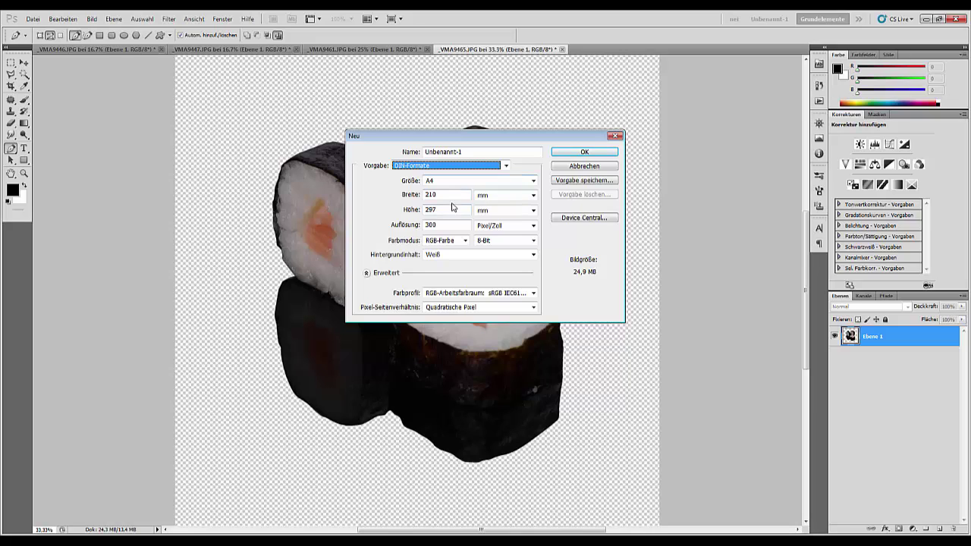
click(591, 154)
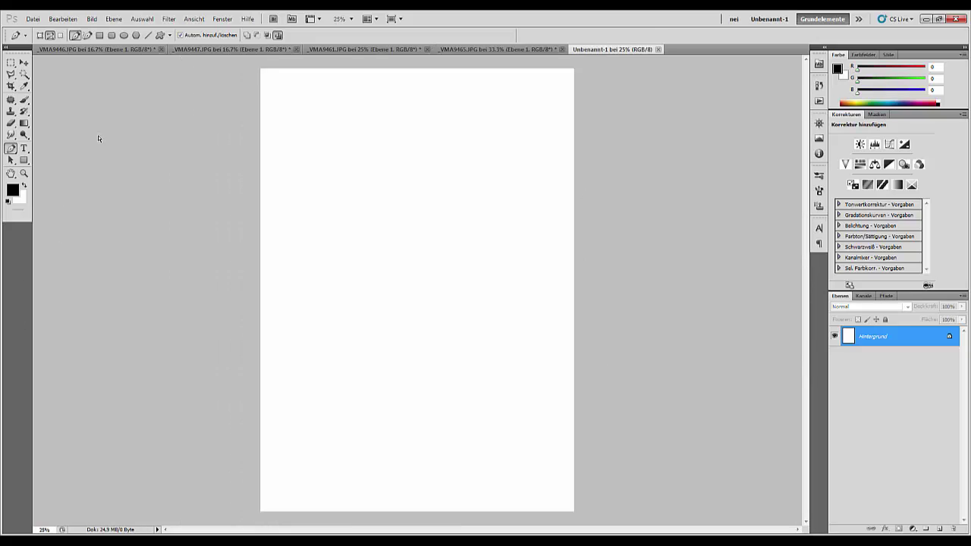
Step: Show the rulers and place two vertical and two horizontal guides just inside the four edges of the A4 page
key(ctrl+r)
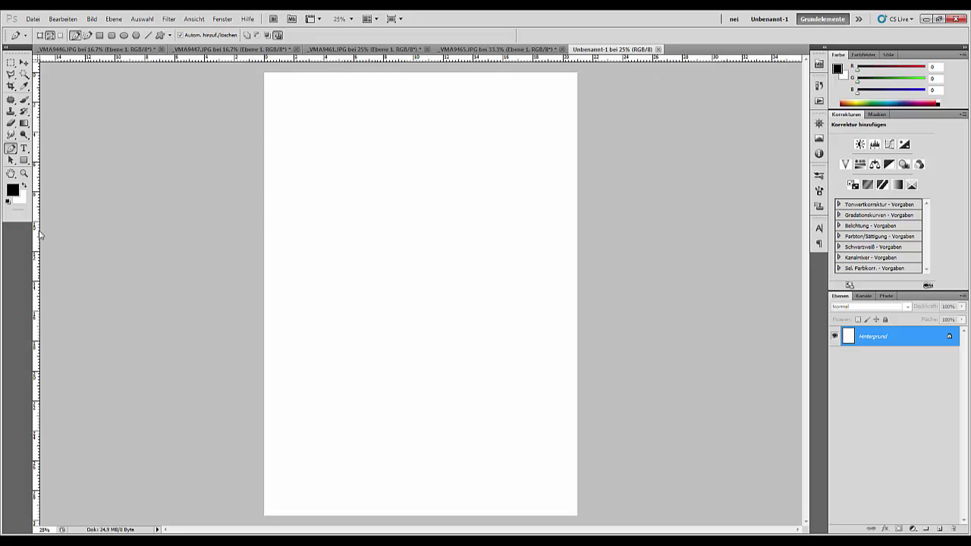
drag(57, 229, 265, 249)
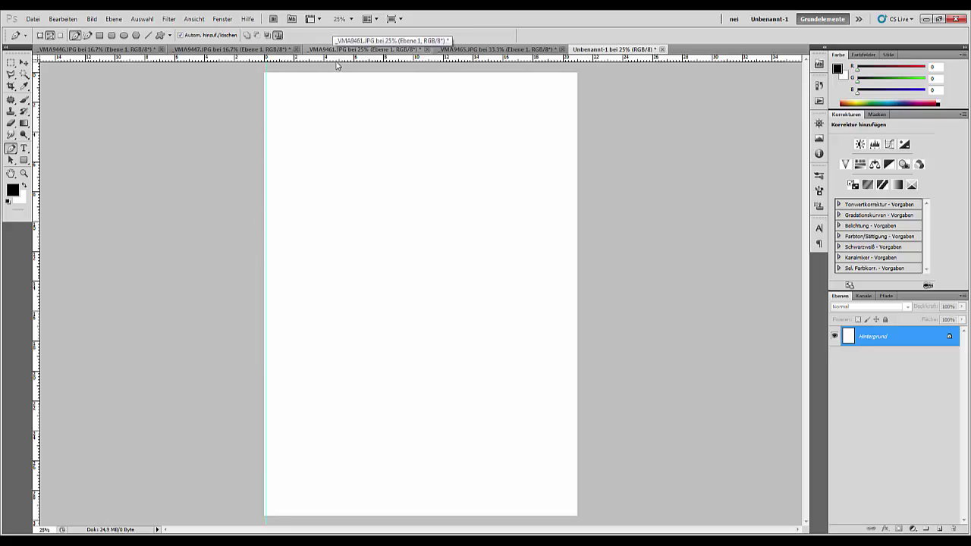
drag(336, 58, 340, 76)
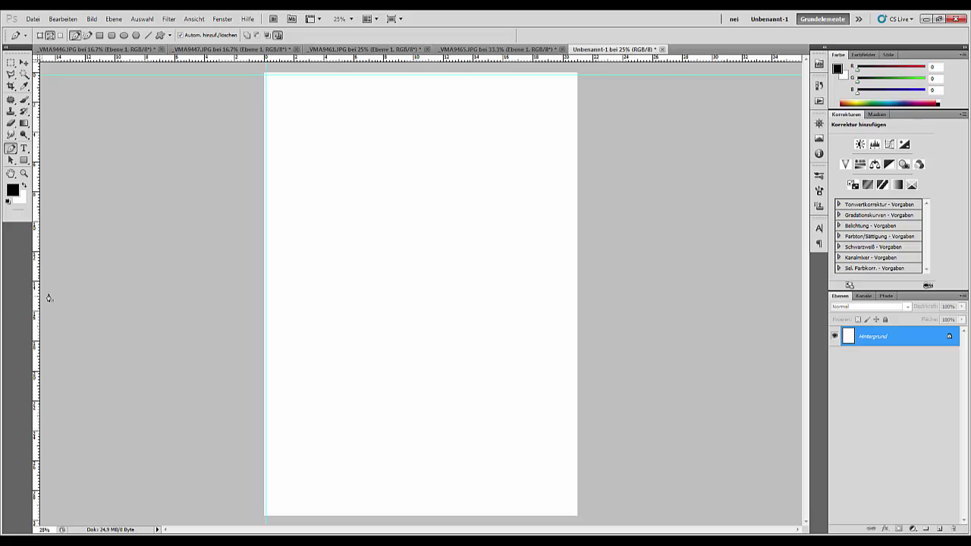
drag(38, 298, 575, 348)
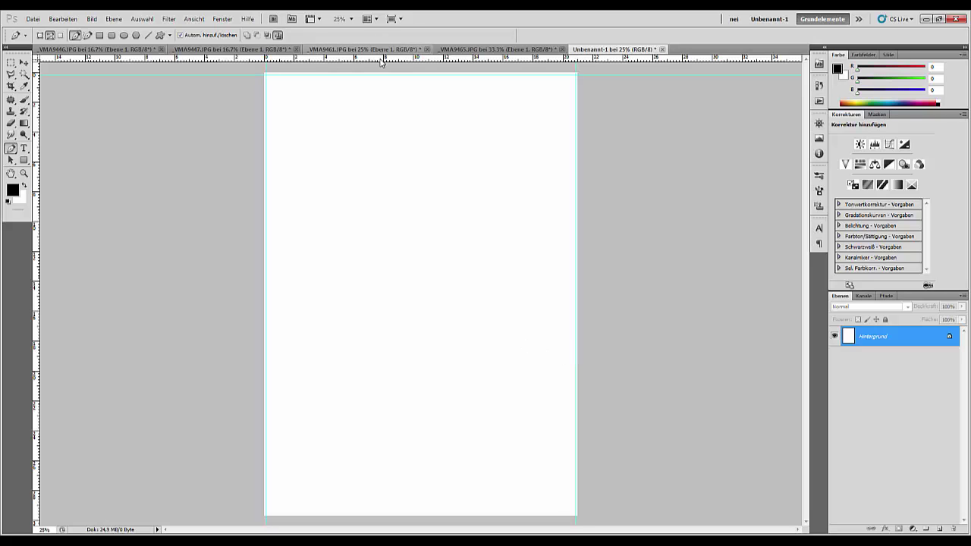
drag(379, 61, 352, 514)
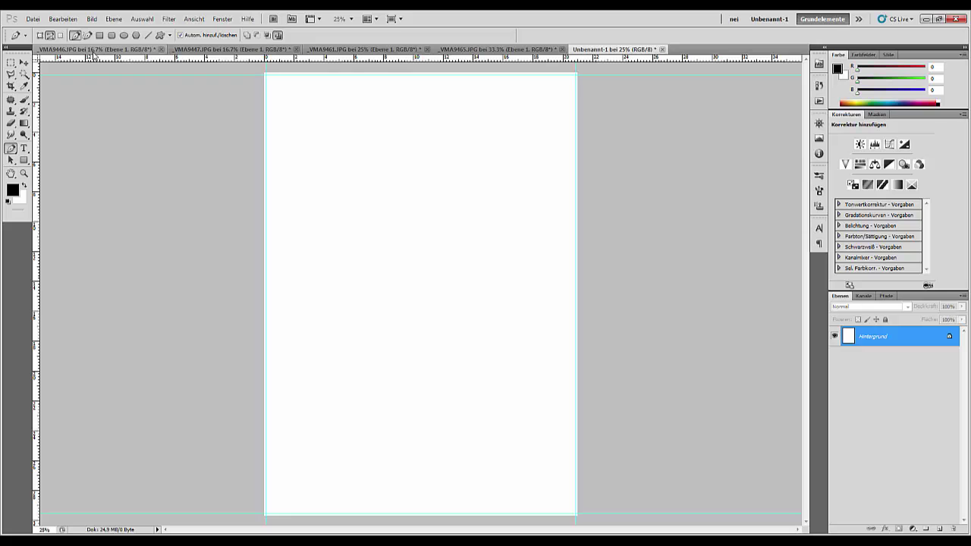
Step: Copy the cut-out cucumber rolls from _VMA9446.JPG into the A4 document and move them to the page's upper-left corner
click(92, 49)
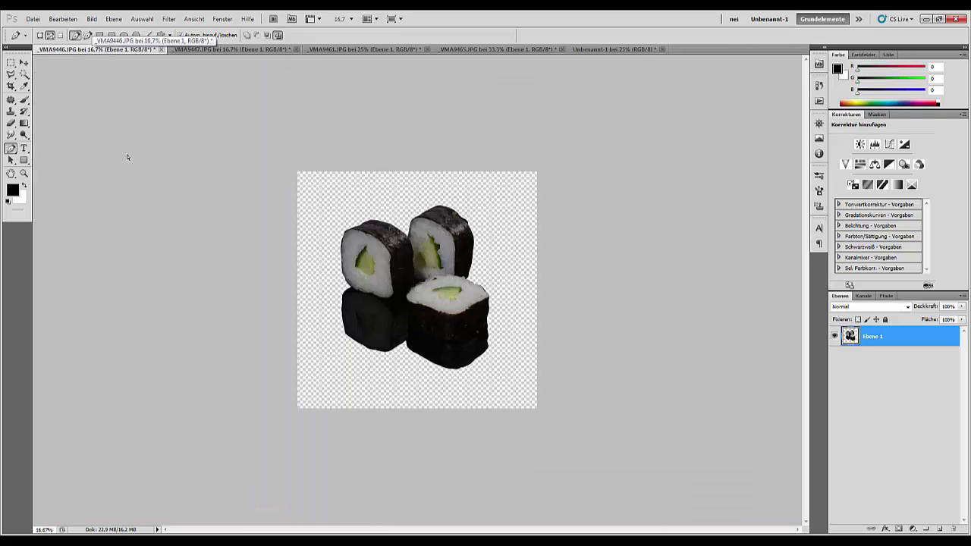
ctrl+click(850, 336)
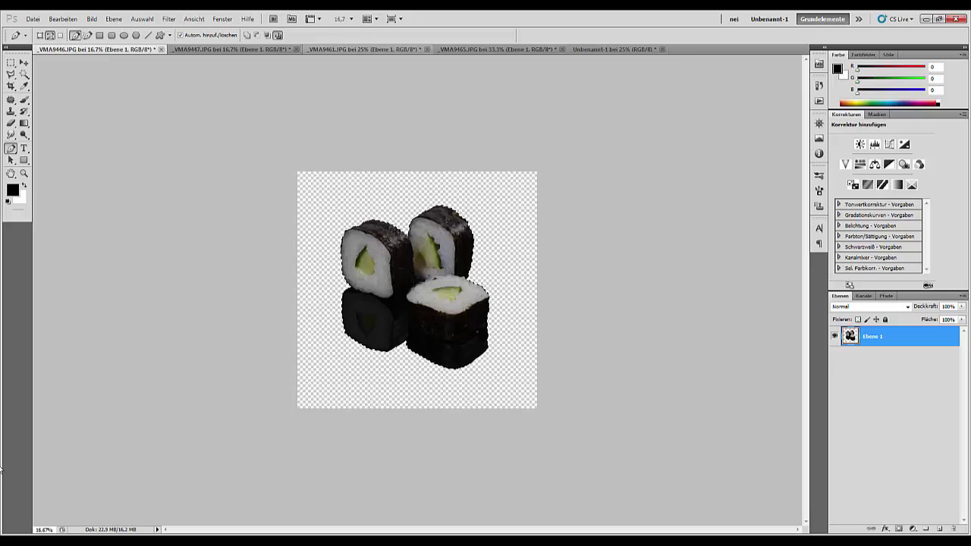
click(604, 49)
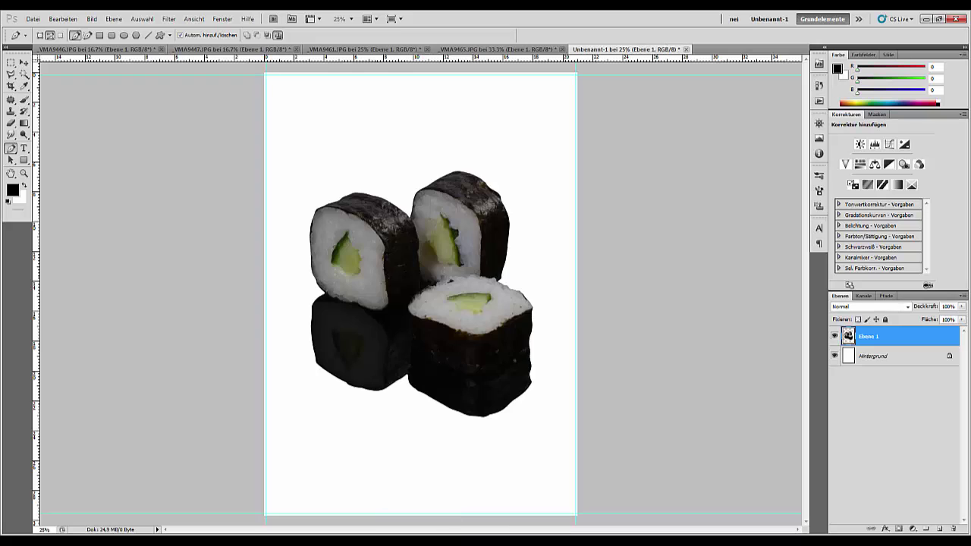
key(ctrl+v)
key(ctrl+t)
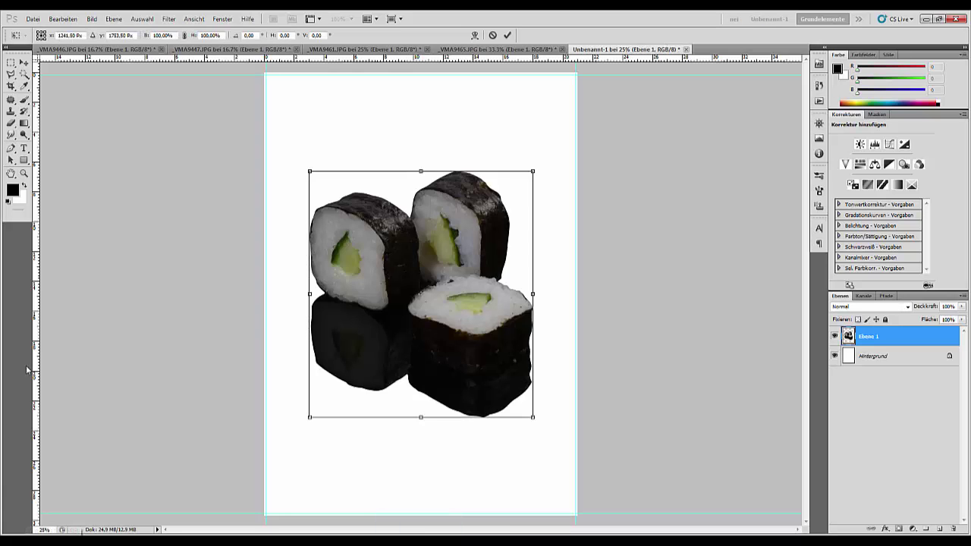
drag(418, 304, 380, 205)
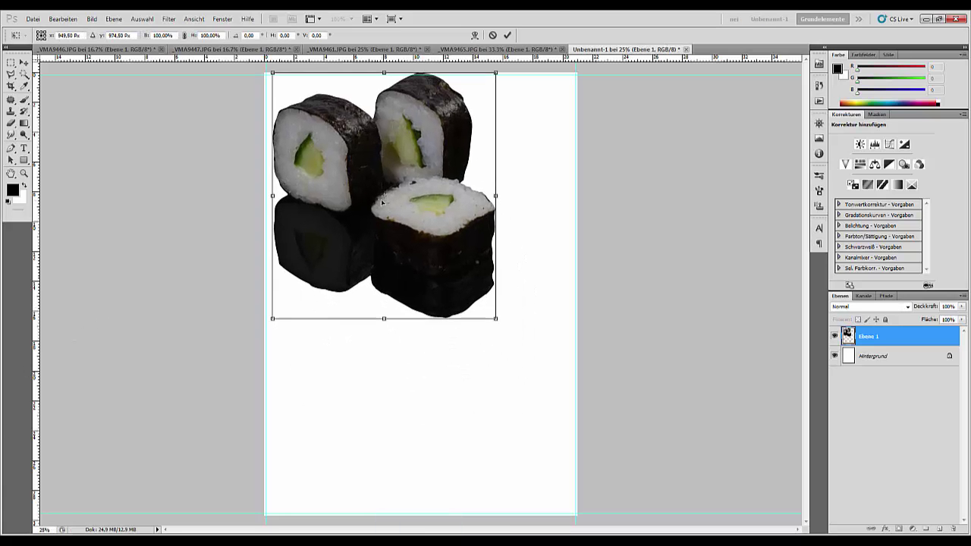
key(Return)
key(p)
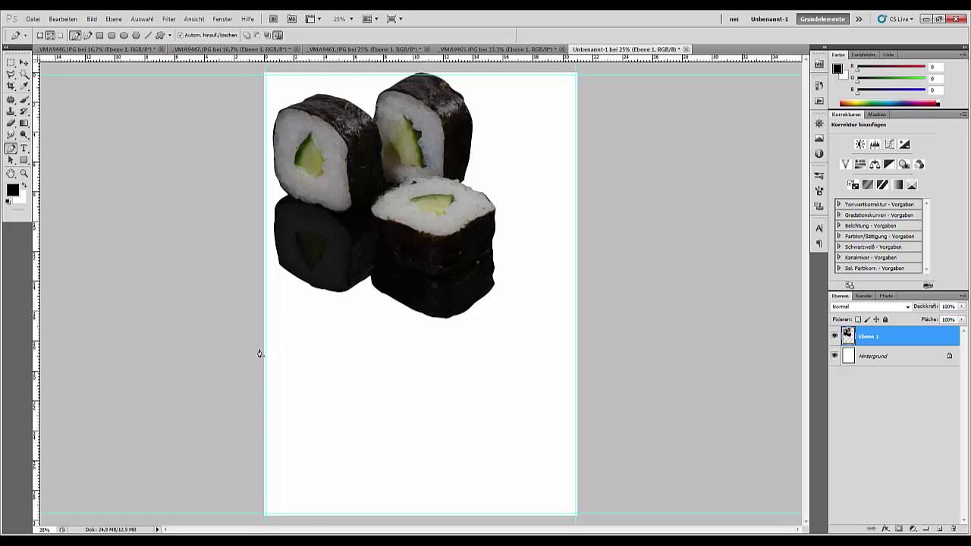
Step: Select the whole _VMA9447.JPG image and paste its cut-out sushi rolls into the A4 document as a new layer
click(207, 49)
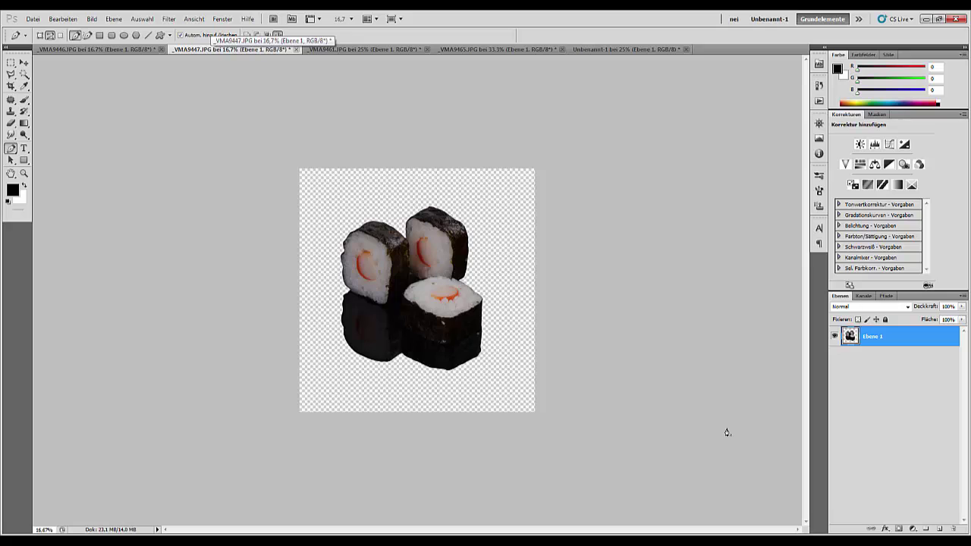
key(ctrl+a)
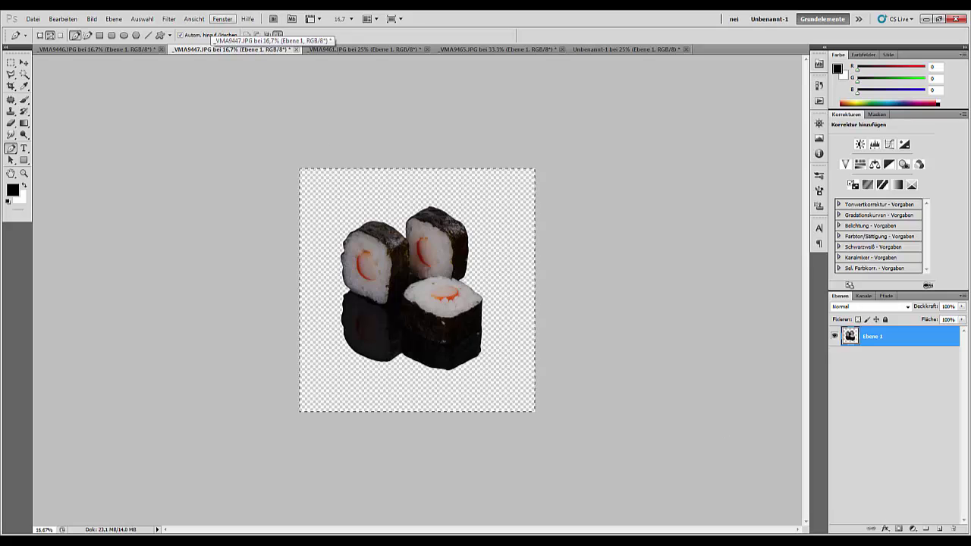
click(96, 49)
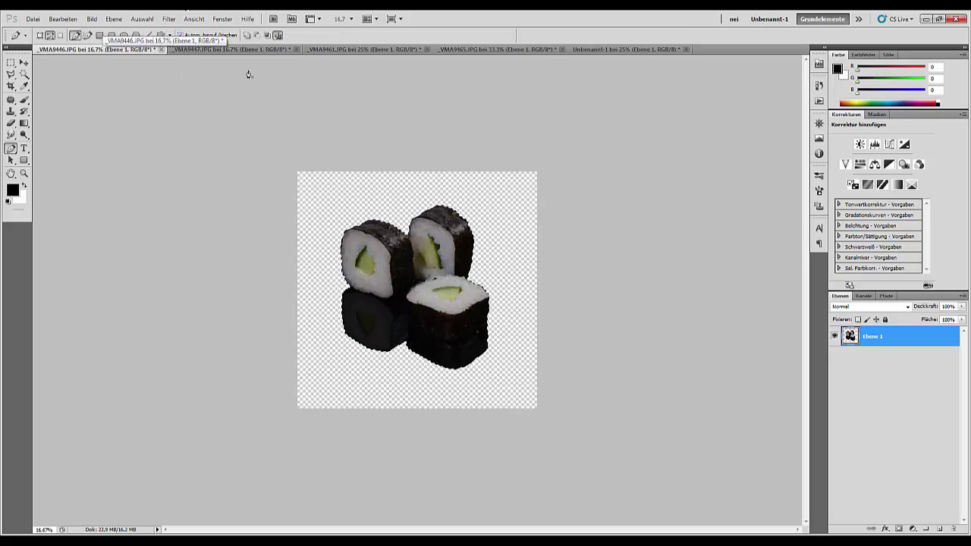
click(616, 50)
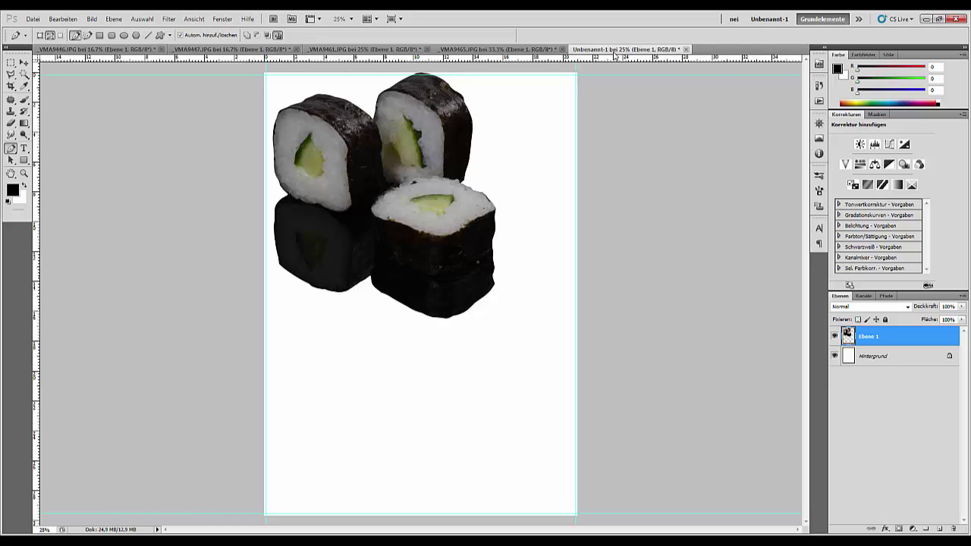
key(ctrl+v)
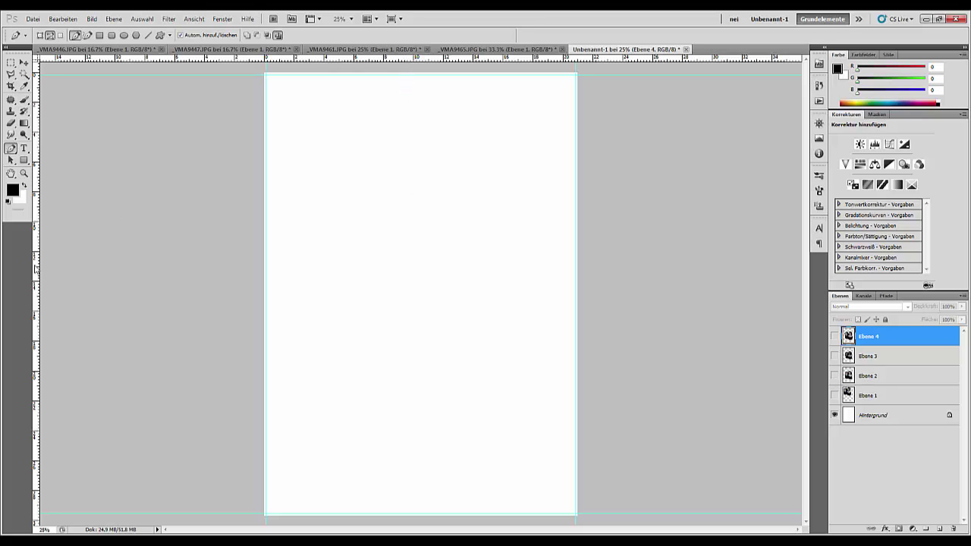
Step: Add a vertical guide at the middle of the page and two horizontal guides dividing it into three rows
drag(52, 268, 423, 329)
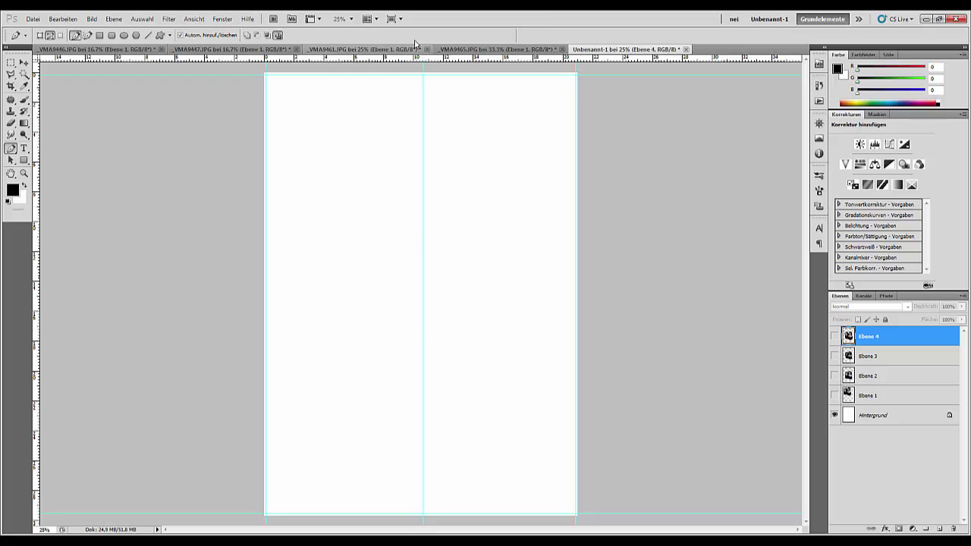
drag(405, 58, 407, 236)
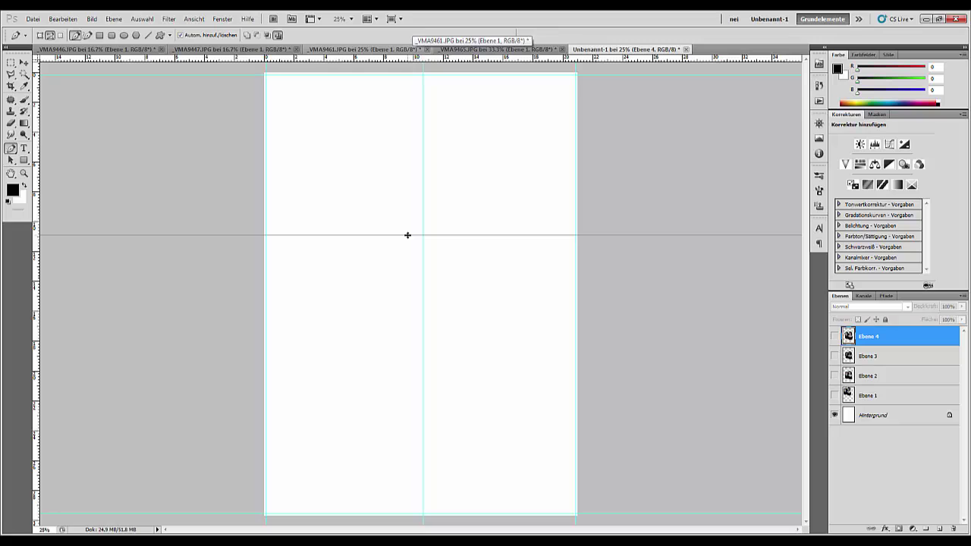
drag(408, 235, 408, 236)
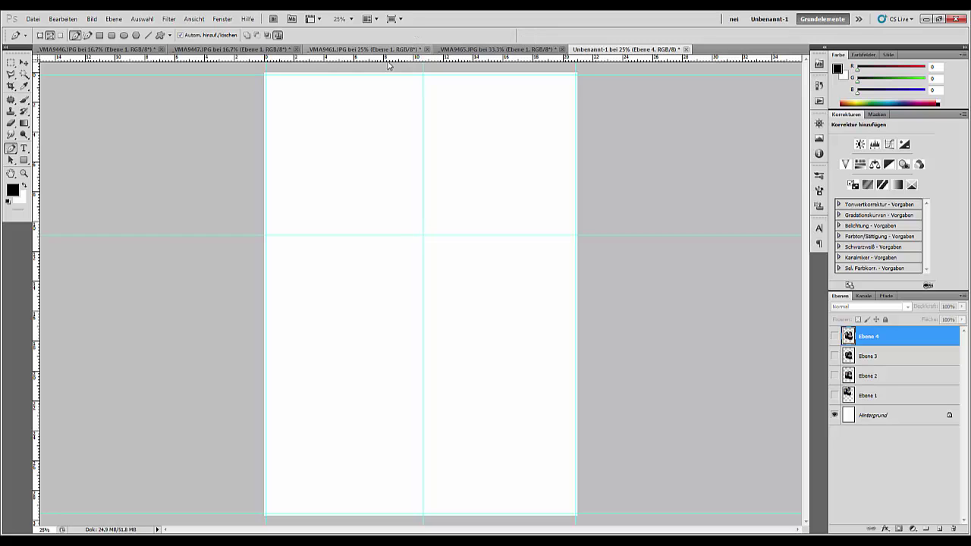
drag(387, 57, 376, 372)
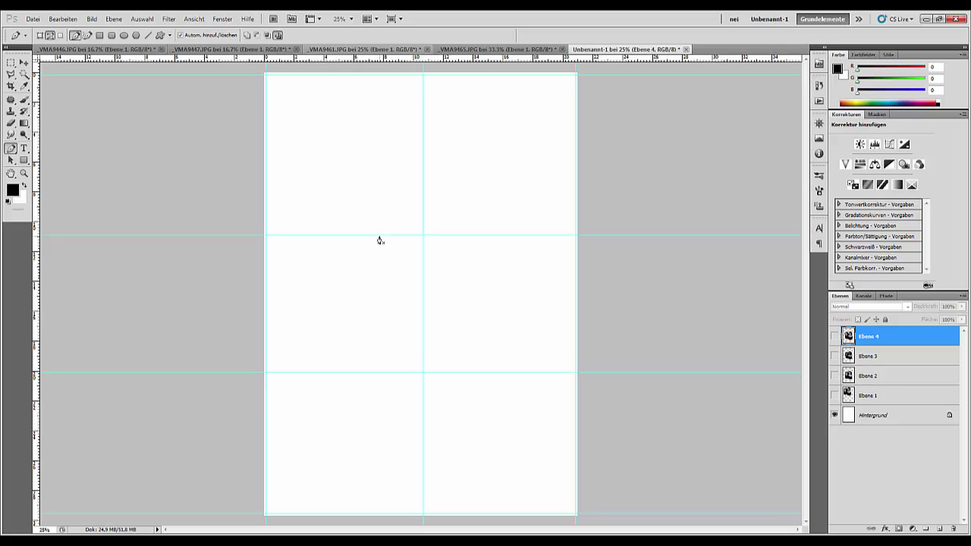
Step: Shift both inner horizontal guides slightly down so the page's top row is taller than the two below
drag(380, 236, 378, 236)
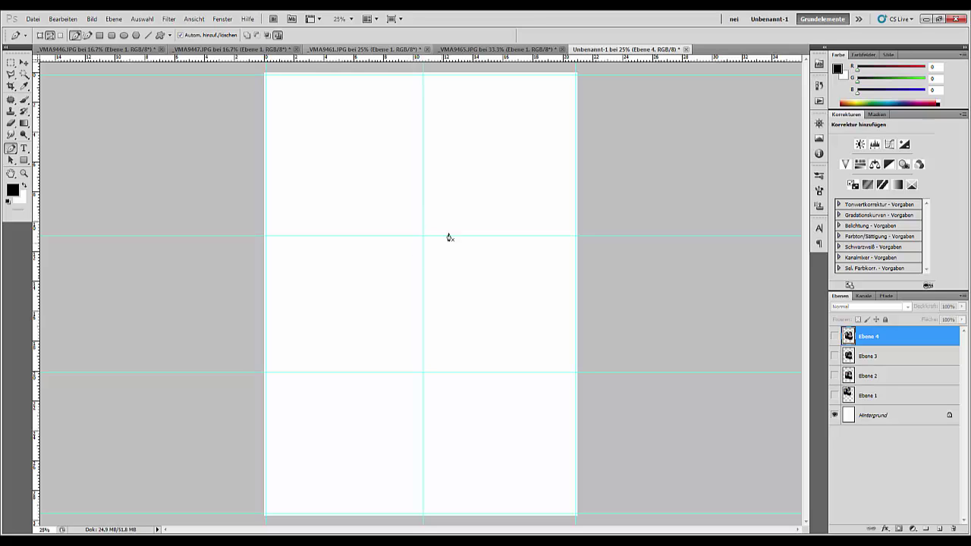
drag(447, 237, 445, 249)
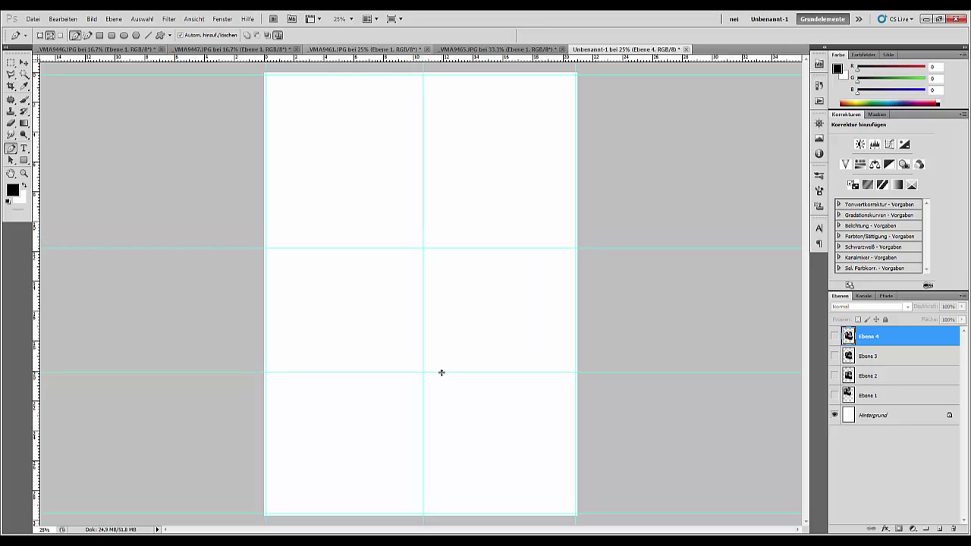
drag(440, 372, 440, 379)
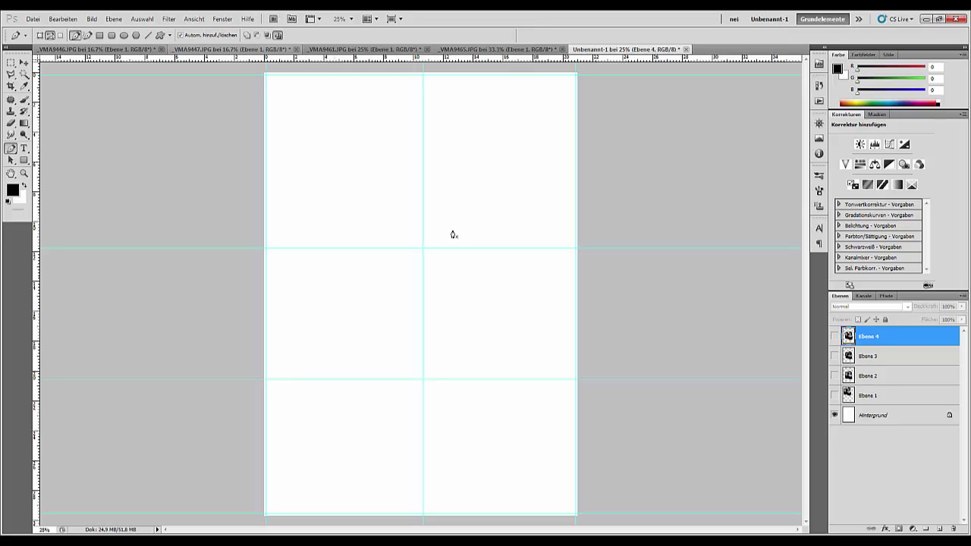
Step: Show the cucumber roll layer Ebene 1, scale it proportionally to about 45%, and place it in the middle row's left cell
click(834, 395)
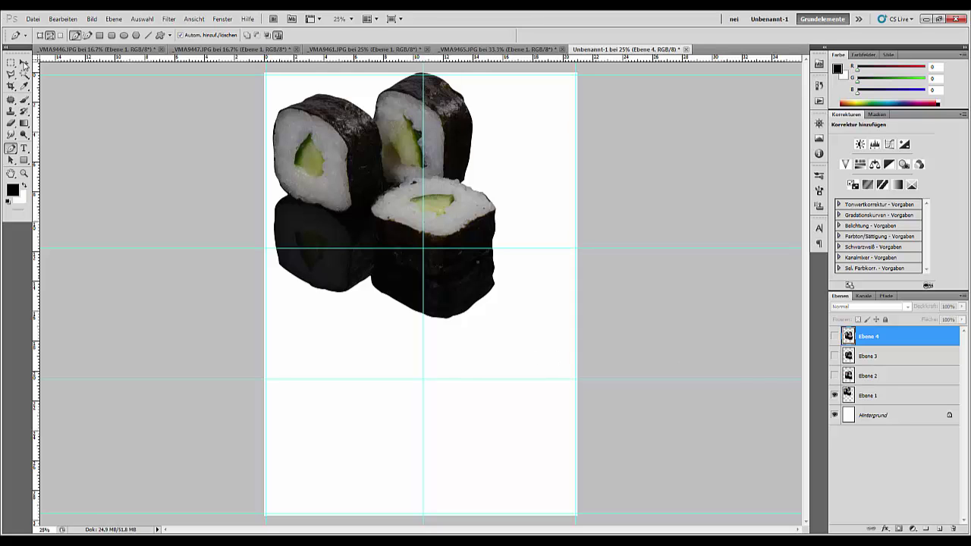
click(24, 63)
click(317, 165)
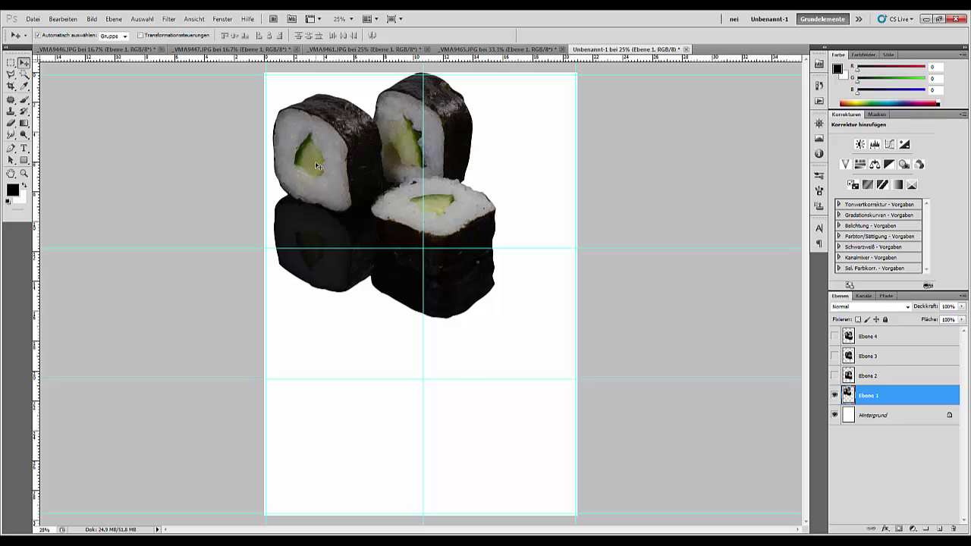
key(ctrl+t)
drag(499, 73, 361, 277)
drag(408, 248, 382, 274)
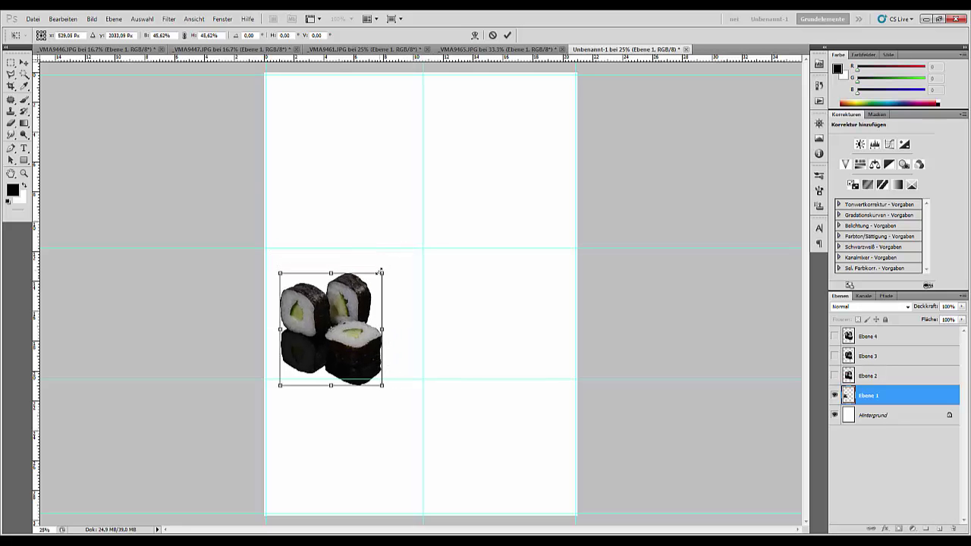
drag(342, 314, 361, 301)
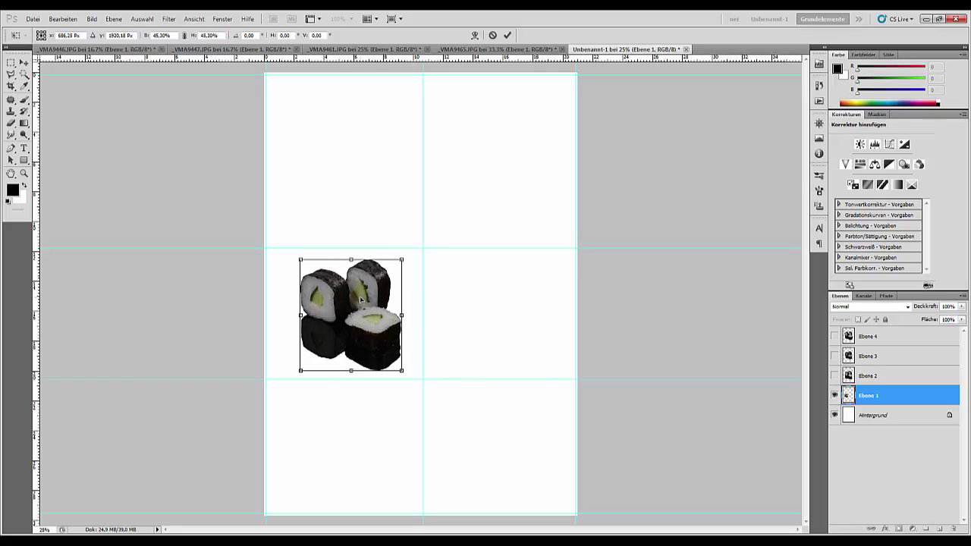
key(Return)
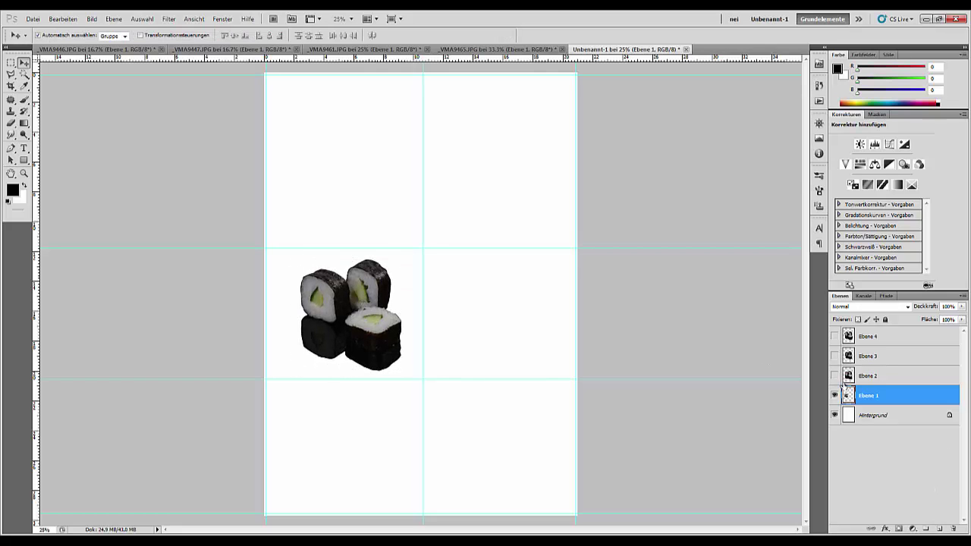
Step: Show the layer Ebene 2, scale it proportionally to about 46%, and place it in the middle row's right cell
click(834, 376)
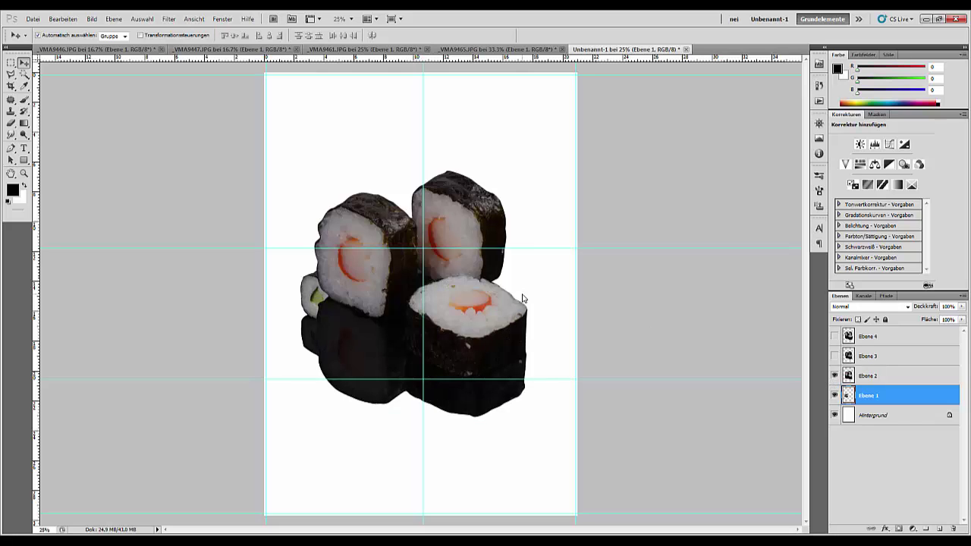
key(ctrl+t)
key(Return)
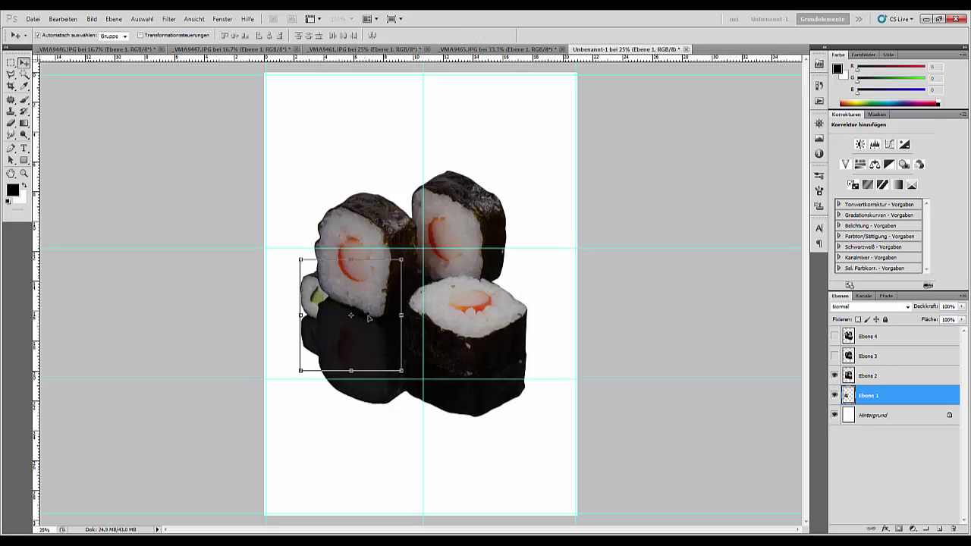
click(877, 376)
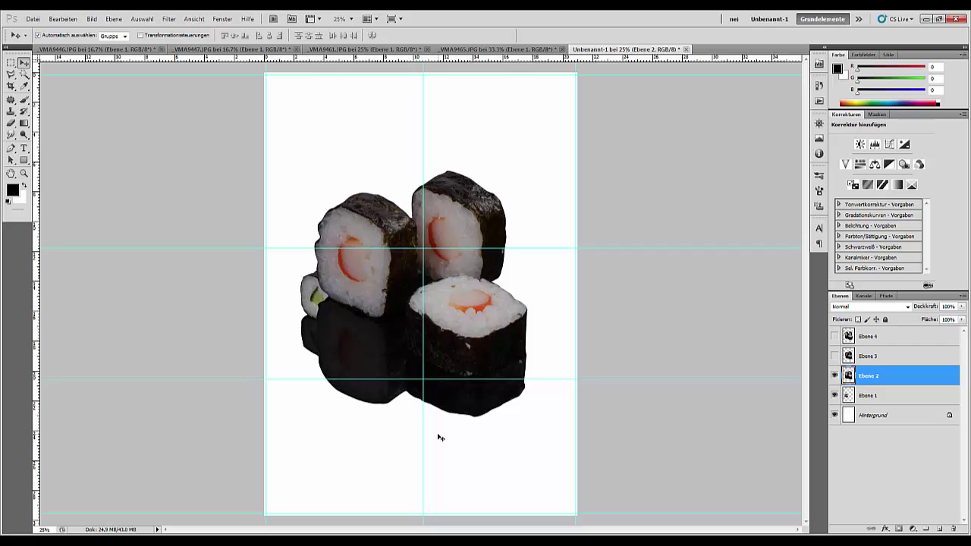
key(ctrl+t)
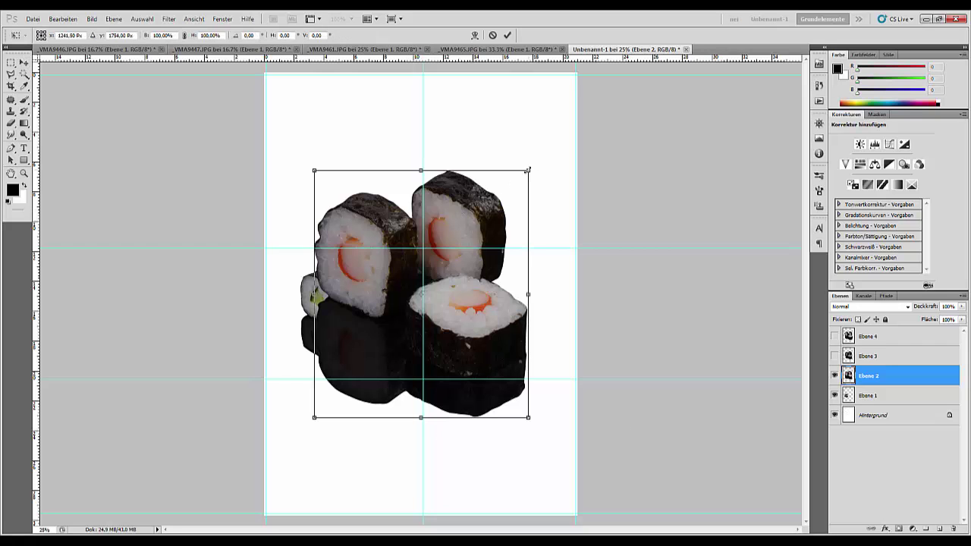
drag(528, 170, 418, 299)
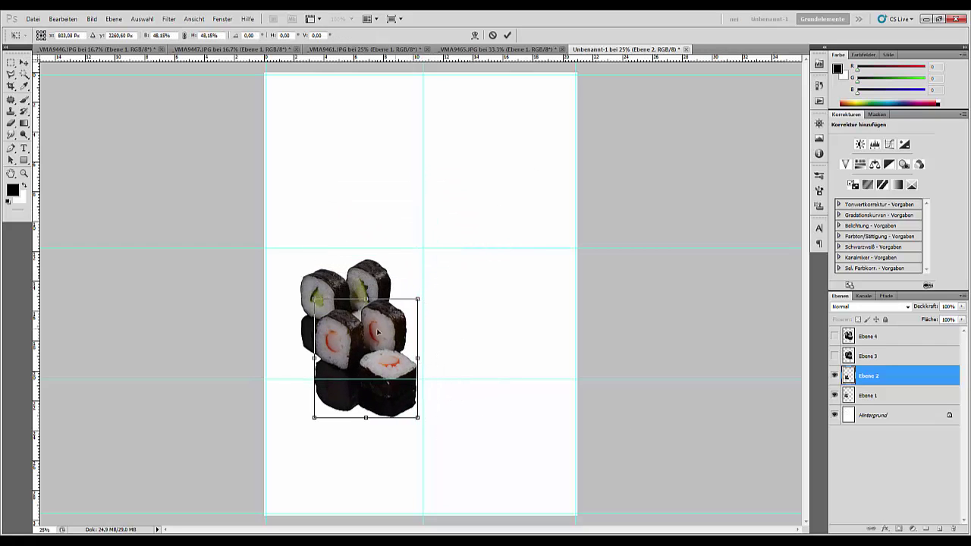
drag(368, 333, 454, 296)
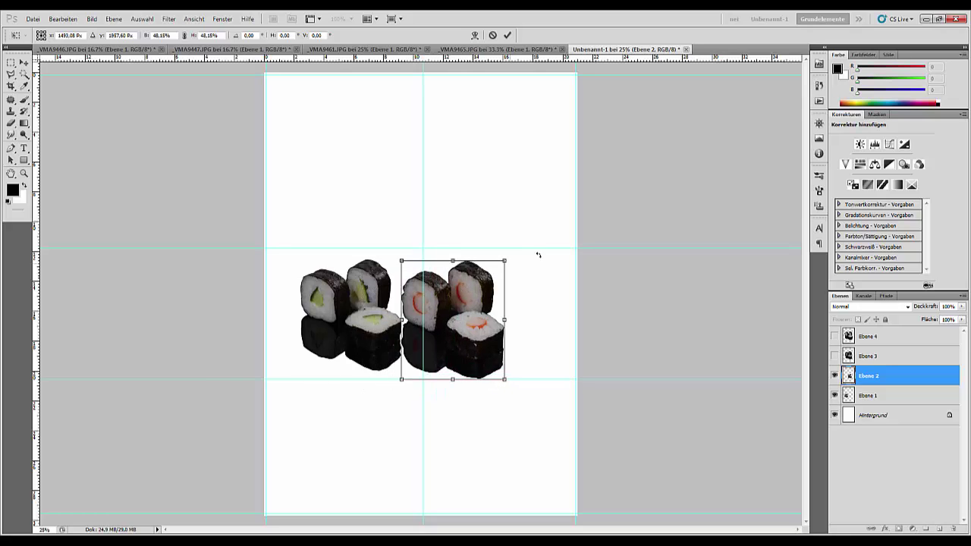
drag(509, 260, 504, 263)
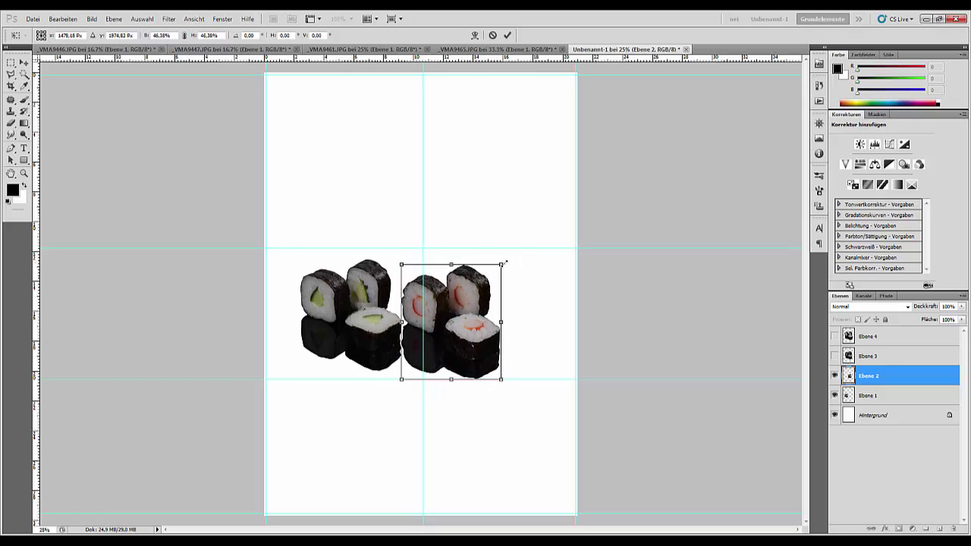
drag(453, 366, 499, 361)
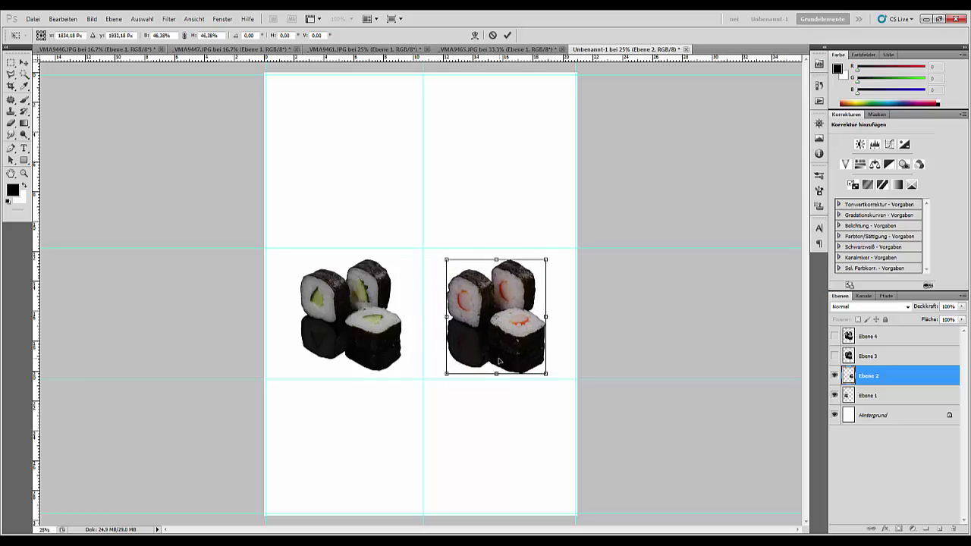
drag(498, 361, 515, 356)
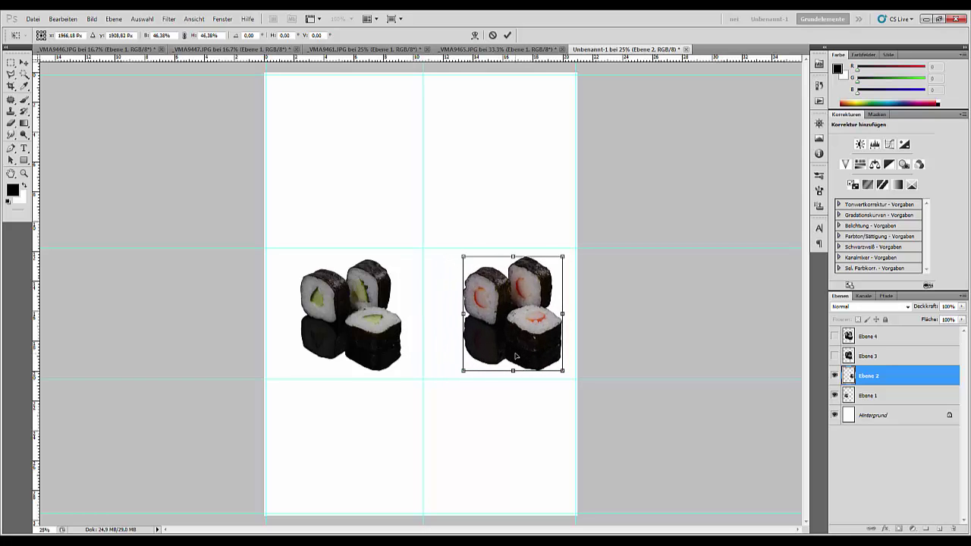
key(Return)
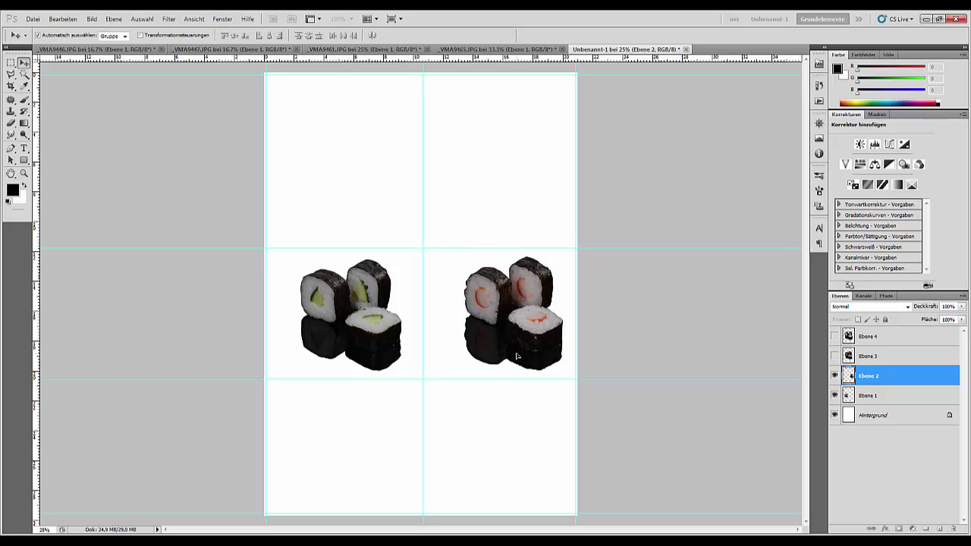
Step: Show the layer Ebene 3, scale it proportionally to match the rolls above, and place it in the bottom row's left cell
click(834, 356)
click(879, 361)
key(ctrl+t)
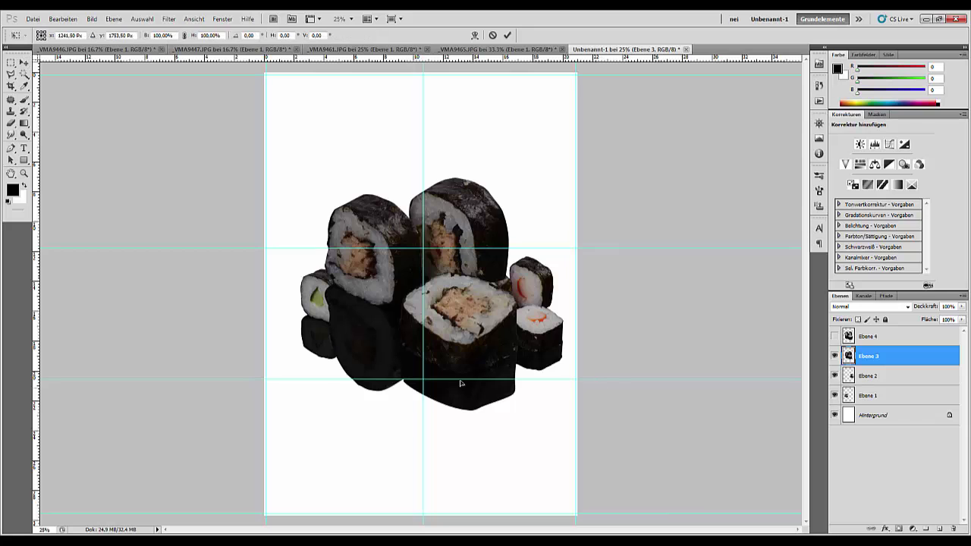
drag(522, 176, 366, 426)
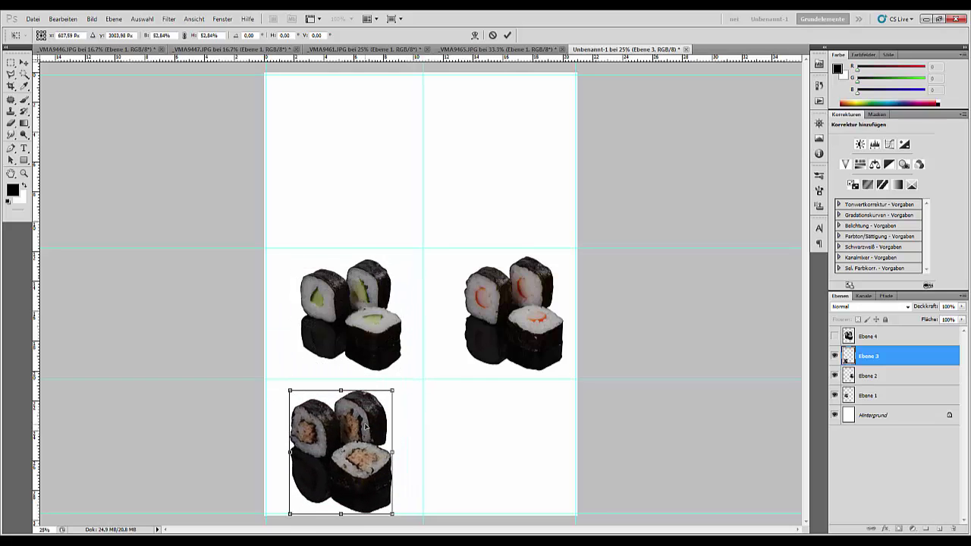
drag(392, 391, 383, 403)
drag(360, 442, 370, 427)
key(Return)
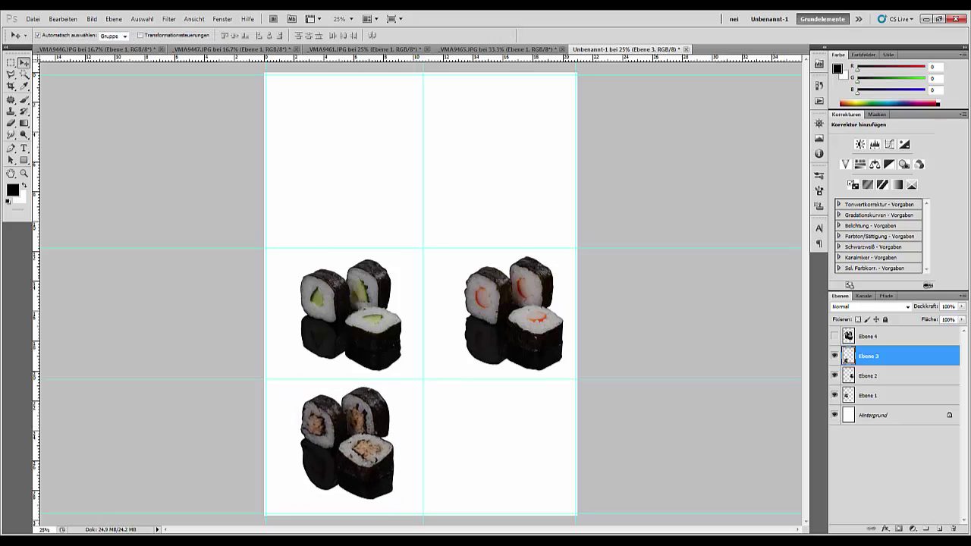
Step: Show the layer Ebene 4, scale it proportionally to about 45%, and place it in the bottom row's right cell
click(834, 336)
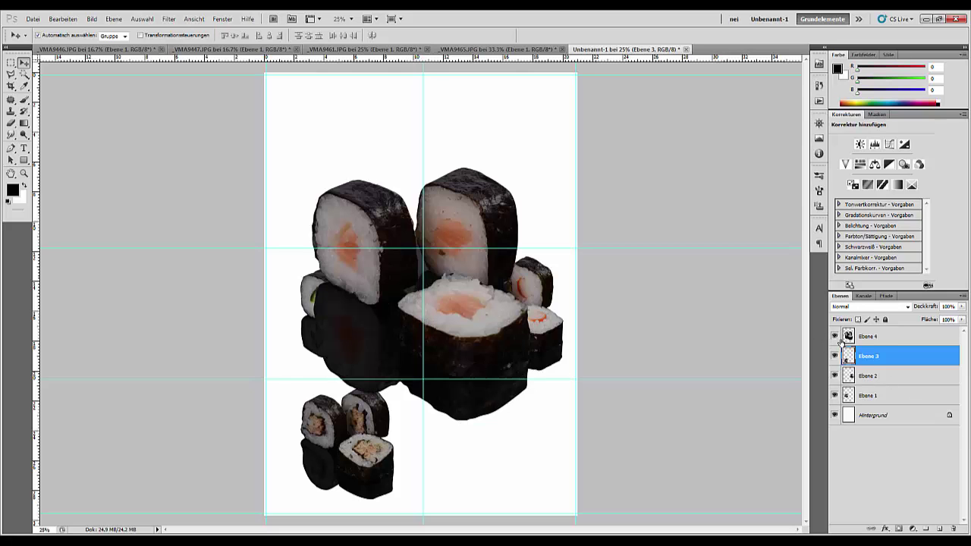
click(873, 340)
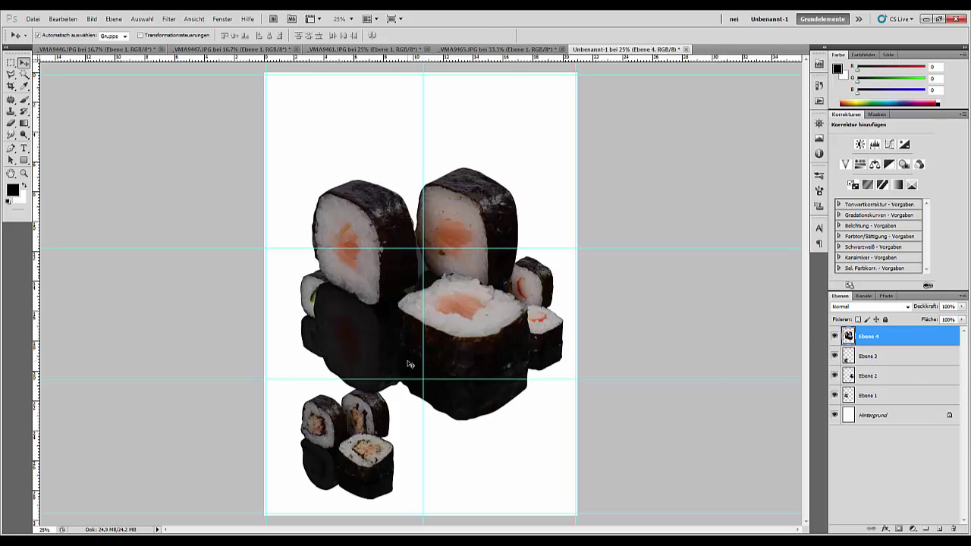
key(ctrl+t)
drag(530, 165, 422, 295)
drag(377, 342, 513, 424)
drag(558, 376, 547, 389)
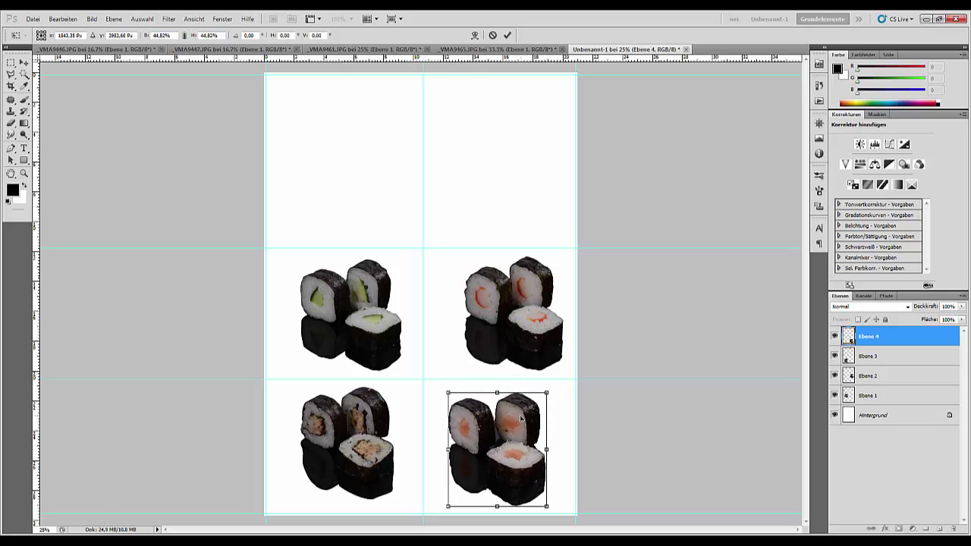
Step: Swap Ebene 3 and Ebene 4 between the two bottom cells, and fine-tune the placement of the right column's roll images
drag(519, 420, 289, 415)
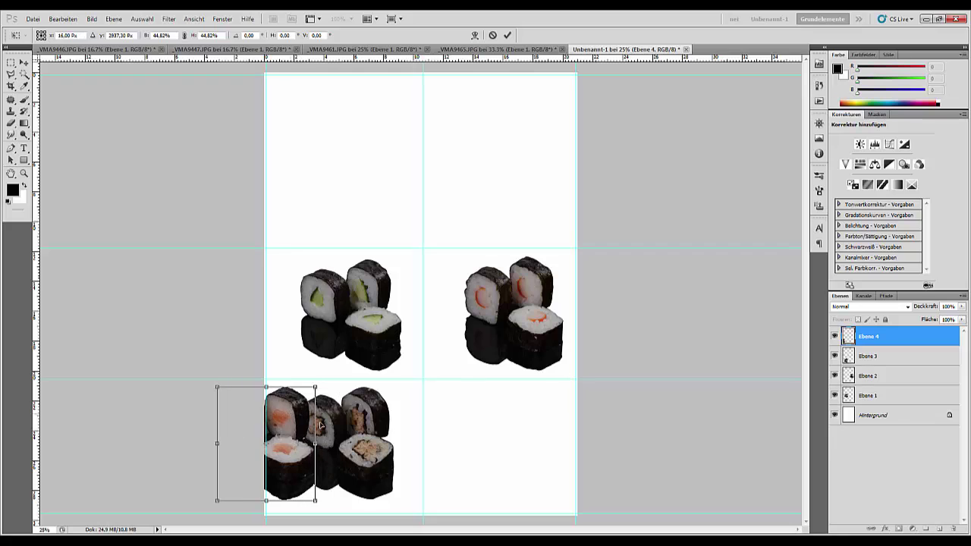
key(Return)
drag(345, 451, 525, 453)
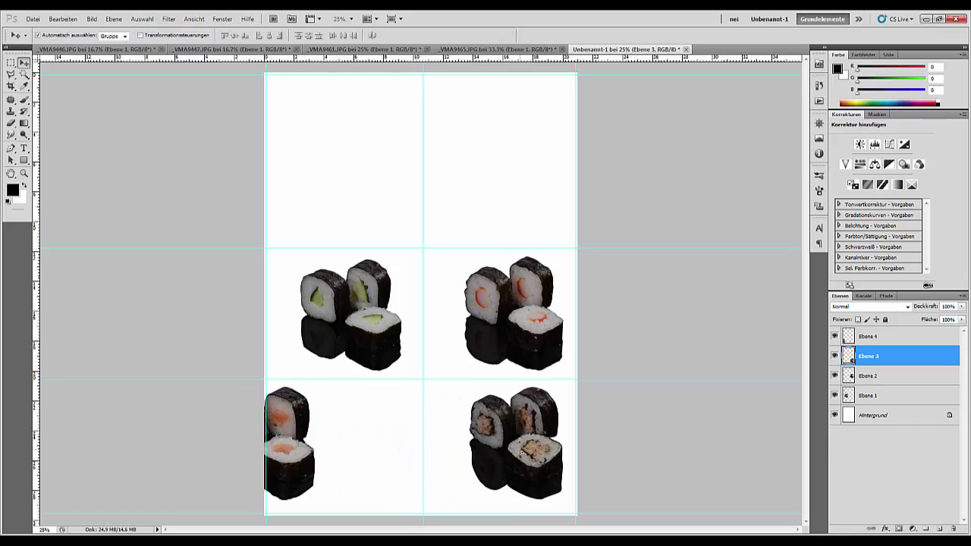
drag(289, 459, 368, 458)
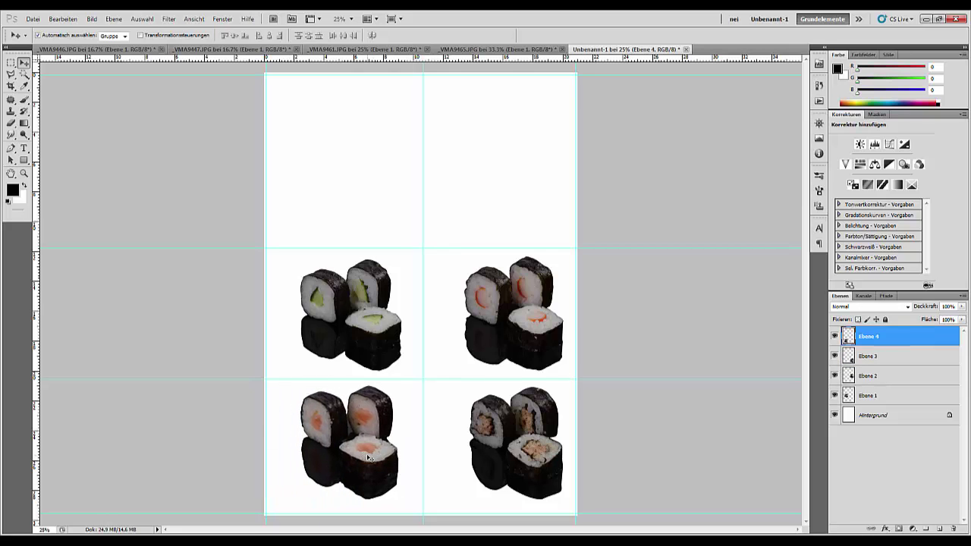
drag(517, 465, 505, 465)
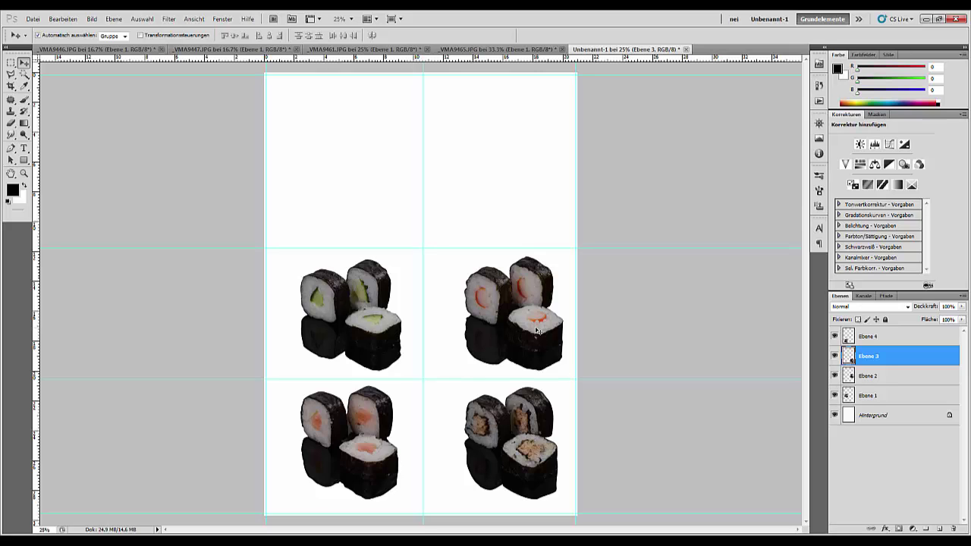
drag(537, 361, 531, 359)
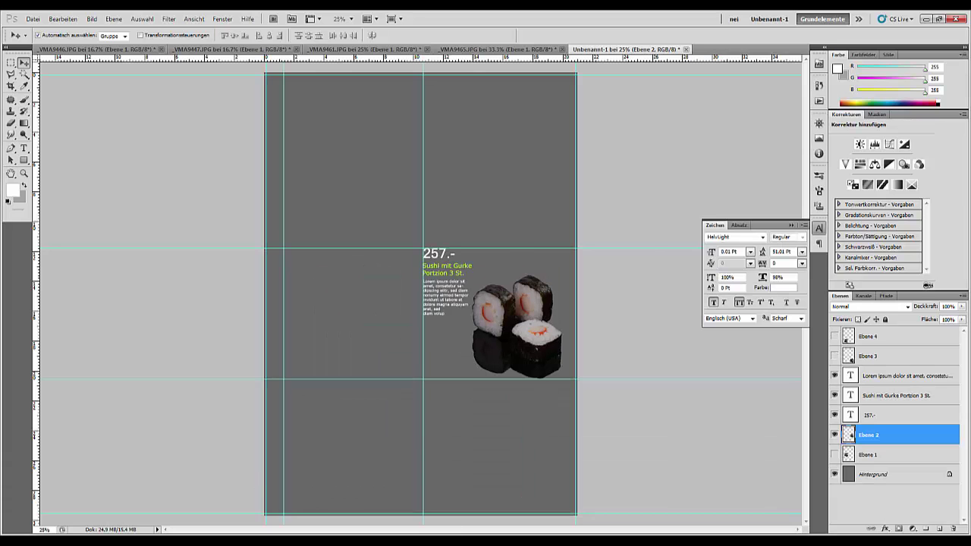
Step: Link the price, title and description text layers and move them to the left margin guide in the middle row's left cell
key(ctrl+plus)
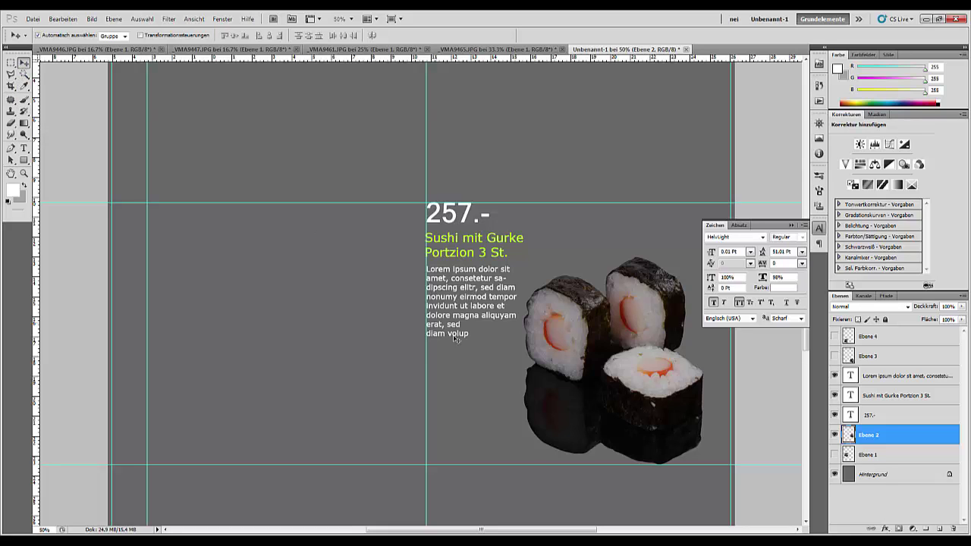
click(891, 417)
shift+click(892, 394)
shift+click(894, 377)
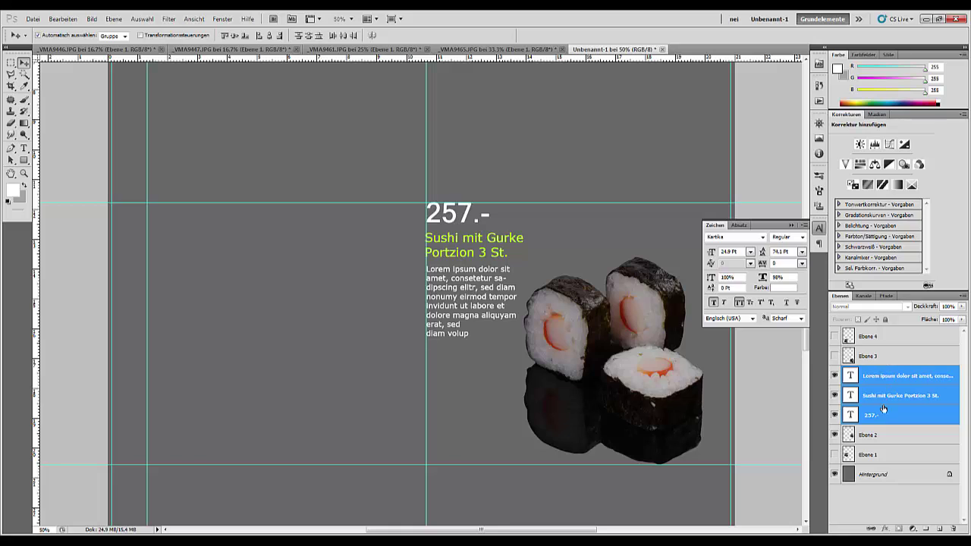
click(871, 528)
drag(450, 226, 174, 225)
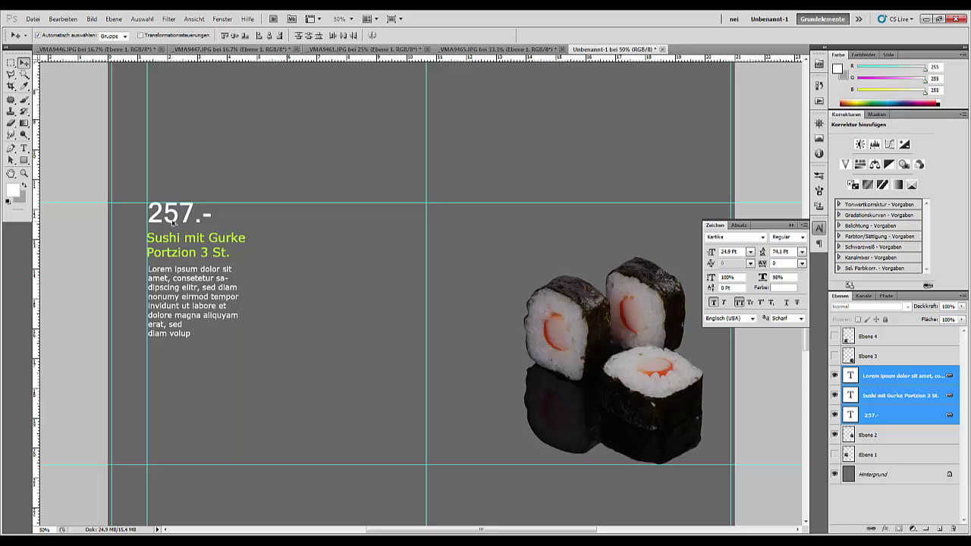
Step: Duplicate the linked text block into the middle row's right cell and both bottom-row cells, aligned to the guides
drag(173, 221, 452, 224)
scroll(469, 356, down, 3)
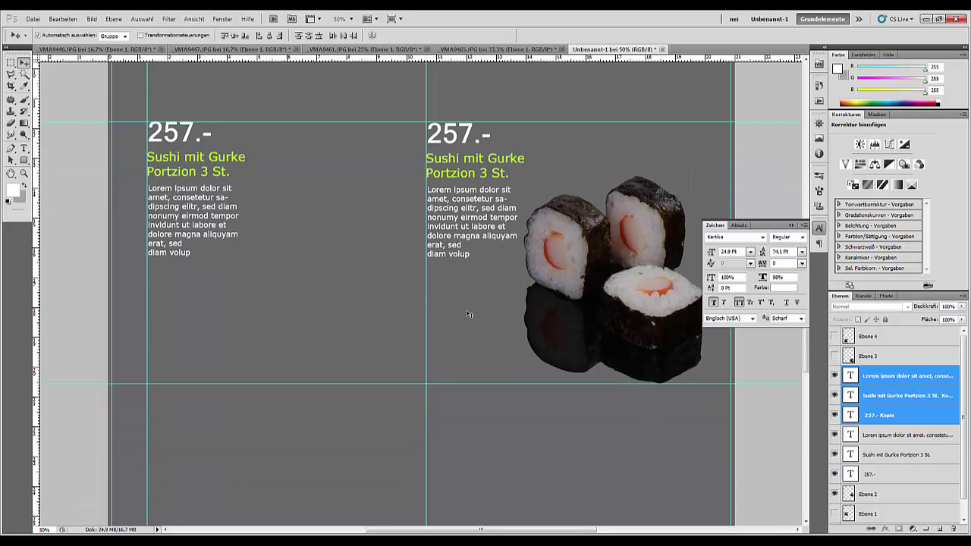
drag(452, 141, 451, 404)
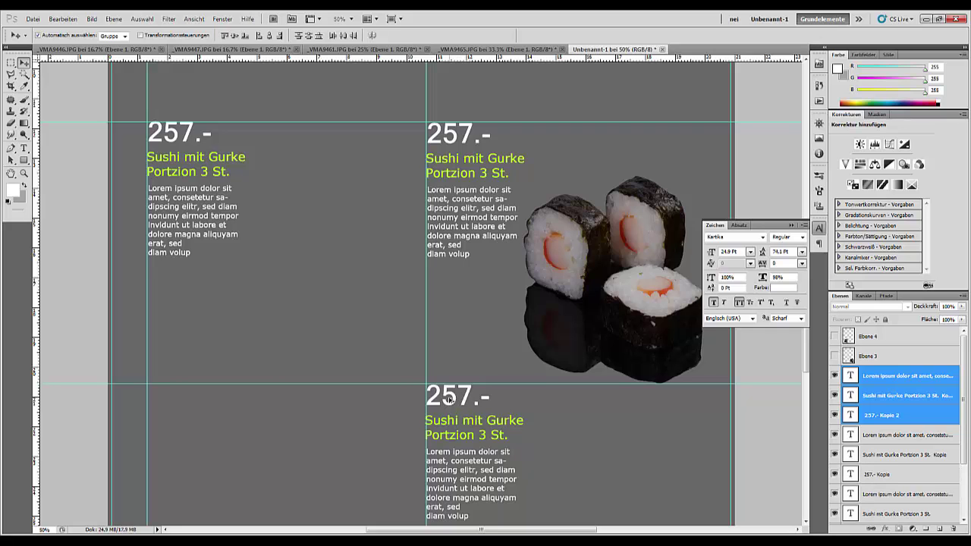
drag(448, 396, 165, 395)
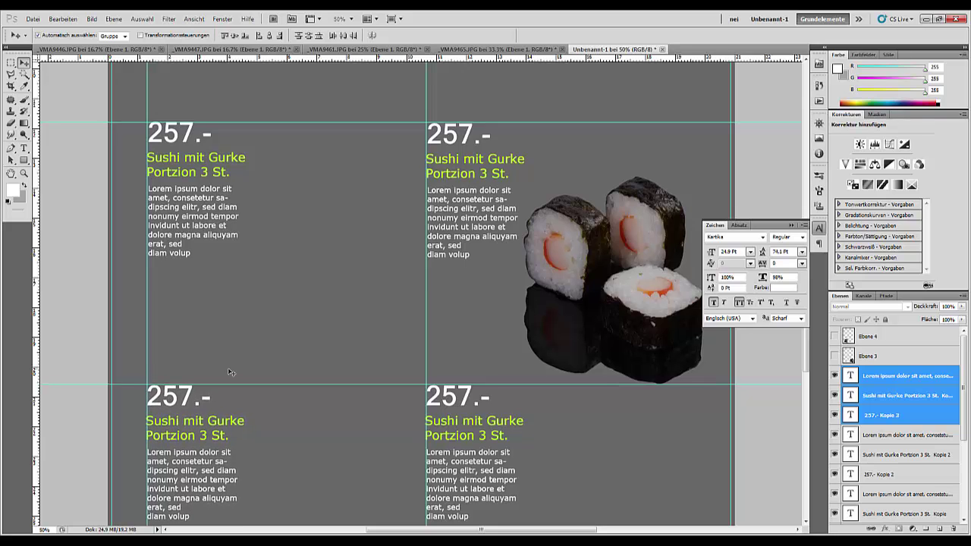
Step: Show the hidden sushi layers Ebene 3, Ebene 4 and Ebene 1
key(ctrl+minus)
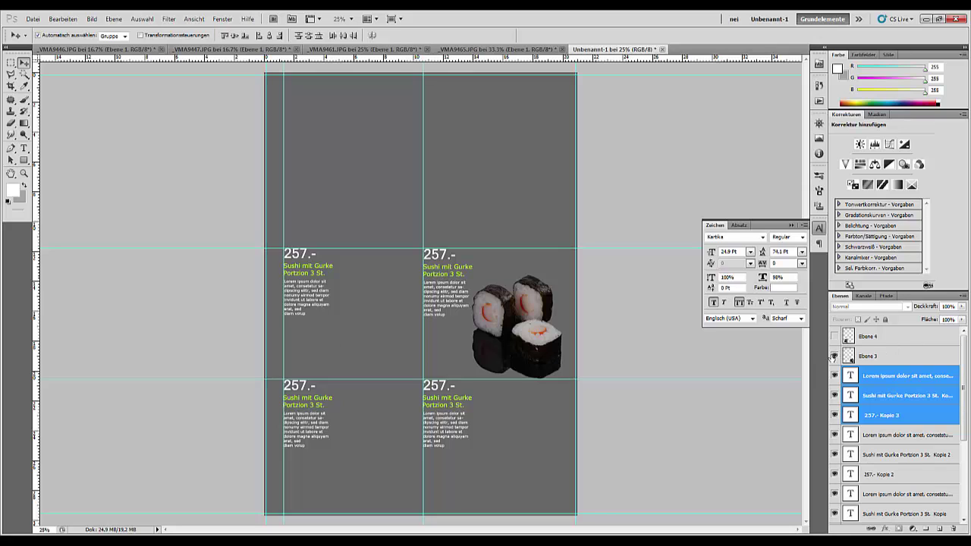
click(834, 355)
click(835, 336)
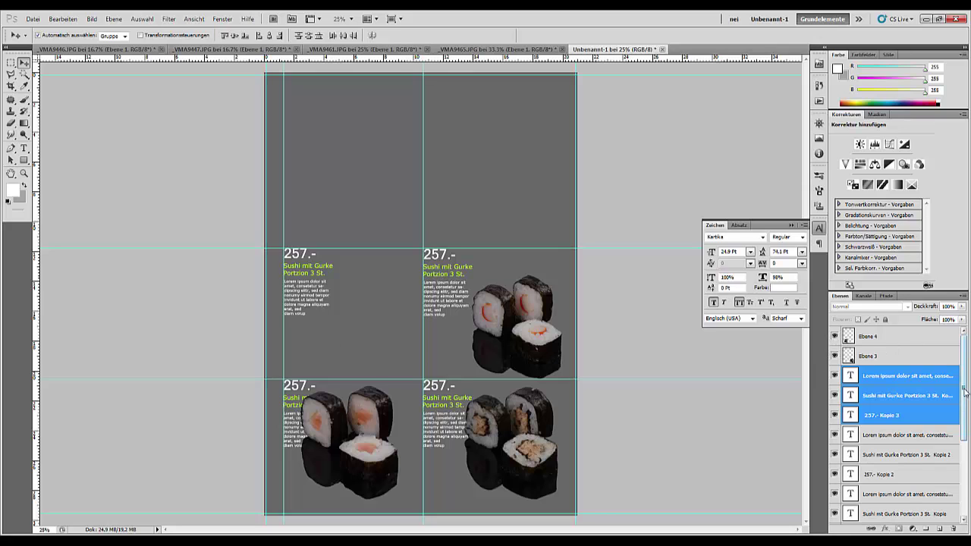
scroll(925, 472, down, 3)
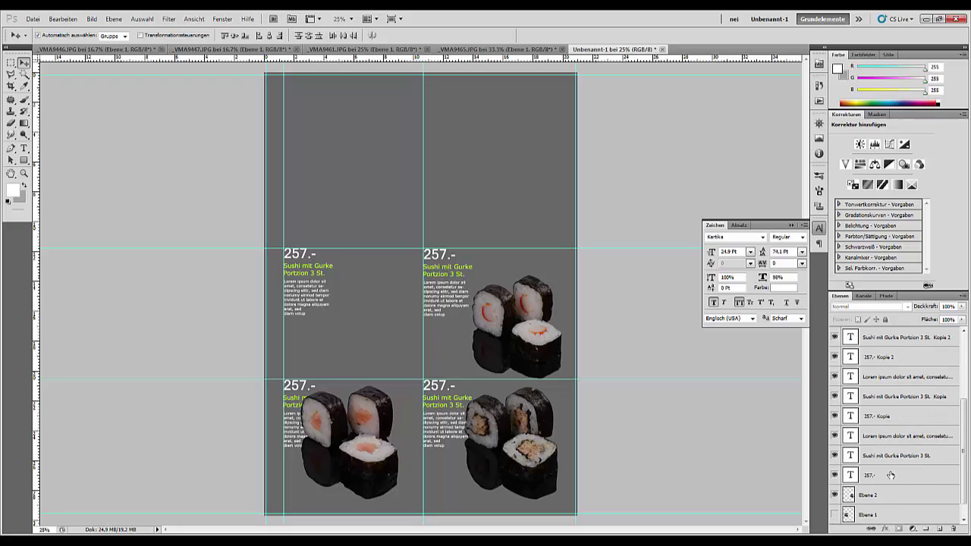
click(834, 513)
Step: Move the layers Ebene 2 and Ebene 1 above all text layers, between Ebene 4 and Ebene 3 in the stack
click(900, 505)
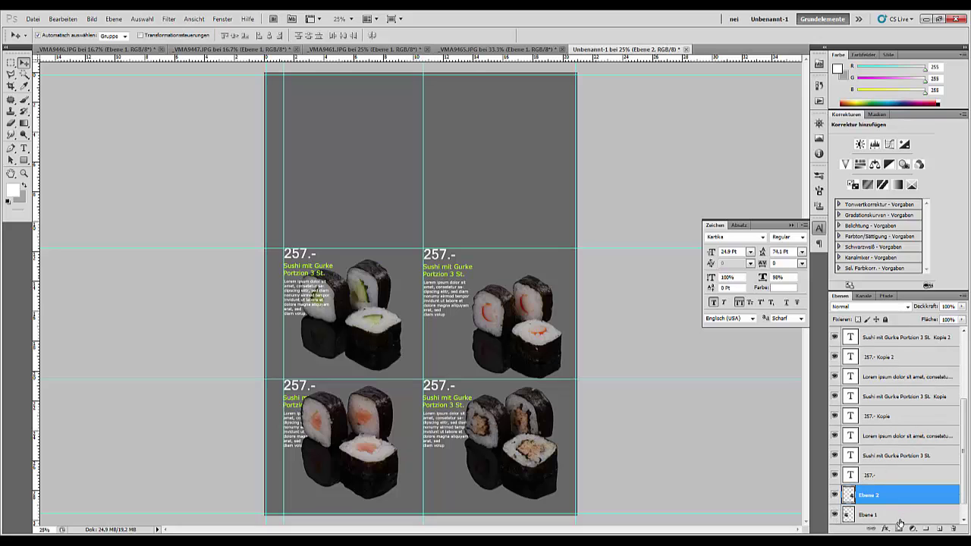
shift+click(901, 516)
drag(902, 504, 916, 306)
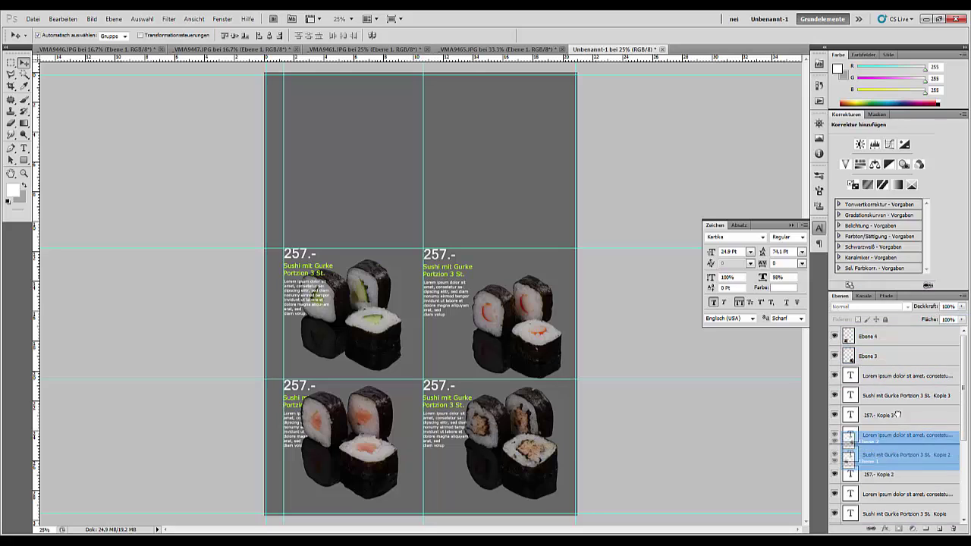
drag(898, 343, 898, 344)
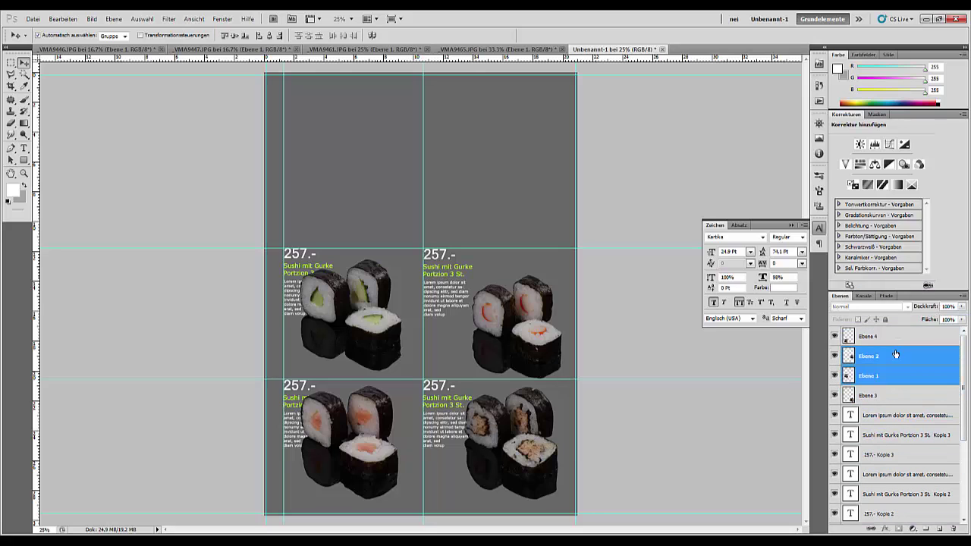
click(889, 336)
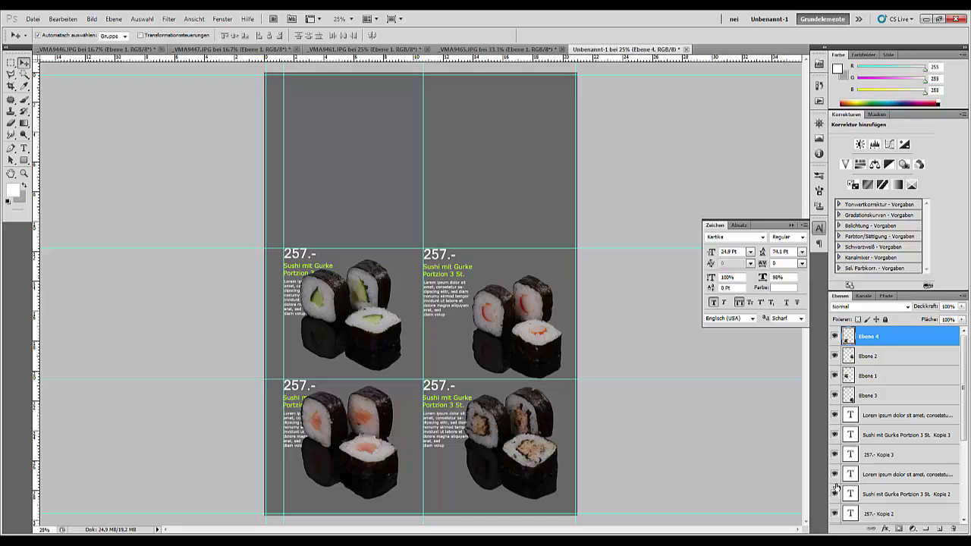
Step: Scale the cucumber roll Ebene 1 proportionally to about 85% and place it beside its text at the cell's lower right
drag(377, 346, 394, 350)
key(ctrl+t)
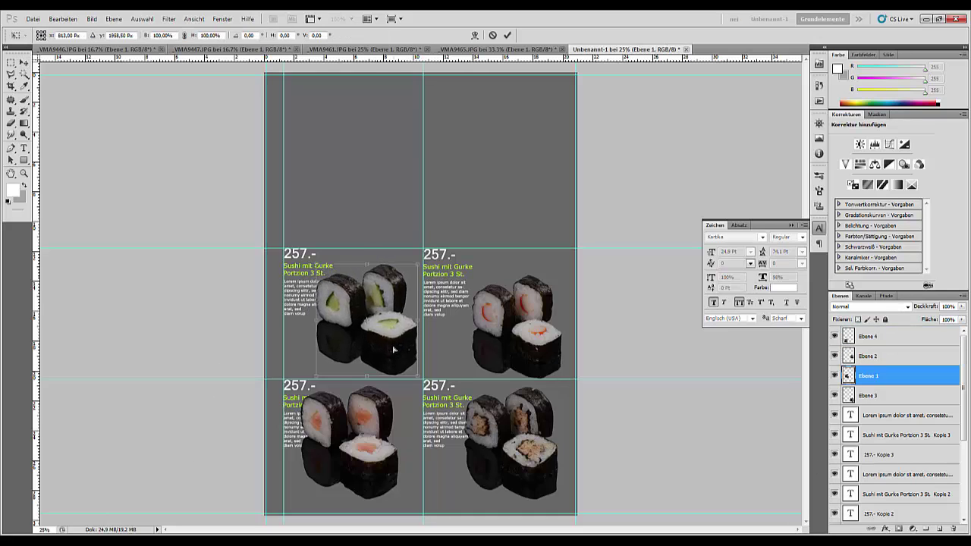
drag(417, 266, 394, 283)
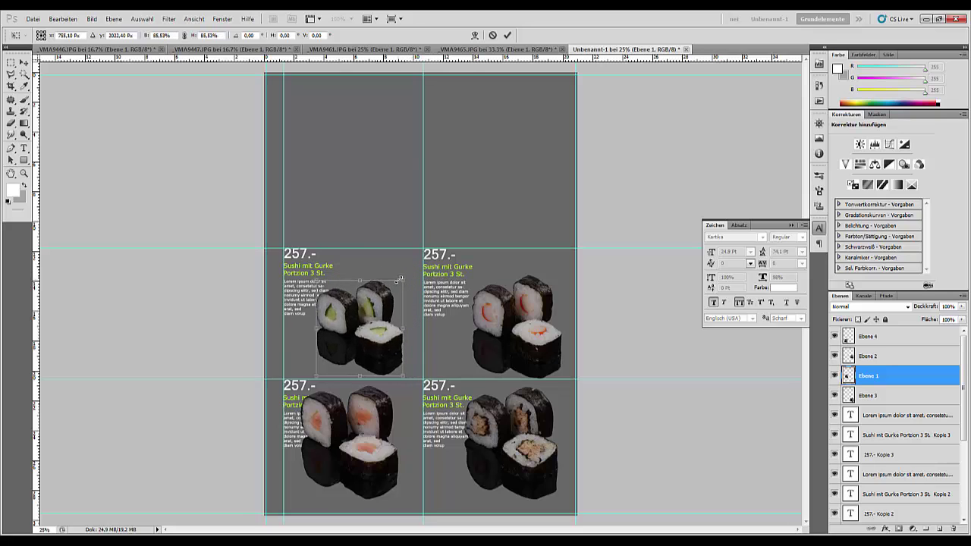
mouse_move(368, 318)
mouse_down()
mouse_move(386, 307)
mouse_move(382, 315)
mouse_up()
key(Return)
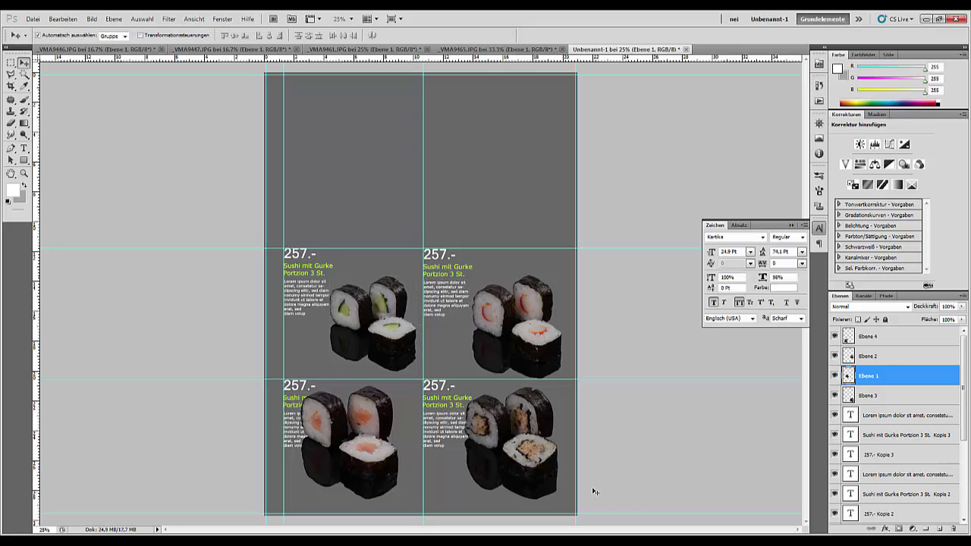
Step: Scale the salmon roll Ebene 4 proportionally to about 85% and place it to the right of the bottom-left text block
click(340, 445)
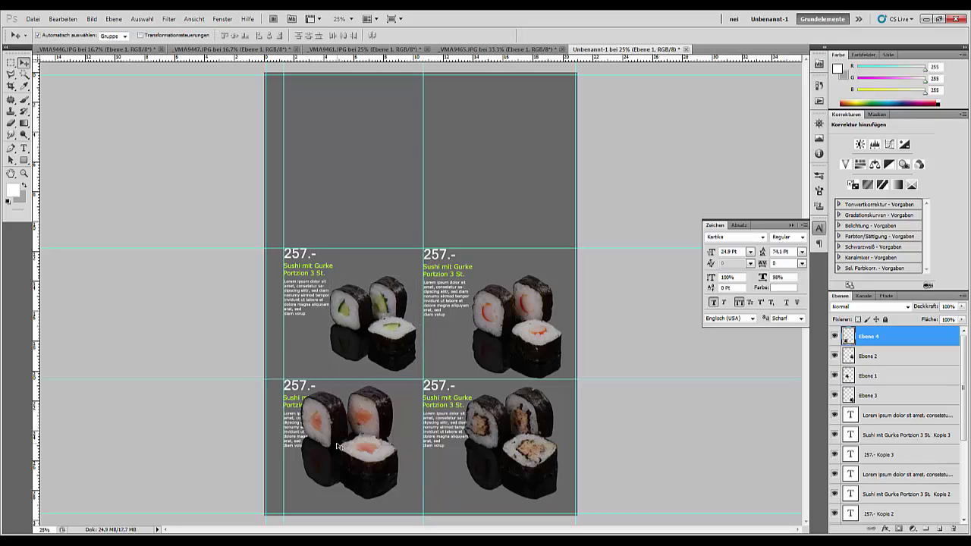
key(ctrl+t)
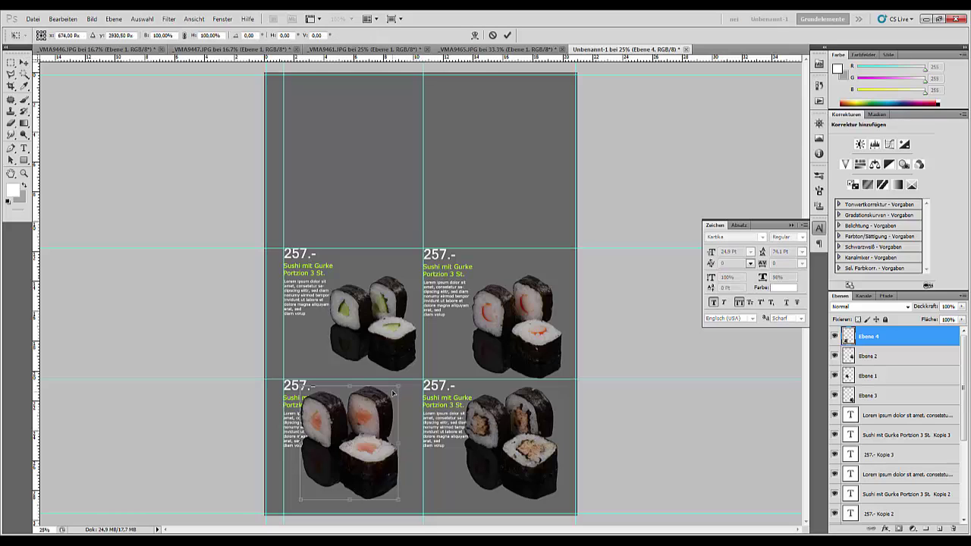
drag(395, 390, 416, 399)
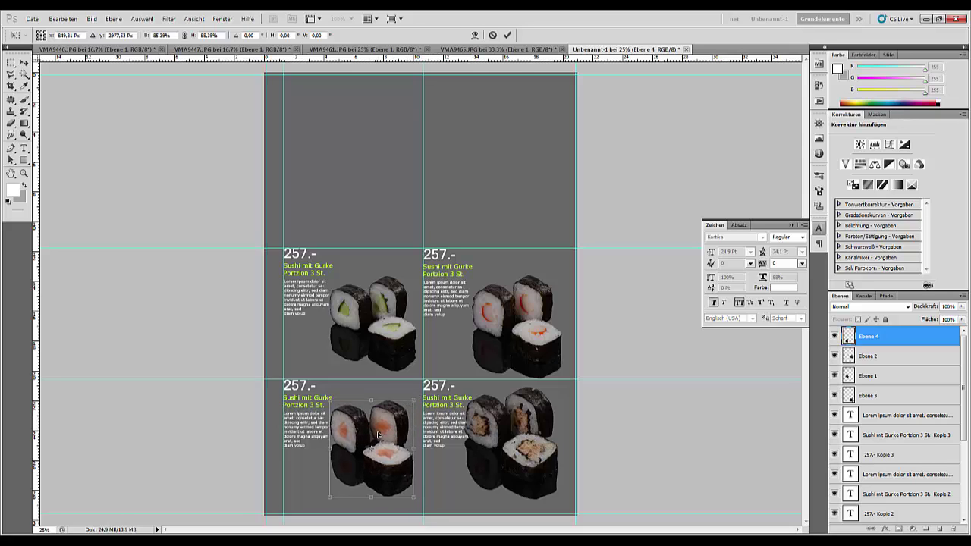
drag(379, 435, 382, 432)
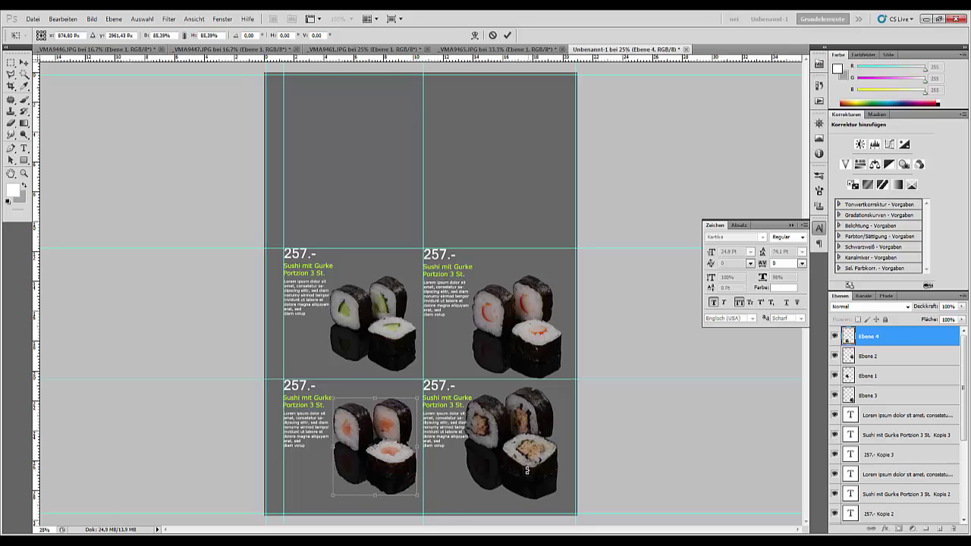
drag(528, 472, 527, 469)
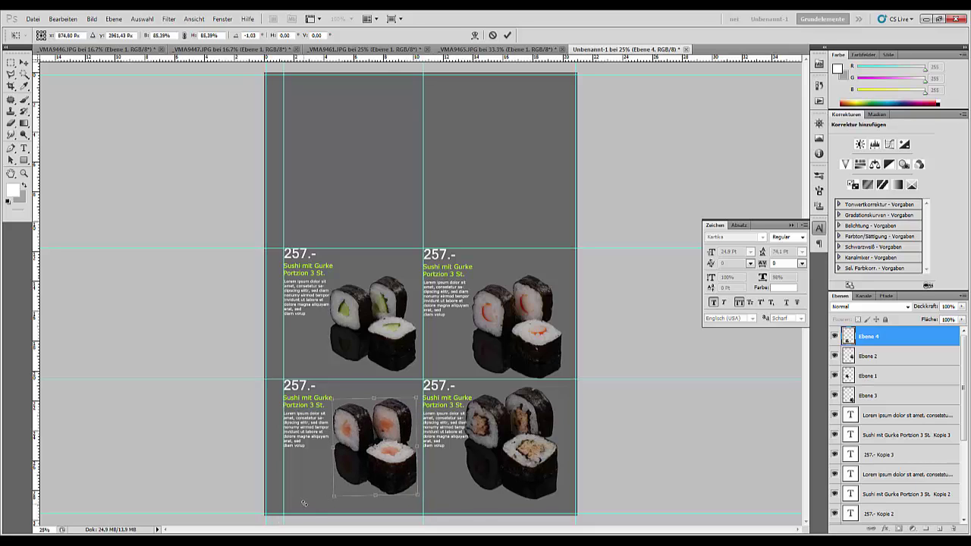
key(Return)
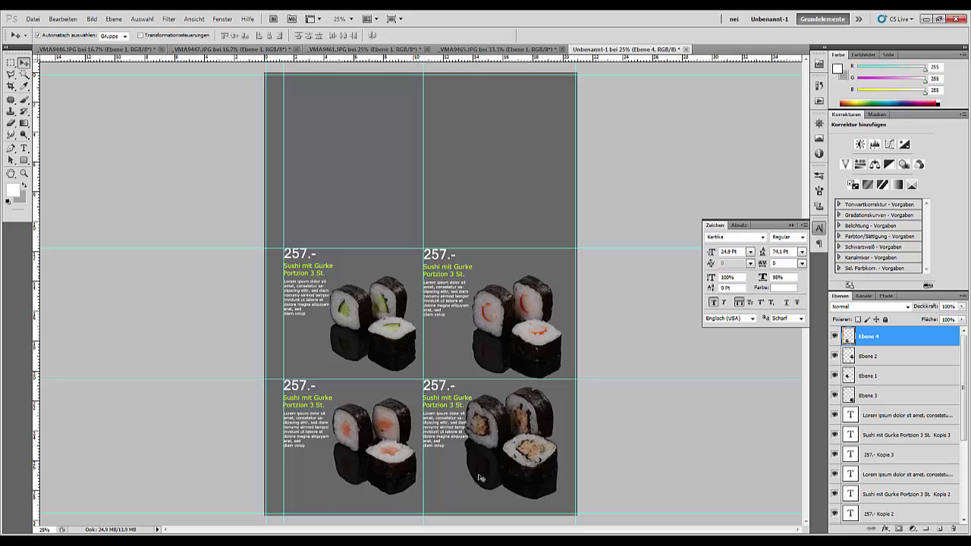
Step: Scale the bottom-right sushi image Ebene 3 proportionally to about 91% and place it to the right of its text block
click(531, 471)
key(ctrl+t)
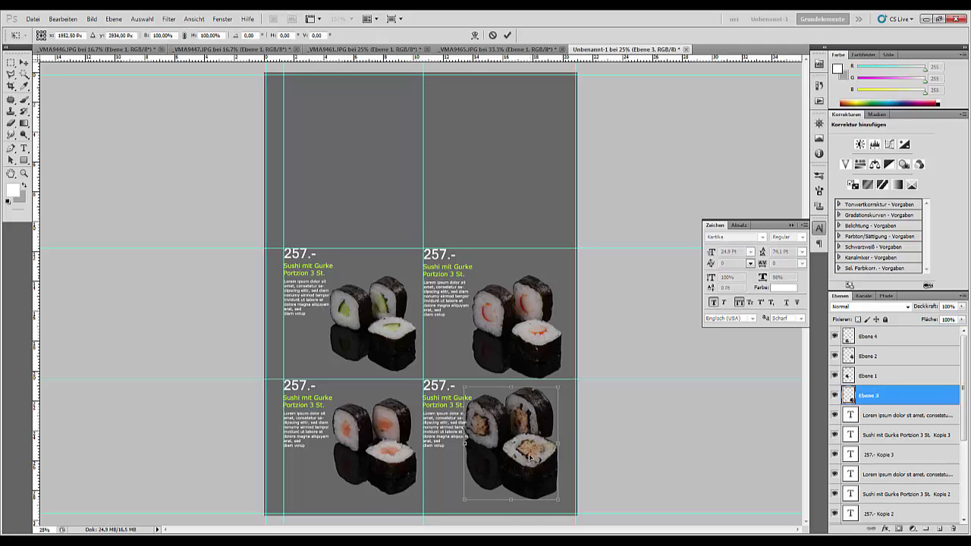
drag(556, 392, 540, 413)
drag(521, 456, 532, 458)
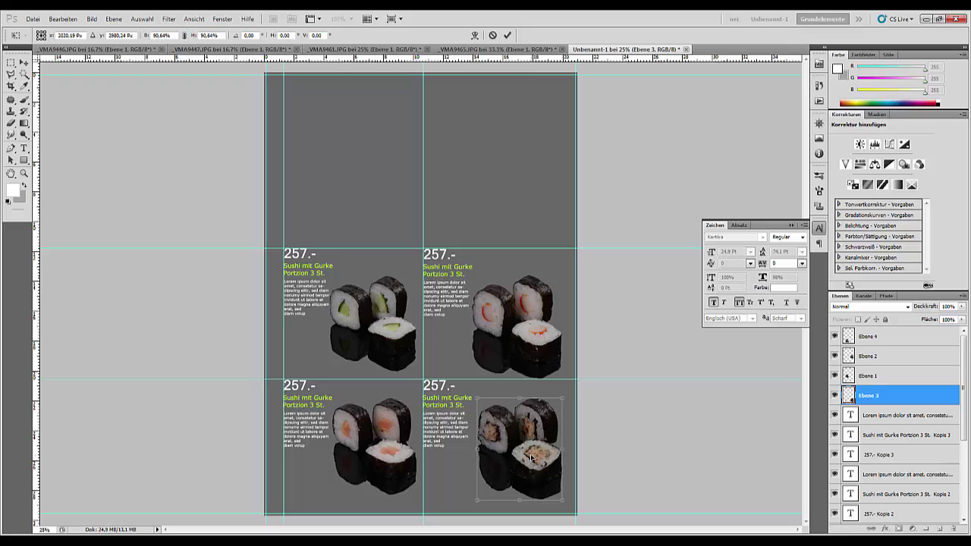
key(Return)
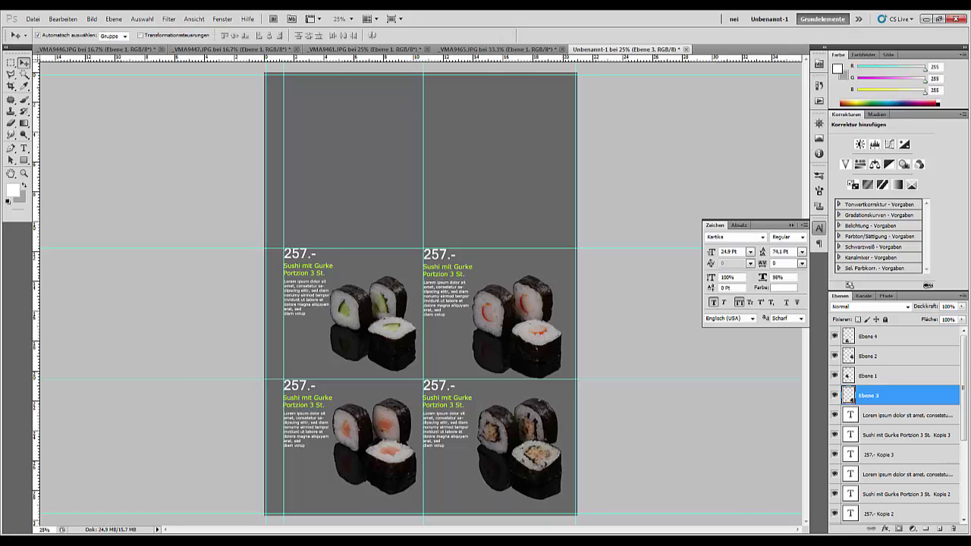
Step: Nudge the cucumber roll Ebene 1 slightly and add a horizontal guide along its bottom edge
click(516, 325)
click(377, 345)
drag(373, 345, 374, 342)
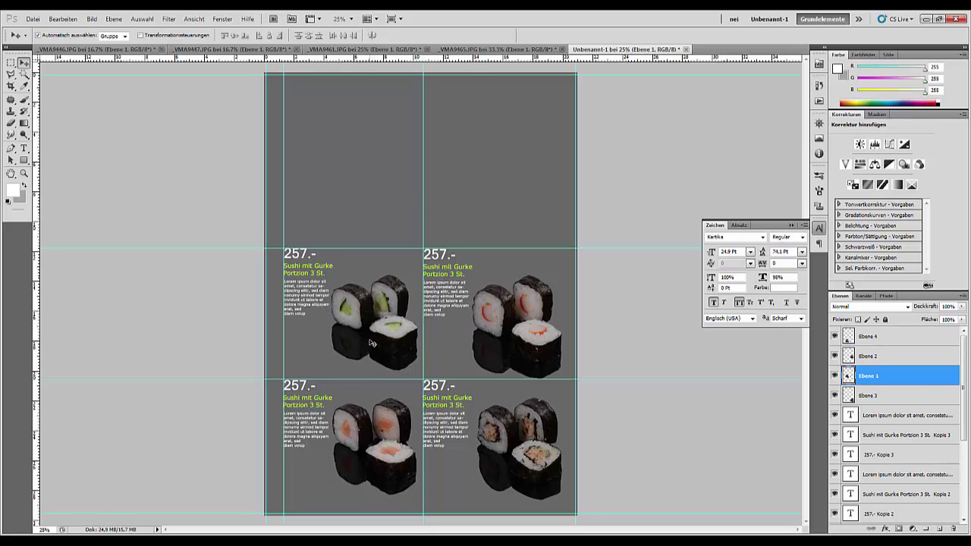
drag(251, 119, 261, 373)
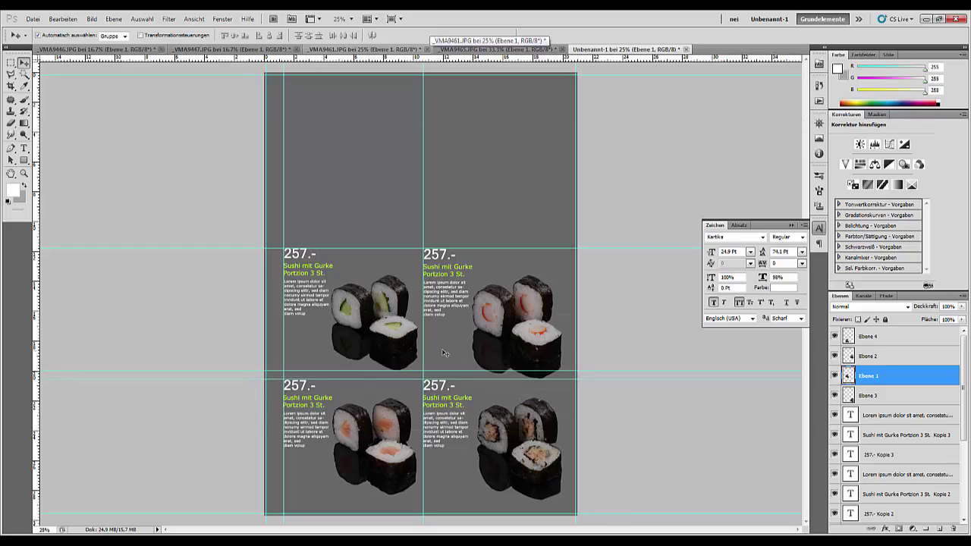
Step: Align Ebene 2 to the new horizontal guide and add vertical guides at its right edge and the cucumber roll's left edge
drag(526, 349, 525, 347)
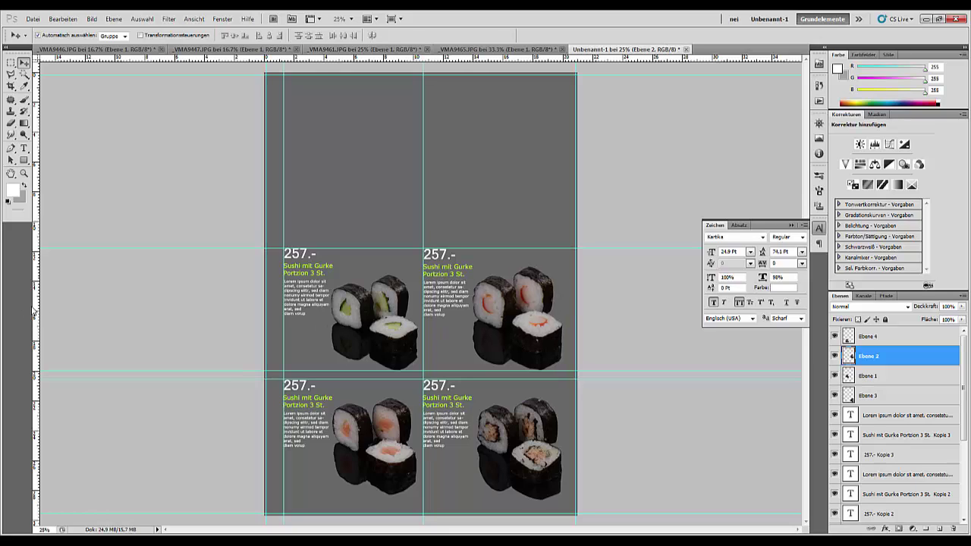
drag(38, 311, 561, 393)
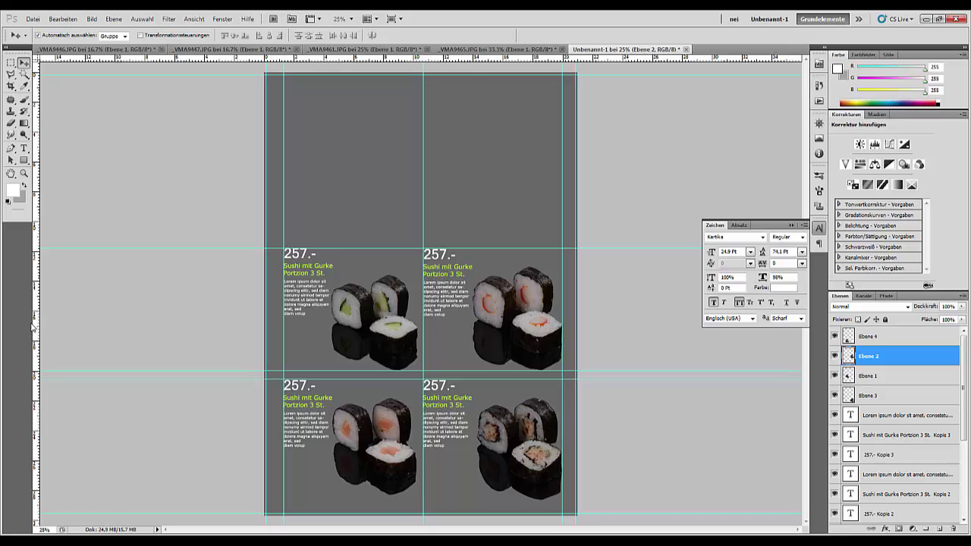
drag(41, 327, 331, 391)
Step: Turn off snapping and reposition the salmon roll Ebene 4 lower in its cell, against the vertical guide beside its text
drag(356, 440, 352, 430)
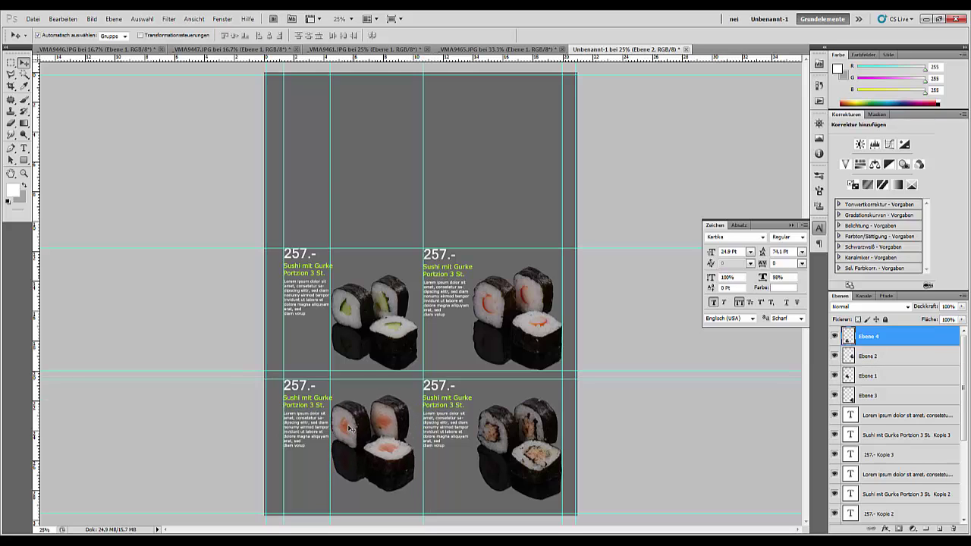
click(193, 20)
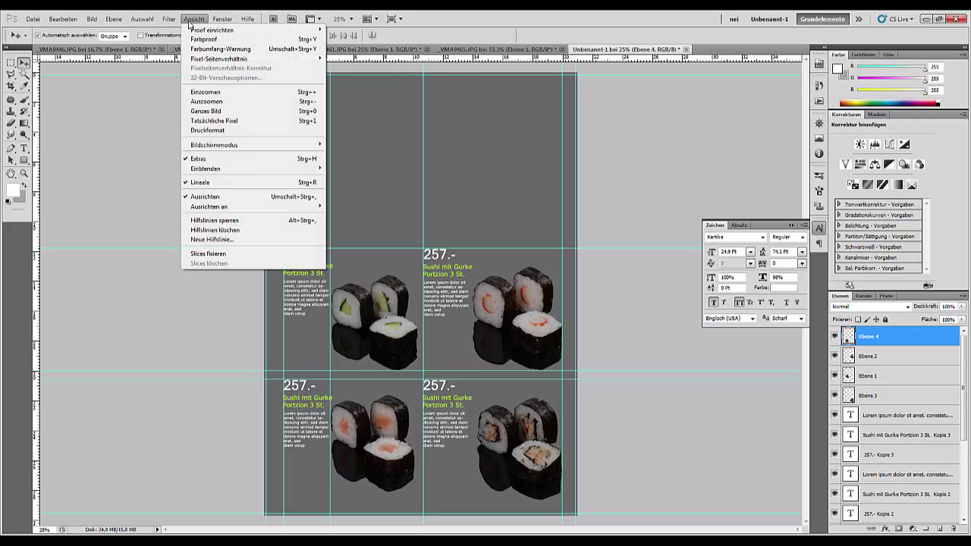
click(205, 197)
drag(379, 478, 382, 488)
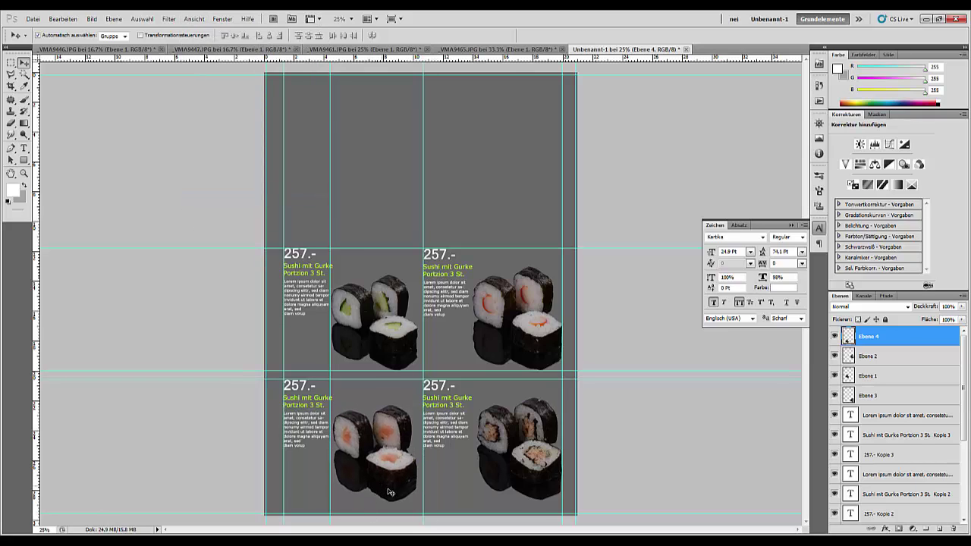
Step: Add guides below the bottom-row images and at the left column images' right edge, and align Ebene 3, Ebene 2 and Ebene 4 to the guides
drag(195, 61, 256, 496)
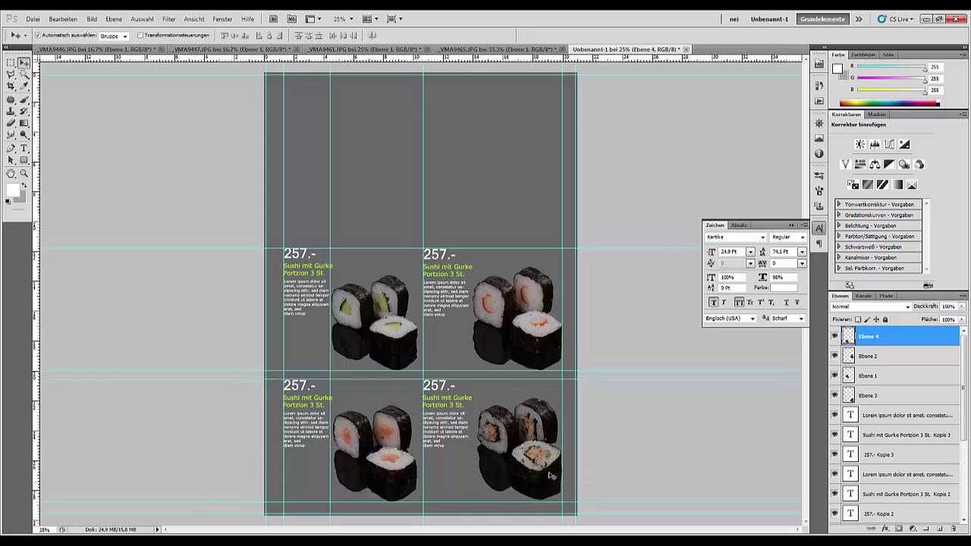
drag(552, 477, 545, 474)
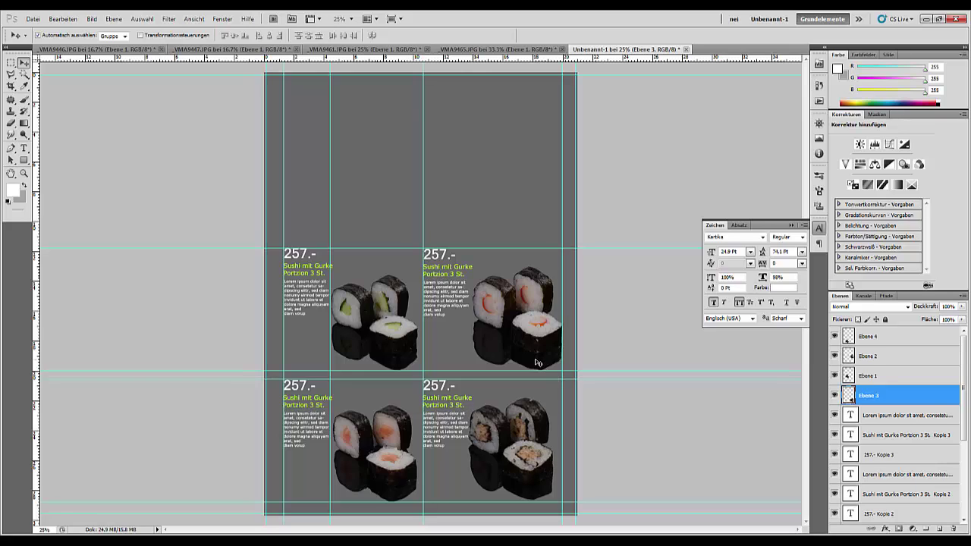
drag(539, 363, 538, 362)
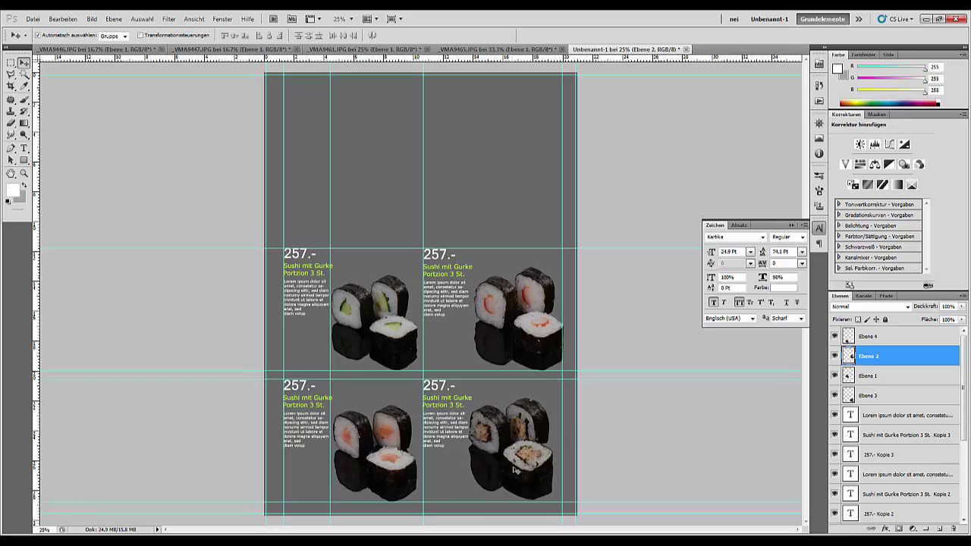
drag(515, 469, 520, 472)
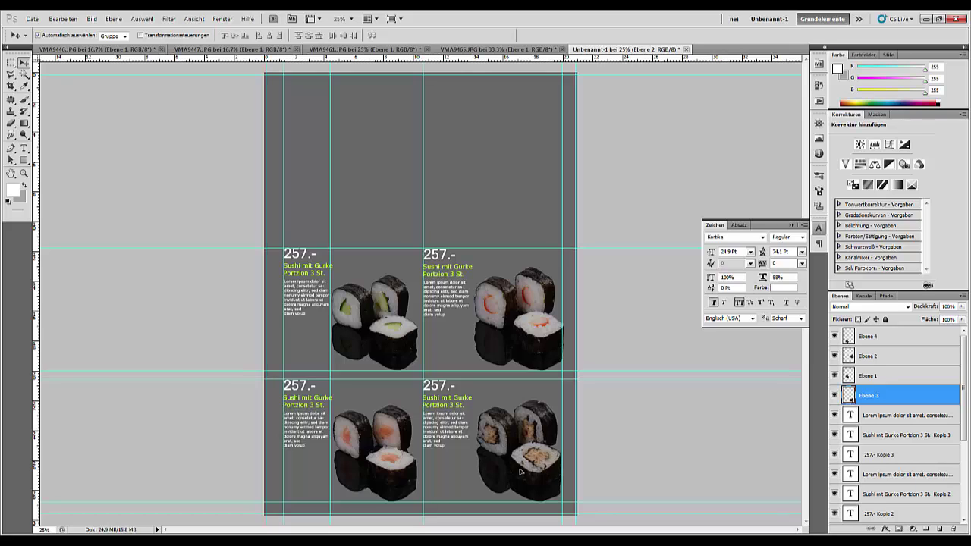
mouse_move(371, 471)
mouse_down()
mouse_move(386, 468)
mouse_move(371, 468)
mouse_up()
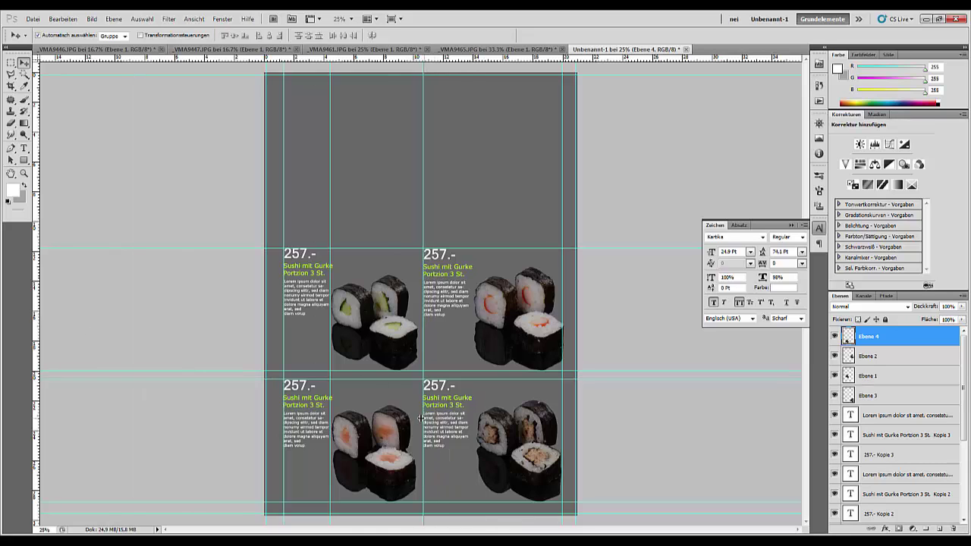
drag(420, 418, 377, 463)
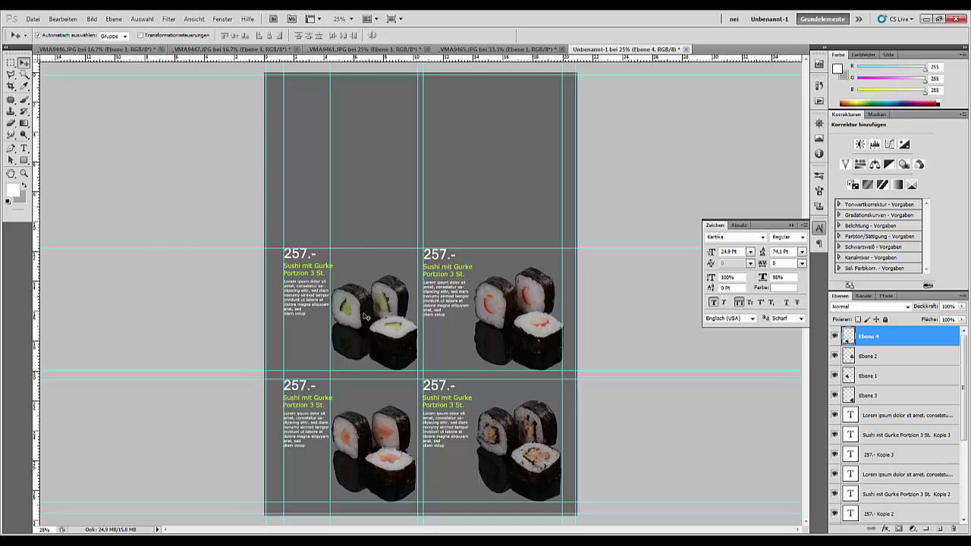
Step: Put all price, title and description text layers above the background into one new layer group
click(905, 417)
scroll(895, 455, down, 5)
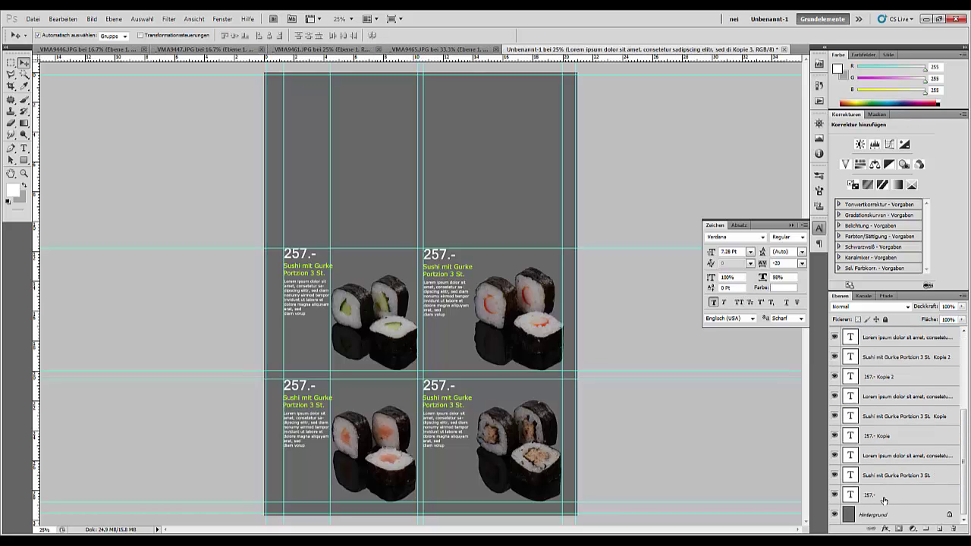
shift+click(884, 497)
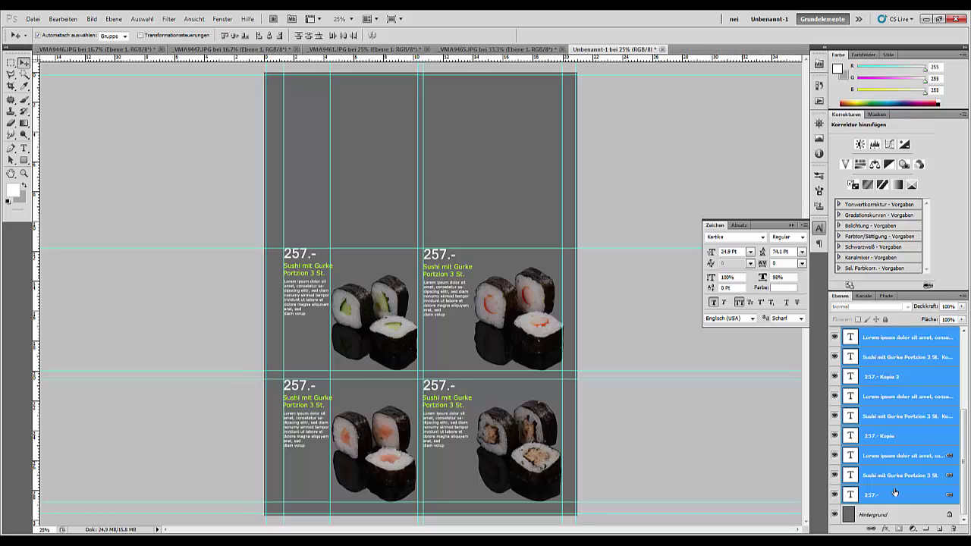
drag(899, 494, 926, 531)
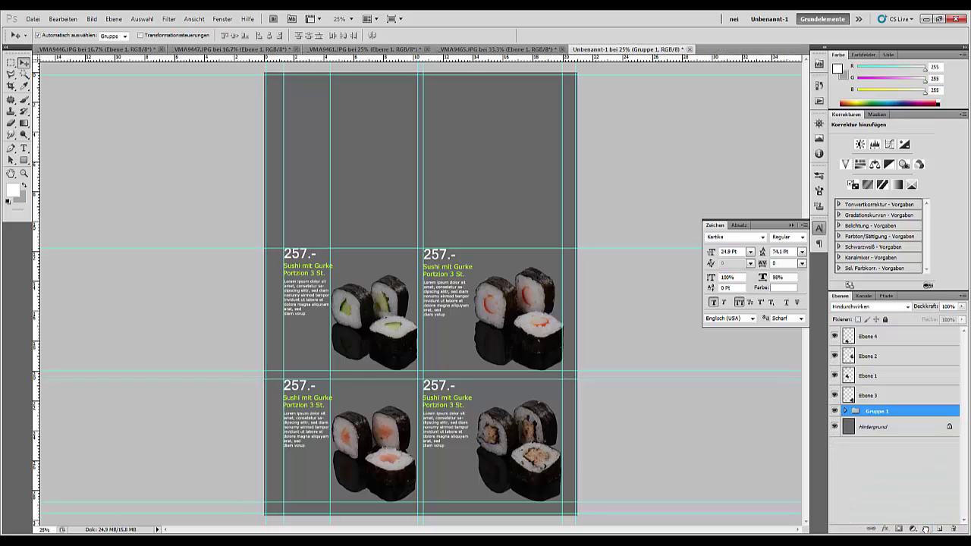
Step: Rename the new layer group as text and check its contents by hiding and showing it
right_click(877, 415)
key(Escape)
double_click(877, 414)
text(Eext)
click(877, 455)
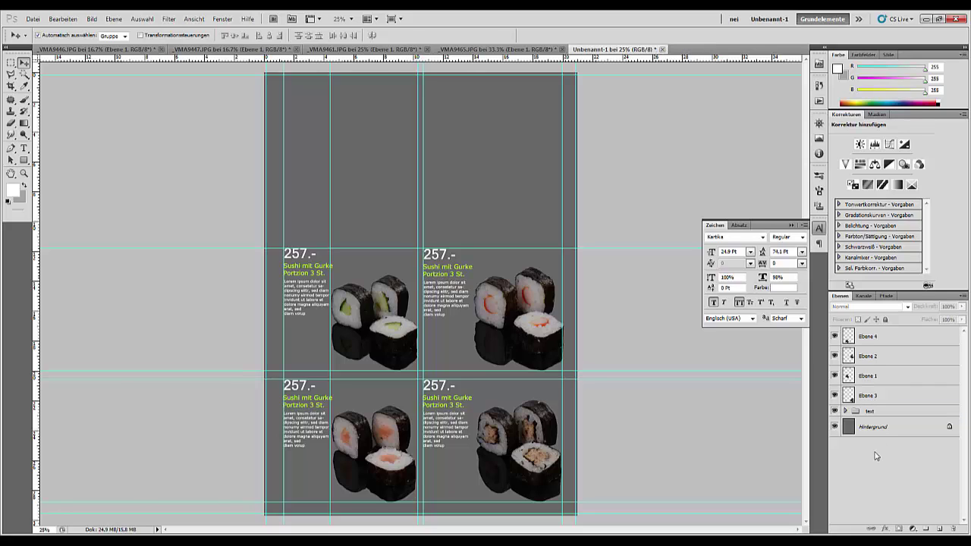
click(835, 411)
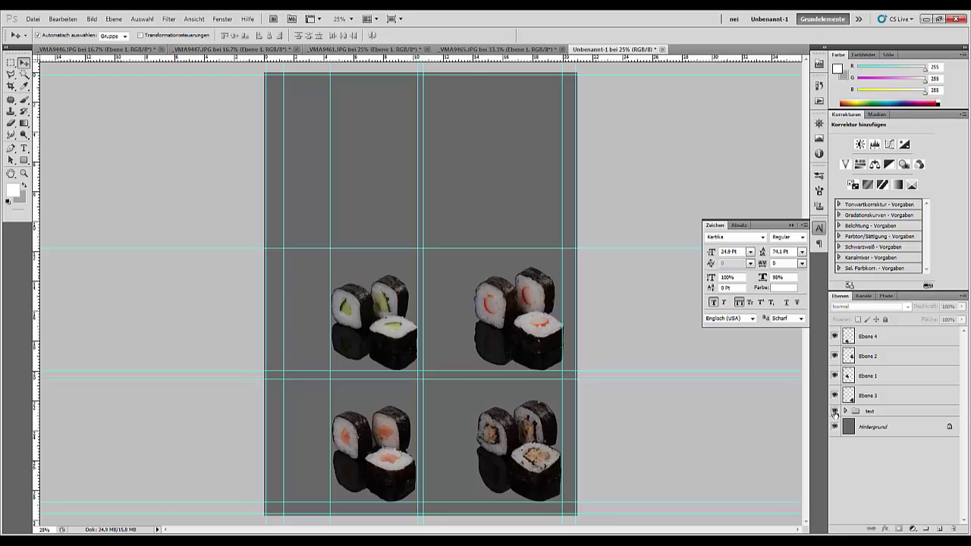
click(836, 411)
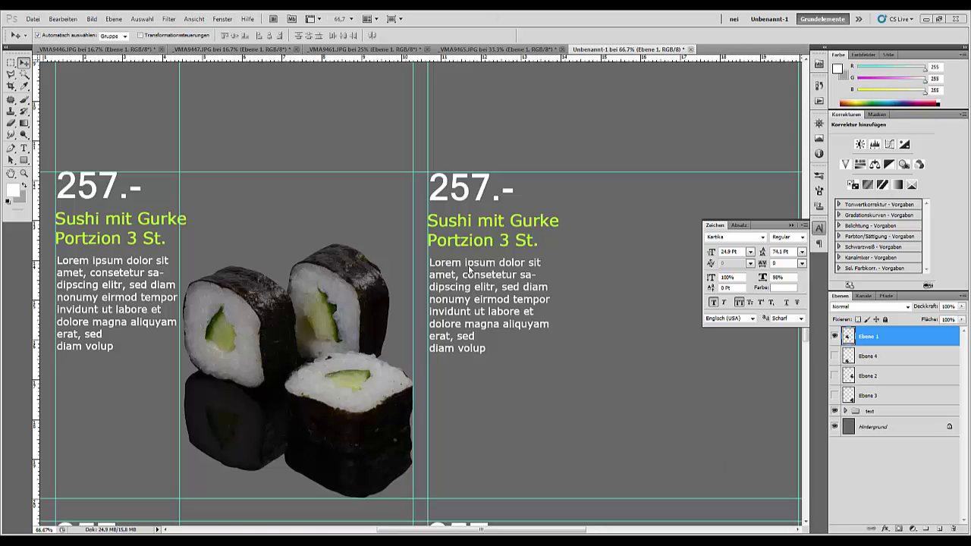
Step: Open the Viveza 2 filter for the cucumber roll Ebene 1 and frame the whole image in its preview at 100%
click(170, 20)
mouse_move(175, 253)
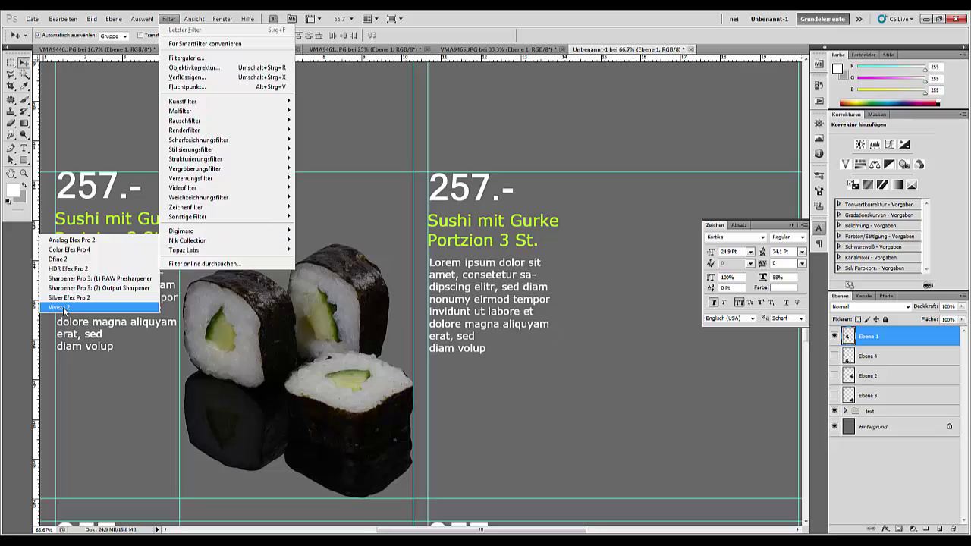
click(65, 307)
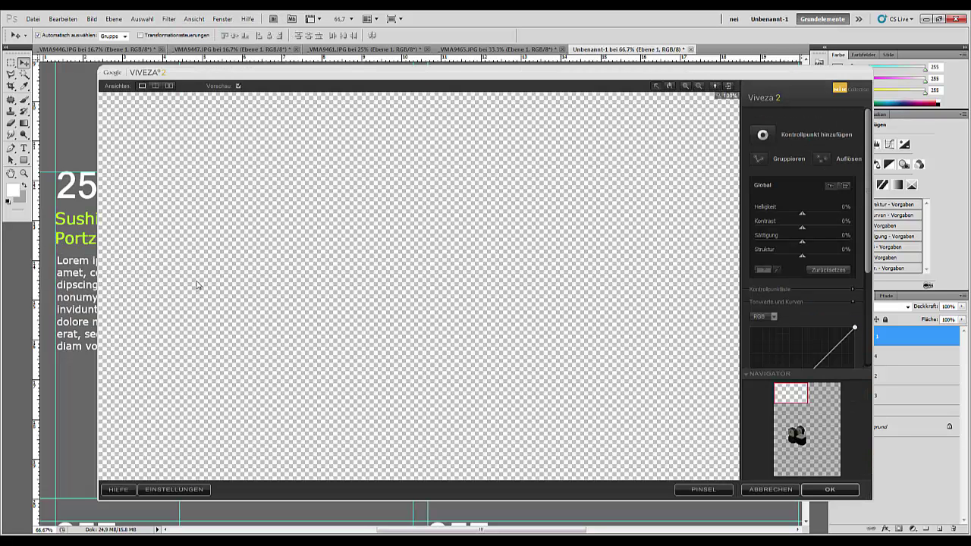
drag(531, 297, 455, 270)
click(469, 301)
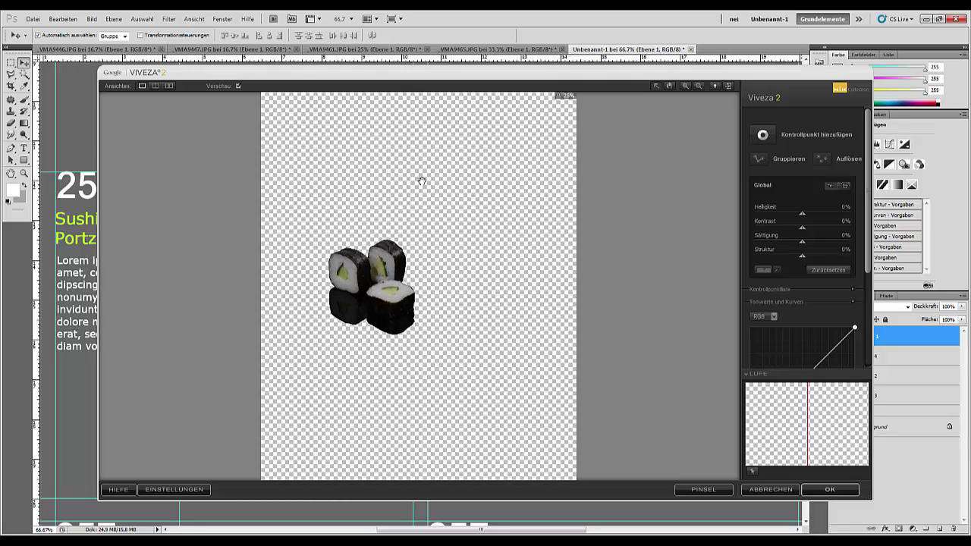
click(422, 181)
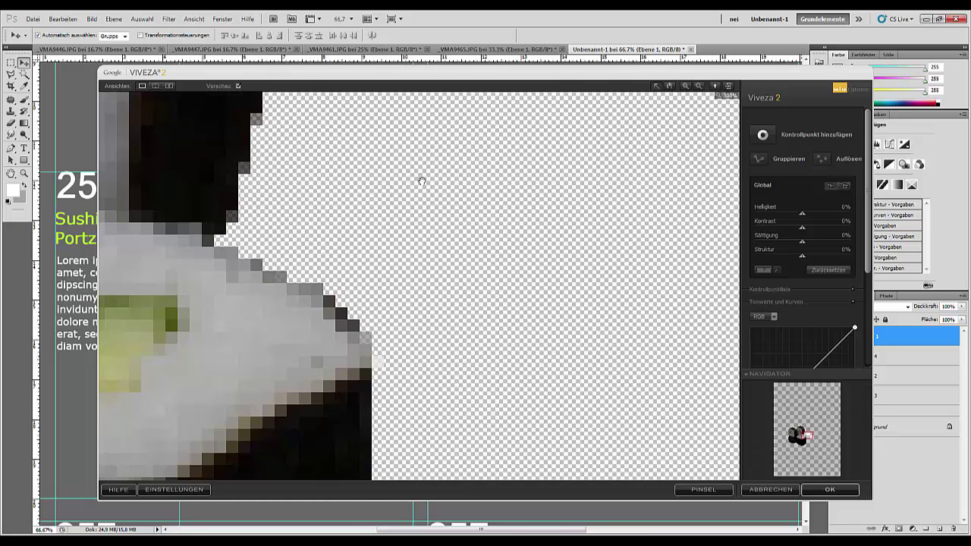
click(422, 181)
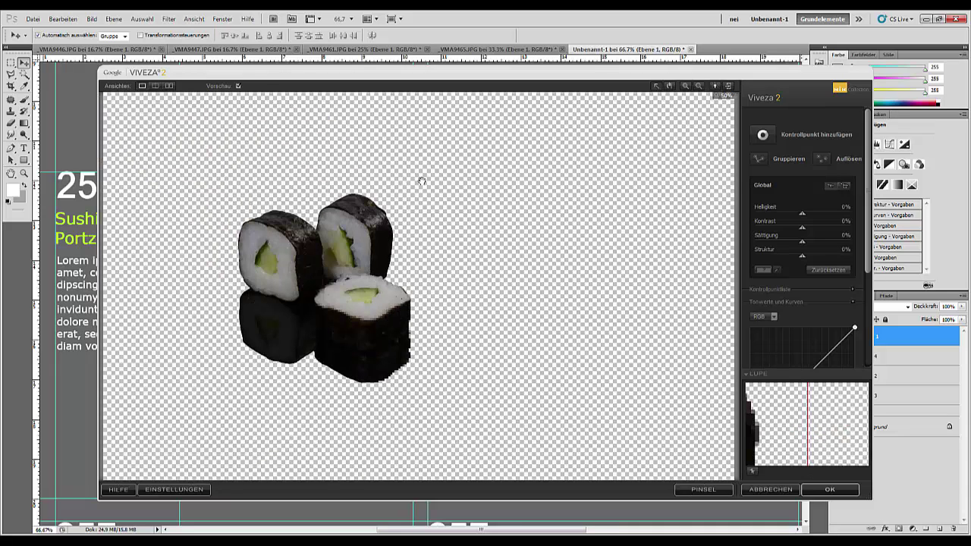
click(422, 180)
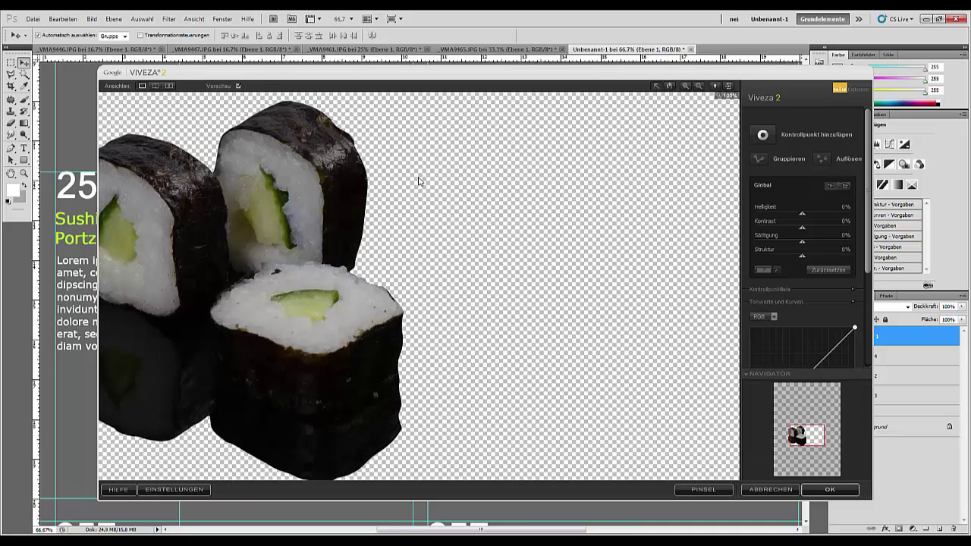
drag(343, 280, 531, 282)
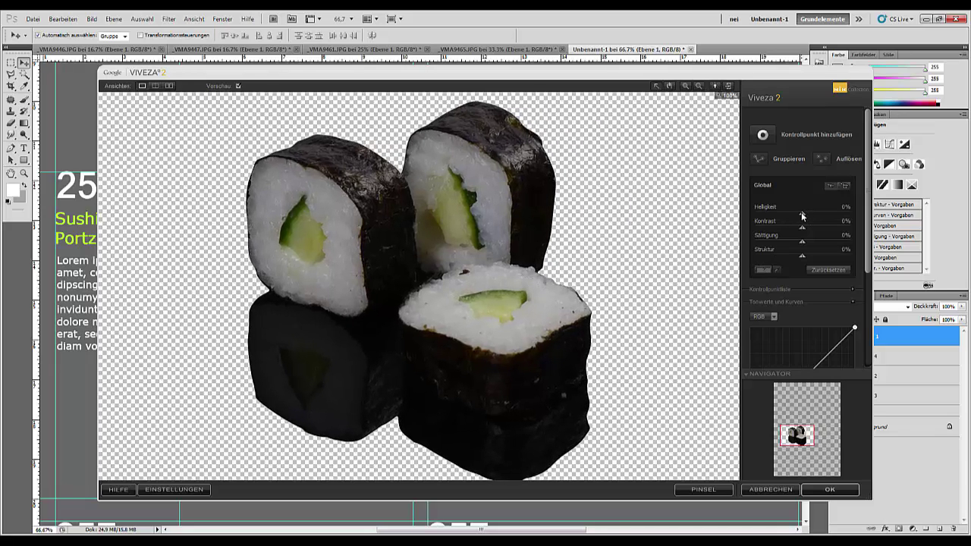
Step: Set global Helligkeit to 30%, Kontrast to 20%, Sättigung to 27% and Struktur to 20%, and apply the filter
drag(802, 216, 817, 218)
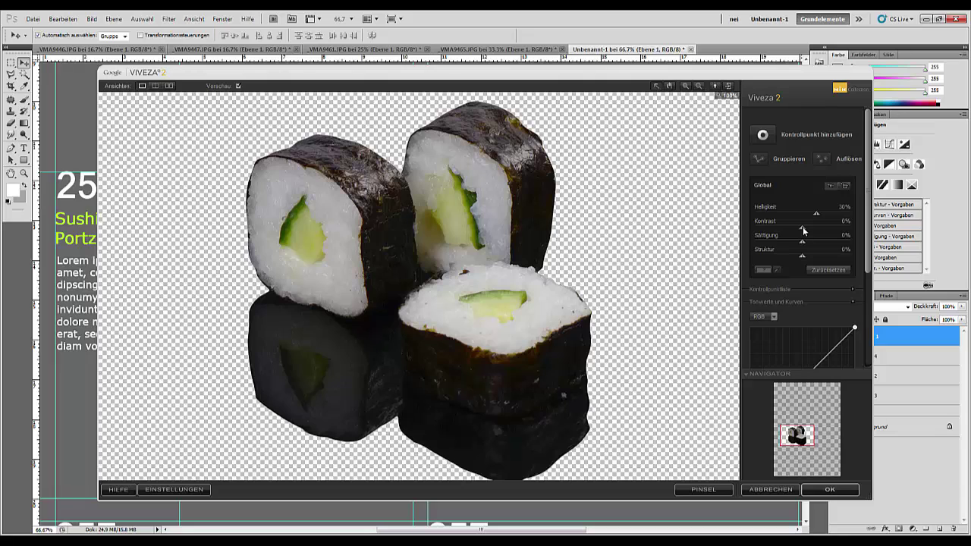
drag(803, 230, 815, 246)
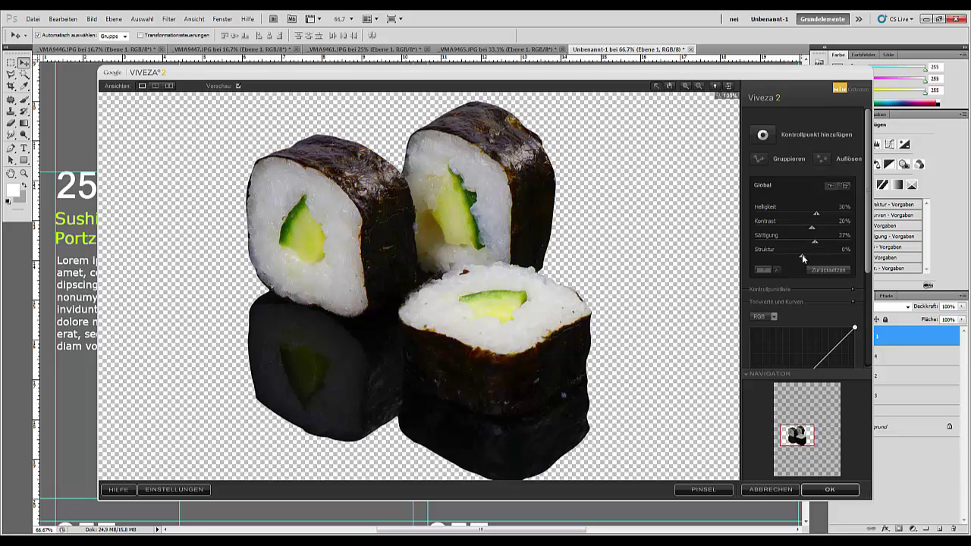
mouse_move(805, 258)
mouse_down()
mouse_move(825, 259)
mouse_move(801, 259)
mouse_move(812, 258)
mouse_up()
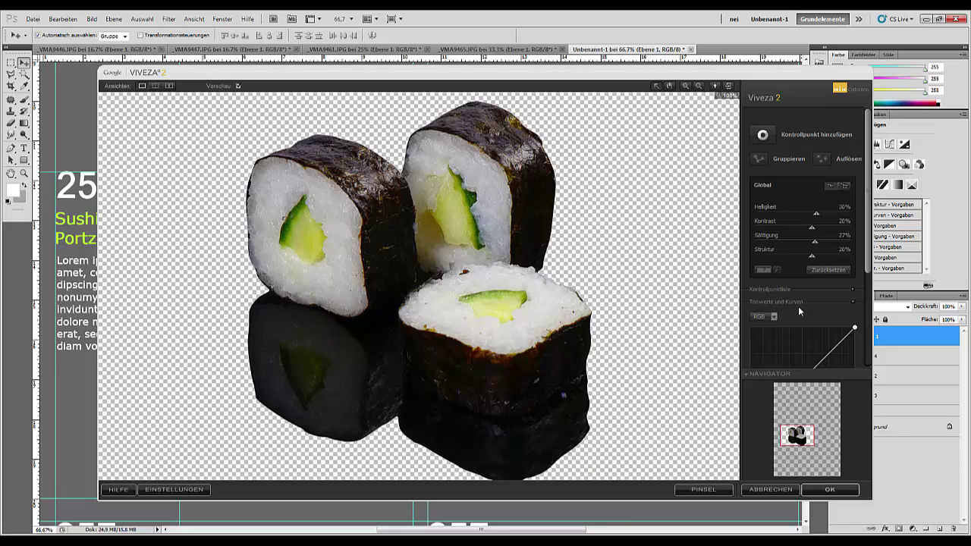
click(828, 490)
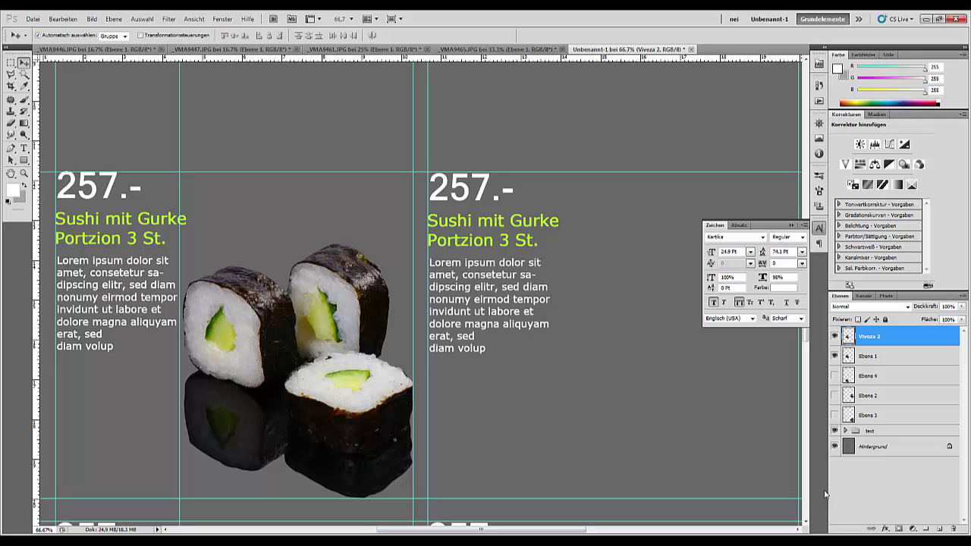
Step: Compare the Viveza 2 layer with the original, and add a Farbton/Sättigung adjustment clipped to it with saturation -31
click(835, 337)
click(835, 336)
click(861, 164)
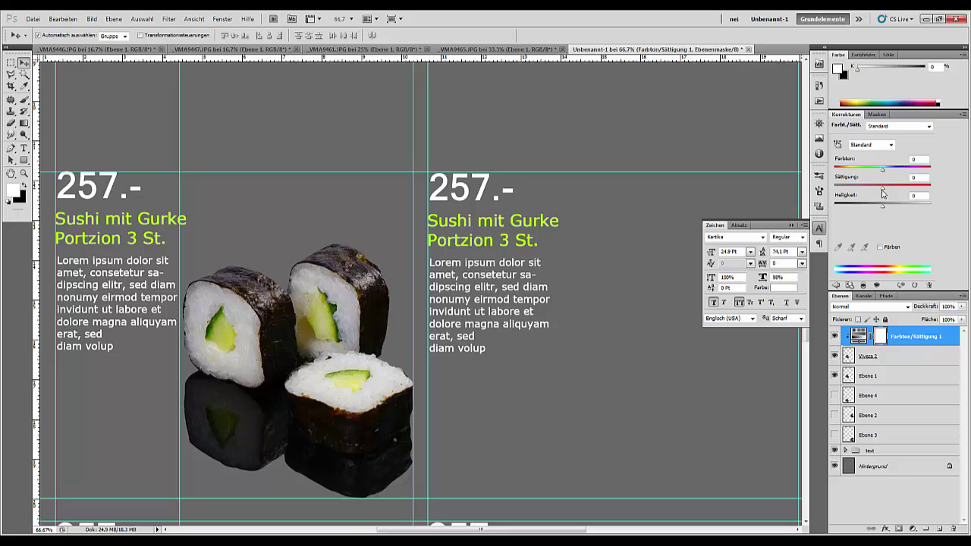
mouse_move(881, 190)
mouse_down()
mouse_move(856, 191)
mouse_move(880, 191)
mouse_move(868, 189)
mouse_up()
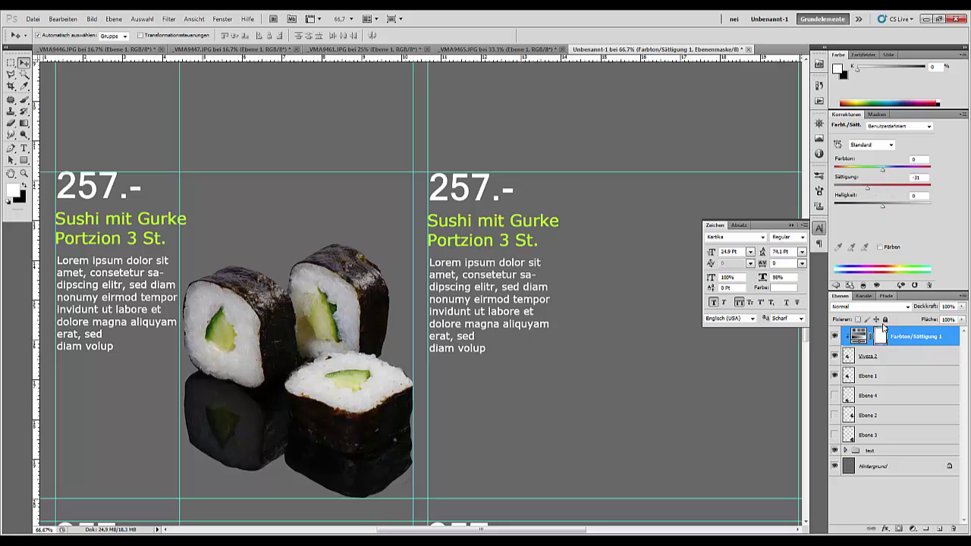
Step: Delete the Farbton/Sättigung adjustment, hide the Viveza 2 layer and make Ebene 1 active
drag(909, 339, 952, 529)
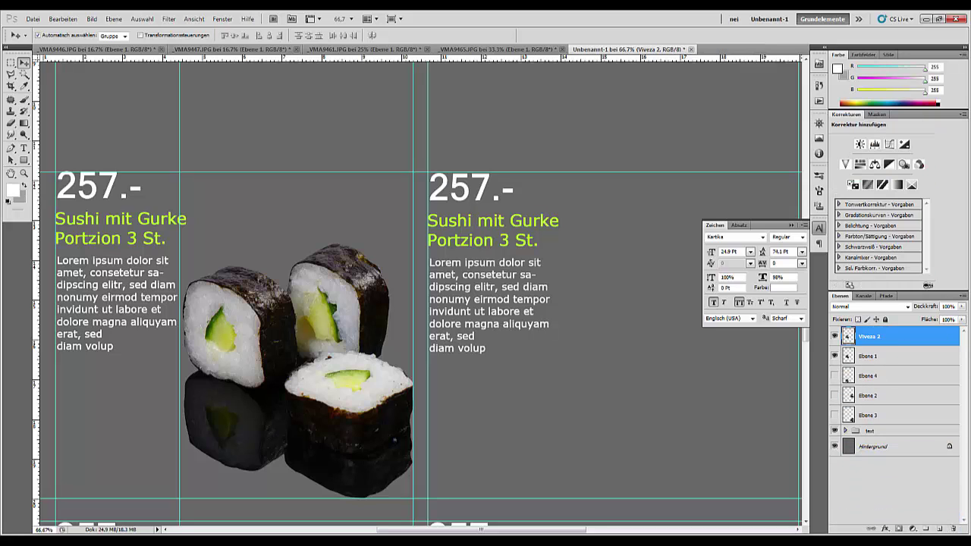
click(862, 356)
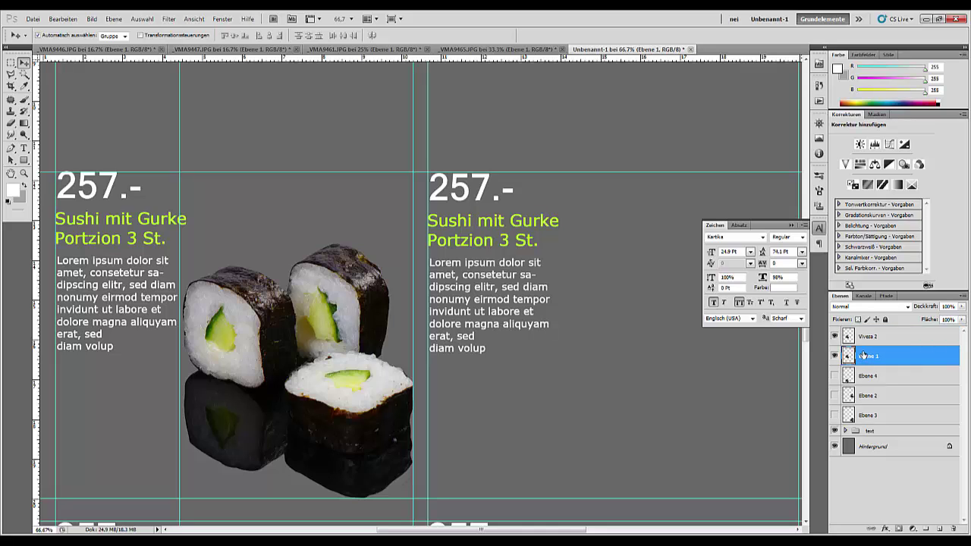
click(836, 337)
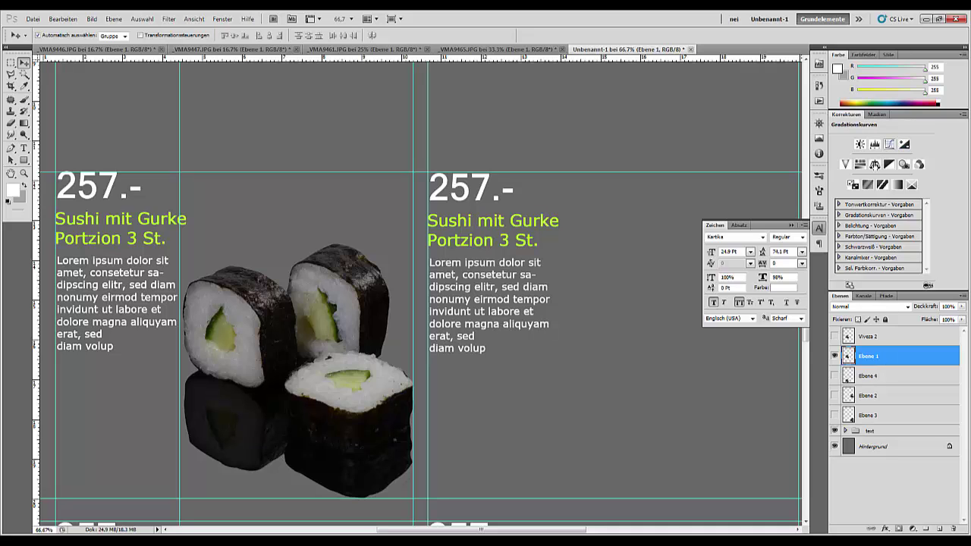
Step: Add a clipped Tonwertkorrektur to Ebene 1 with midtone 2.56 and white input 158, and invert its mask to black
click(874, 144)
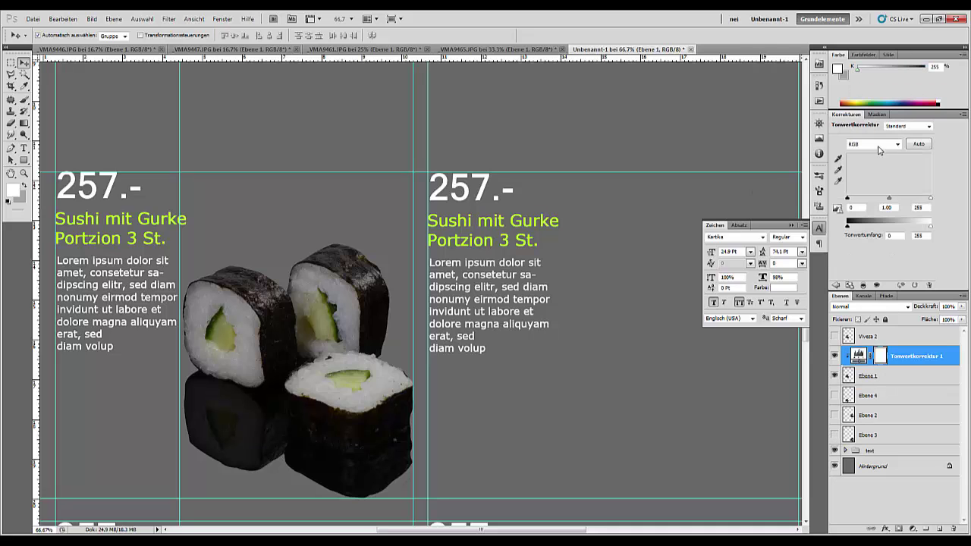
drag(931, 199, 856, 204)
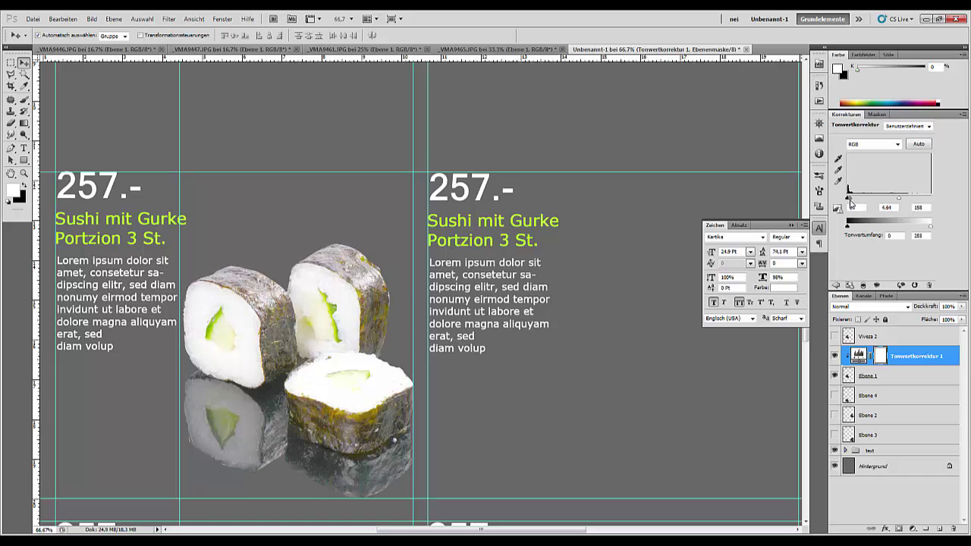
drag(855, 204, 858, 207)
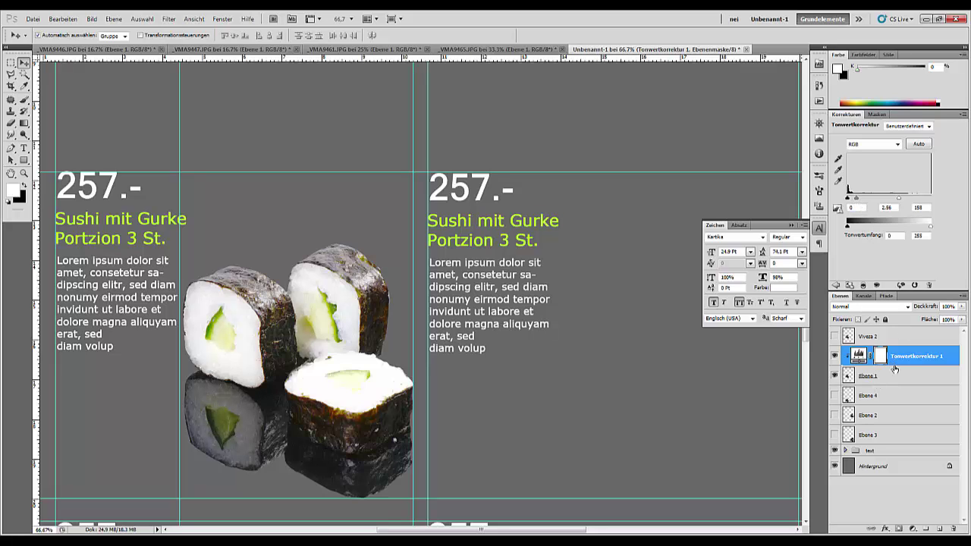
key(ctrl+i)
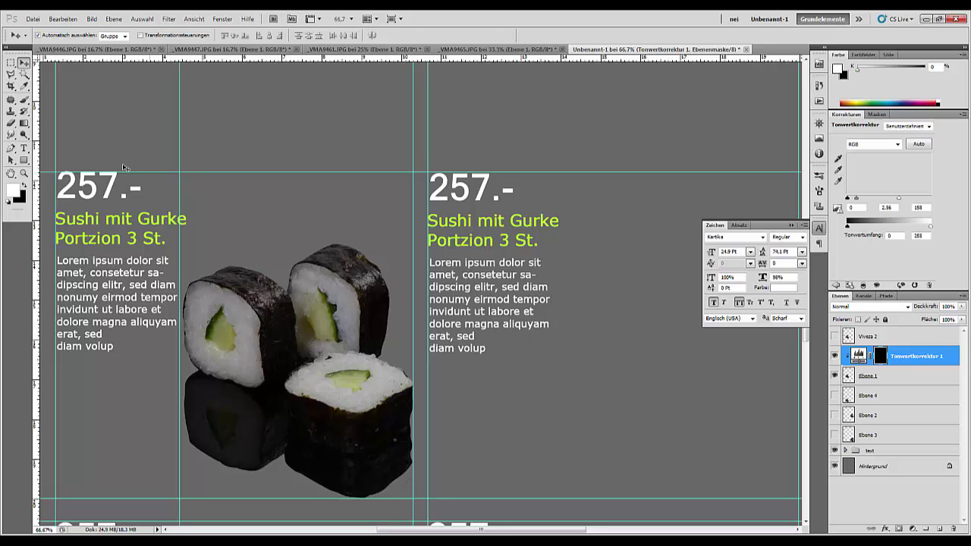
Step: Reveal the brightening over the cucumber rolls' reflections with short white radial gradients on the Tonwertkorrektur 1 mask
click(25, 123)
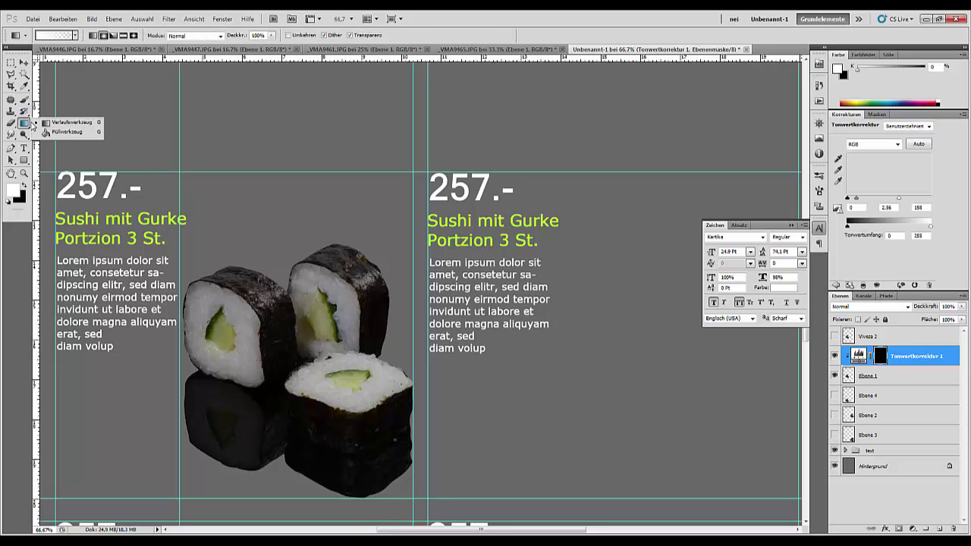
click(50, 123)
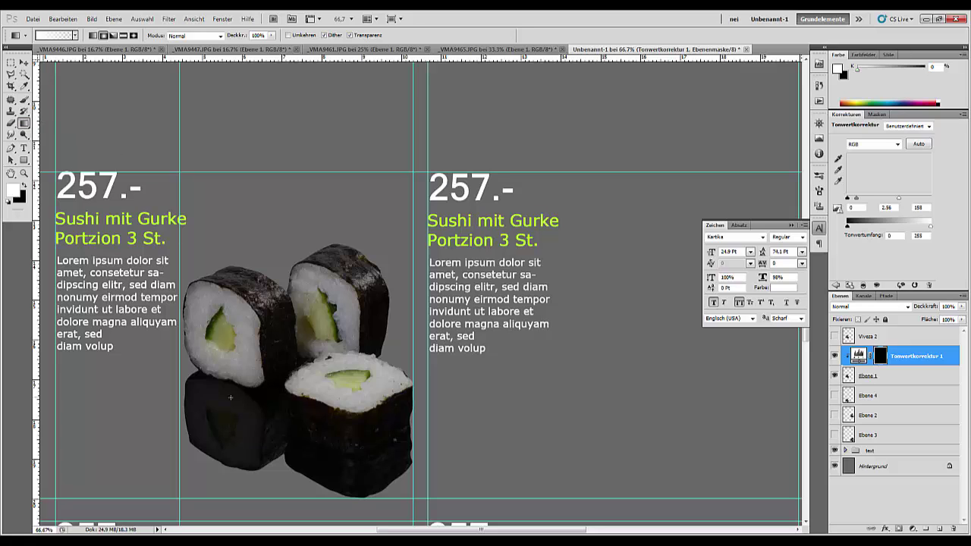
drag(228, 388, 244, 473)
drag(234, 407, 360, 489)
drag(304, 438, 326, 486)
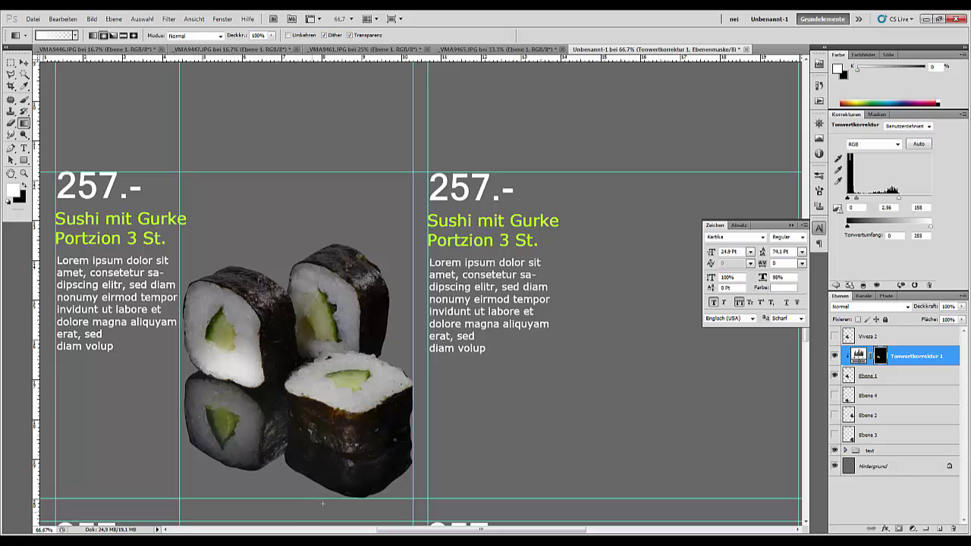
drag(357, 455, 378, 510)
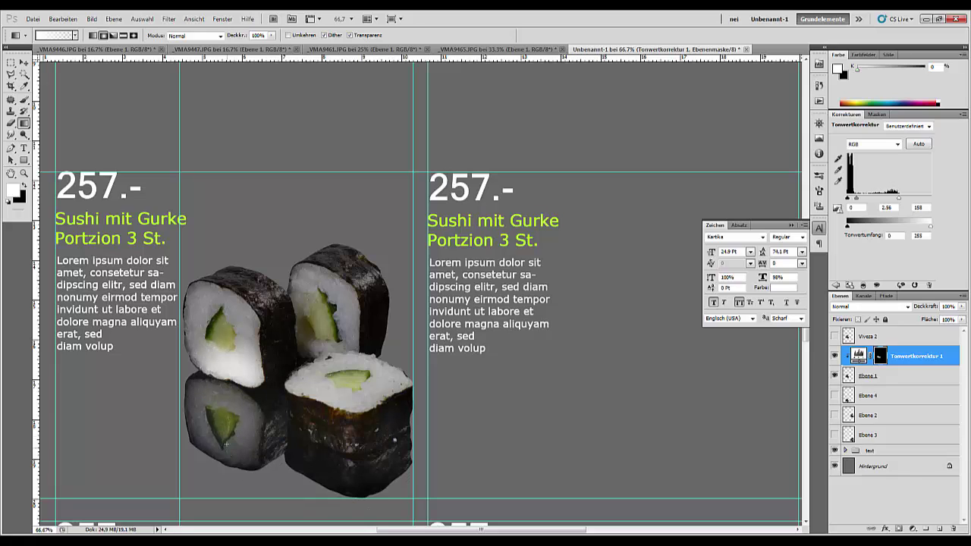
drag(226, 443, 242, 463)
drag(194, 418, 203, 443)
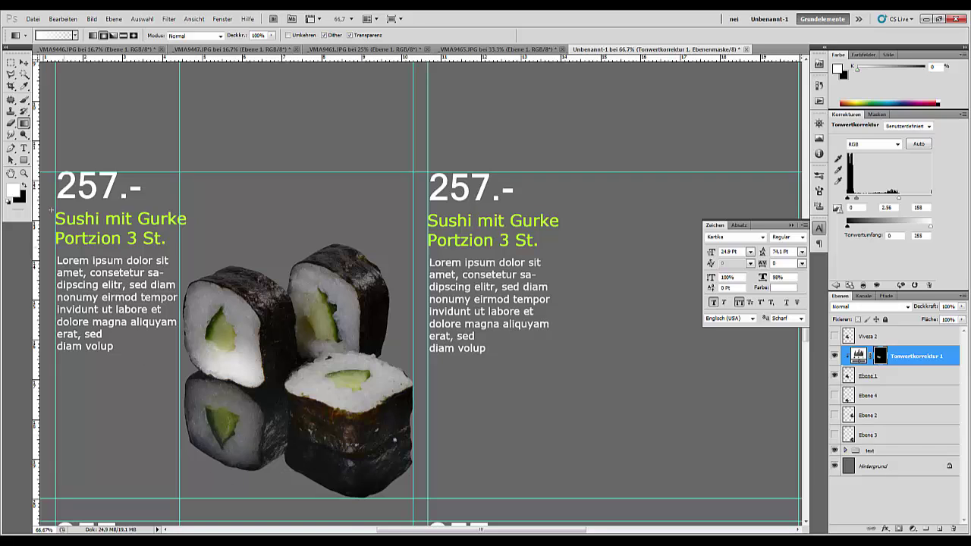
Step: Paint black with a 94 px brush on the Tonwertkorrektur 1 mask to remove the brightening from the rolls above the reflections
click(22, 186)
click(23, 99)
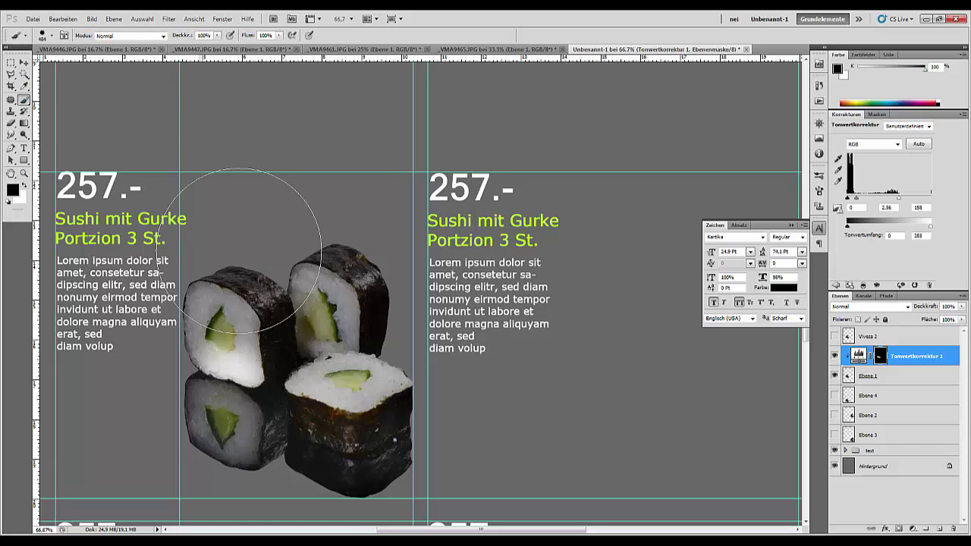
right_click(338, 311)
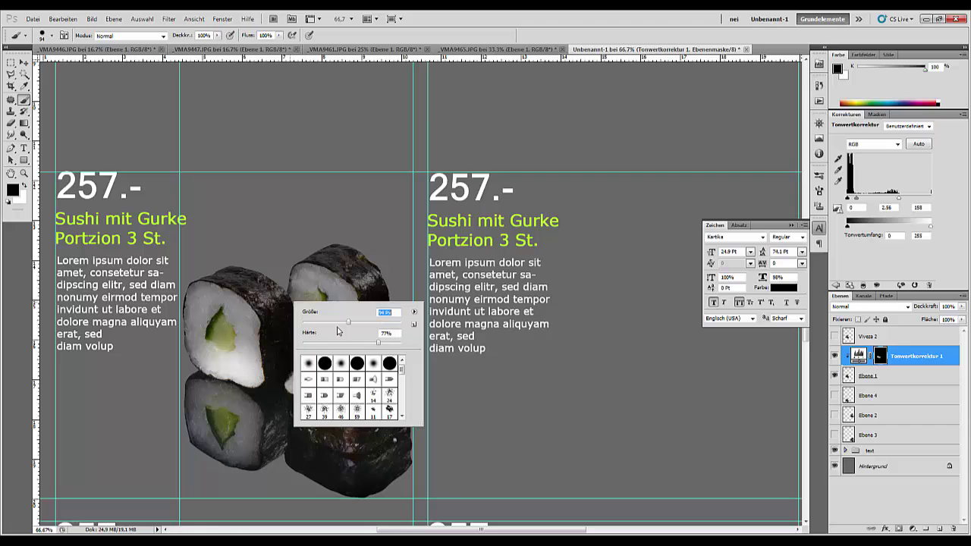
key(Return)
mouse_move(211, 341)
mouse_down()
mouse_move(248, 369)
mouse_move(213, 365)
mouse_move(251, 369)
mouse_move(220, 358)
mouse_move(195, 309)
mouse_move(216, 298)
mouse_move(249, 340)
mouse_move(254, 366)
mouse_move(246, 366)
mouse_move(257, 376)
mouse_move(217, 364)
mouse_move(217, 286)
mouse_move(236, 298)
mouse_move(293, 287)
mouse_up()
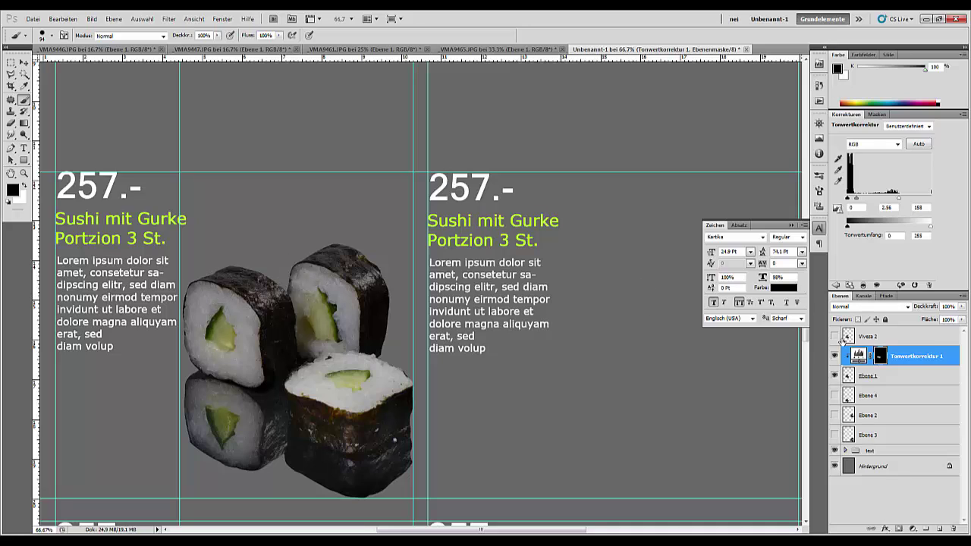
Step: Show Viveza 2, add a layer mask to it and paint black over the reflections to uncover the brightened ones underneath
click(836, 337)
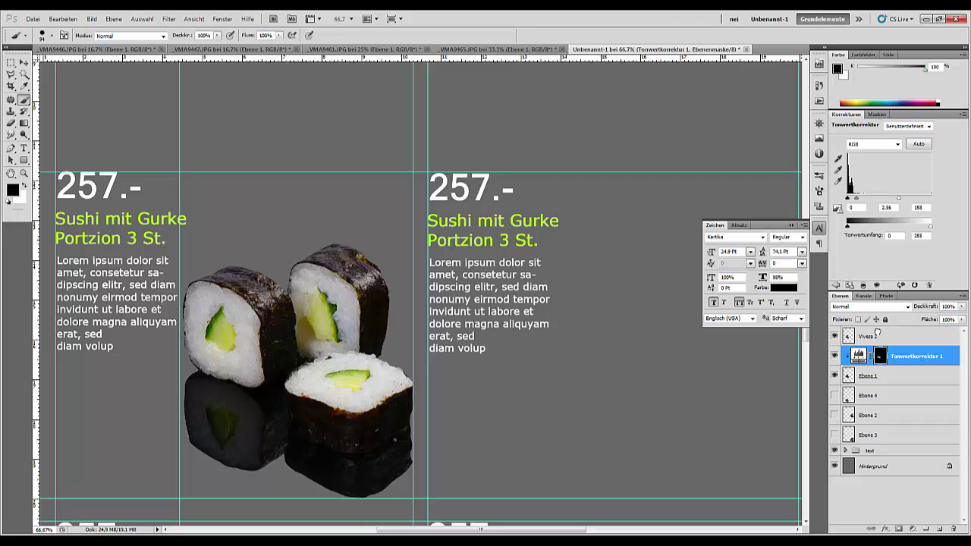
click(877, 334)
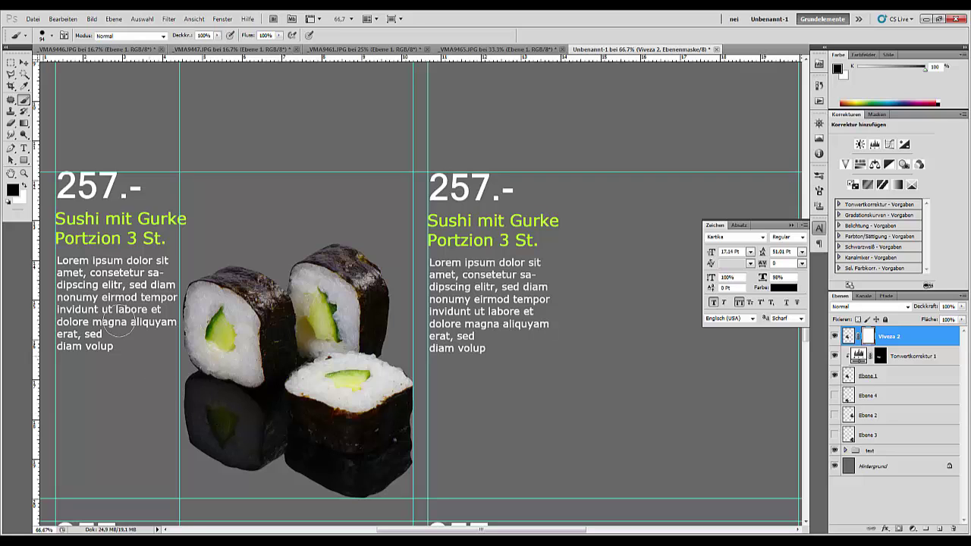
mouse_move(205, 391)
mouse_down()
mouse_move(258, 423)
mouse_move(248, 404)
mouse_move(179, 386)
mouse_move(276, 412)
mouse_move(218, 393)
mouse_move(181, 415)
mouse_up()
mouse_move(220, 442)
mouse_down()
mouse_move(323, 479)
mouse_move(377, 483)
mouse_move(360, 460)
mouse_move(271, 424)
mouse_move(298, 411)
mouse_move(417, 455)
mouse_move(415, 400)
mouse_move(409, 464)
mouse_move(341, 468)
mouse_move(289, 453)
mouse_move(338, 451)
mouse_move(300, 447)
mouse_move(332, 456)
mouse_move(393, 437)
mouse_move(406, 418)
mouse_move(399, 472)
mouse_move(209, 452)
mouse_move(242, 464)
mouse_move(257, 430)
mouse_up()
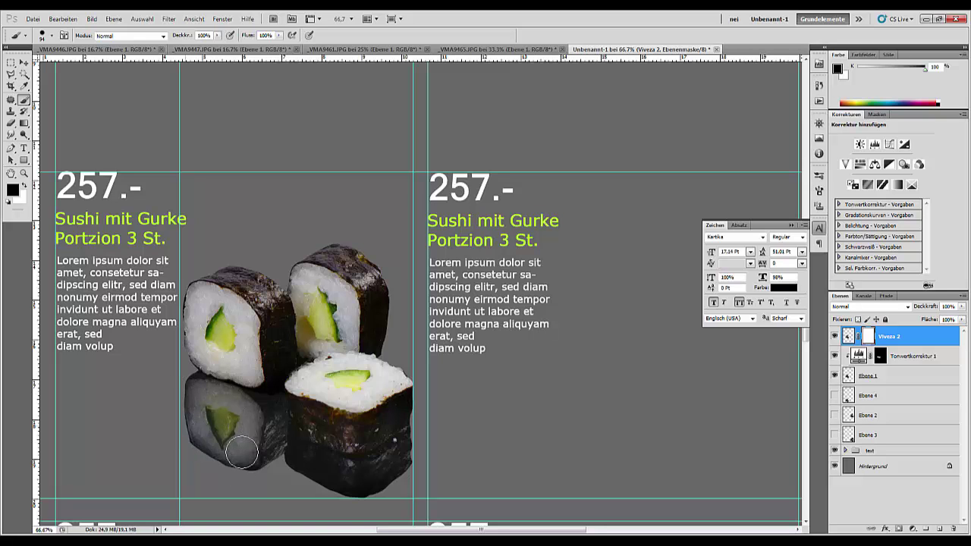
Step: Reduce the Deckkraft of the Tonwertkorrektur 1 layer to 82%
key(ctrl+minus)
key(ctrl+minus)
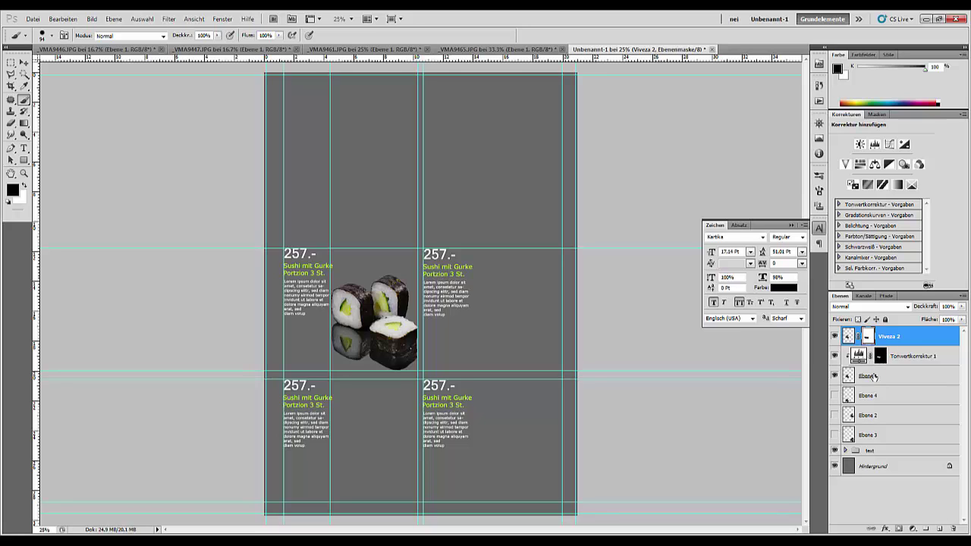
click(872, 376)
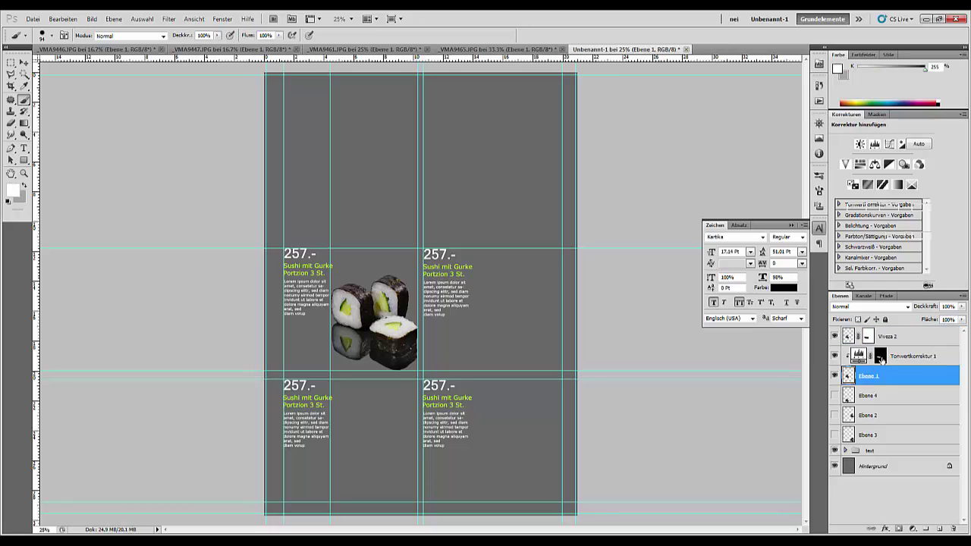
click(895, 356)
drag(946, 306, 908, 306)
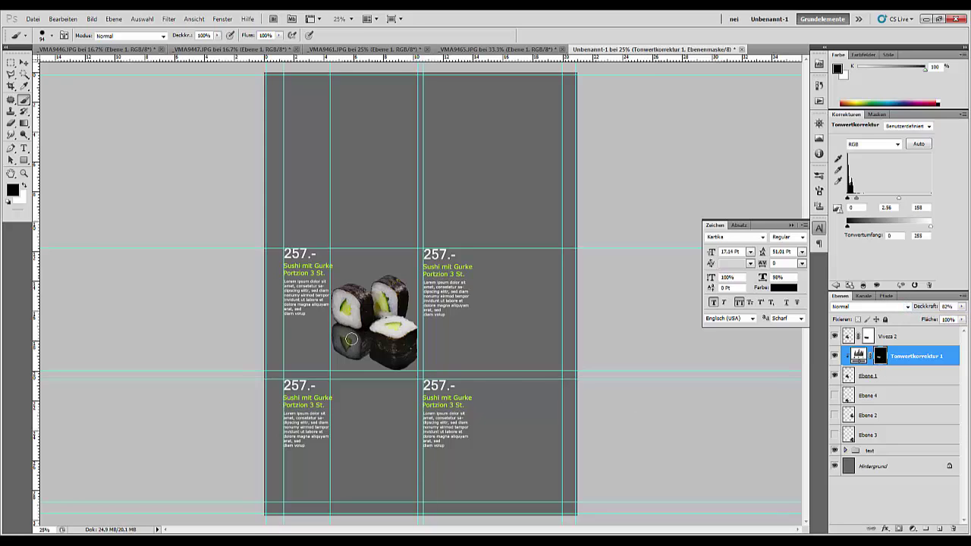
Step: Touch up the reflection in white on the Tonwertkorrektur 1 mask, and check Viveza 2 by hiding and showing it
click(24, 186)
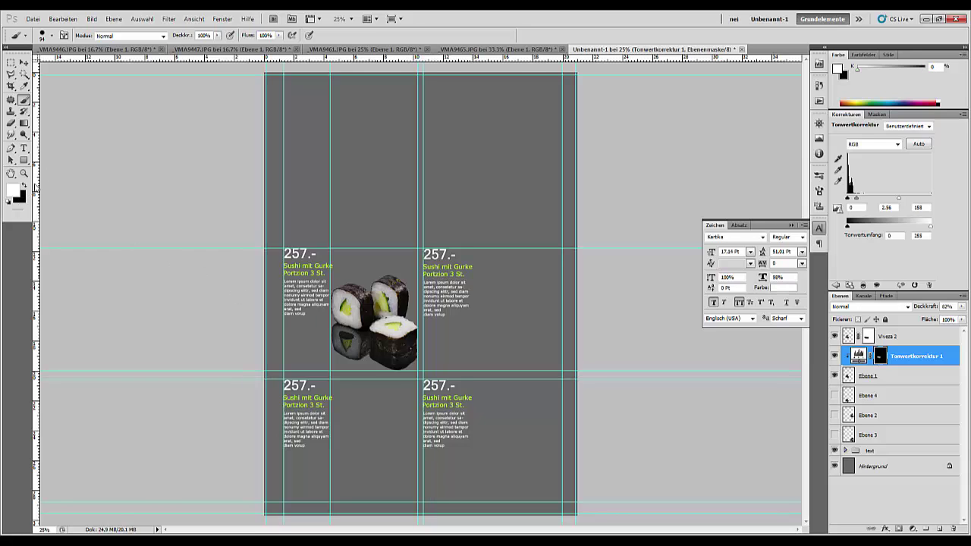
mouse_move(361, 345)
mouse_down()
mouse_move(371, 349)
mouse_move(358, 358)
mouse_up()
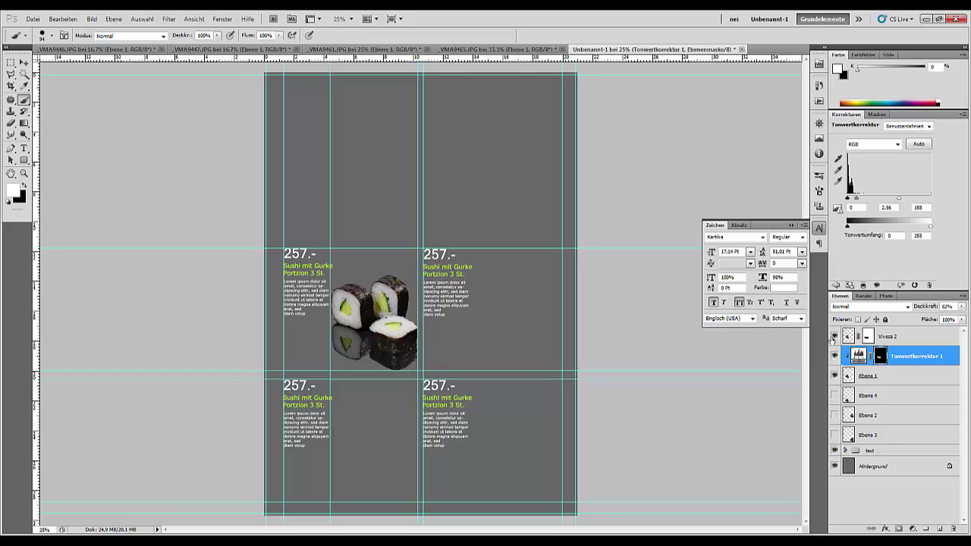
click(834, 337)
click(834, 337)
click(893, 337)
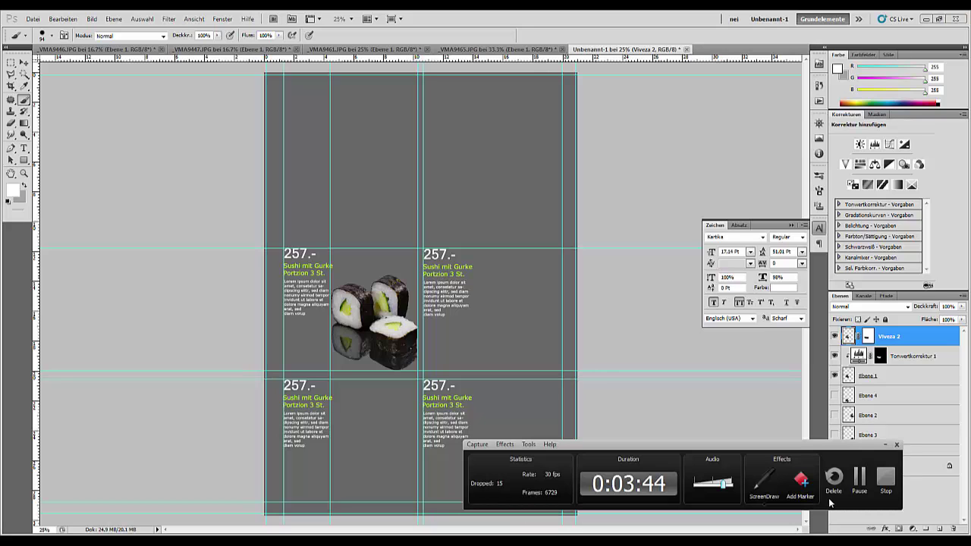
click(886, 477)
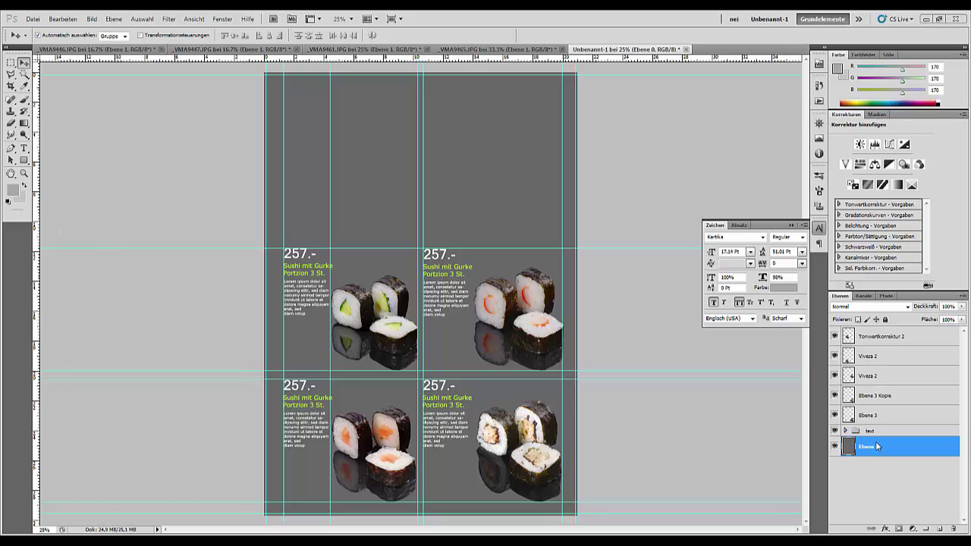
Step: Darken the background Ebene 0 with a clipped Tonwertkorrektur using black input 40 and midtone 0.54
click(875, 145)
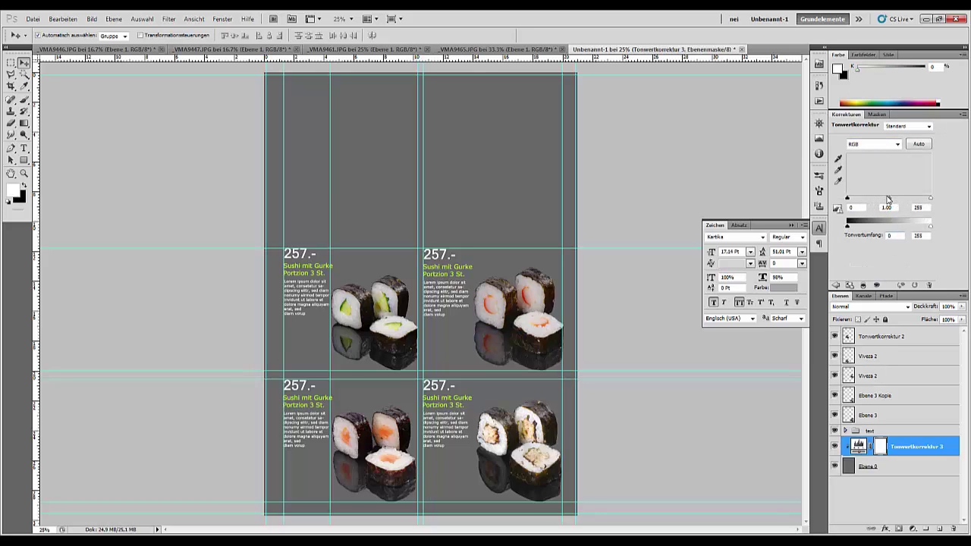
mouse_move(891, 201)
mouse_down()
mouse_move(882, 200)
mouse_move(907, 203)
mouse_up()
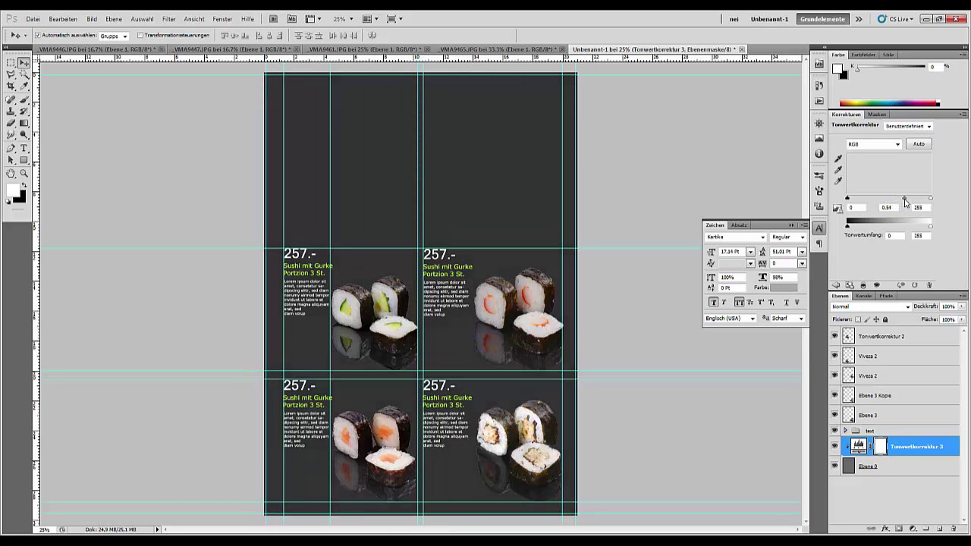
drag(849, 202, 861, 202)
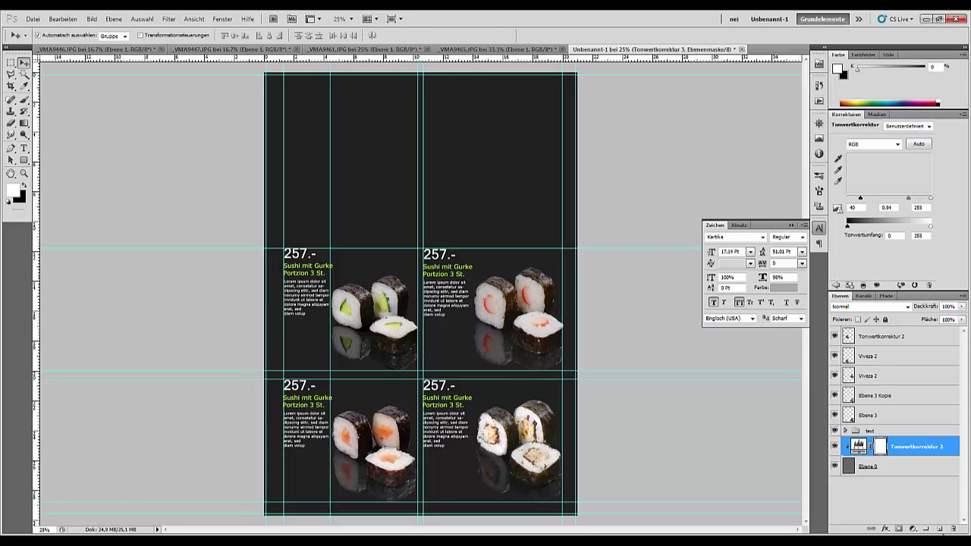
Step: Create a new layer above Tonwertkorrektur 3 and ready the radial gradient with light grey (RGB 197) as foreground
click(938, 530)
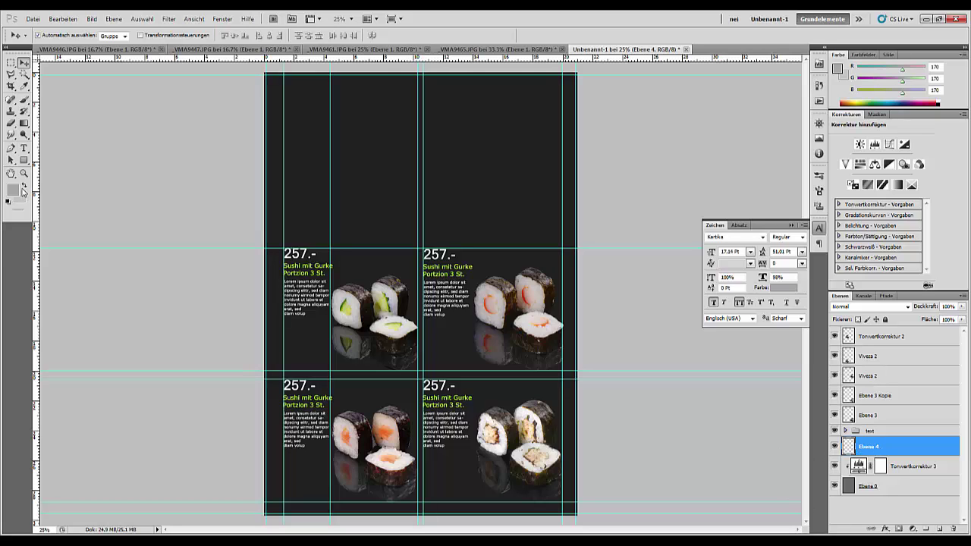
click(24, 186)
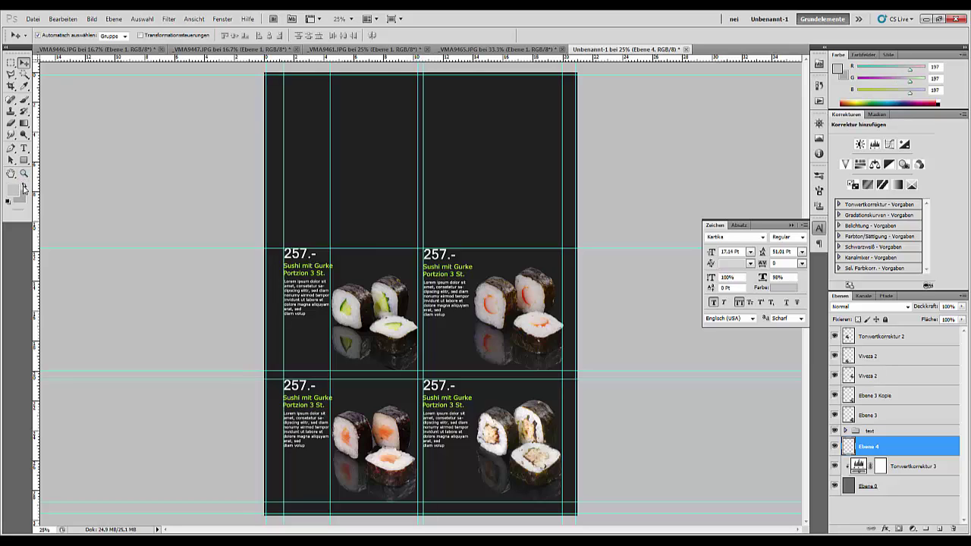
click(24, 125)
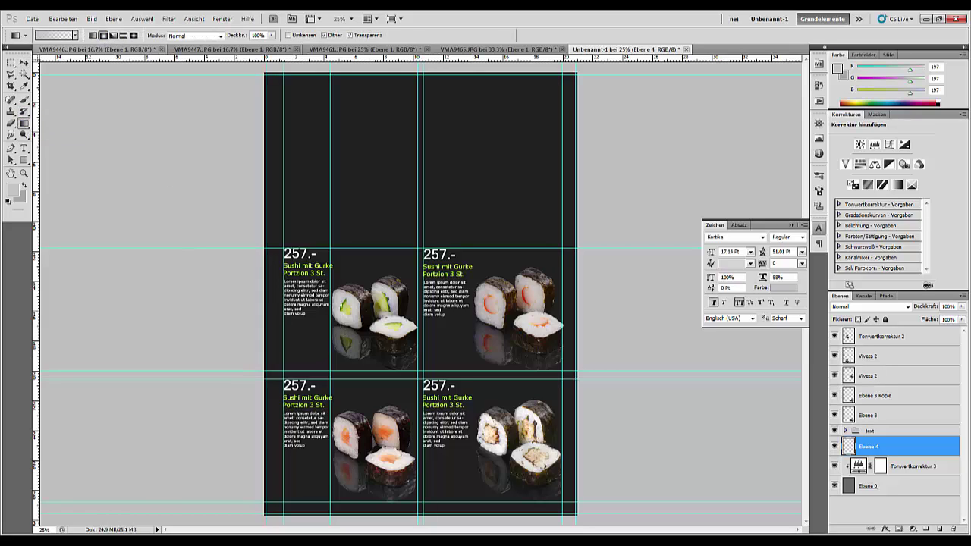
Step: Try a light grey radial glow behind the cucumber rolls, shift it slightly sideways, and undo both changes
drag(353, 311, 437, 381)
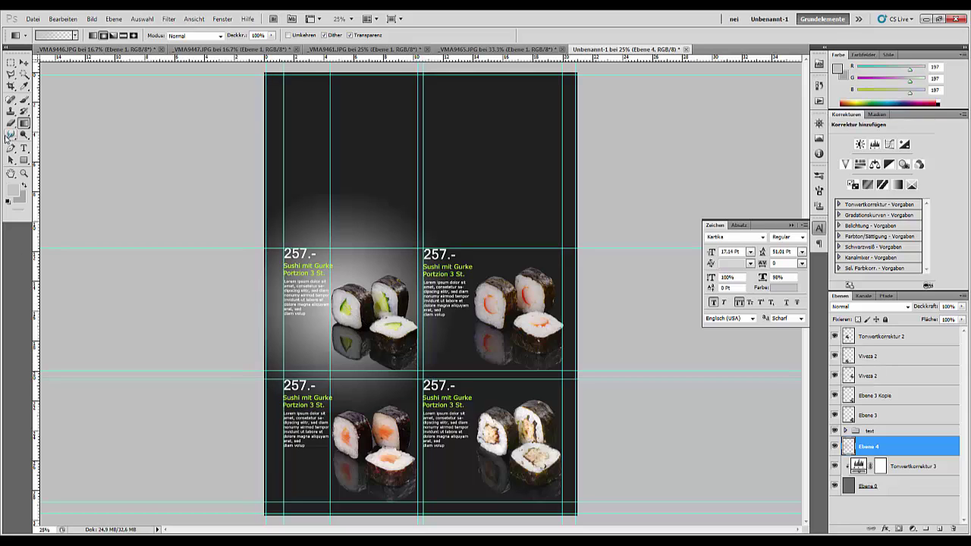
click(23, 63)
drag(363, 263, 387, 267)
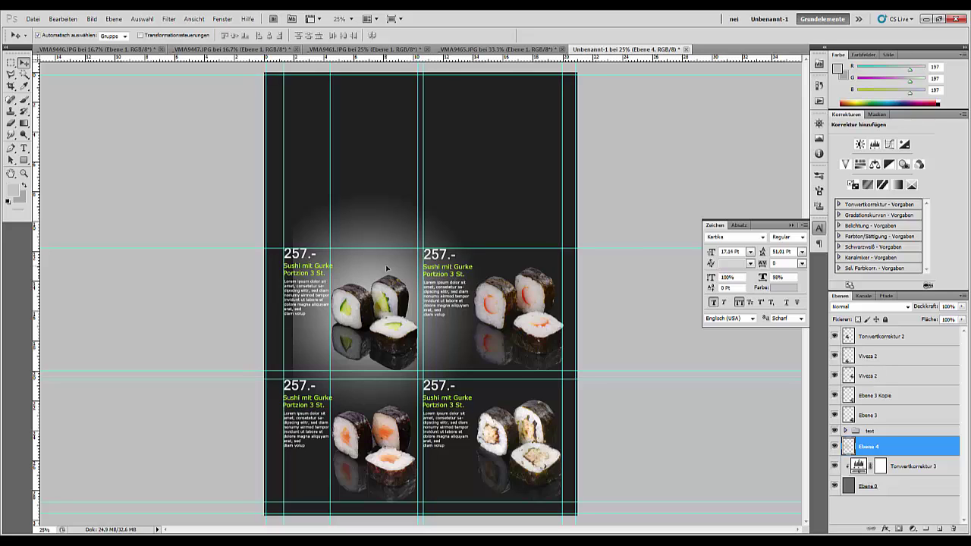
key(ctrl+alt+z)
key(ctrl+alt+z)
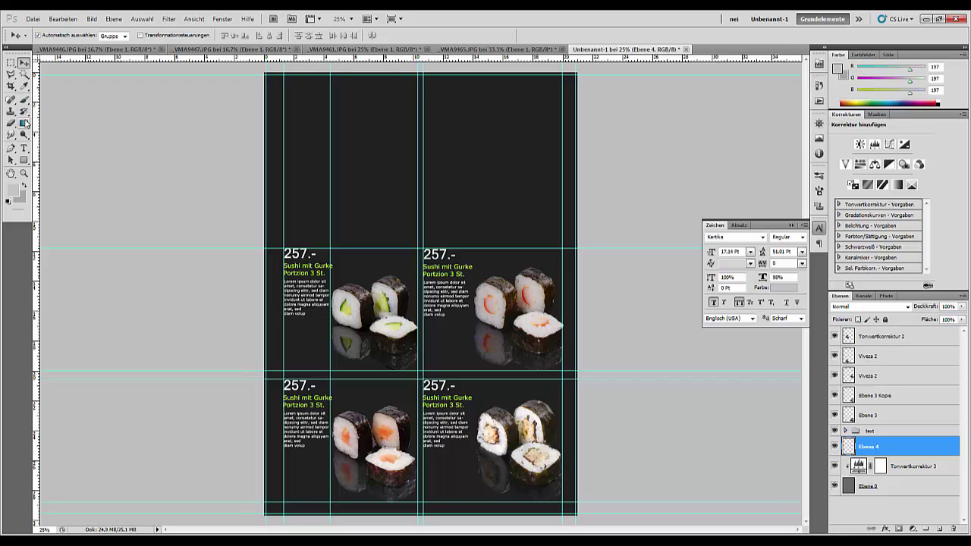
Step: Draw a light grey radial gradient on Ebene 4 in the empty area above the cucumber rolls
click(25, 123)
drag(383, 170, 469, 257)
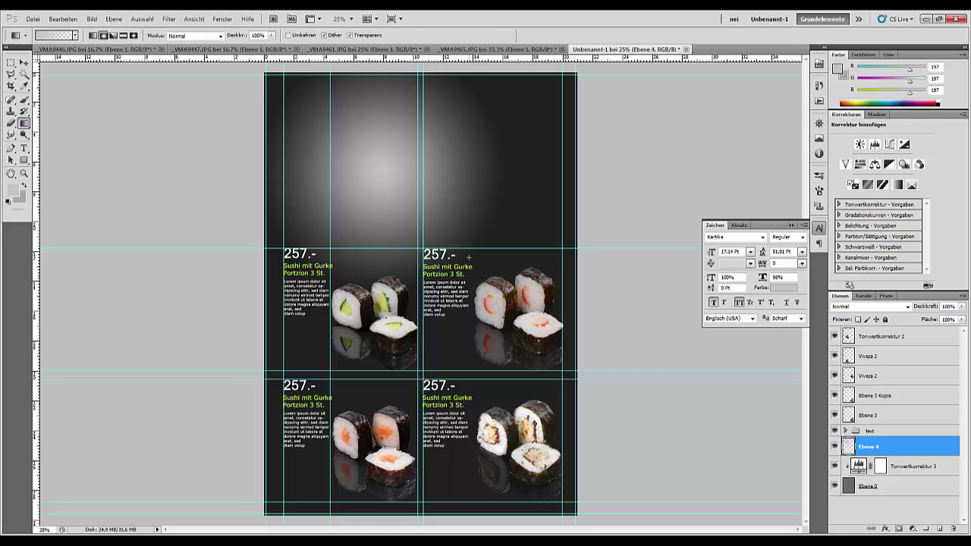
Step: Replace the Ebene 4 gradient with a smaller light grey radial glow and place it behind the cucumber rolls
key(ctrl+z)
drag(402, 196, 464, 256)
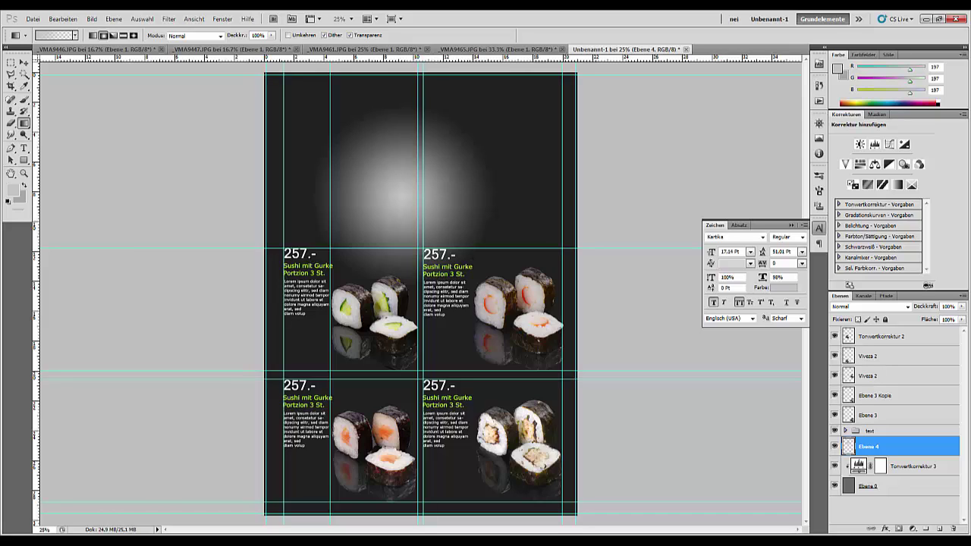
click(24, 63)
drag(384, 188, 338, 300)
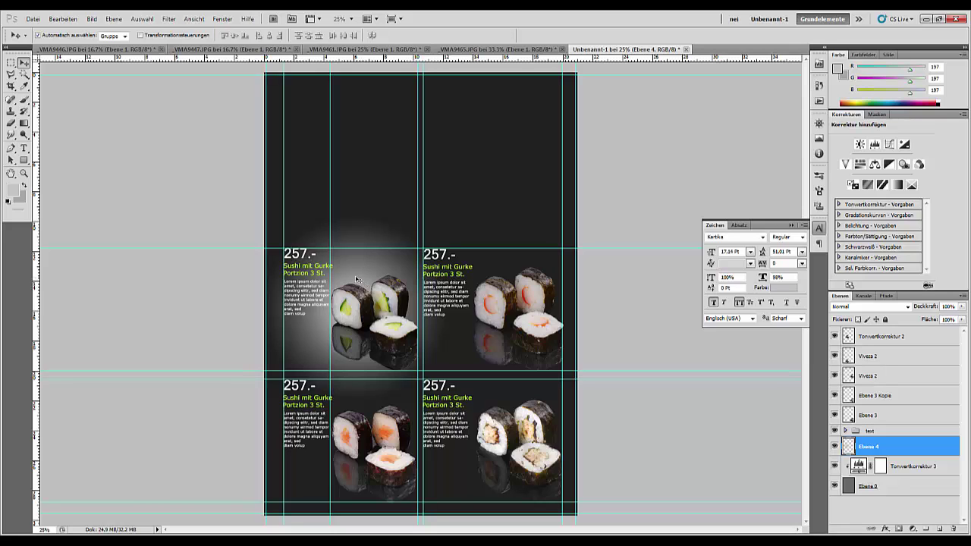
Step: Duplicate the Ebene 4 glow and position copies behind the other three sushi images
drag(369, 279, 502, 276)
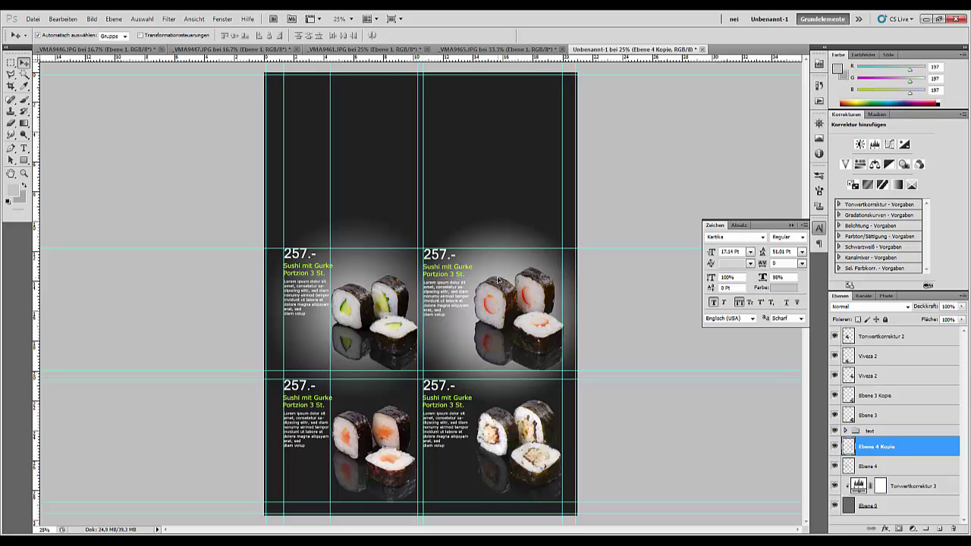
drag(498, 280, 519, 410)
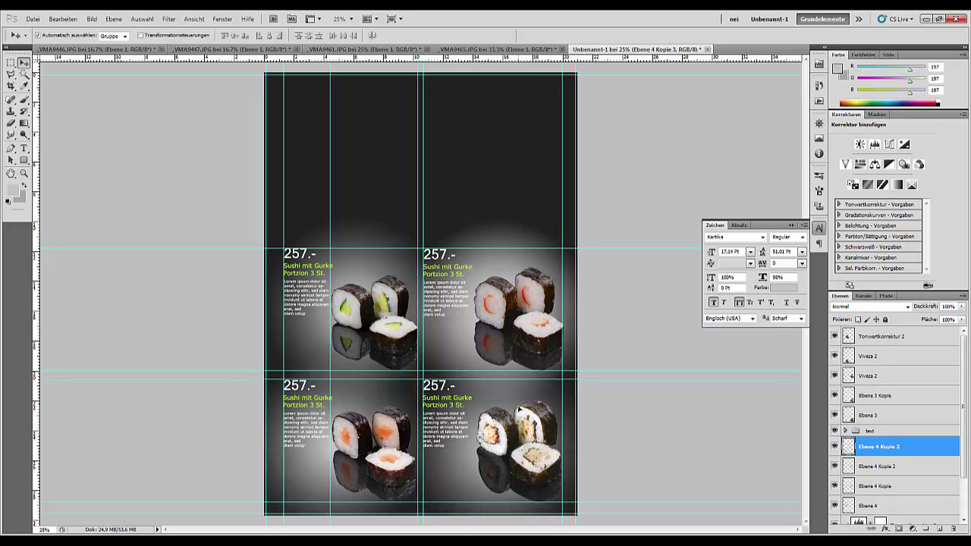
key(ctrl+j)
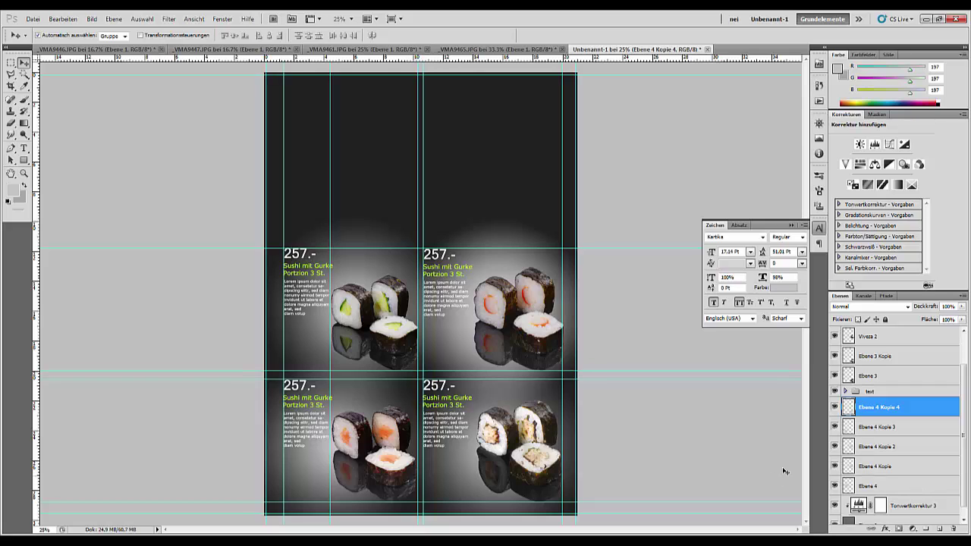
Step: Toggle the visibility of the glow copies to check each one, and delete the redundant layer Ebene 4 Kopie 2
click(834, 408)
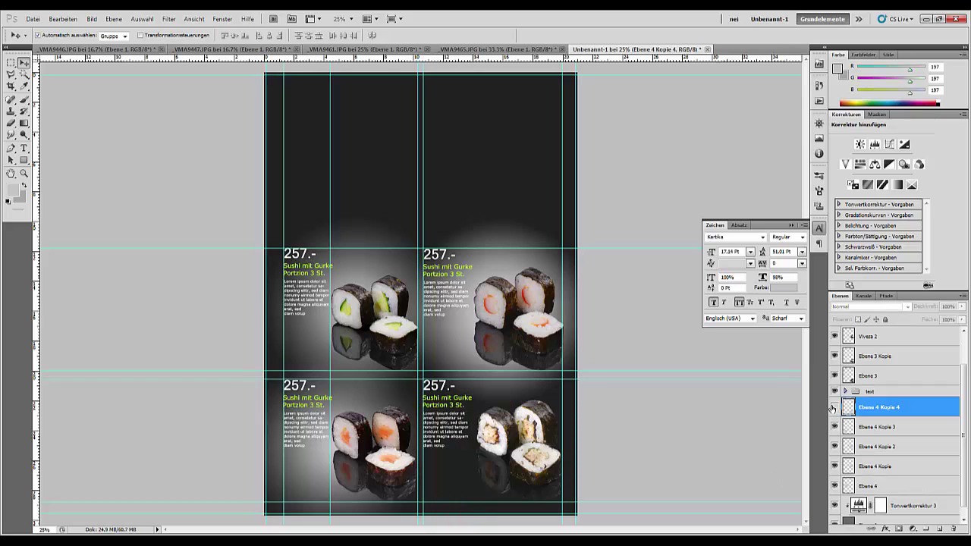
click(834, 407)
click(835, 427)
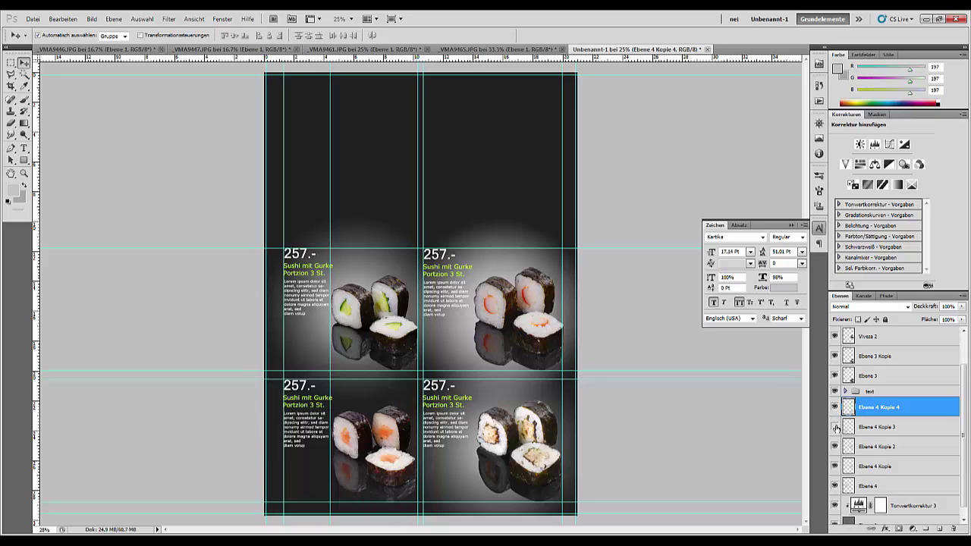
click(834, 427)
click(835, 446)
click(835, 447)
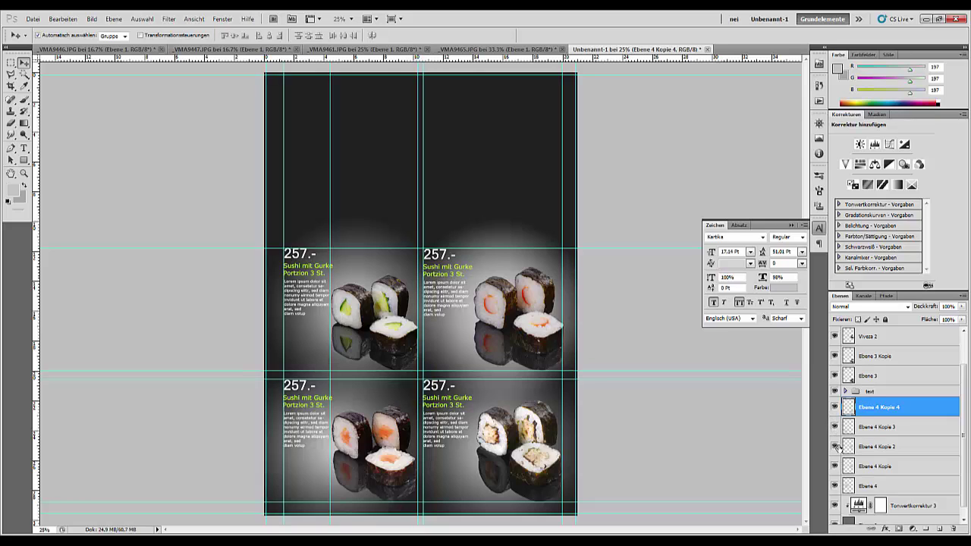
click(835, 447)
click(835, 447)
drag(891, 448, 953, 528)
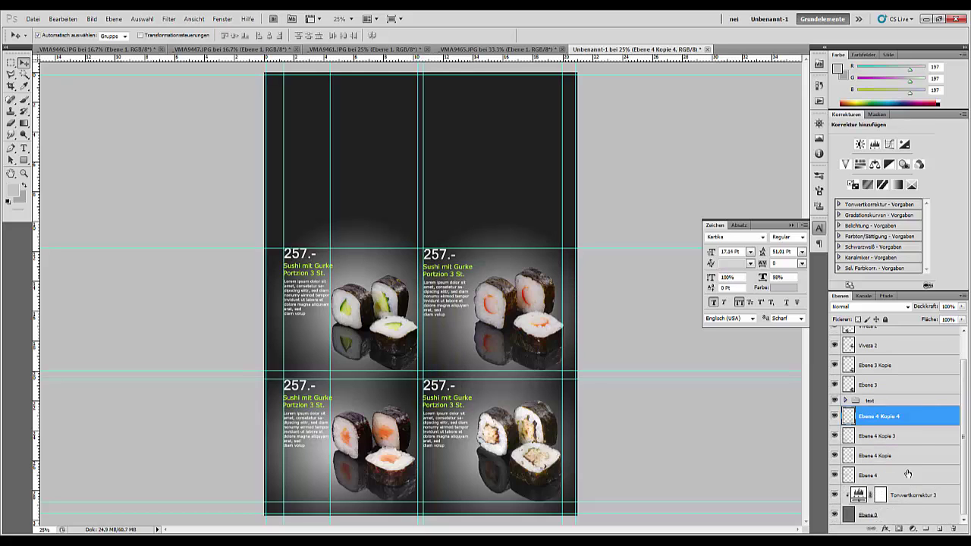
Step: Group the four glow layers and lower the group's opacity to 65%
shift+click(902, 476)
drag(907, 476, 927, 528)
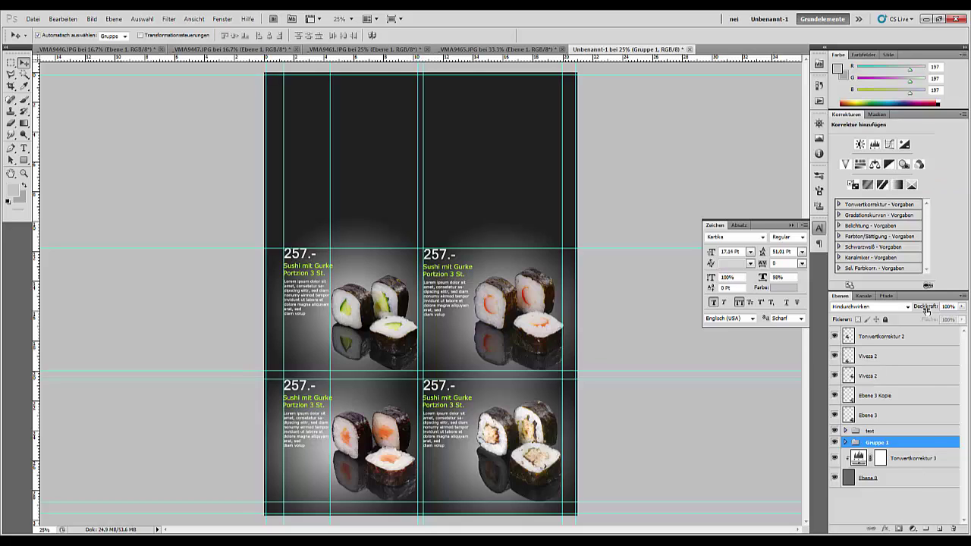
mouse_move(910, 311)
mouse_down()
mouse_move(893, 312)
mouse_move(939, 310)
mouse_move(917, 307)
mouse_up()
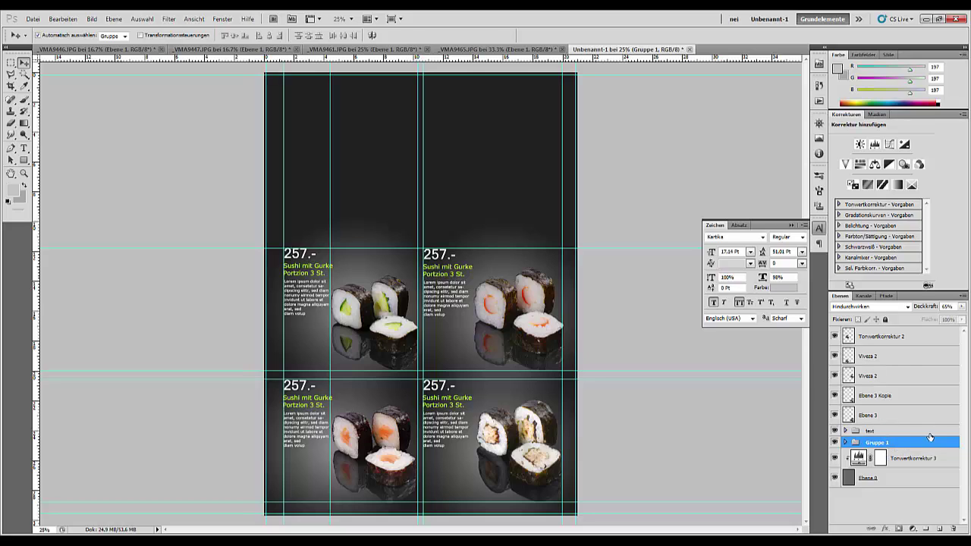
Step: Add a Fotofilter adjustment above Gruppe 1 using Kaltfilter (82) with a density of 13%
click(907, 165)
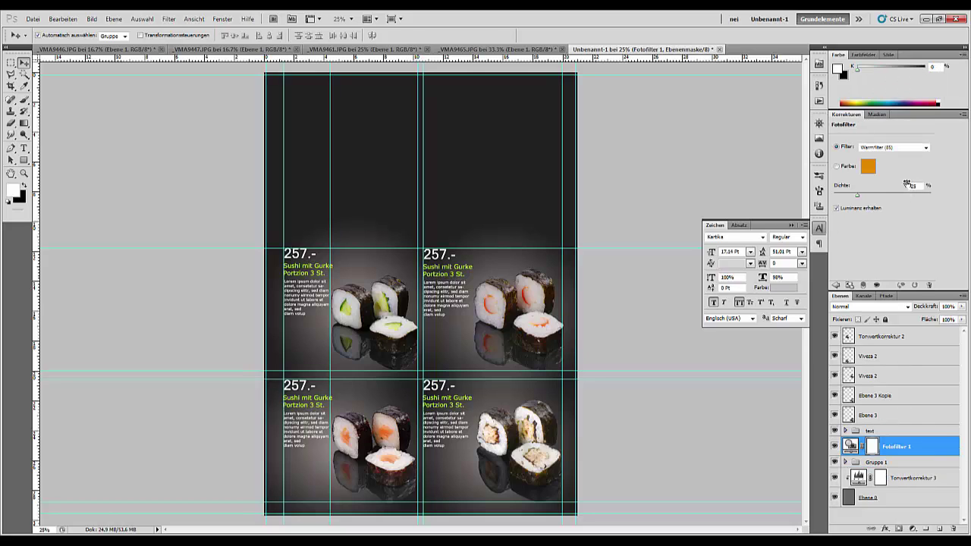
click(926, 148)
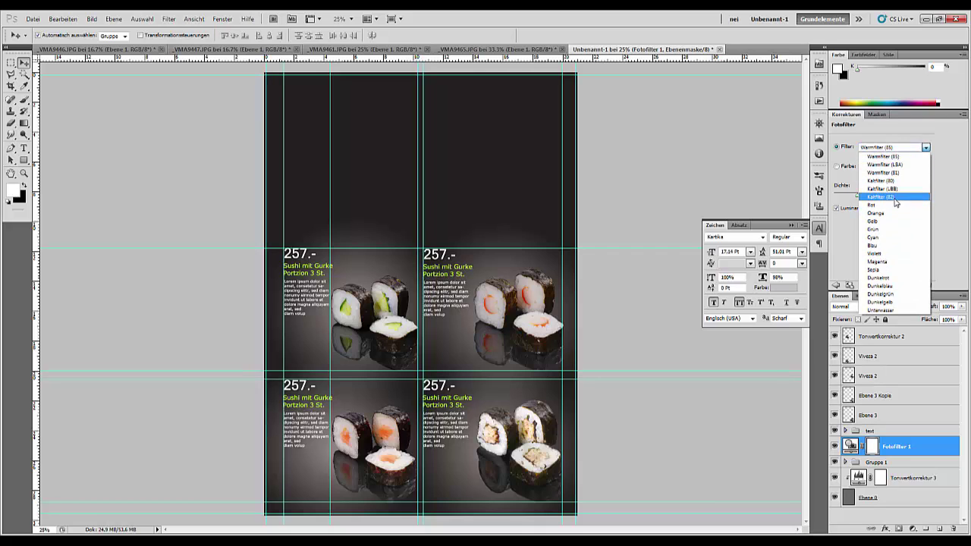
click(872, 158)
drag(859, 207, 848, 206)
drag(848, 206, 807, 199)
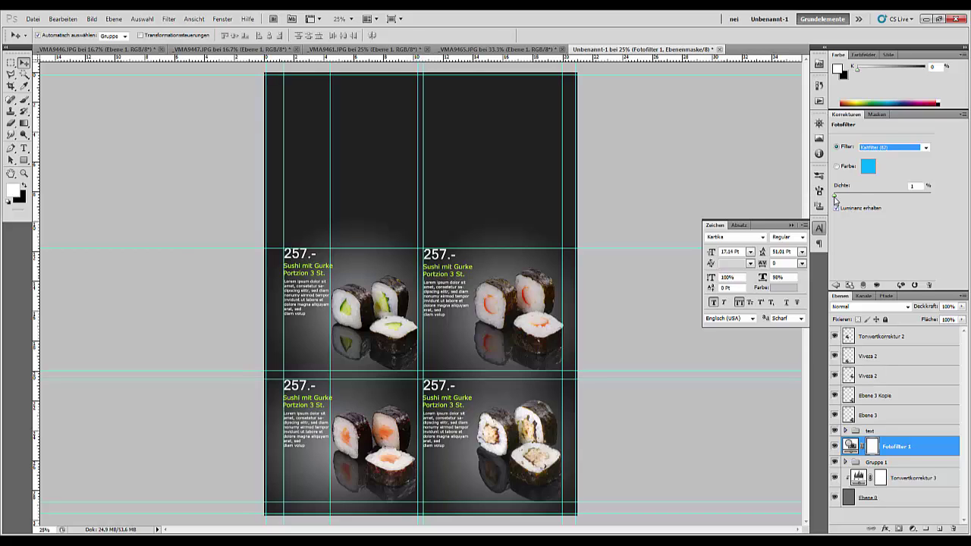
drag(834, 197, 848, 199)
Step: Create a new layer above Fotofilter 1 and ready the Gradient tool
click(899, 449)
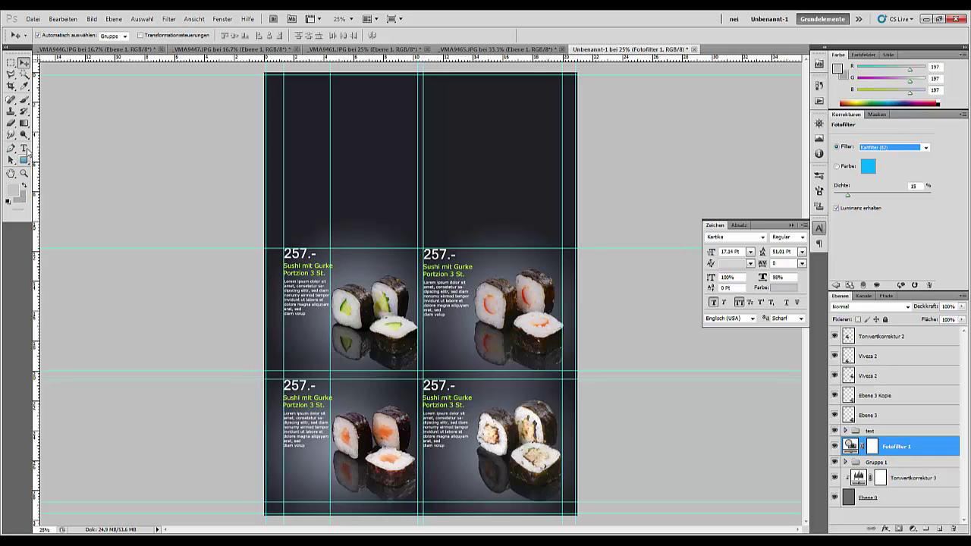
click(24, 123)
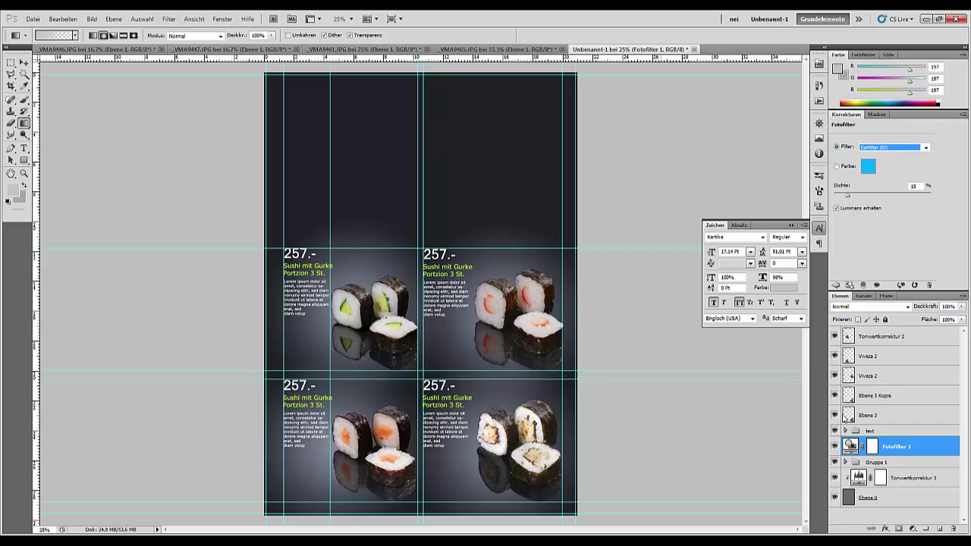
click(939, 529)
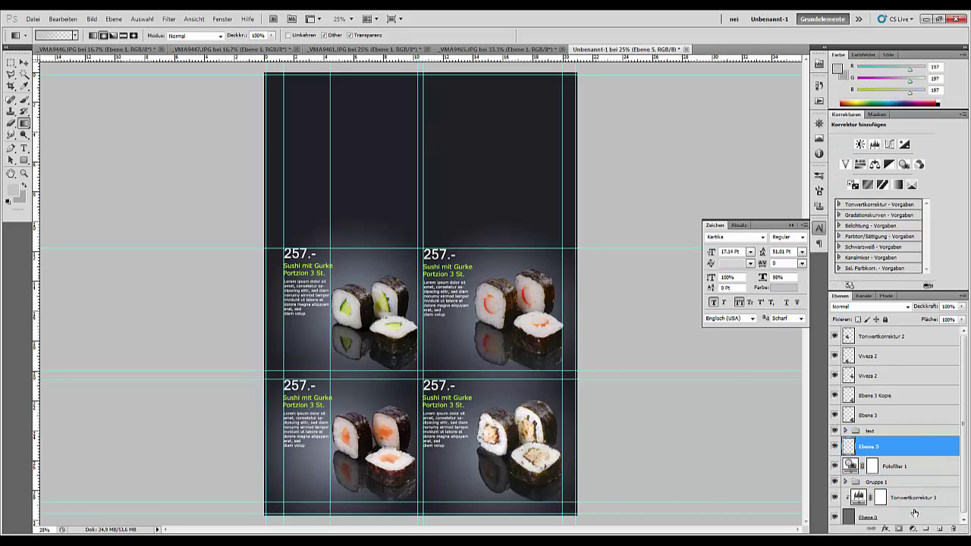
Step: Add a new top layer inside Gruppe 1 and try several light grey radial gradients in the page's empty upper area
click(872, 482)
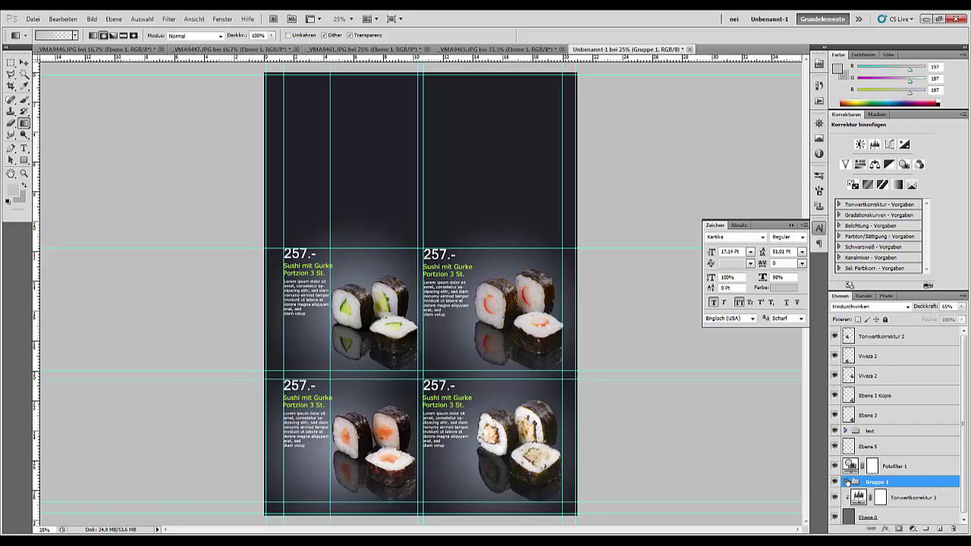
click(845, 483)
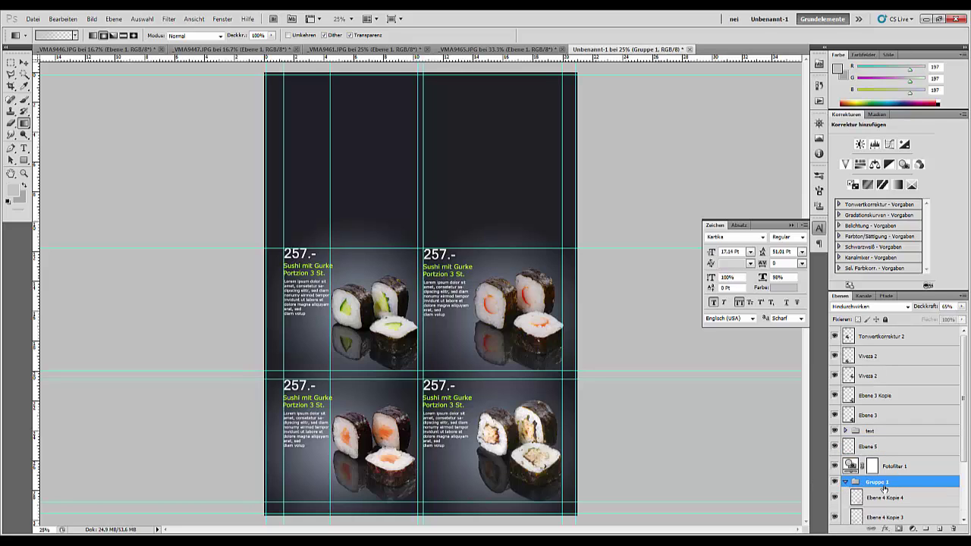
click(898, 498)
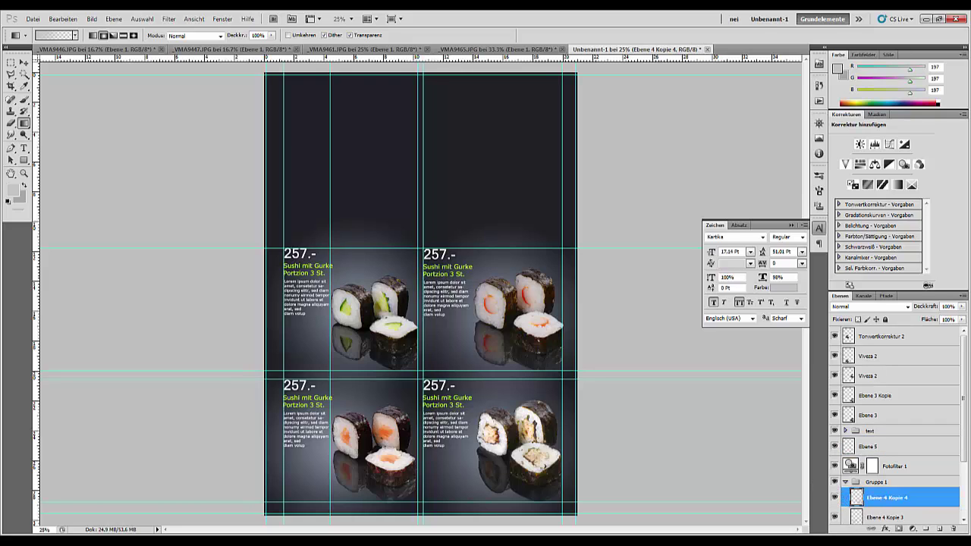
click(941, 528)
drag(411, 132, 540, 254)
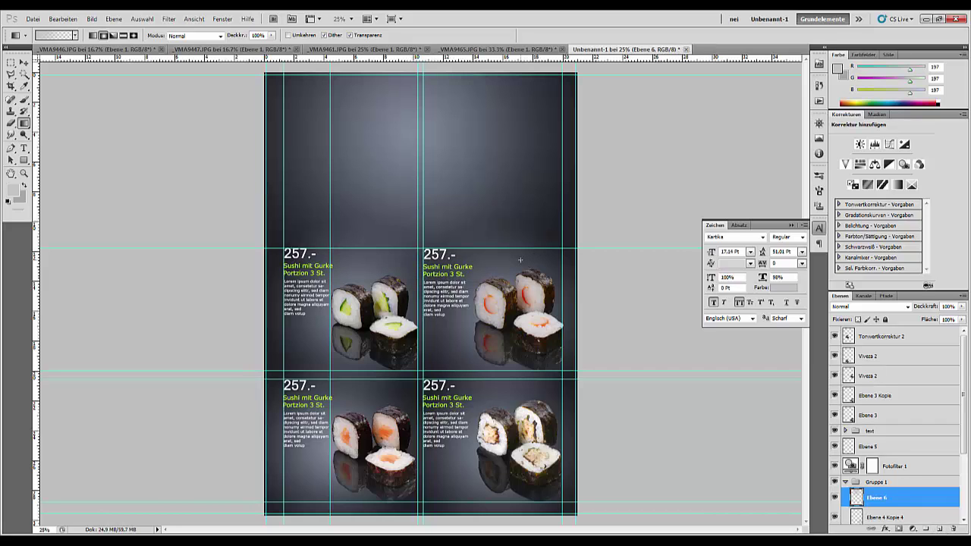
key(ctrl+z)
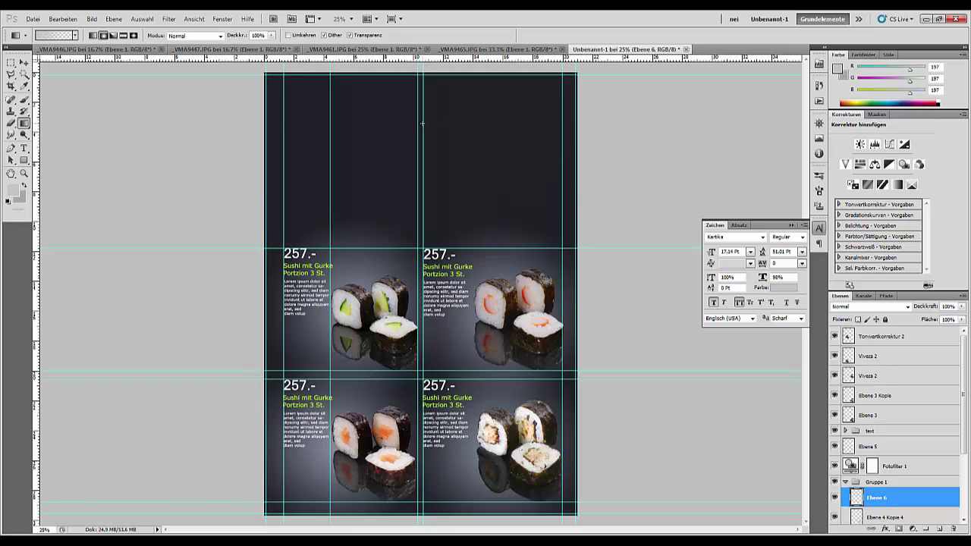
drag(421, 123, 532, 209)
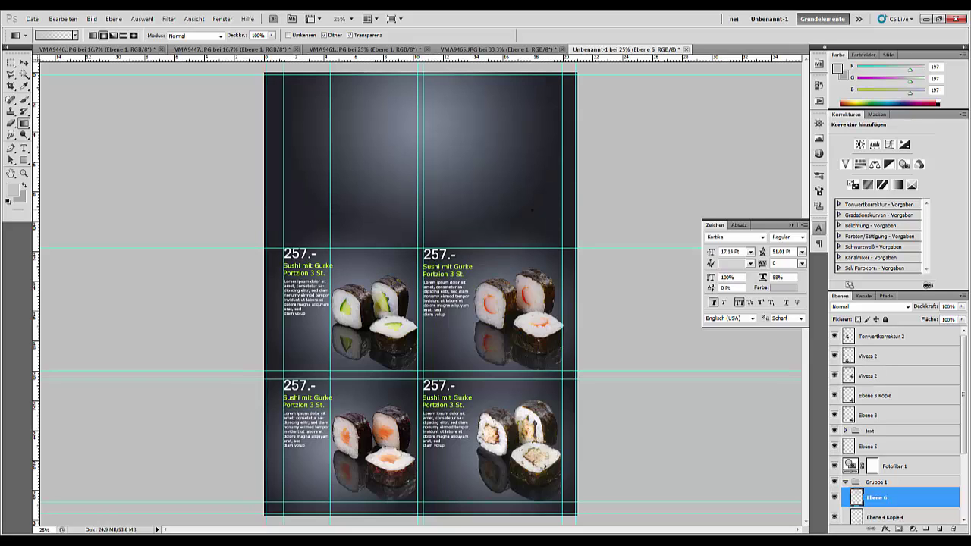
key(ctrl+z)
drag(446, 163, 514, 211)
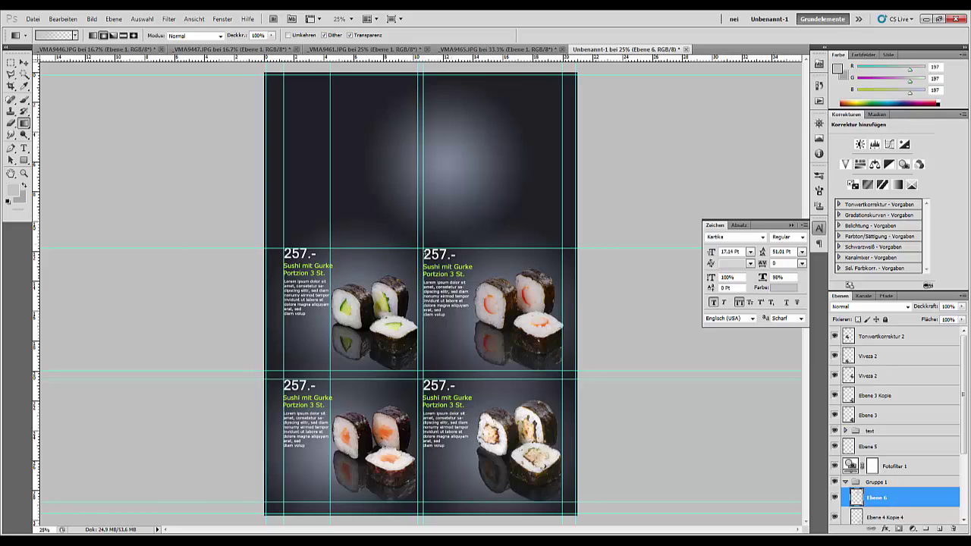
Step: Try shifting the upper glow slightly sideways, and undo the move, the gradient and its new layer in Gruppe 1
click(24, 63)
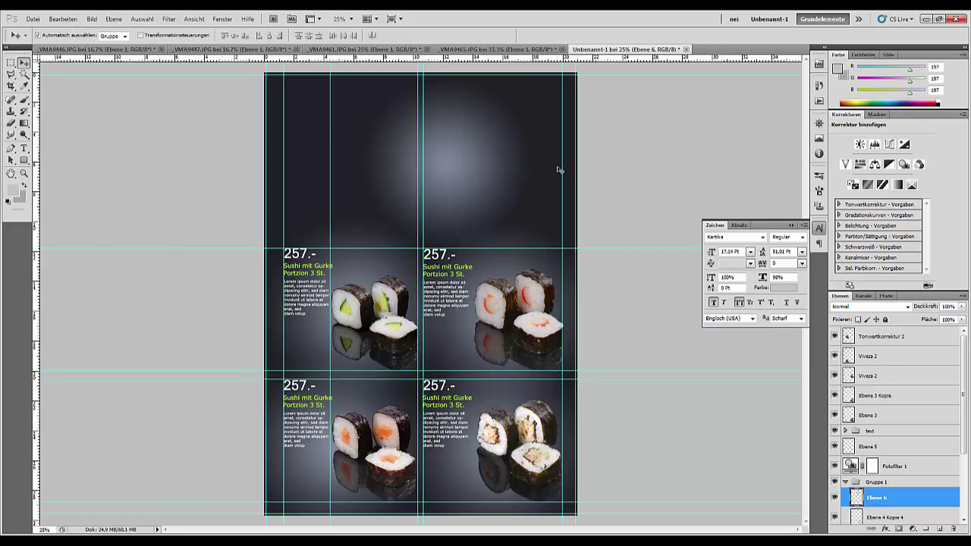
click(493, 155)
mouse_move(497, 155)
mouse_down()
mouse_move(461, 156)
mouse_move(477, 151)
mouse_up()
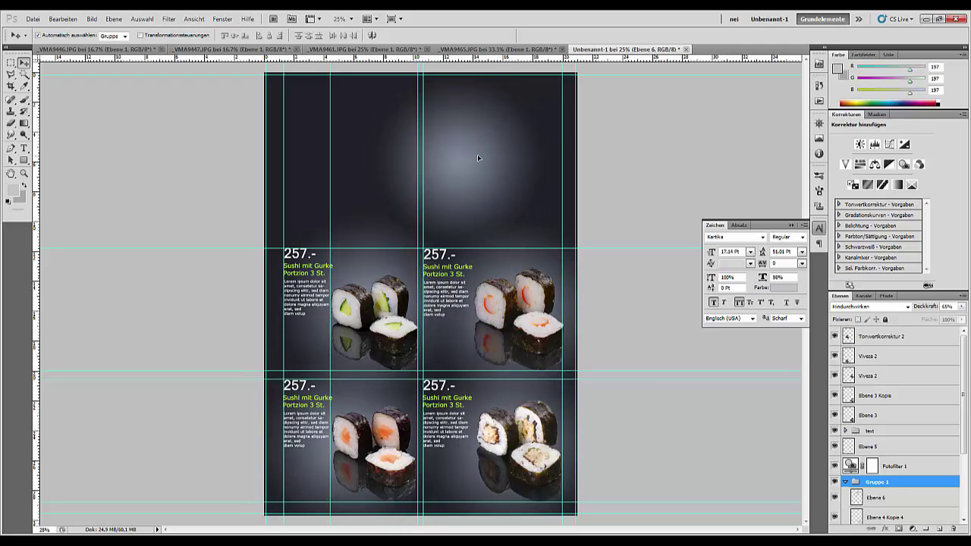
click(891, 499)
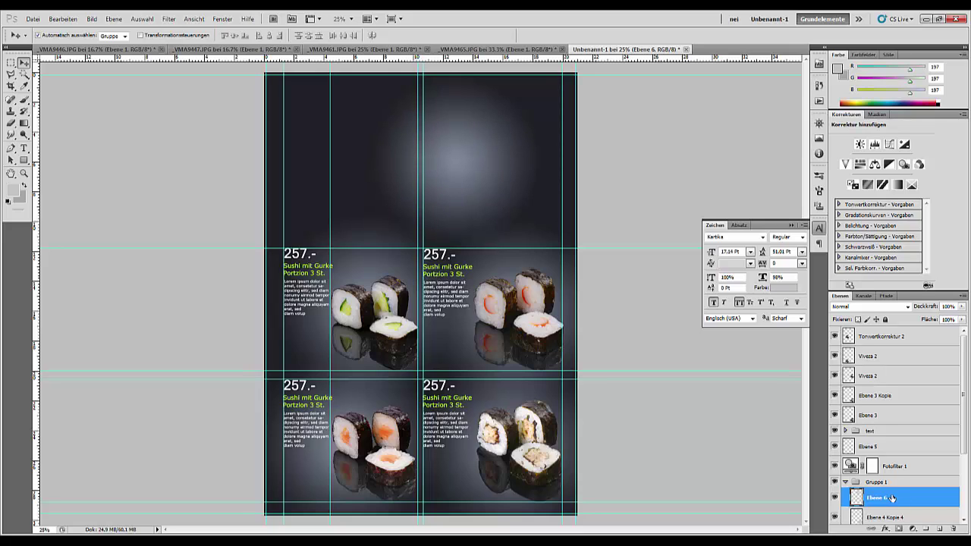
key(ctrl+alt+z)
key(ctrl+alt+z)
key(ctrl+alt+z)
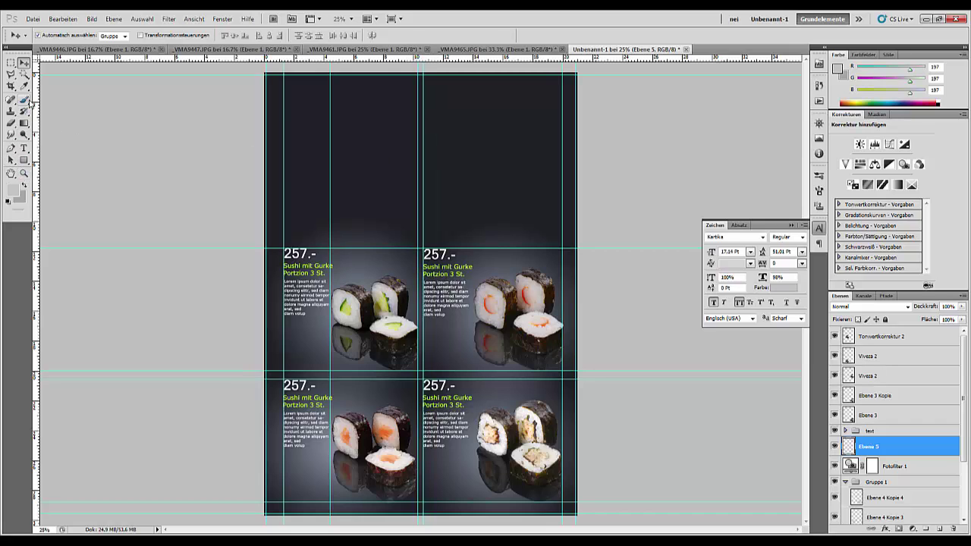
Step: Try a large light grey radial gradient near the page top on Ebene 5, move it downward, and undo both changes
click(24, 123)
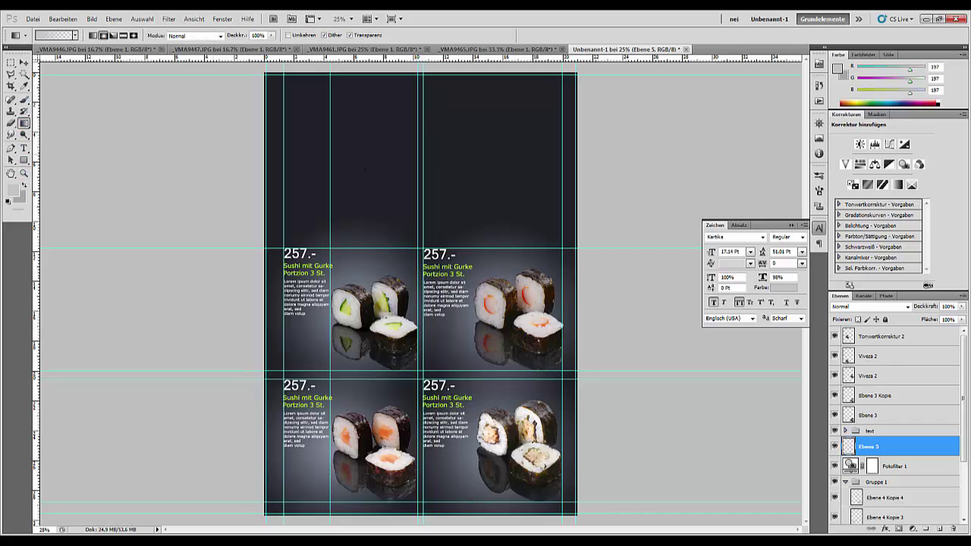
drag(433, 121, 502, 216)
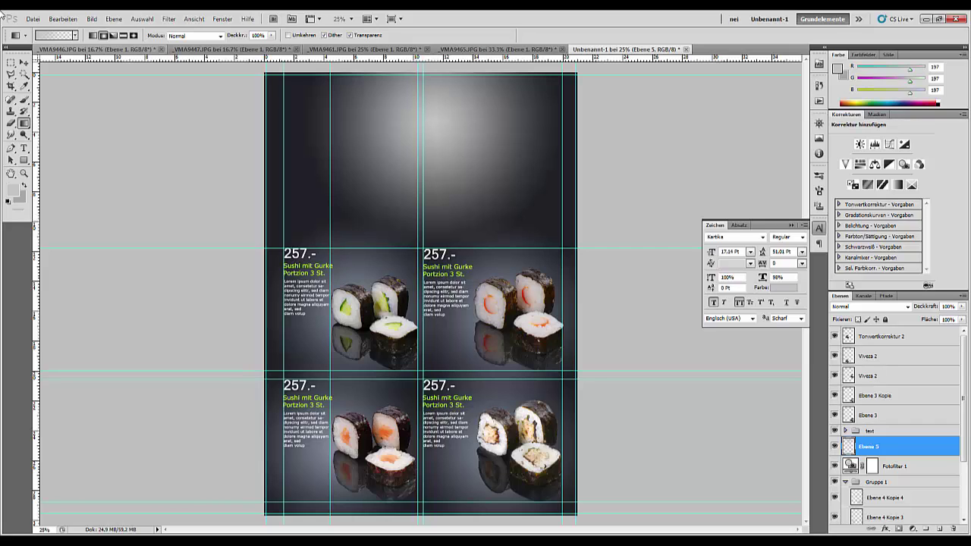
click(24, 64)
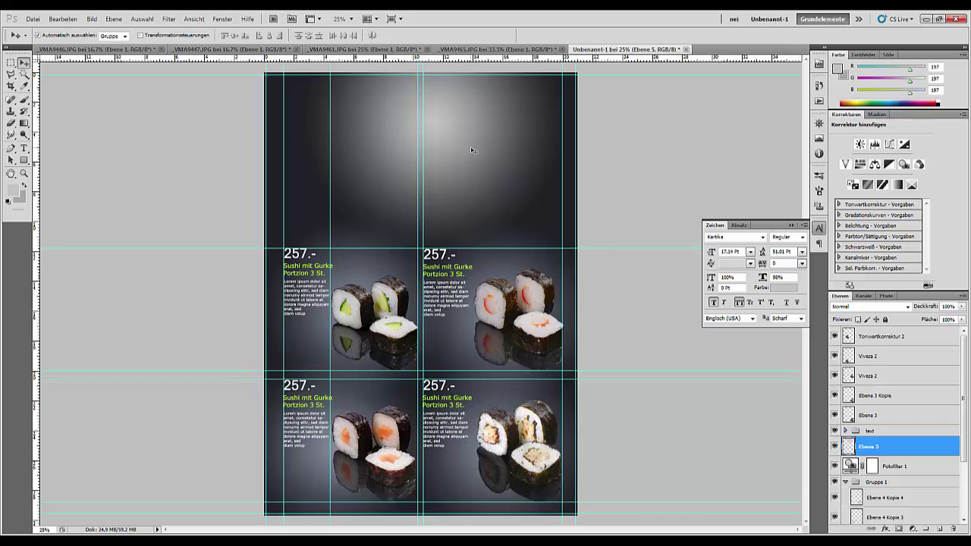
drag(394, 126, 470, 168)
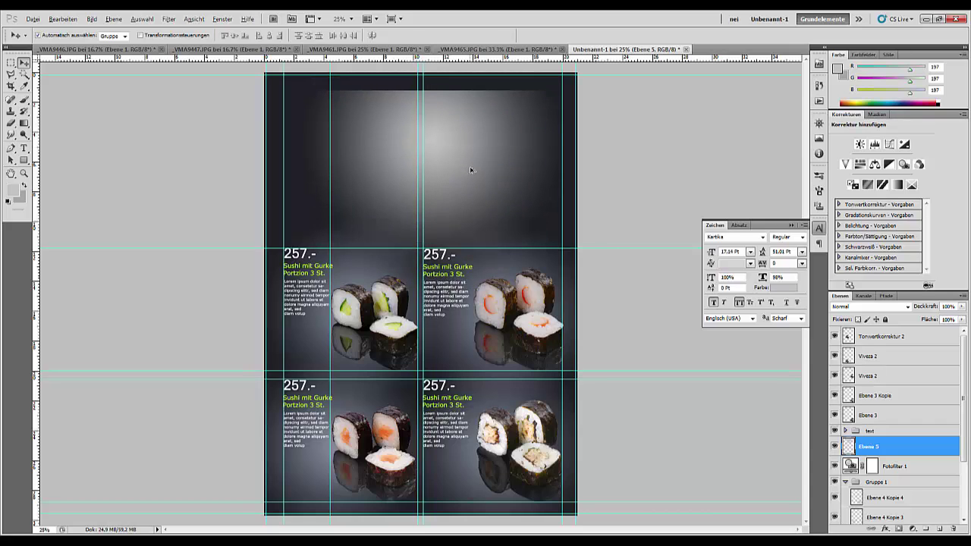
key(ctrl+alt+z)
key(ctrl+alt+z)
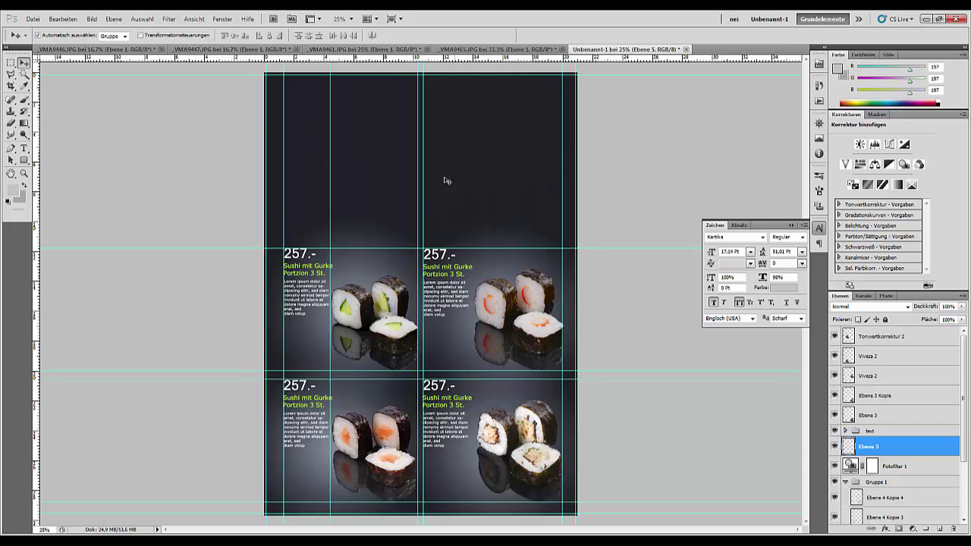
Step: Draw a light grey radial gradient on Ebene 5 at the centre of the page's empty upper area
click(24, 123)
drag(420, 168, 487, 247)
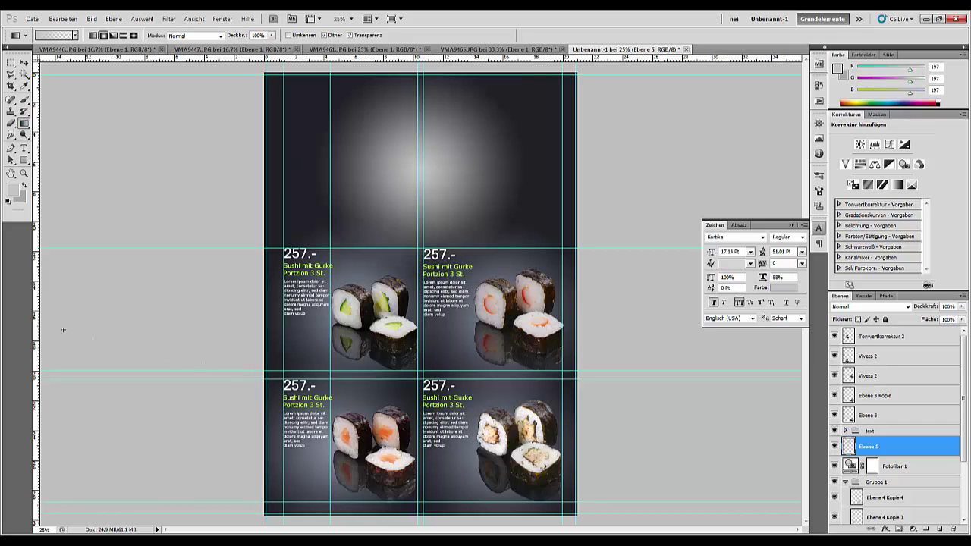
click(24, 62)
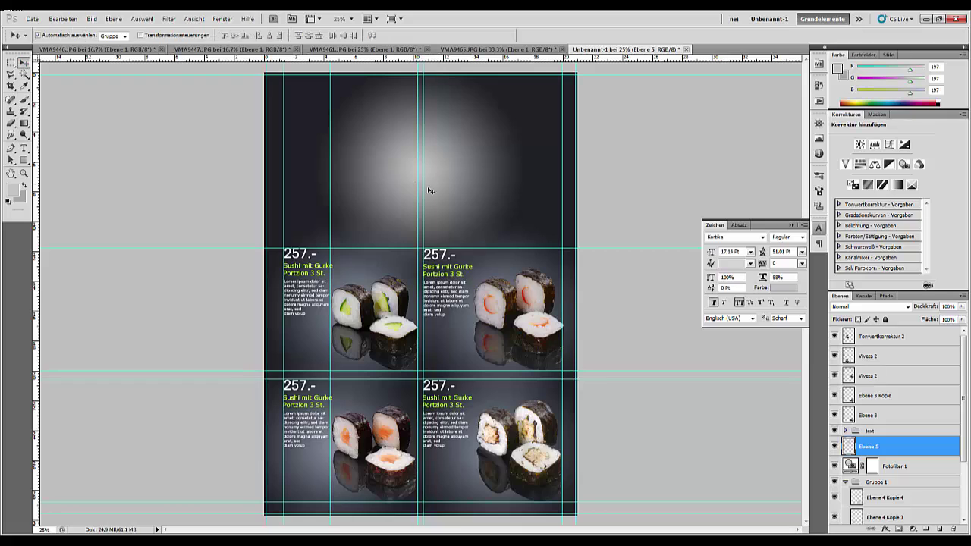
Step: Shift the Ebene 5 glow toward the right side of the flyer's header and place its layer first in Gruppe 1, beneath Fotofilter 1
drag(454, 185, 490, 183)
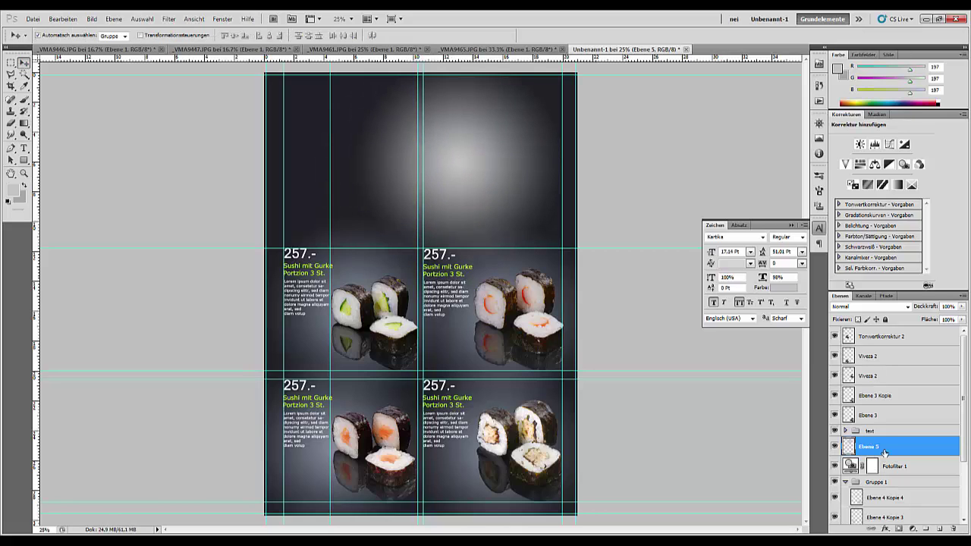
drag(889, 447, 896, 494)
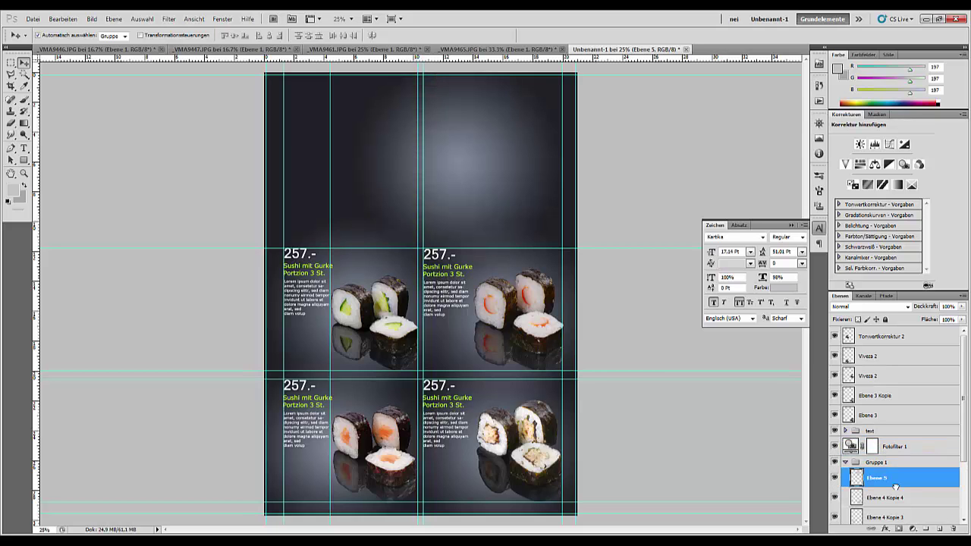
key(ctrl+minus)
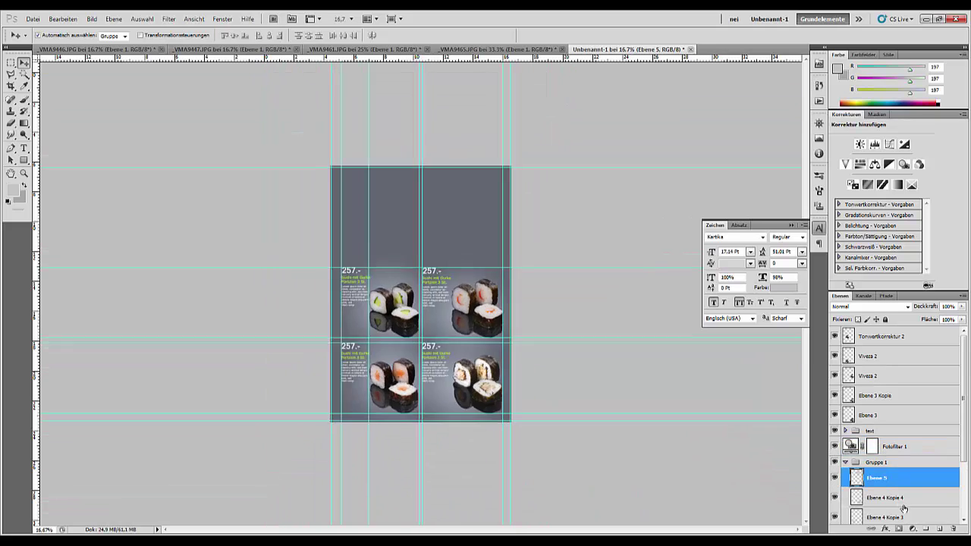
key(ctrl+plus)
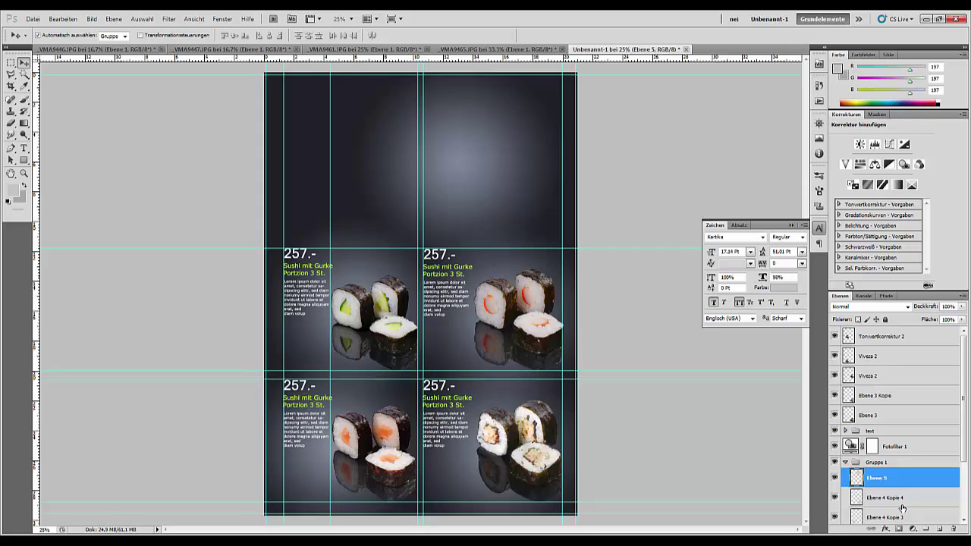
Step: Remove all guides from the flyer and check the overall layout without them
click(194, 19)
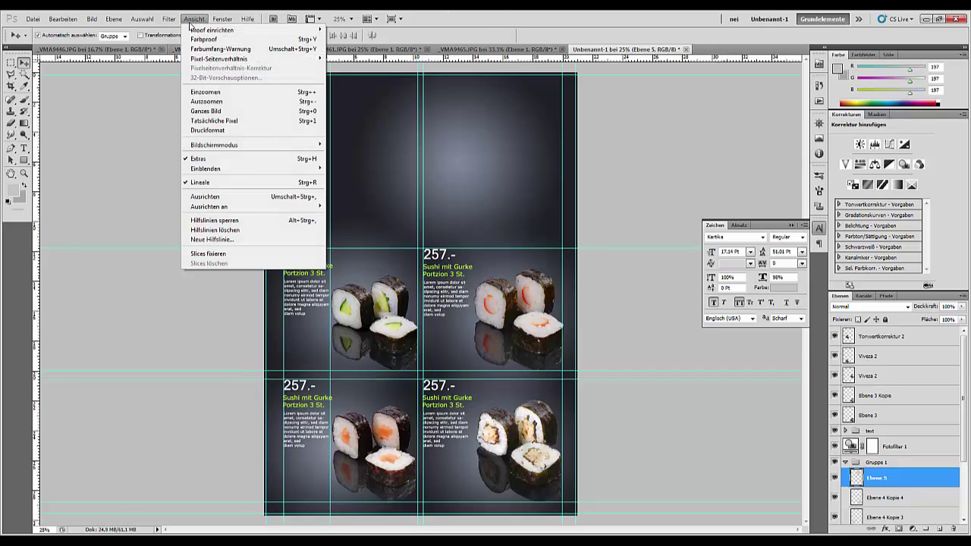
click(220, 231)
key(ctrl+minus)
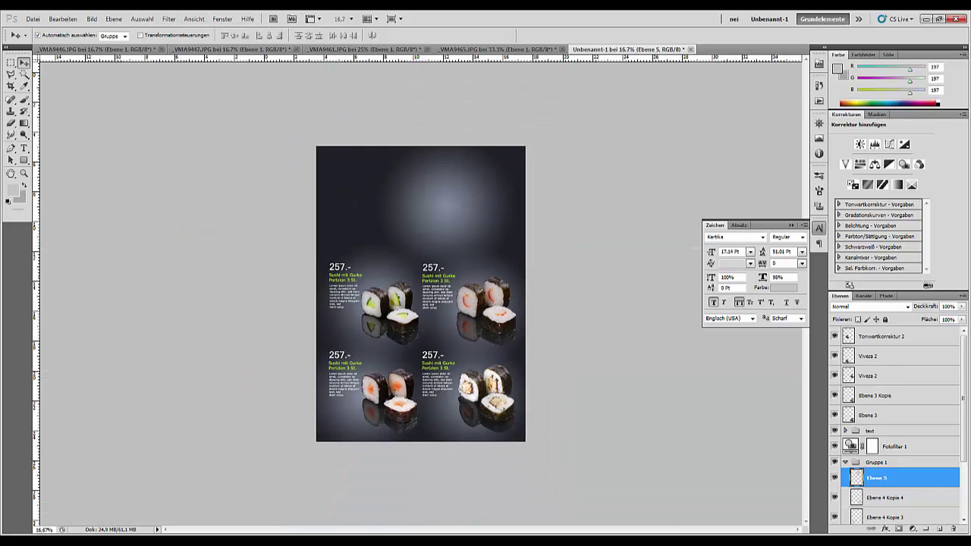
key(ctrl+minus)
key(ctrl+plus)
key(ctrl+plus)
key(ctrl+plus)
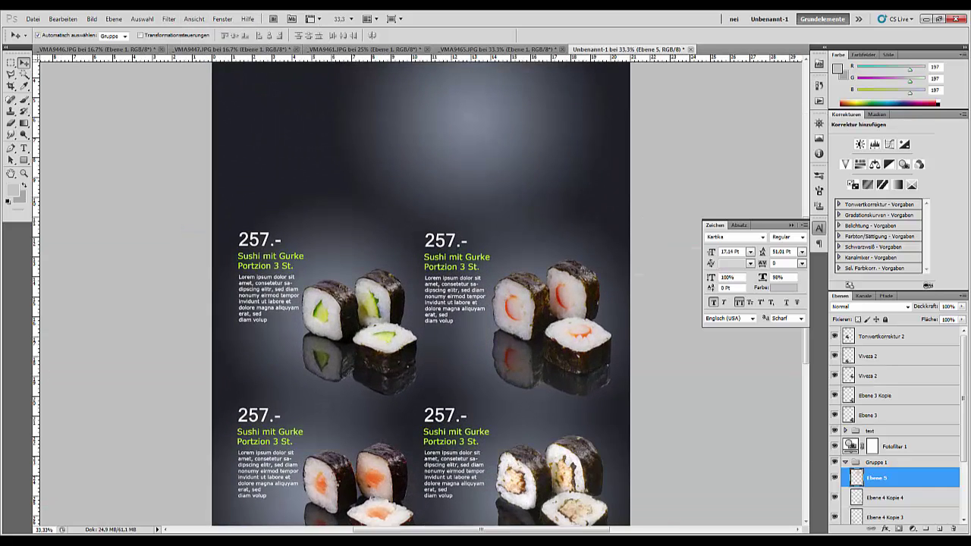
key(ctrl+minus)
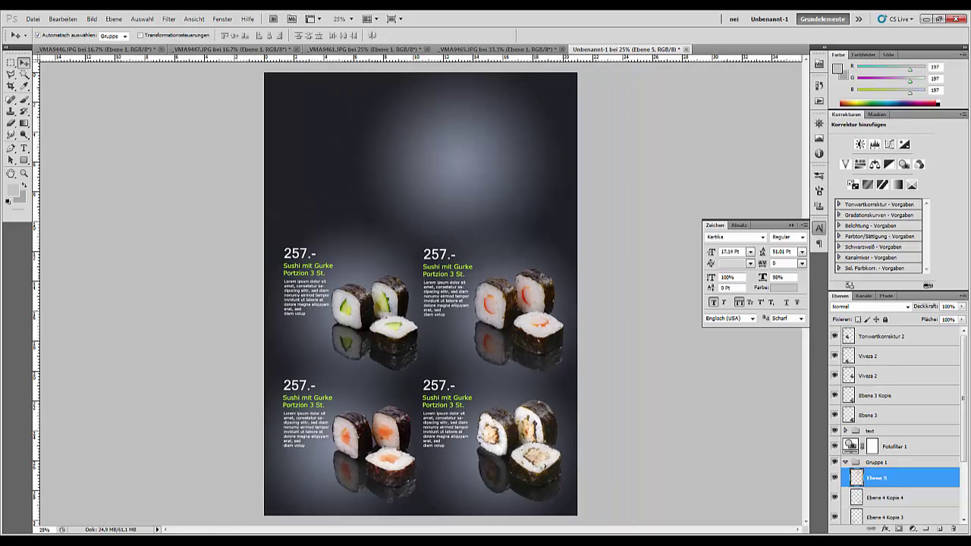
Step: Shorten the placeholder description of the cucumber sushi by deleting the lines from "invidunt ut labore" through "erat, sed"
key(ctrl+plus)
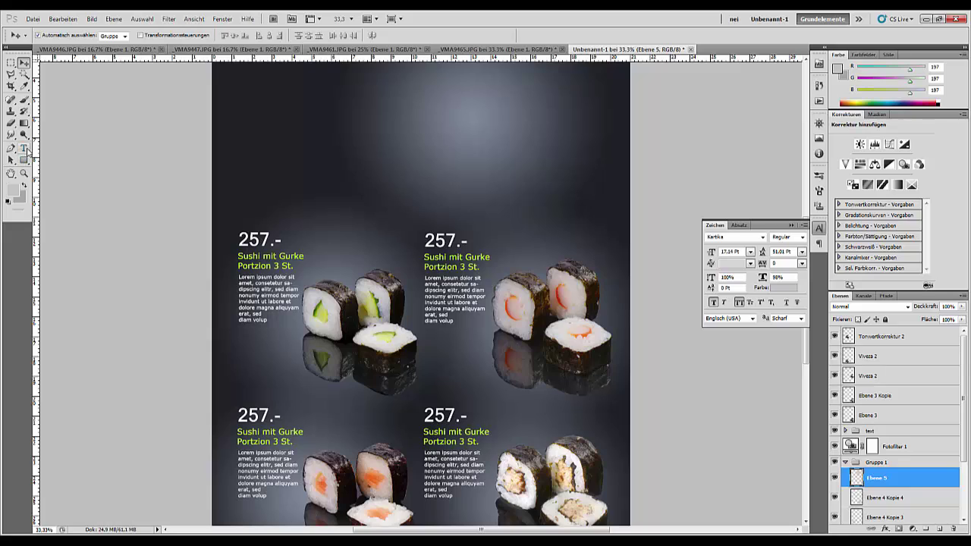
click(25, 149)
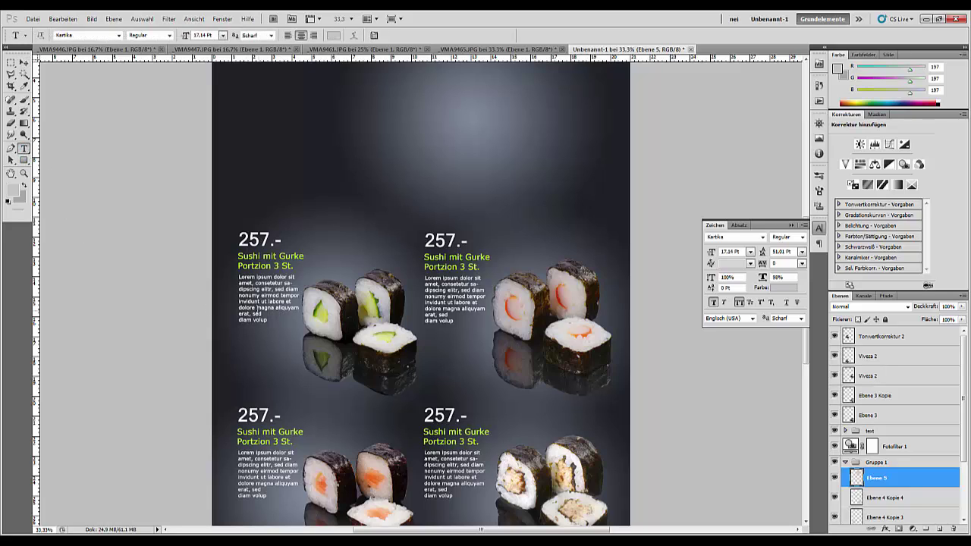
drag(239, 301, 295, 311)
key(BackSpace)
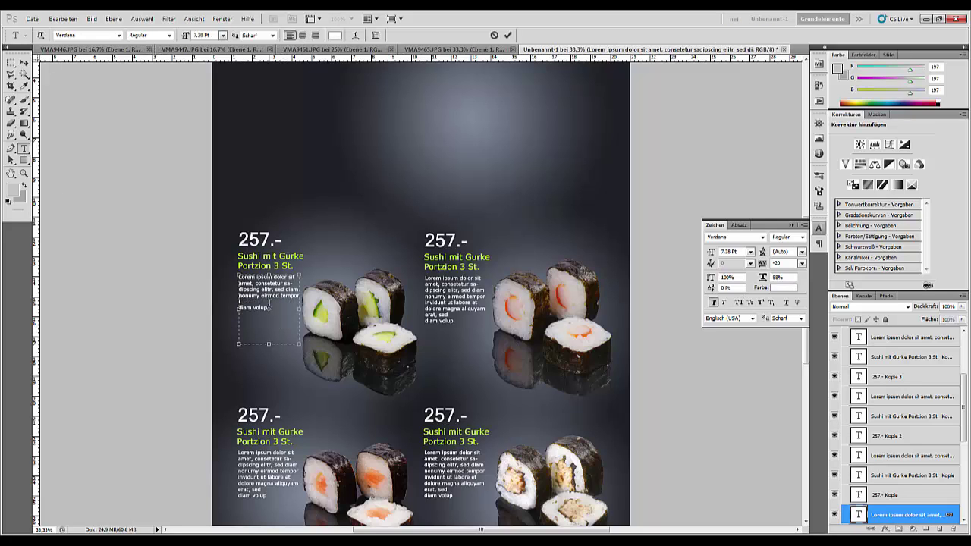
key(BackSpace)
click(24, 62)
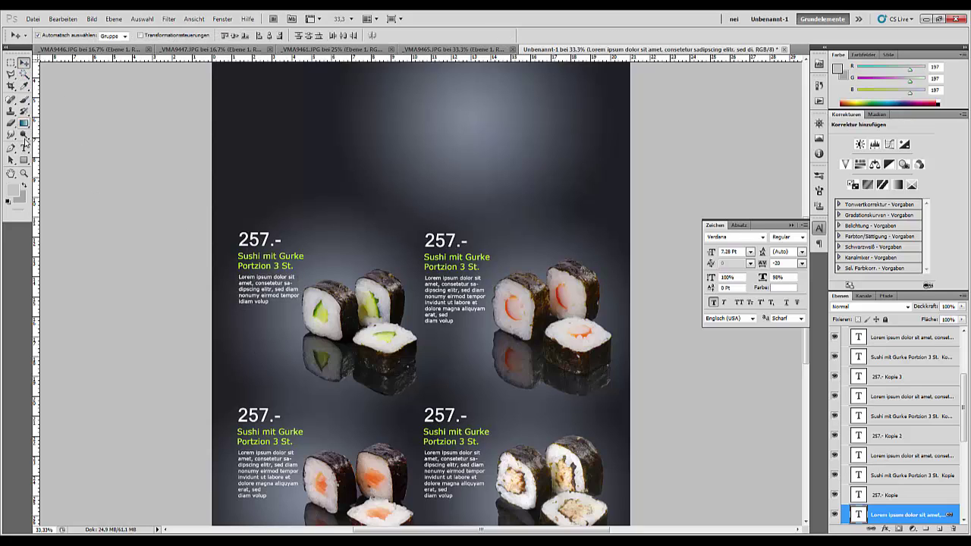
Step: Change the heading of the upper-right sushi on the flyer to "Sushi mit Garnelle"
click(24, 149)
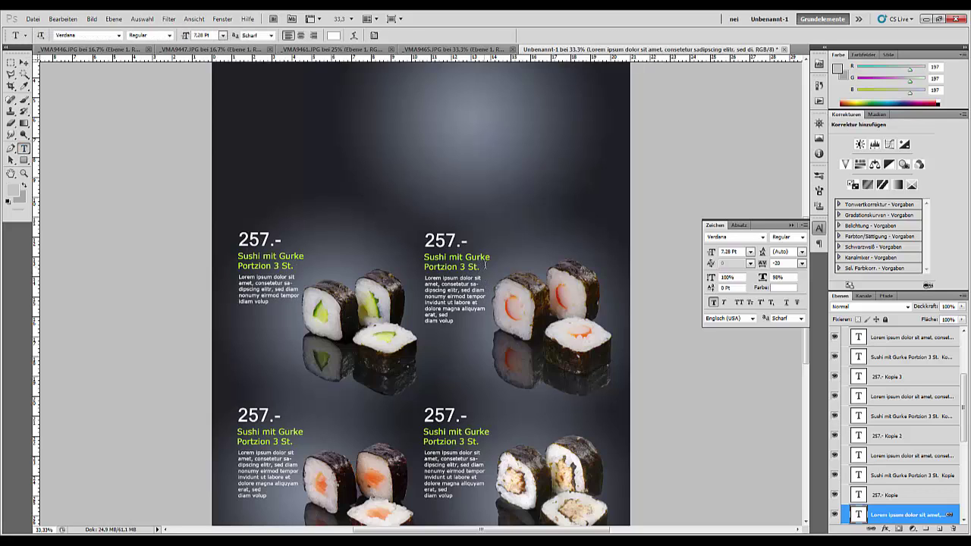
drag(489, 256, 465, 257)
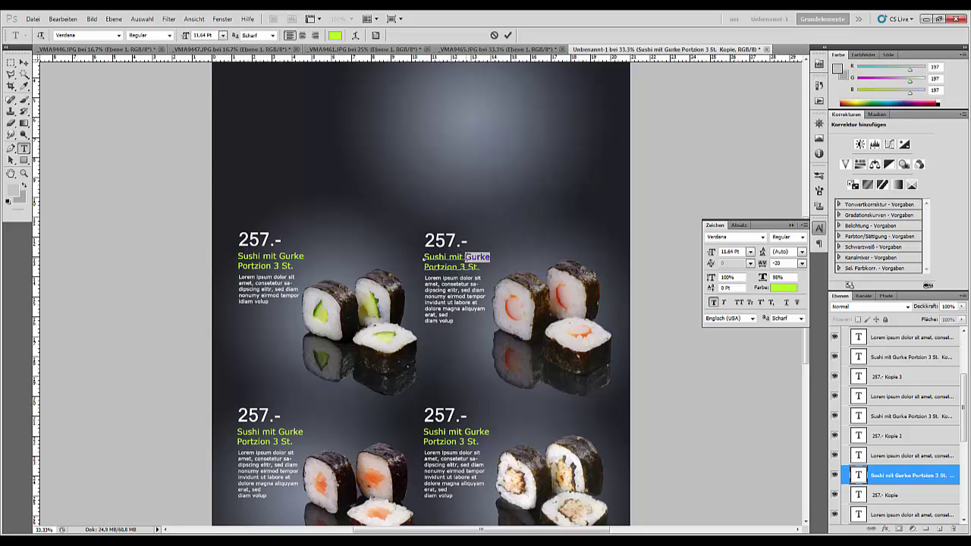
text(Garnelle)
click(497, 257)
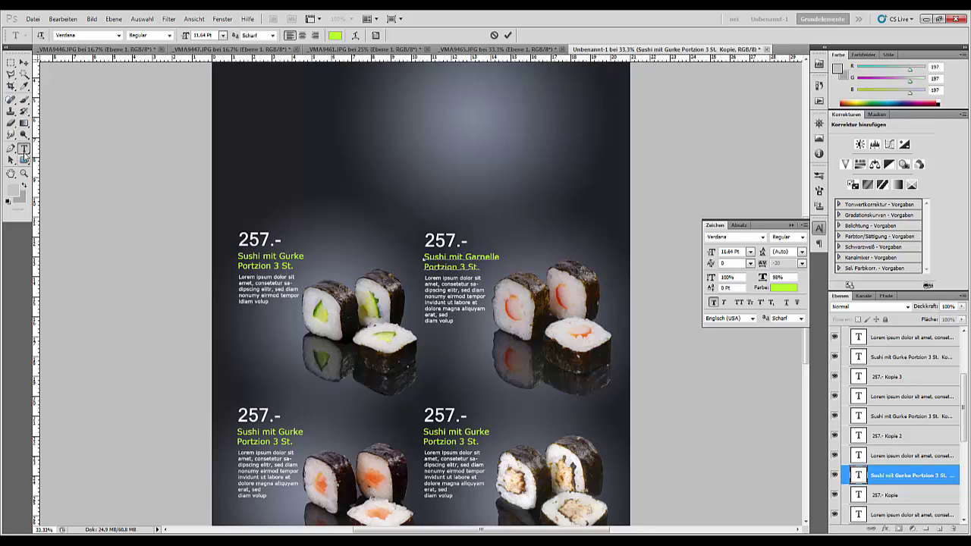
click(23, 63)
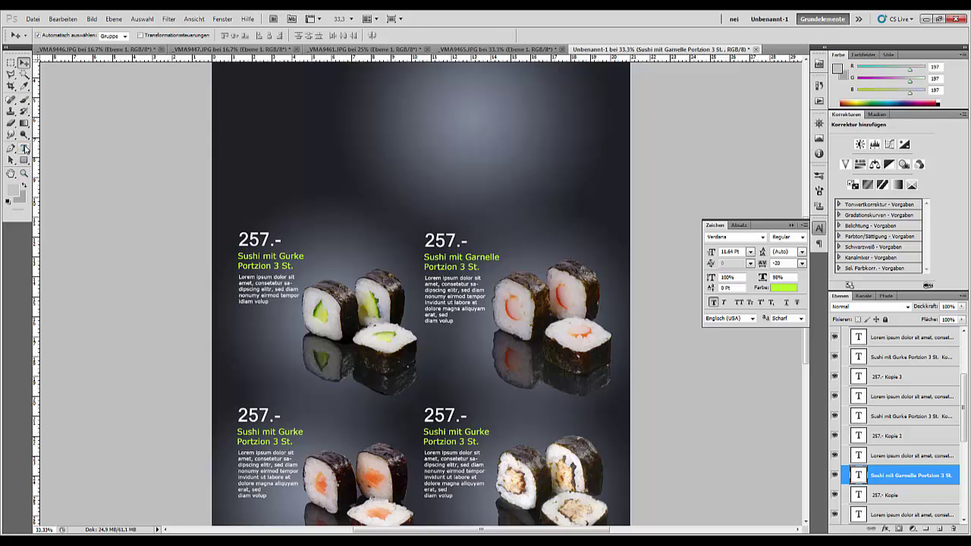
Step: Change the heading of the lower-left sushi on the flyer to "Sushi mit Lach"
click(25, 149)
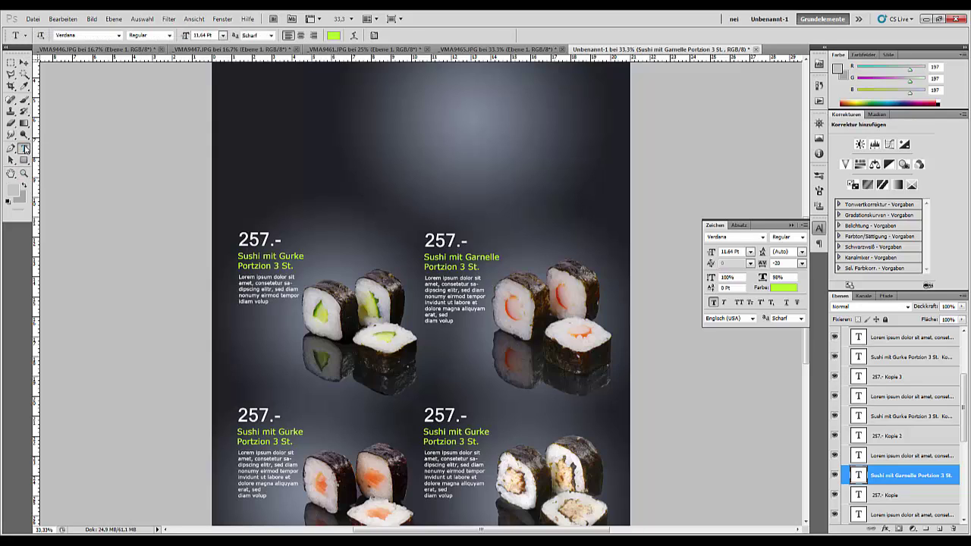
double_click(303, 431)
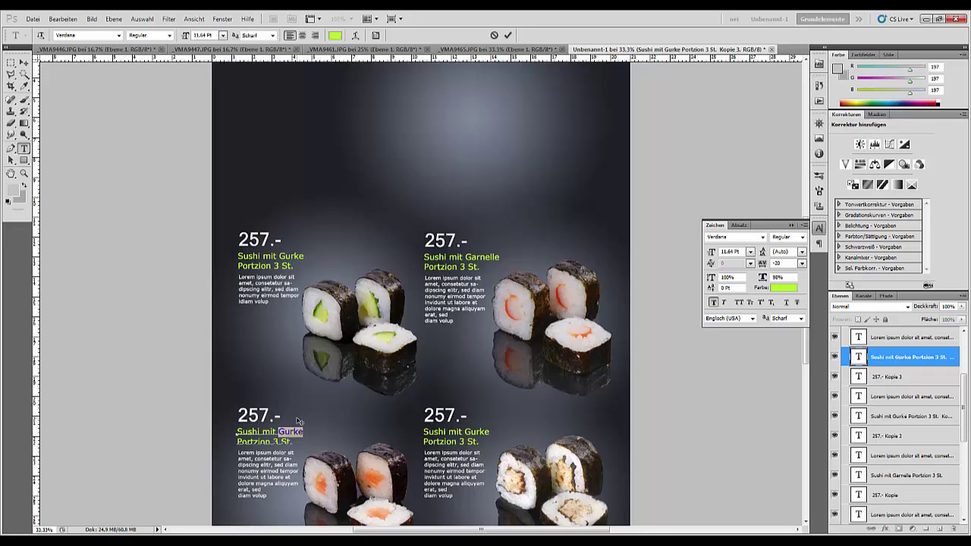
key(BackSpace)
text(Lach)
click(11, 148)
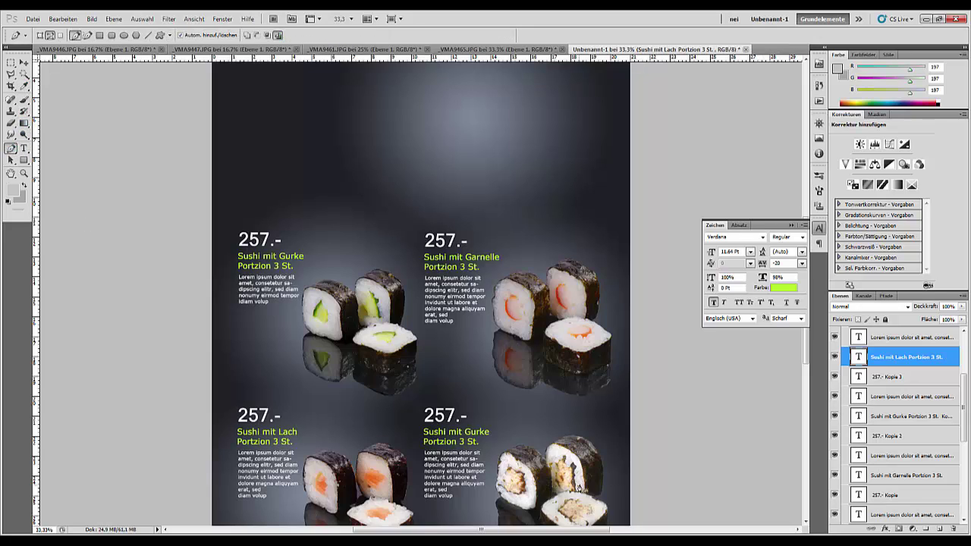
Step: Change the heading of the lower-right sushi on the flyer to "Sushi mit Tunfisch"
click(24, 148)
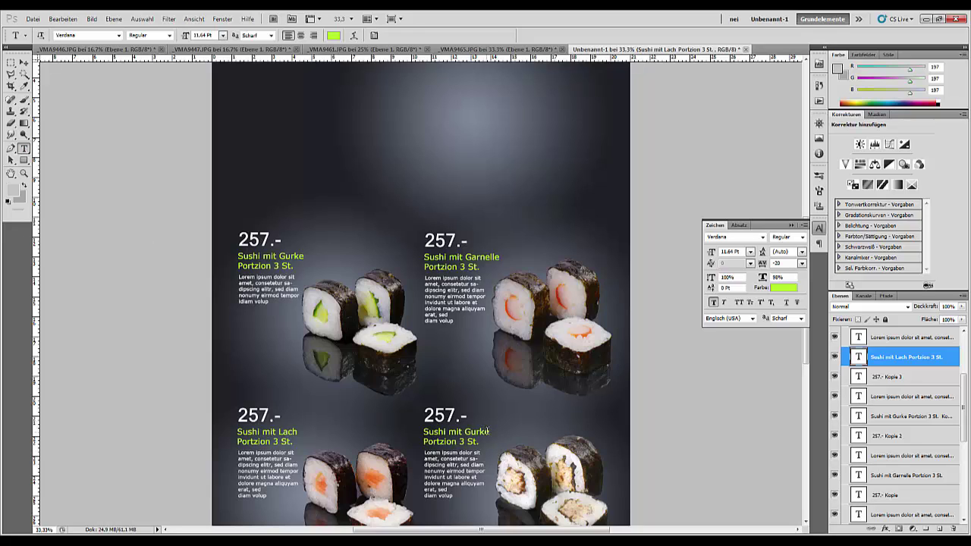
drag(489, 431, 464, 432)
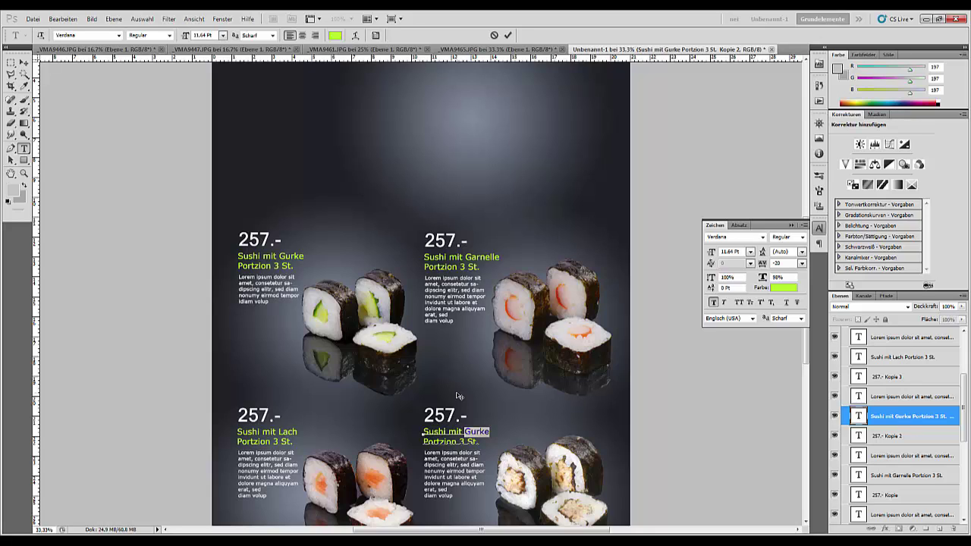
text(Tunfisch)
click(24, 62)
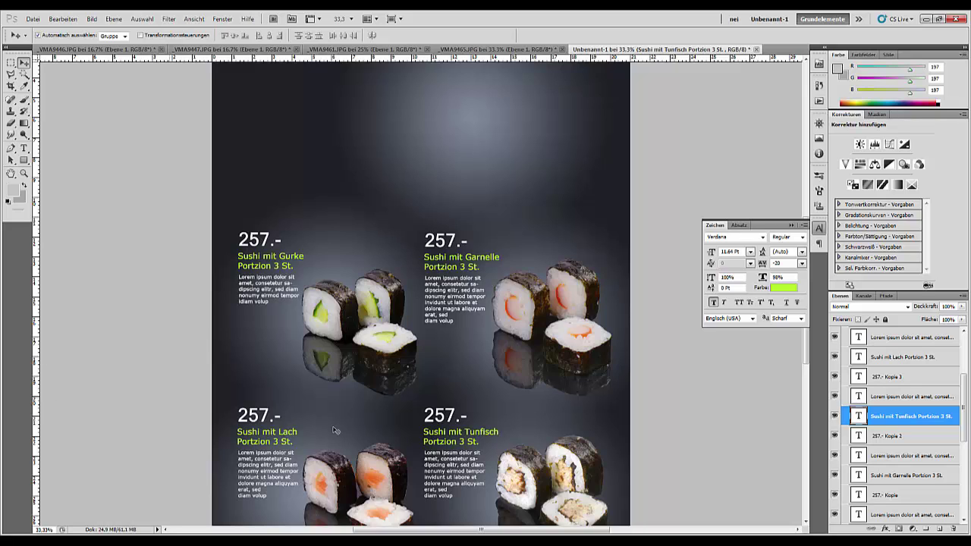
Step: Delete the opening word "Lorem" from the placeholder description under the "Sushi mit Garnelle" heading
scroll(409, 442, down, 1)
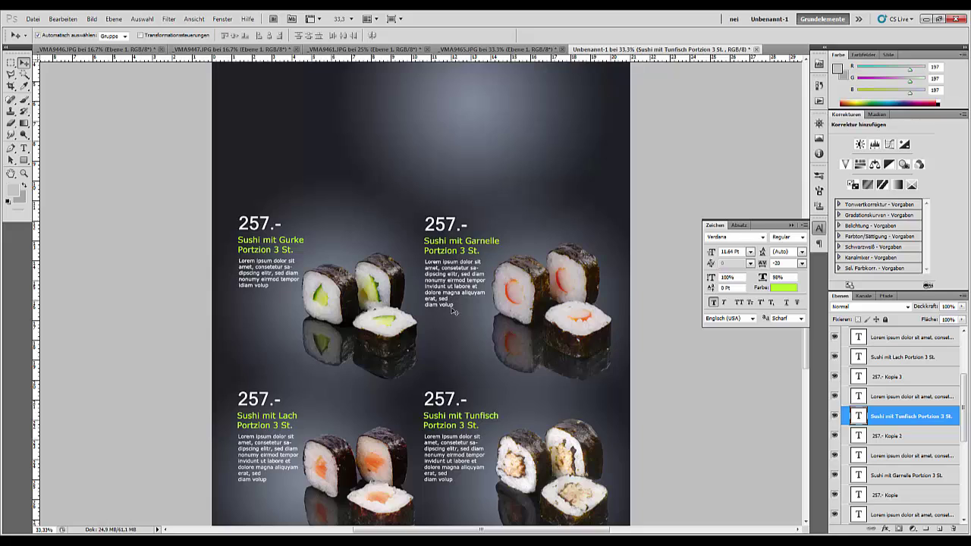
click(23, 151)
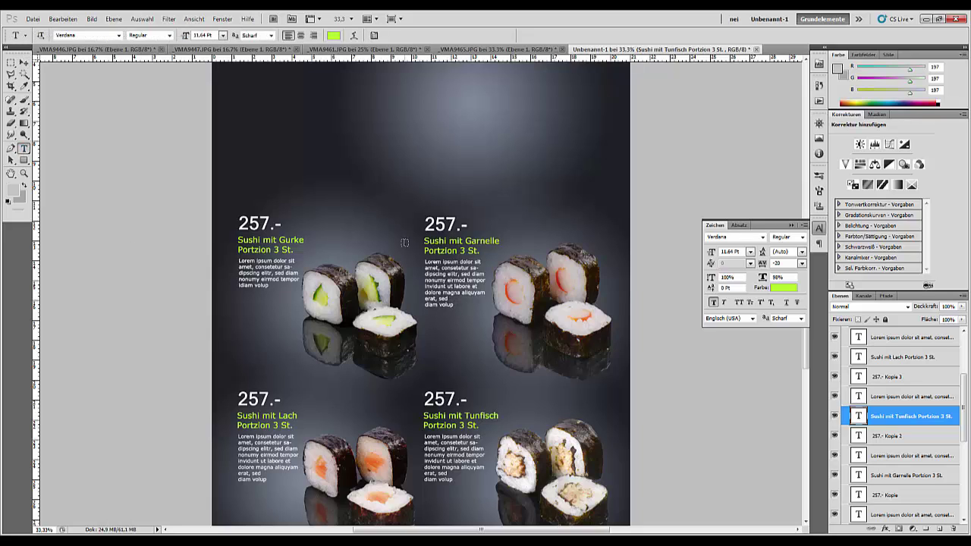
click(447, 274)
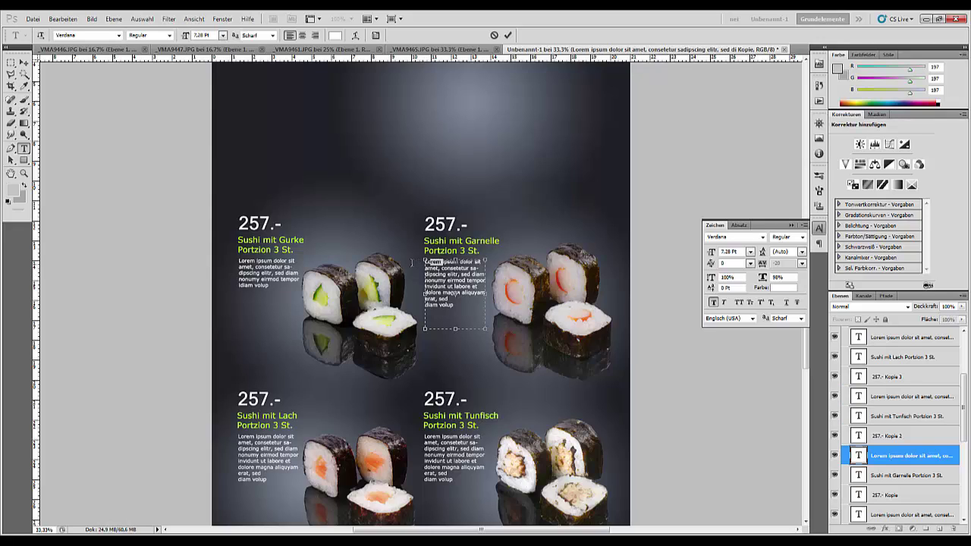
key(ctrl+a)
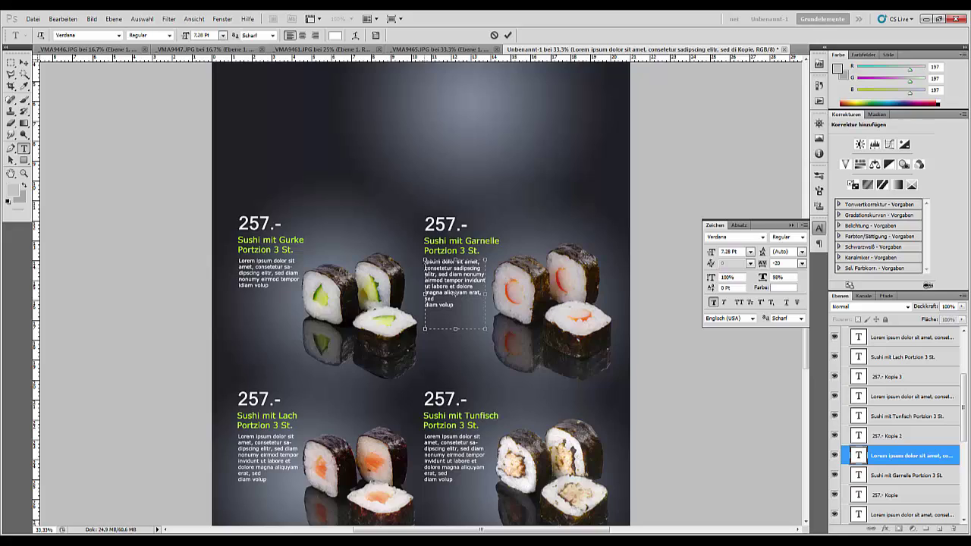
click(426, 261)
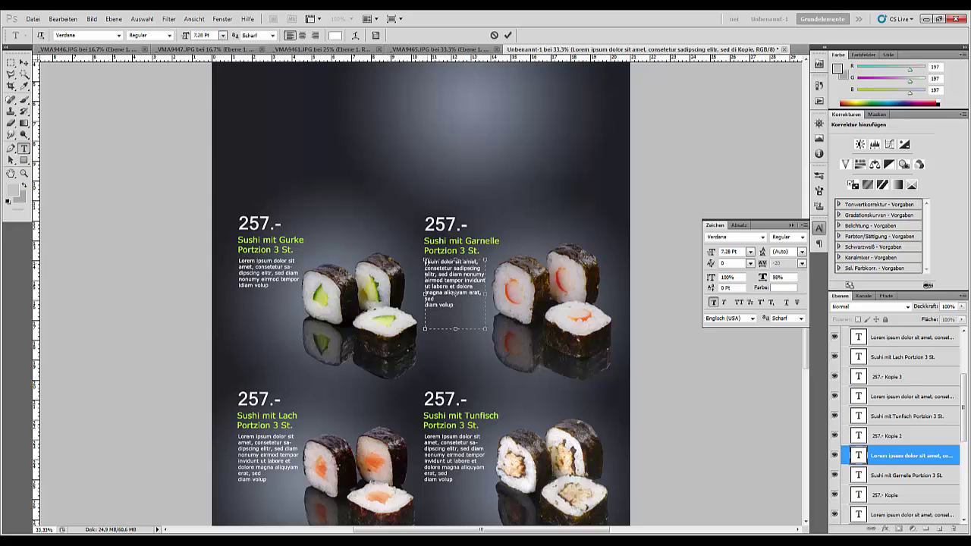
scroll(531, 333, up, 1)
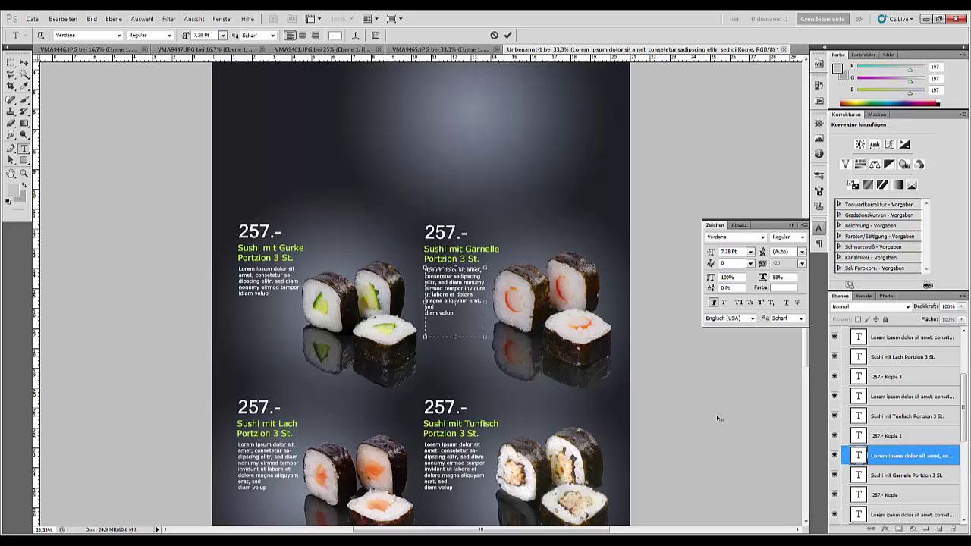
key(ctrl+Return)
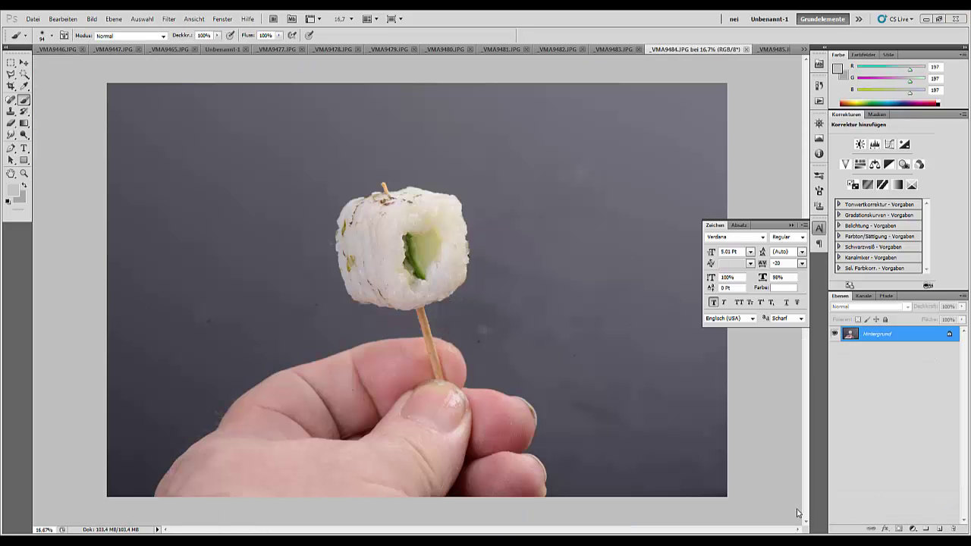
Step: Compare the skewered sushi roll in the photos _VMA9482.JPG, _VMA9483.JPG and _VMA9484.JPG
click(560, 50)
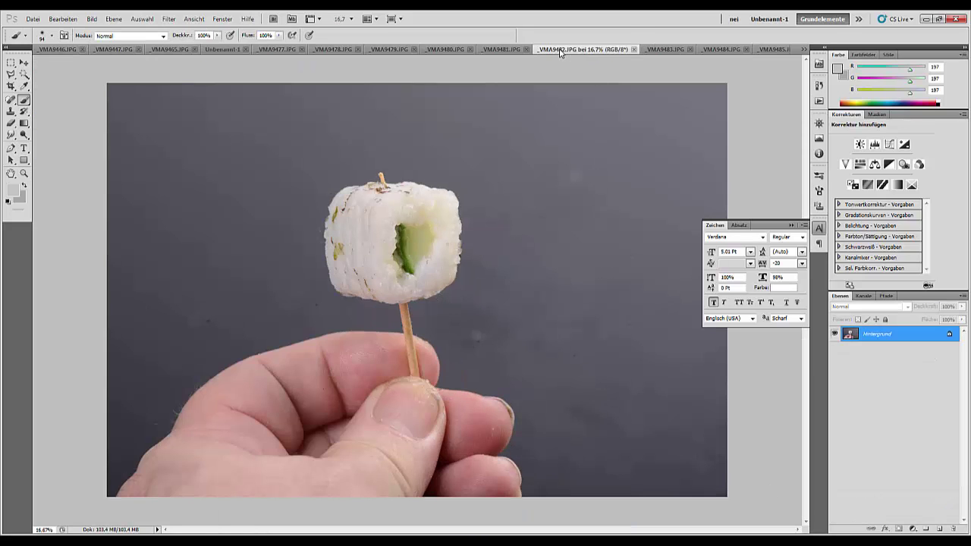
click(669, 51)
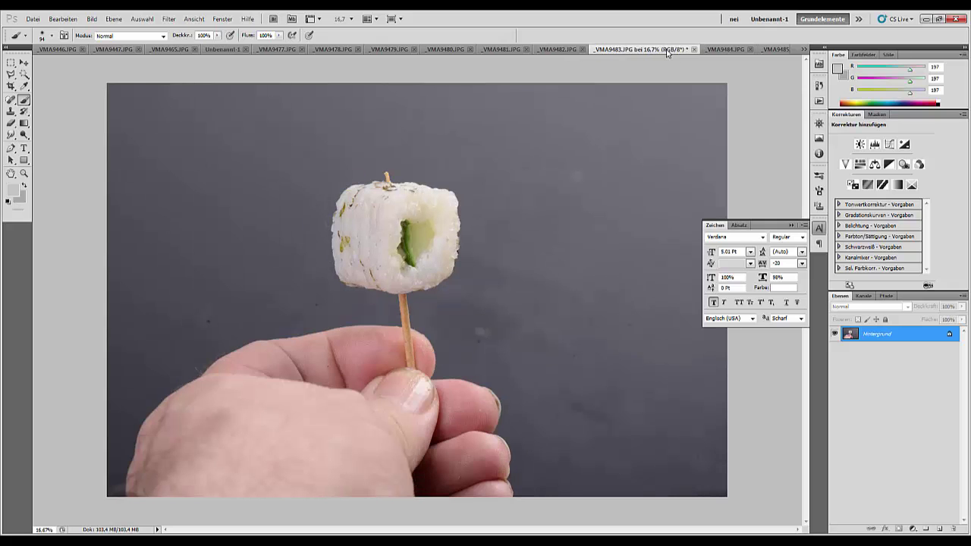
click(733, 50)
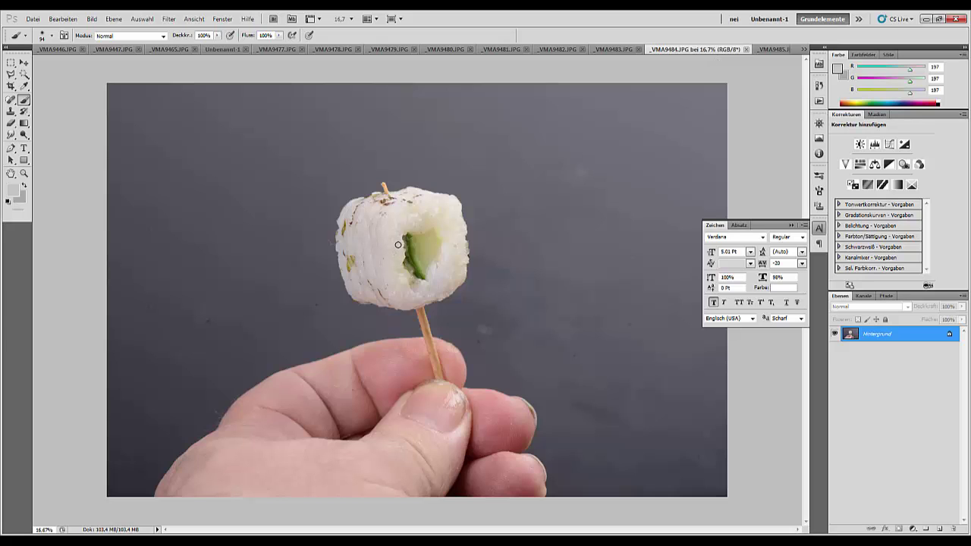
Step: Frame the sushi roll in _VMA9484.JPG with a rectangular marquee selection, and return to the Unbenannt-1 flyer
click(11, 62)
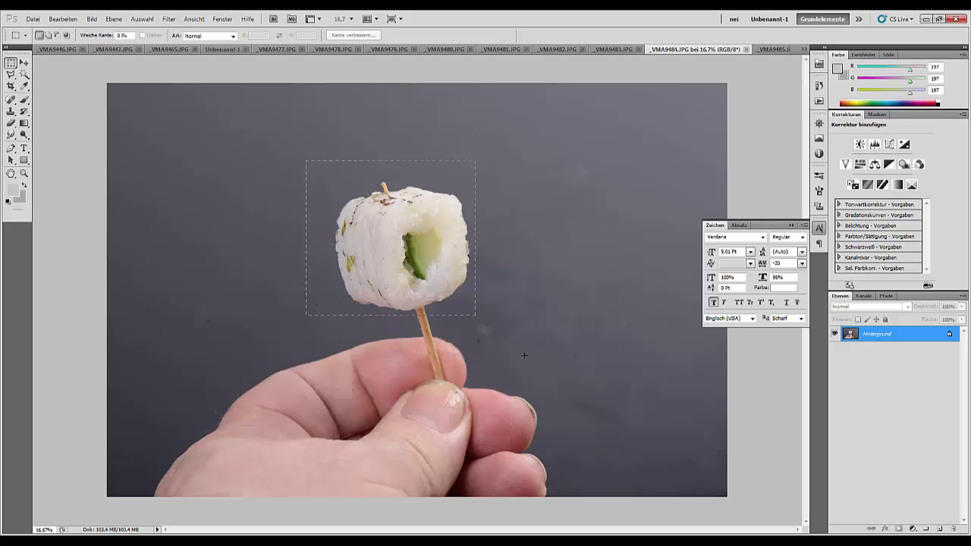
drag(524, 355, 524, 332)
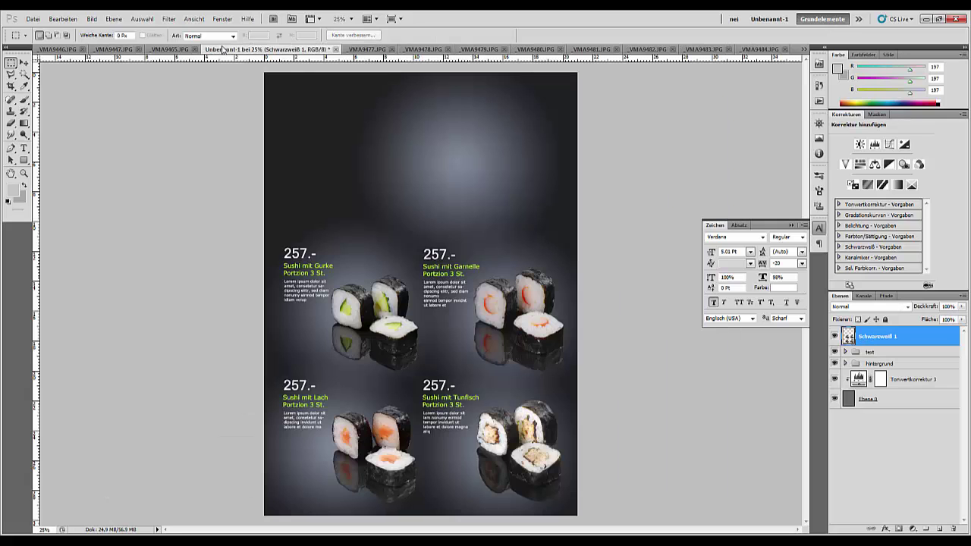
click(222, 51)
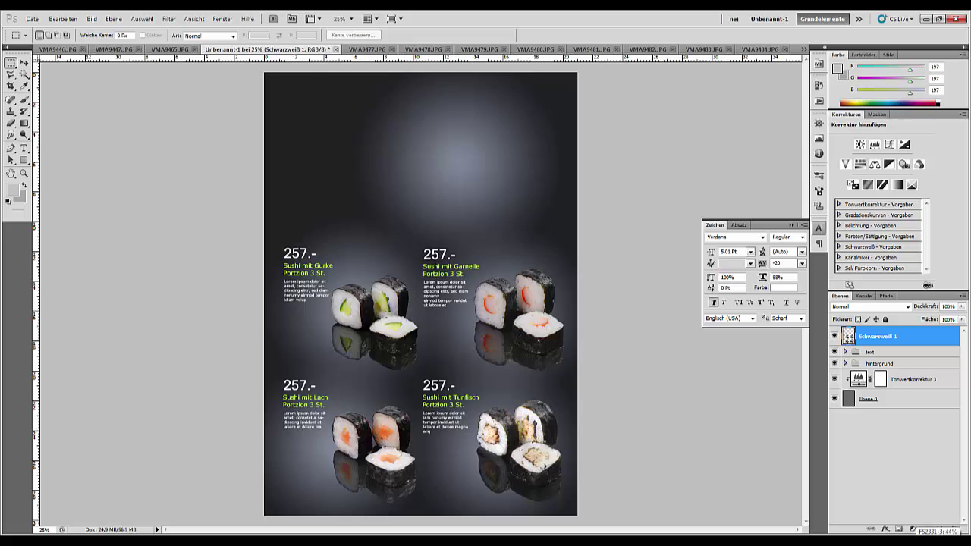
Step: Paste the cut-out sushi roll into the header and apply Viveza 2 with brightness 18%, contrast 7%, saturation -51% and structure 40%, comparing before and after
key(ctrl+v)
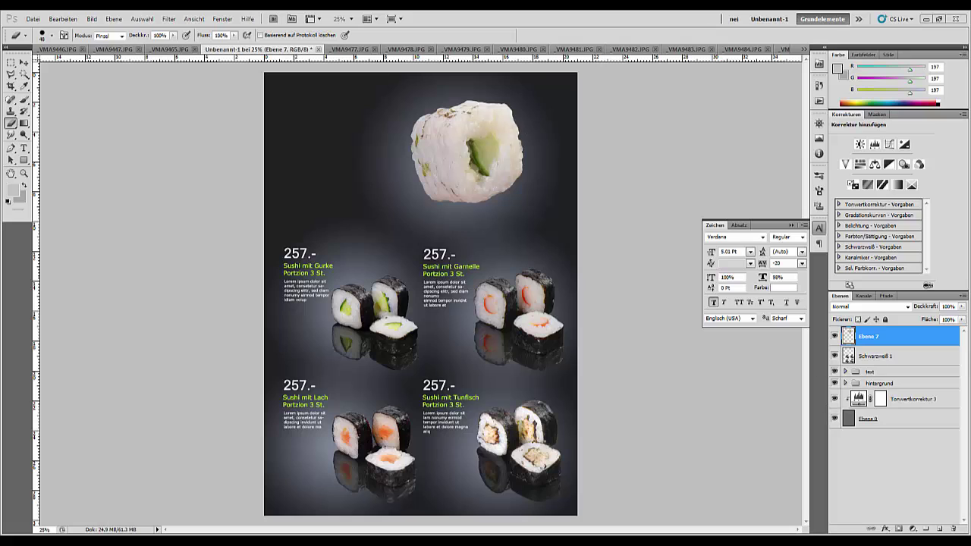
click(166, 22)
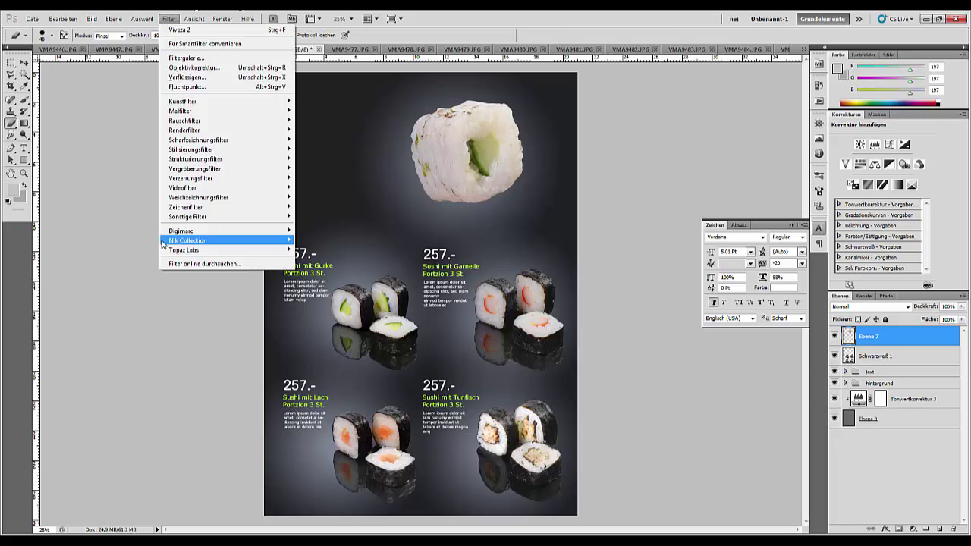
mouse_move(179, 241)
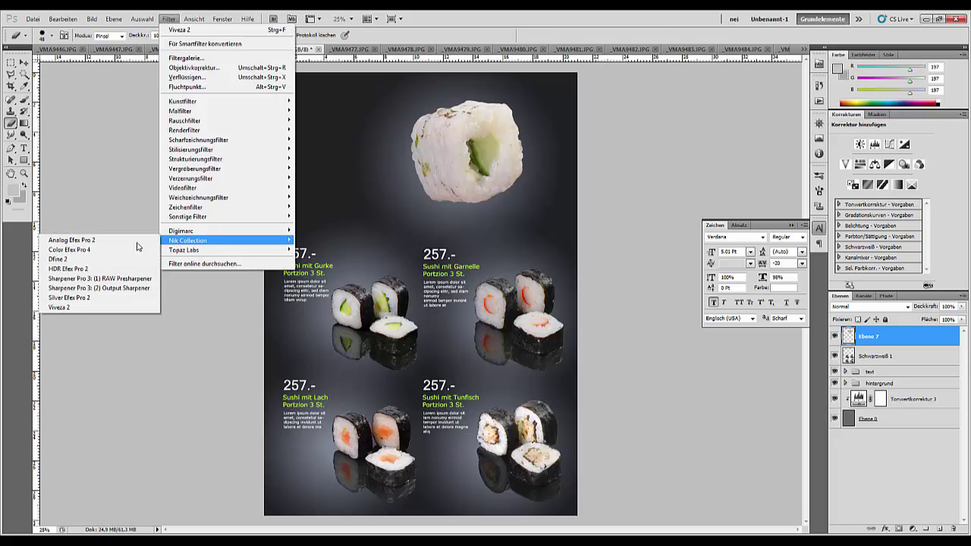
click(57, 307)
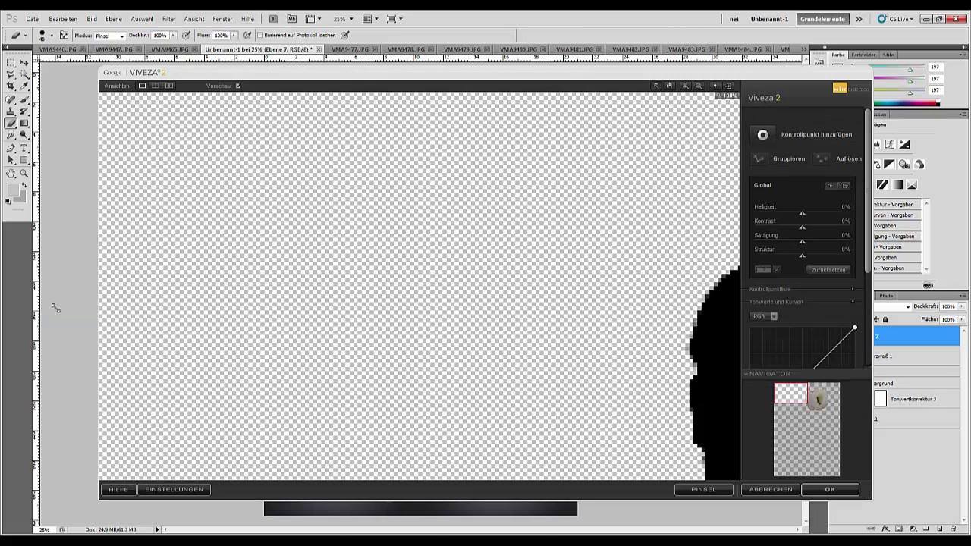
drag(795, 398, 824, 408)
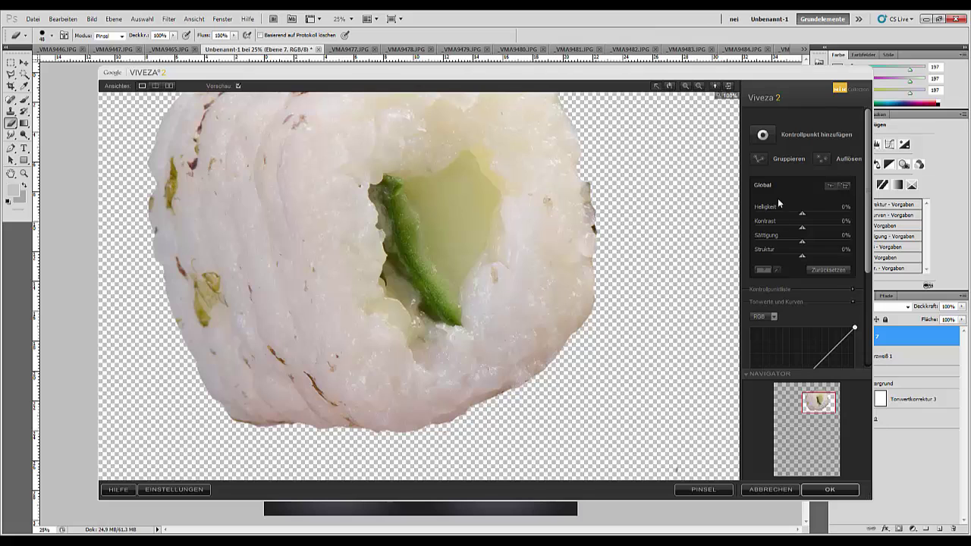
drag(801, 216, 813, 217)
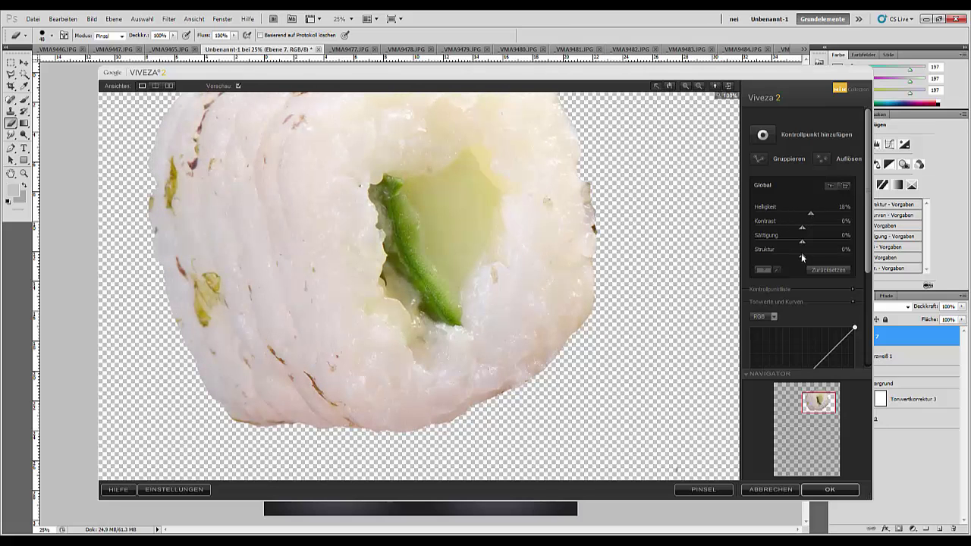
mouse_move(817, 256)
mouse_down()
mouse_move(831, 255)
mouse_move(822, 260)
mouse_up()
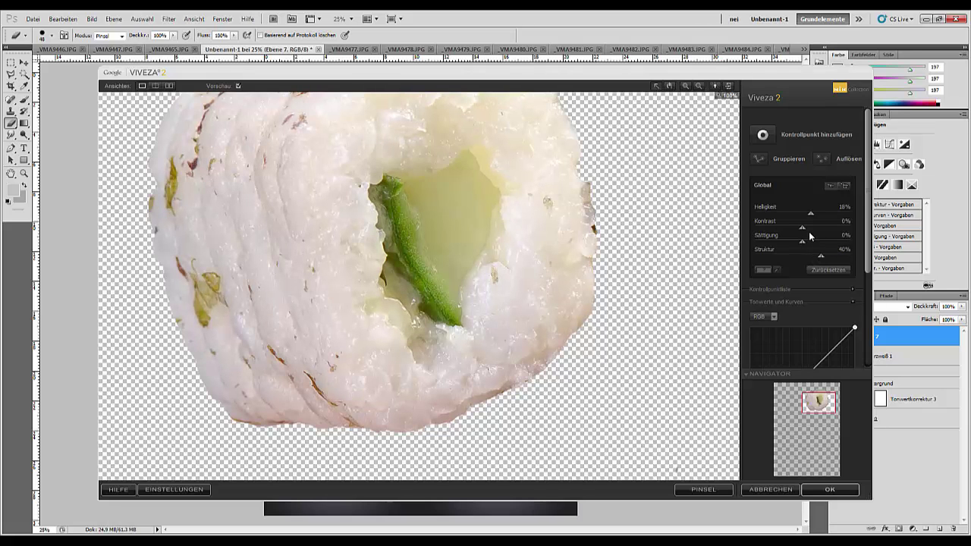
drag(803, 227, 782, 244)
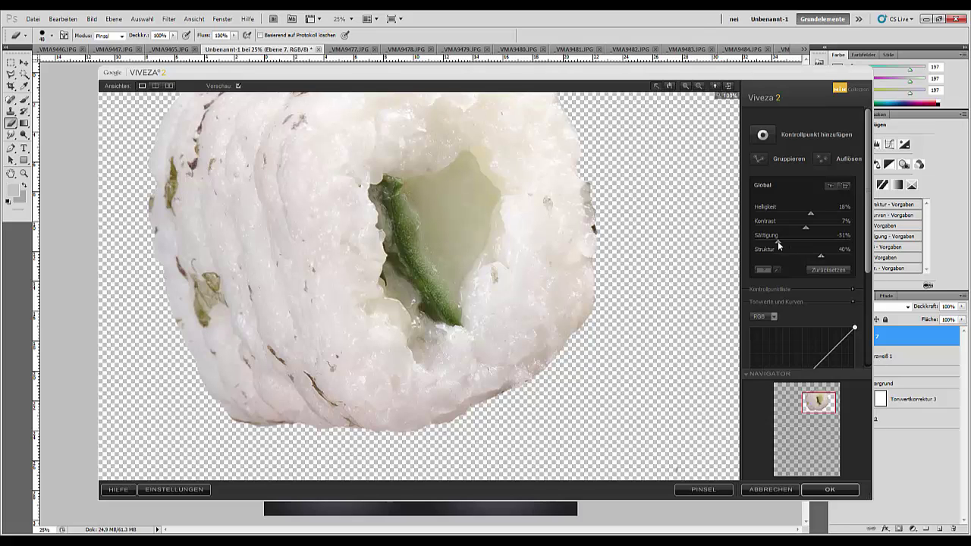
click(830, 490)
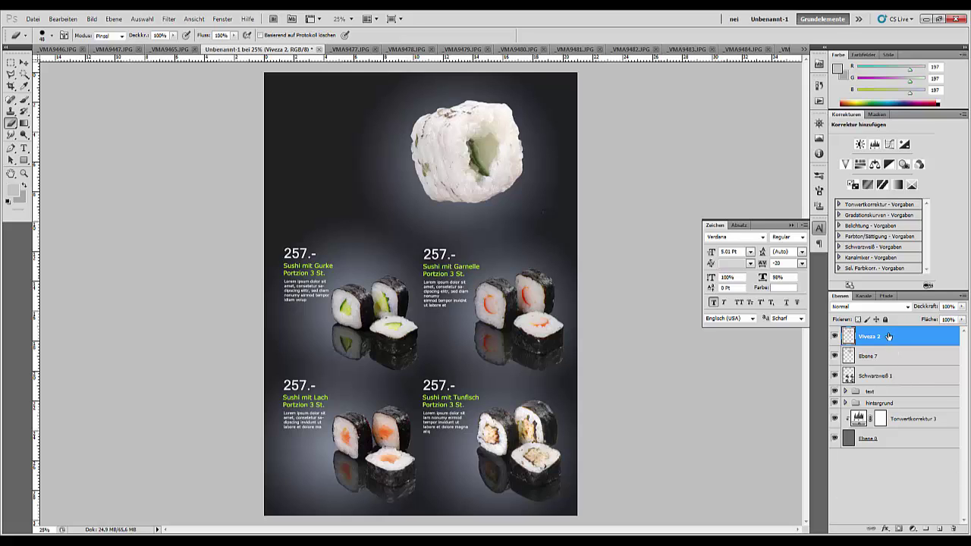
click(834, 339)
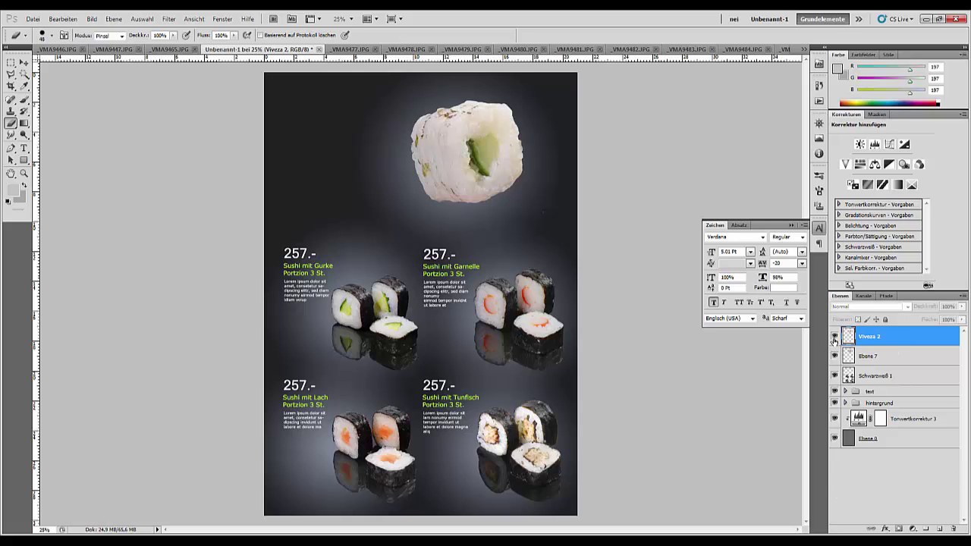
click(835, 338)
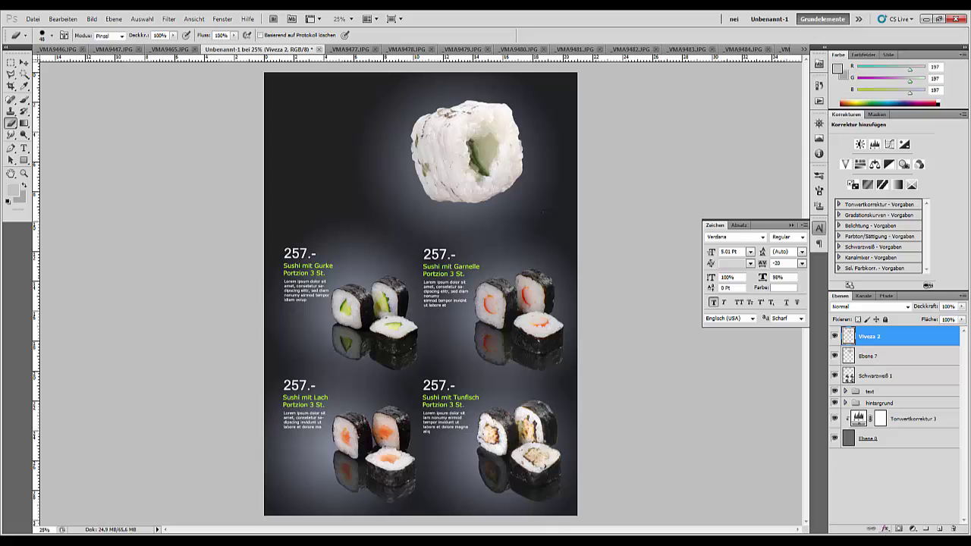
Step: Add a layer mask to the Viveza 2 layer and paint it black over the roll's cucumber filling to bring back the original colour
click(897, 529)
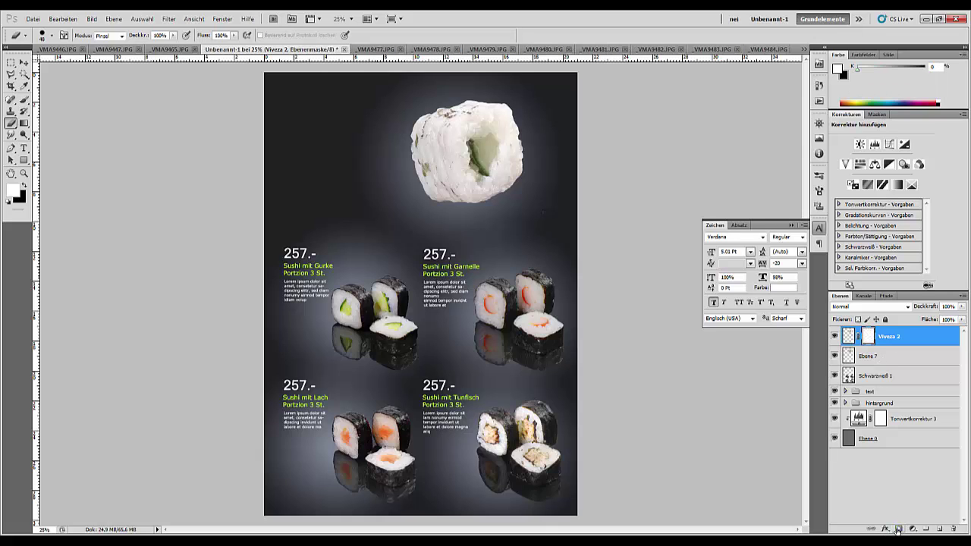
click(24, 99)
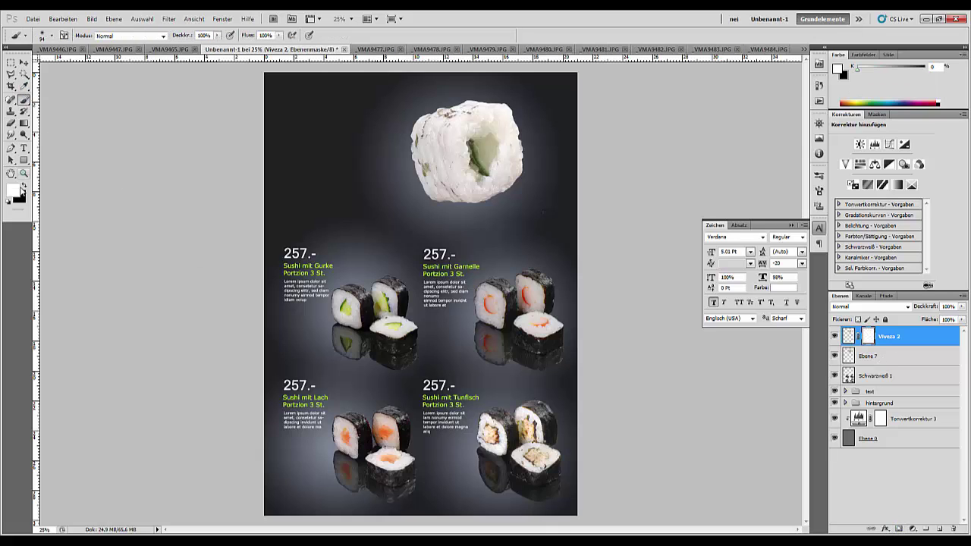
click(24, 186)
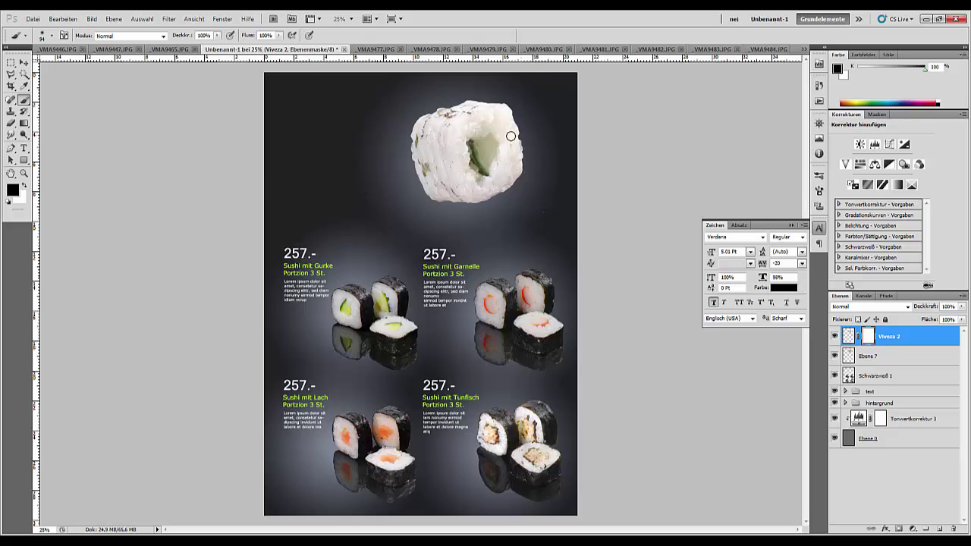
mouse_move(485, 143)
mouse_down()
mouse_move(476, 148)
mouse_move(487, 160)
mouse_move(476, 153)
mouse_move(477, 144)
mouse_move(489, 165)
mouse_move(495, 158)
mouse_move(493, 135)
mouse_move(479, 141)
mouse_move(480, 165)
mouse_move(495, 157)
mouse_move(477, 171)
mouse_move(469, 144)
mouse_move(491, 135)
mouse_move(491, 157)
mouse_move(447, 139)
mouse_up()
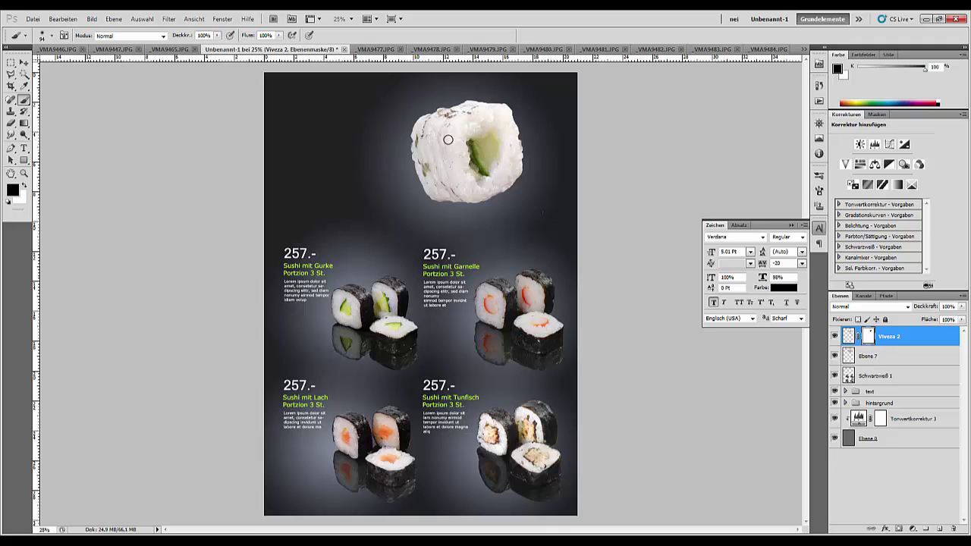
key(ctrl+plus)
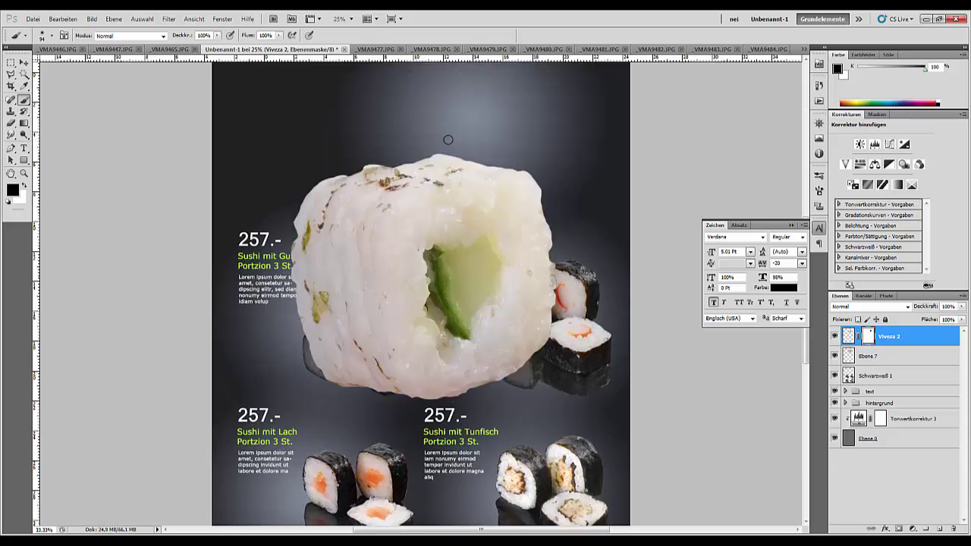
drag(629, 184, 554, 388)
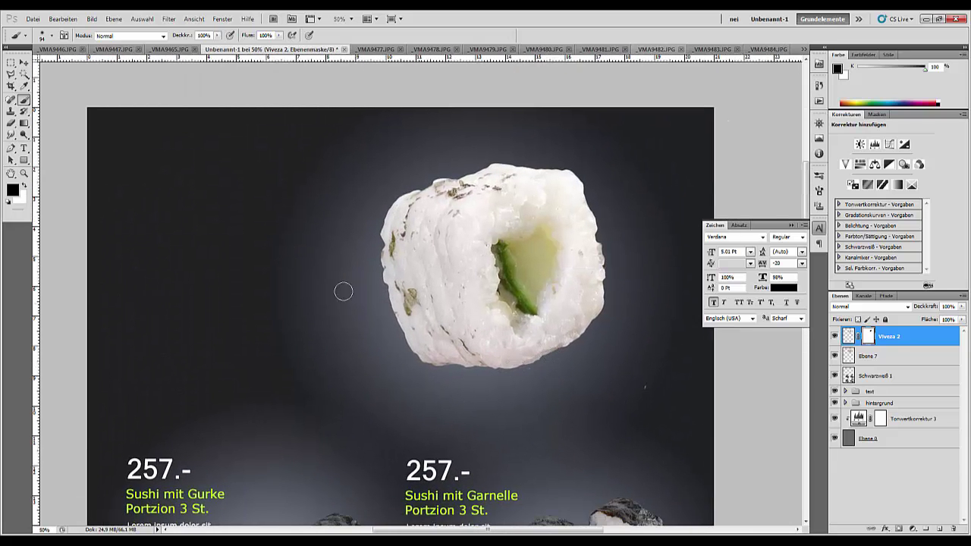
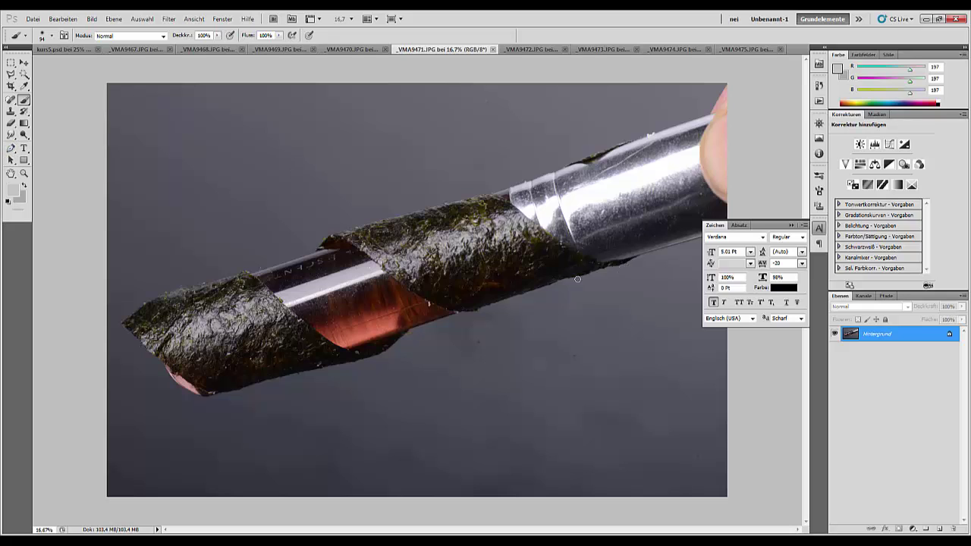
Step: Trace the middle nori strip in _VMA9471.JPG with a closed Pen tool path along its edges
click(12, 149)
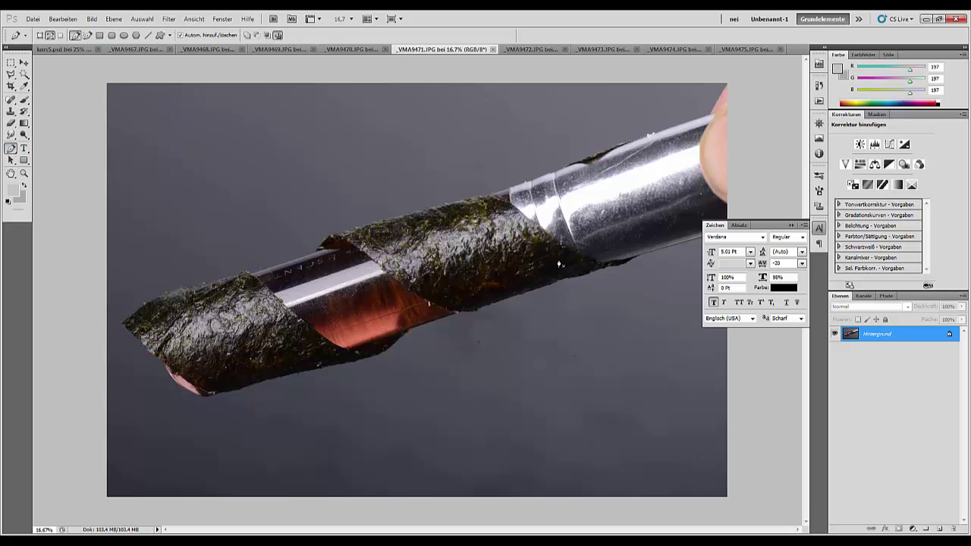
click(602, 263)
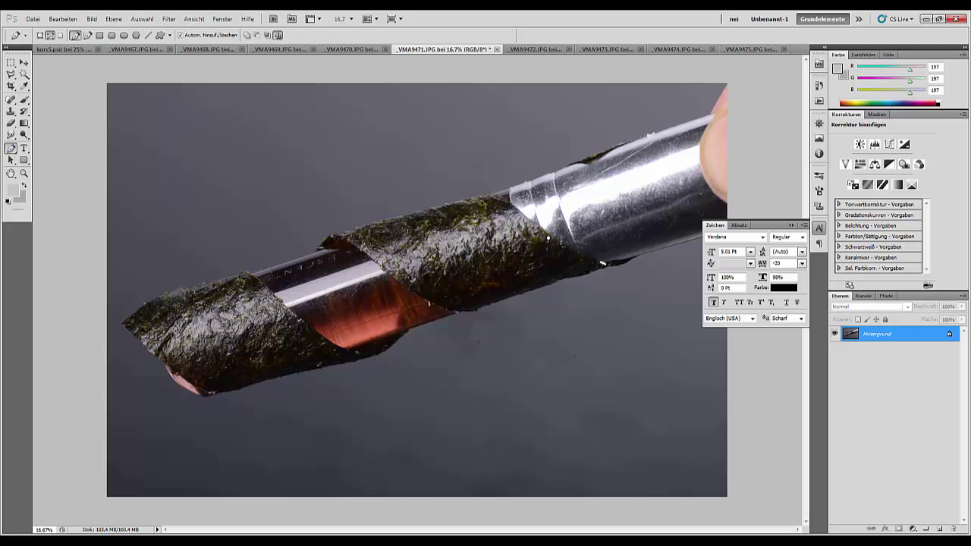
click(491, 196)
click(334, 232)
drag(455, 312, 464, 314)
click(568, 279)
click(602, 264)
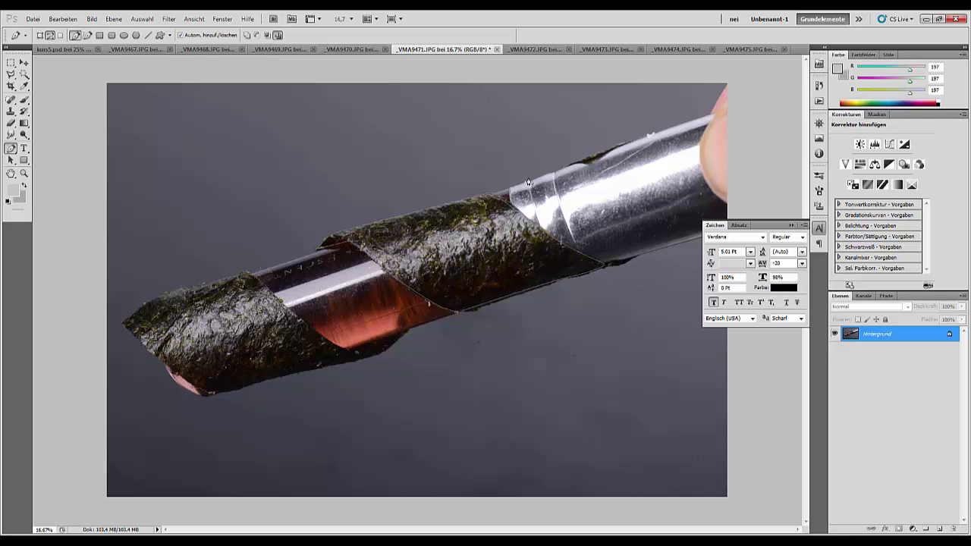
Step: Turn the path around the nori strip into a selection and copy it to a new layer
right_click(464, 251)
click(502, 296)
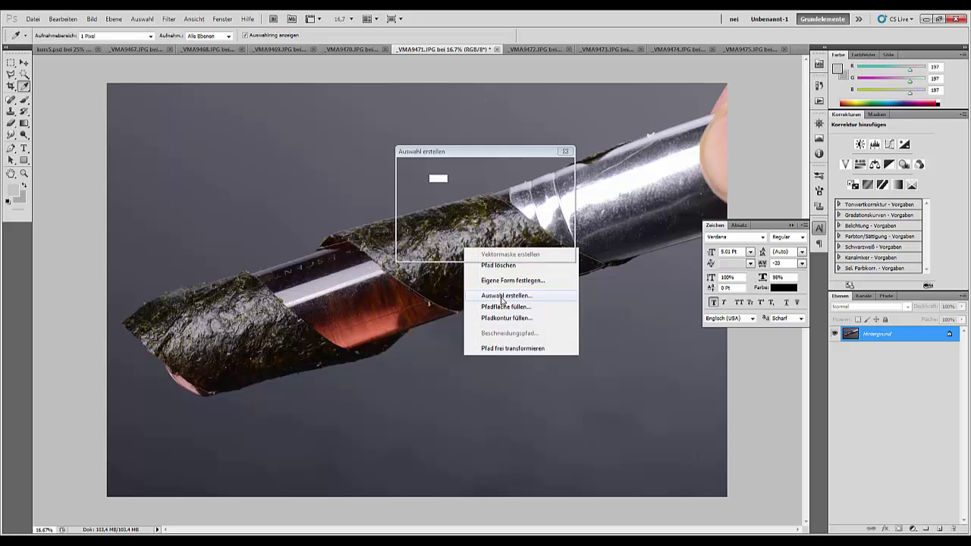
click(543, 173)
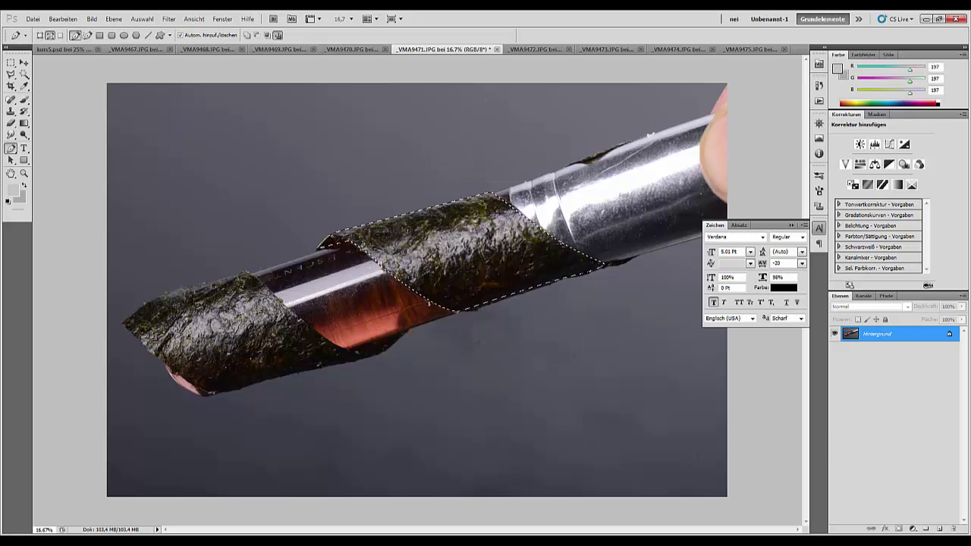
key(ctrl+j)
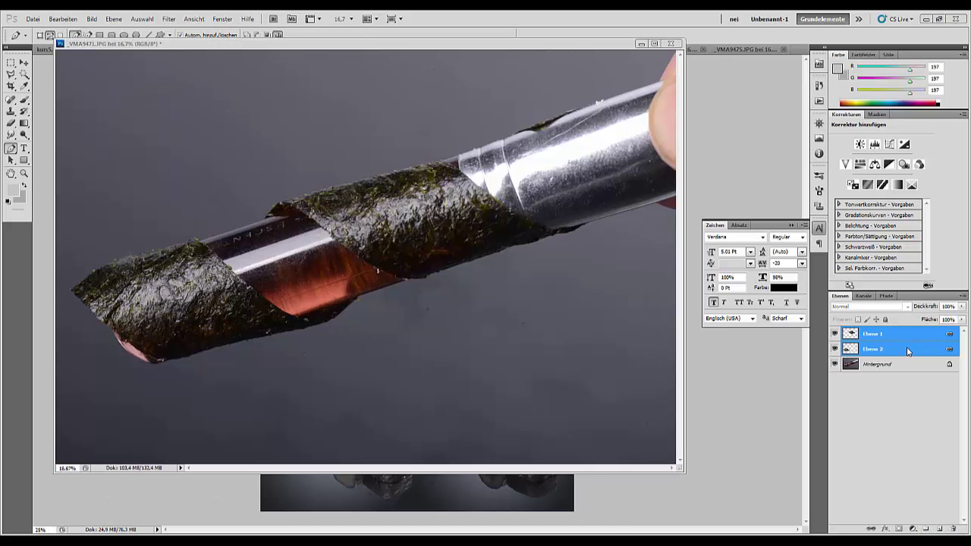
Step: Check the two cut-out nori pieces with the background layer hidden, show it again, and return to the kurs5.psd flyer
click(835, 365)
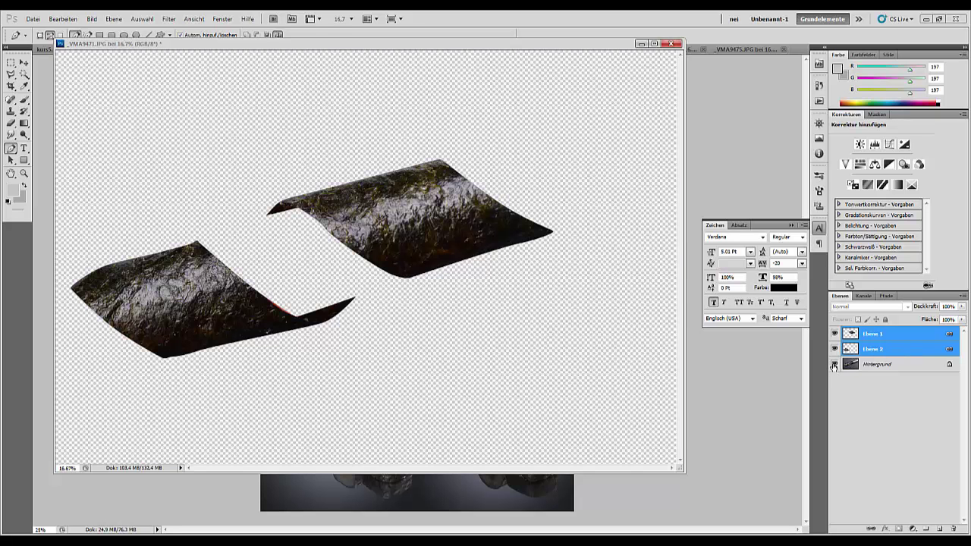
click(834, 365)
click(638, 45)
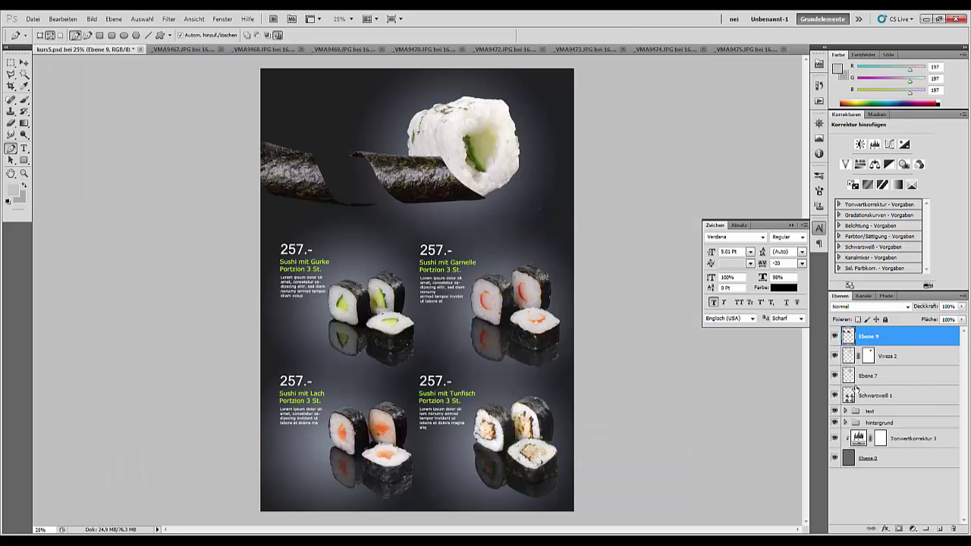
Step: Warp the nori strip on Ebene 9, raising its upper outer corner and pulling the lower outer corner inward
key(ctrl+t)
right_click(383, 180)
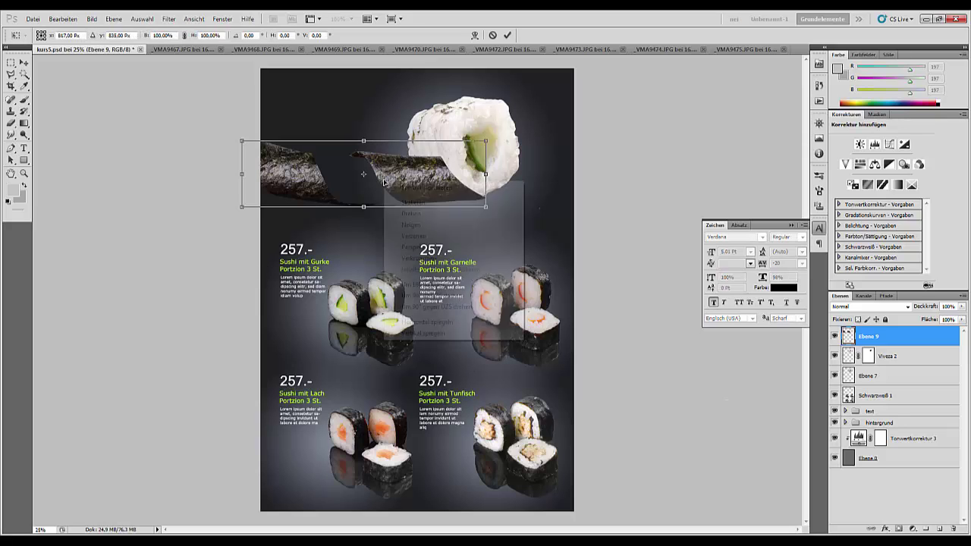
click(410, 258)
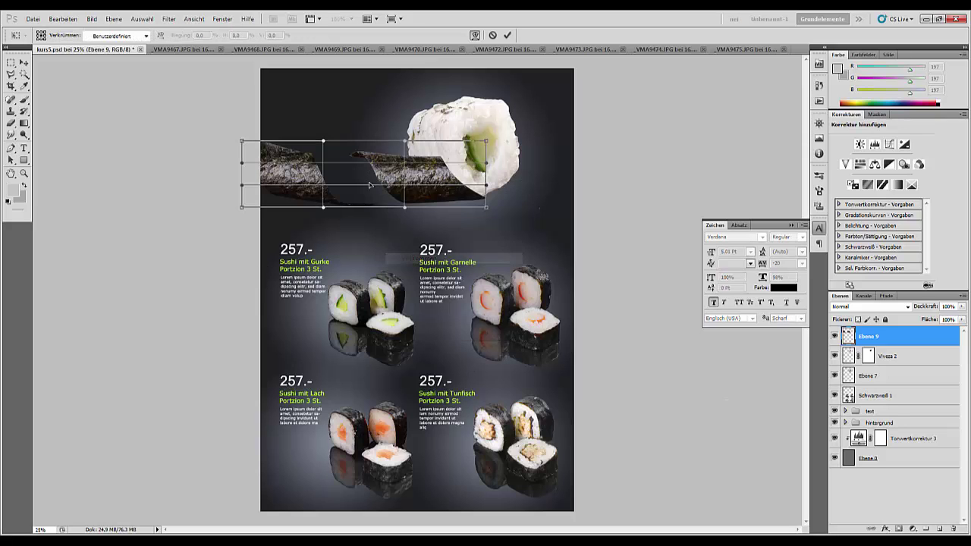
drag(369, 161, 240, 132)
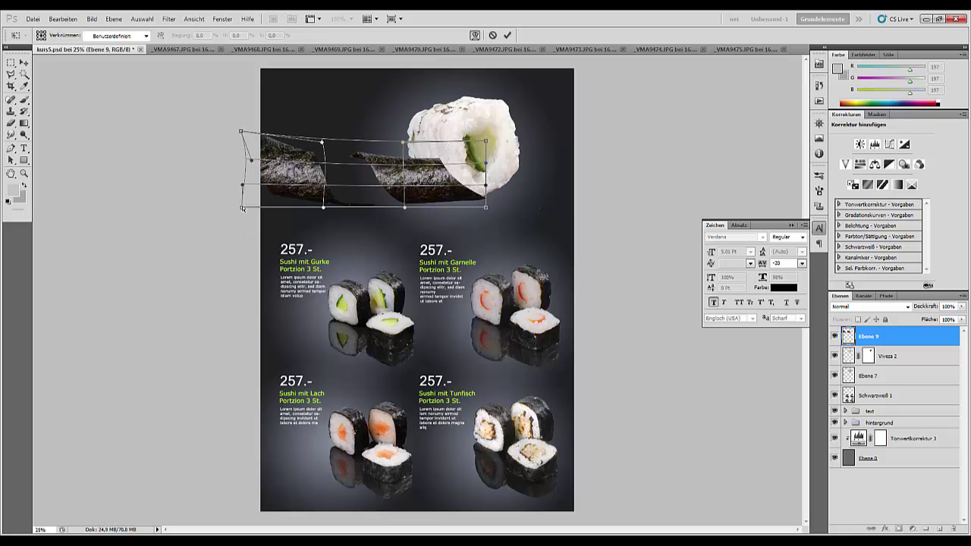
drag(242, 209, 277, 207)
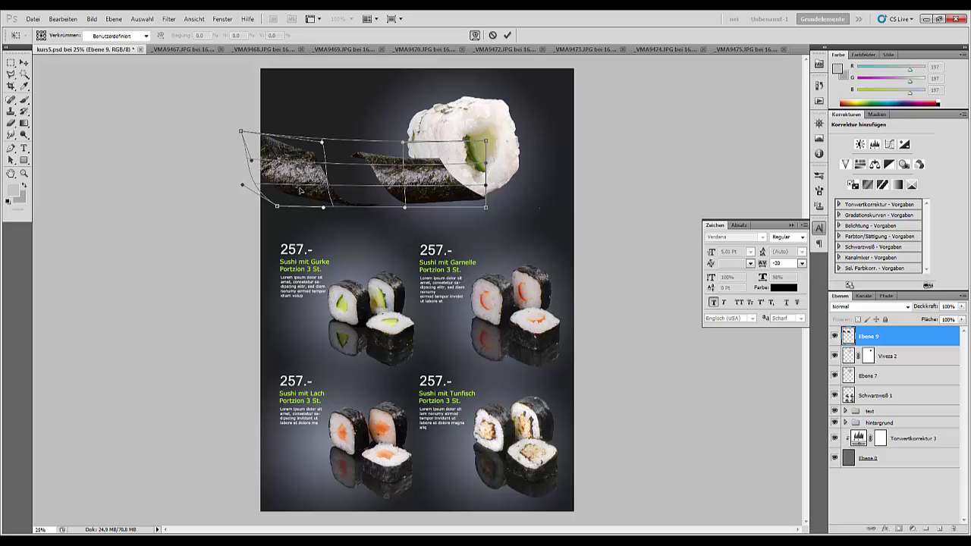
key(Return)
key(p)
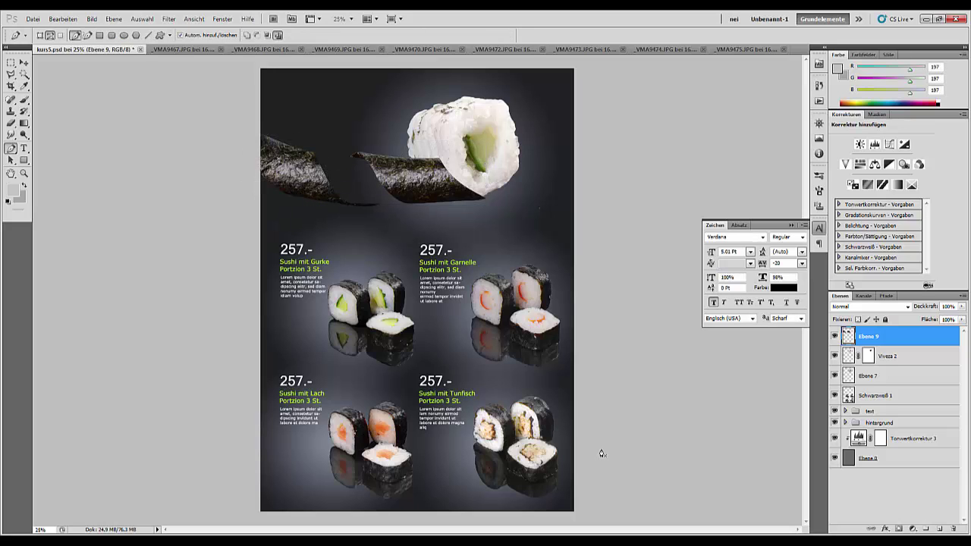
key(ctrl+plus)
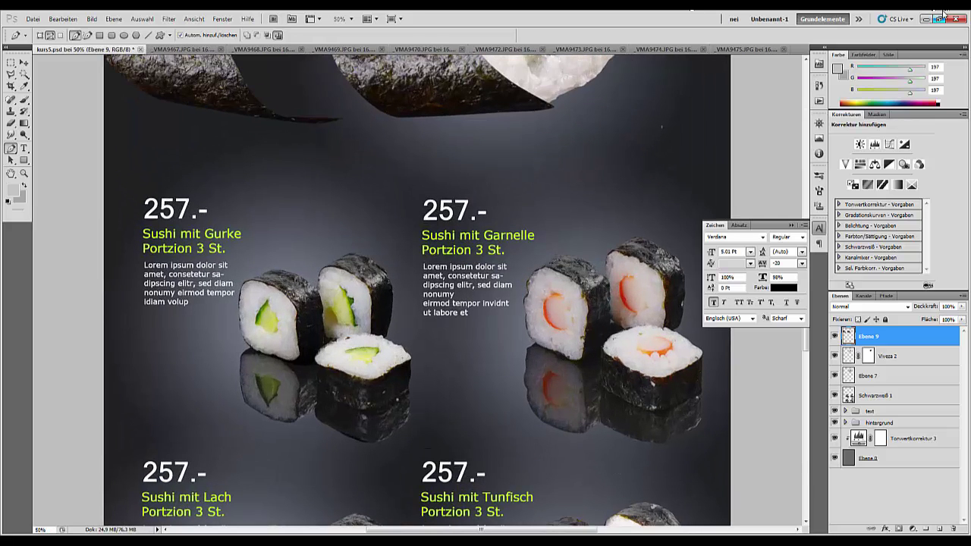
drag(416, 196, 447, 352)
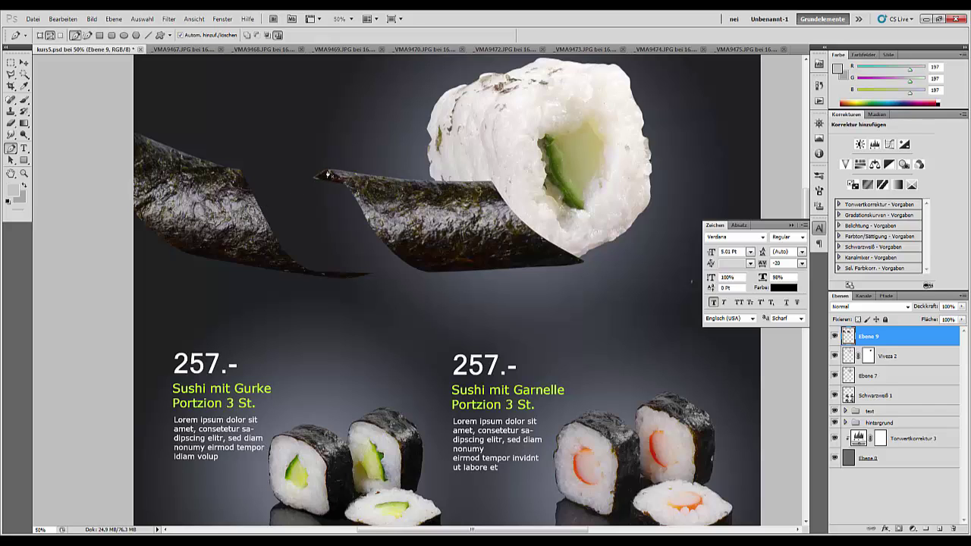
click(313, 174)
click(292, 191)
click(270, 229)
drag(294, 268, 358, 276)
drag(322, 271, 344, 264)
key(ctrl+Return)
key(Delete)
Step: Draw a closed, curved Pen tool path that bridges the gap between the two nori pieces and overlaps their edges
drag(298, 188, 273, 216)
drag(246, 250, 362, 222)
click(361, 220)
drag(328, 168, 361, 182)
drag(301, 189, 278, 216)
drag(248, 252, 246, 242)
ctrl+click(303, 189)
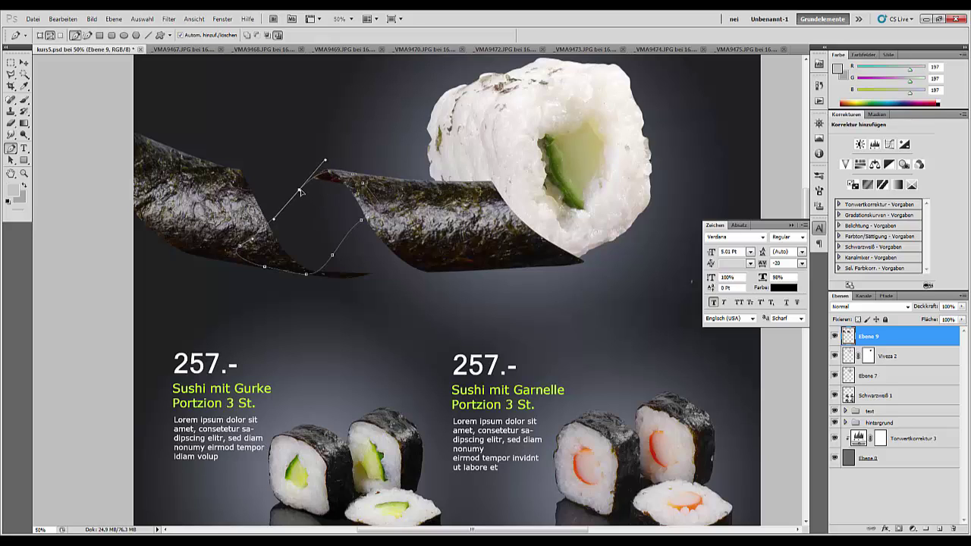
click(363, 223)
drag(333, 258, 321, 275)
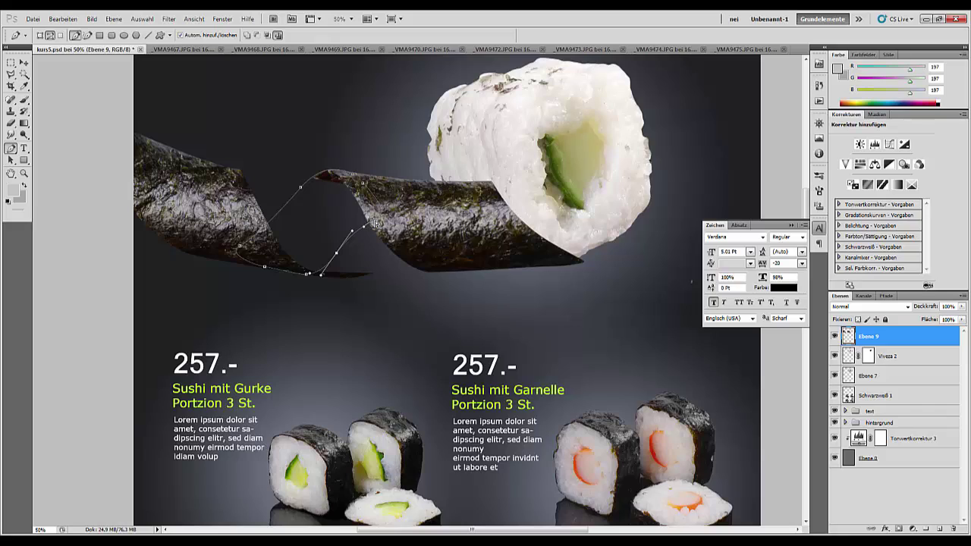
key(ctrl+z)
ctrl+click(369, 180)
Step: Pick _VMA9469.JPG from the nori photos and trace its middle nori strip with a closed Pen tool path
click(581, 51)
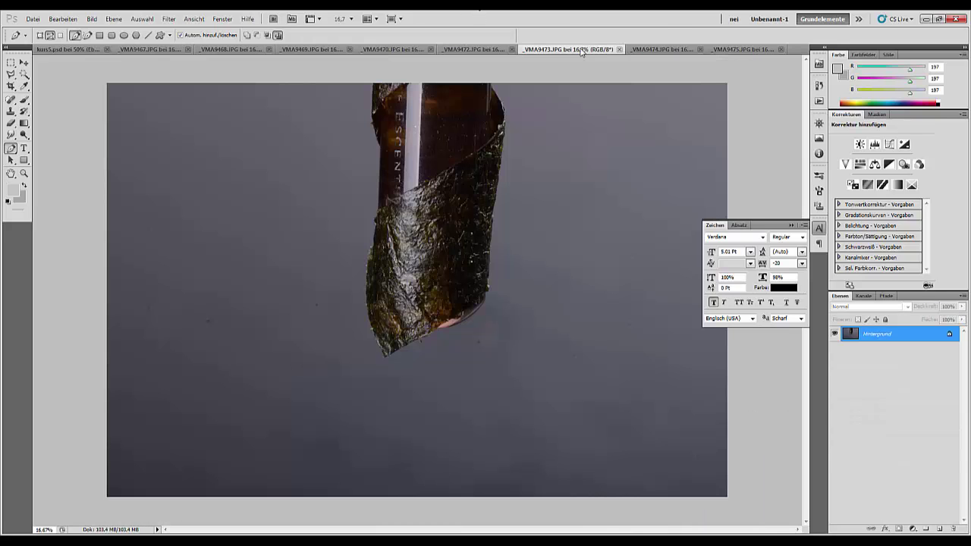
click(474, 50)
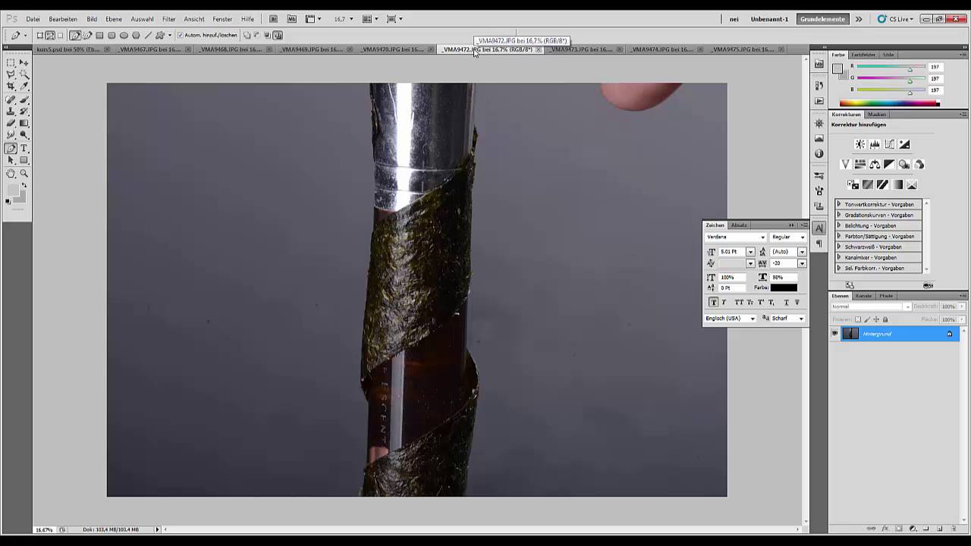
click(402, 50)
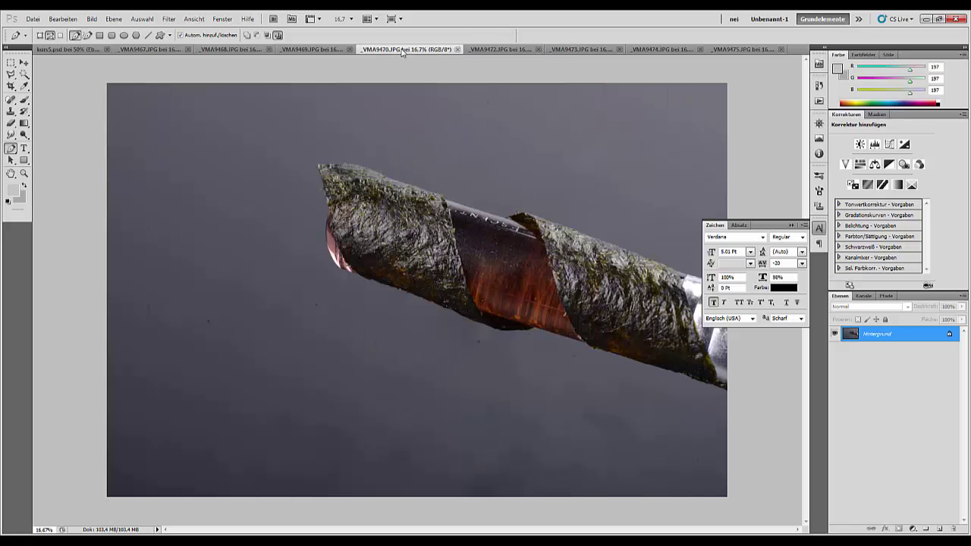
click(324, 50)
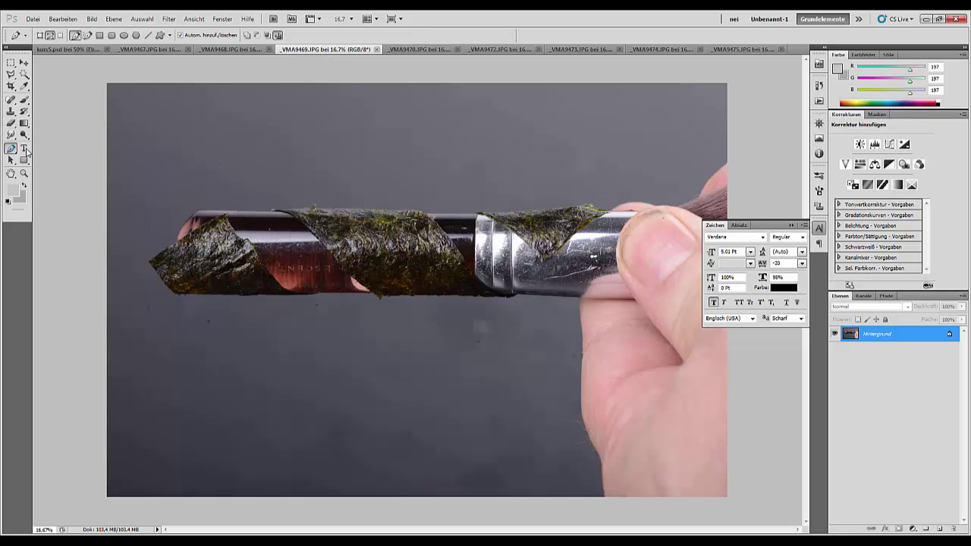
click(424, 213)
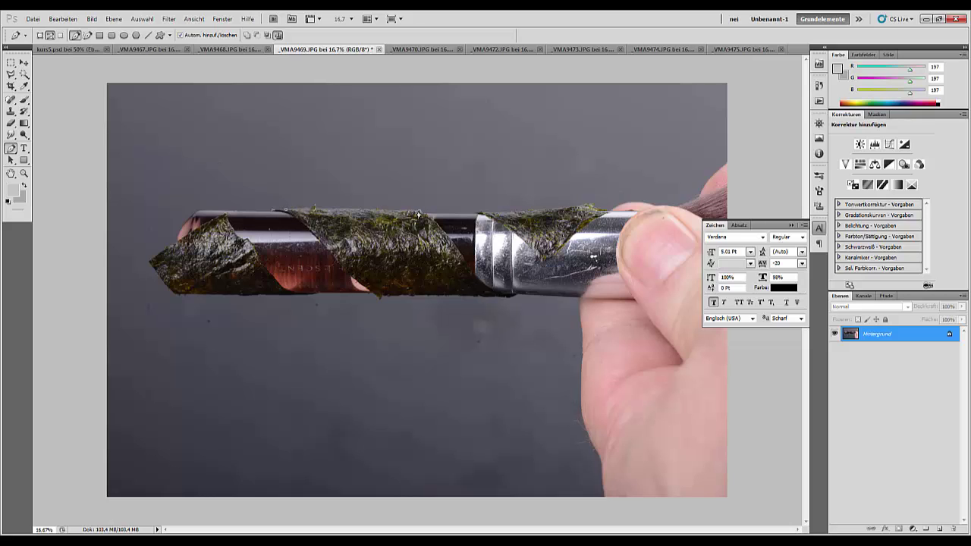
click(480, 283)
click(493, 292)
click(377, 296)
click(360, 282)
click(287, 213)
key(Return)
Step: Turn the nori strip path in _VMA9469.JPG into a new selection with a 1-pixel radius and copy the selected strip
right_click(374, 243)
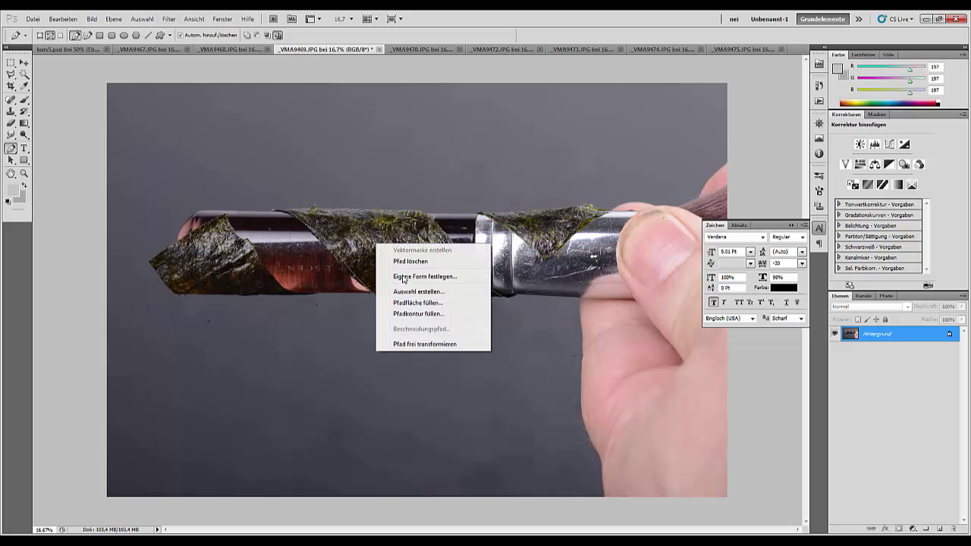
click(400, 294)
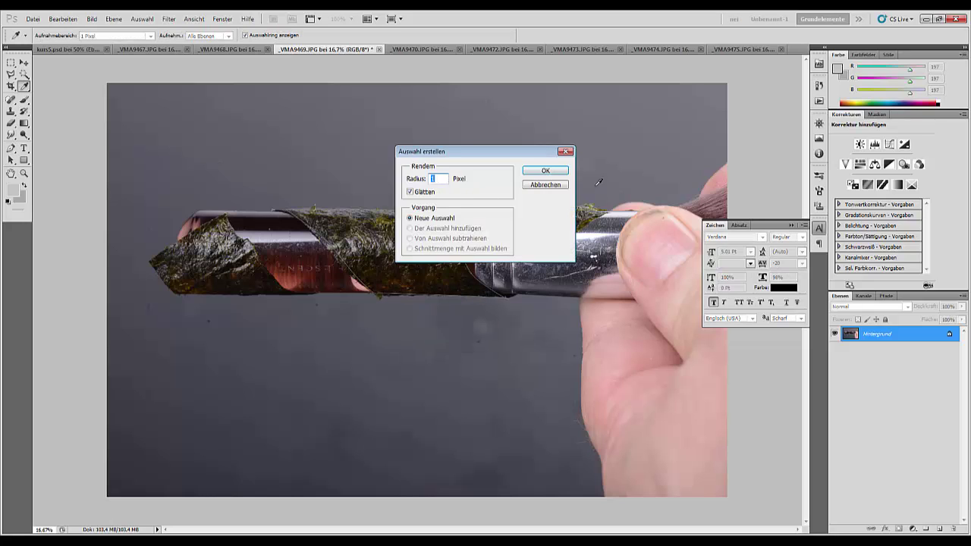
click(551, 169)
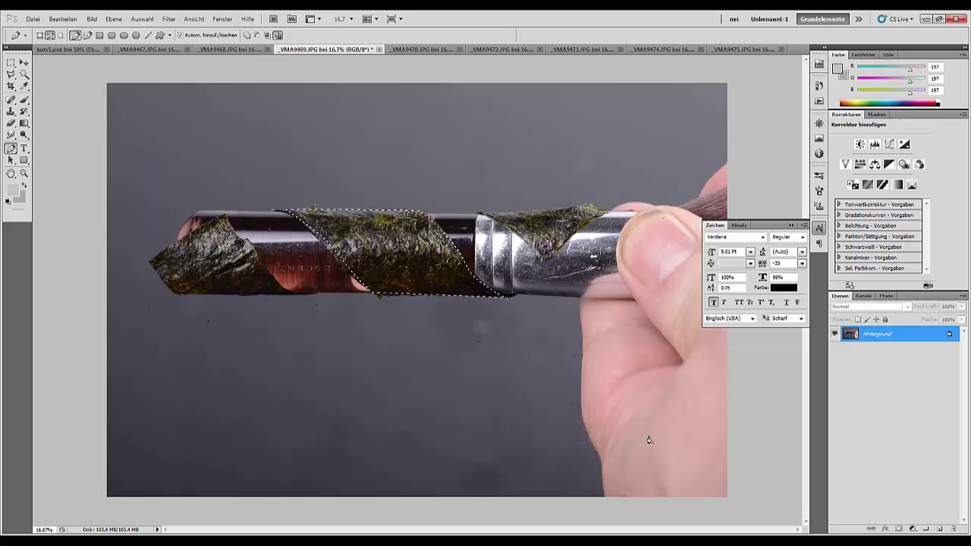
Step: Return to kurs5.psd and turn the bridging path between the nori pieces into a new selection with a 1-pixel radius
click(60, 49)
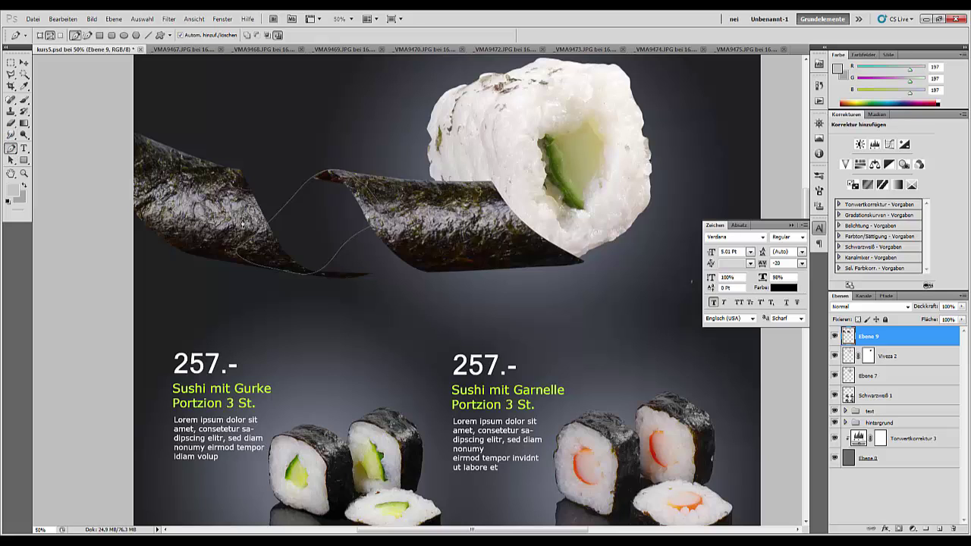
right_click(295, 226)
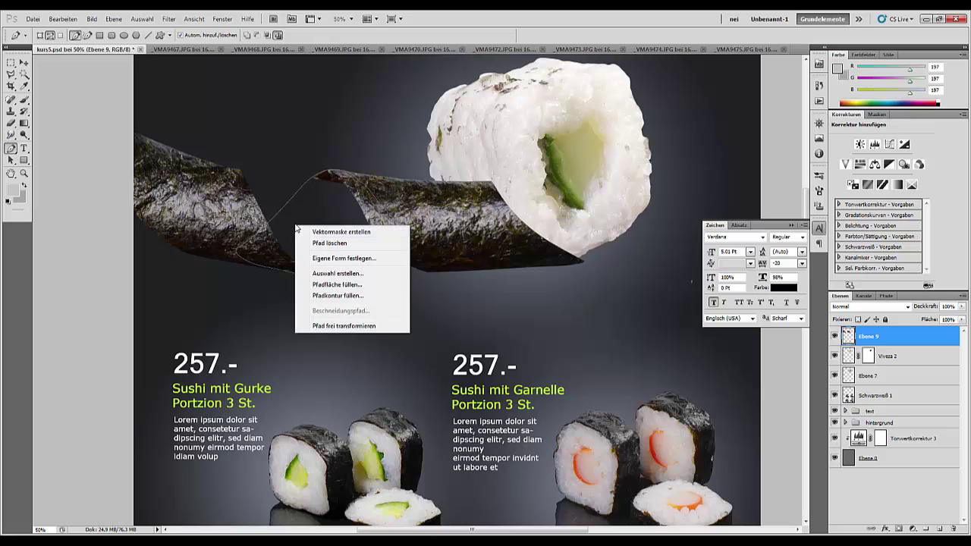
click(340, 274)
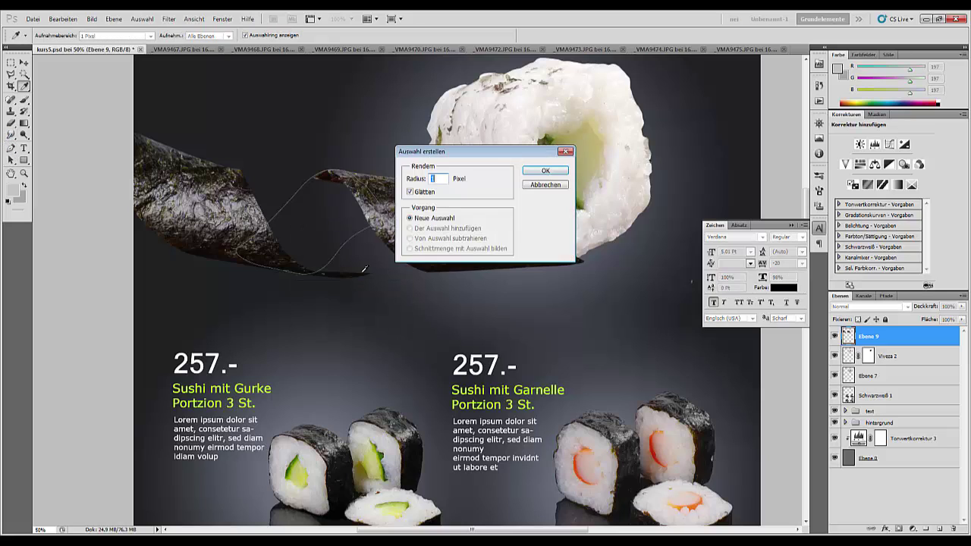
click(546, 172)
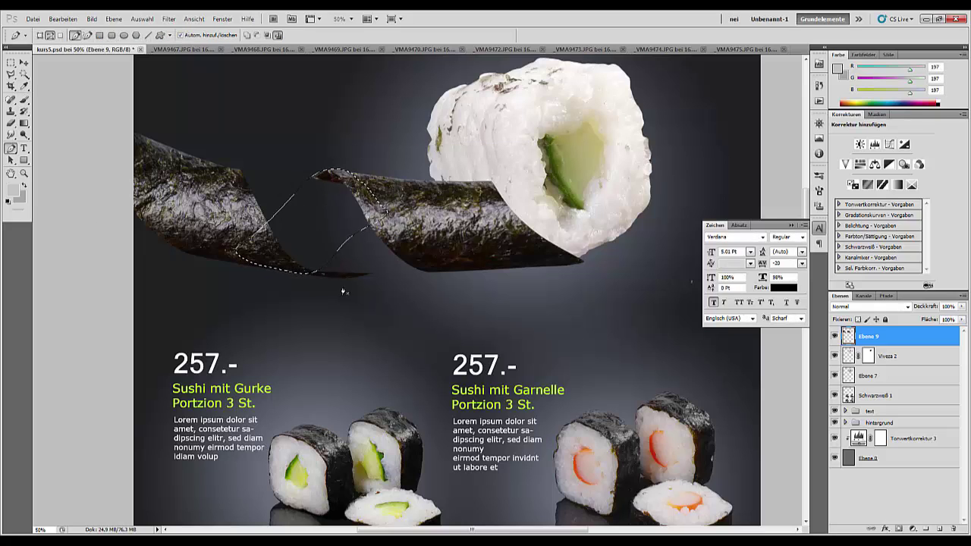
Step: Create a new layer above Viveza 2 and paste the copied nori strip into the active selection as a masked layer
click(911, 357)
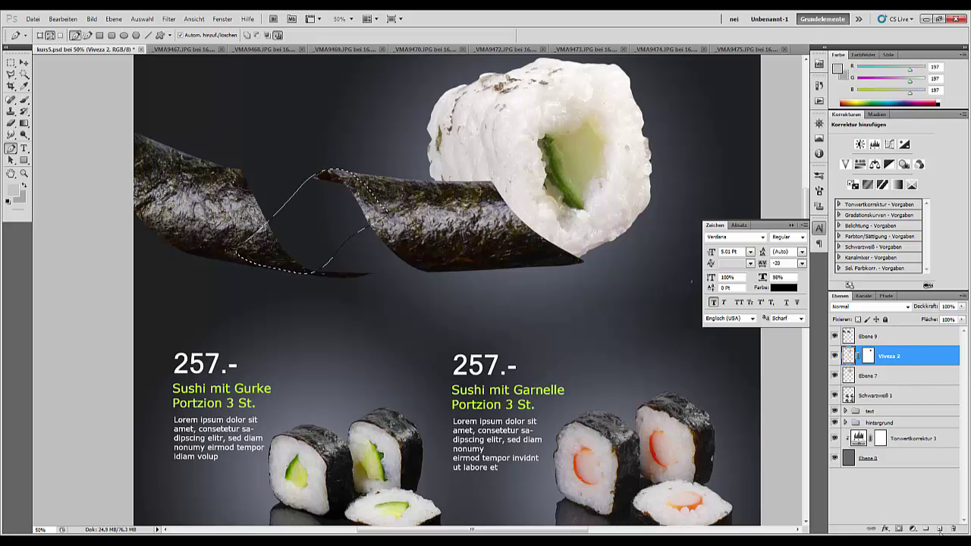
click(939, 529)
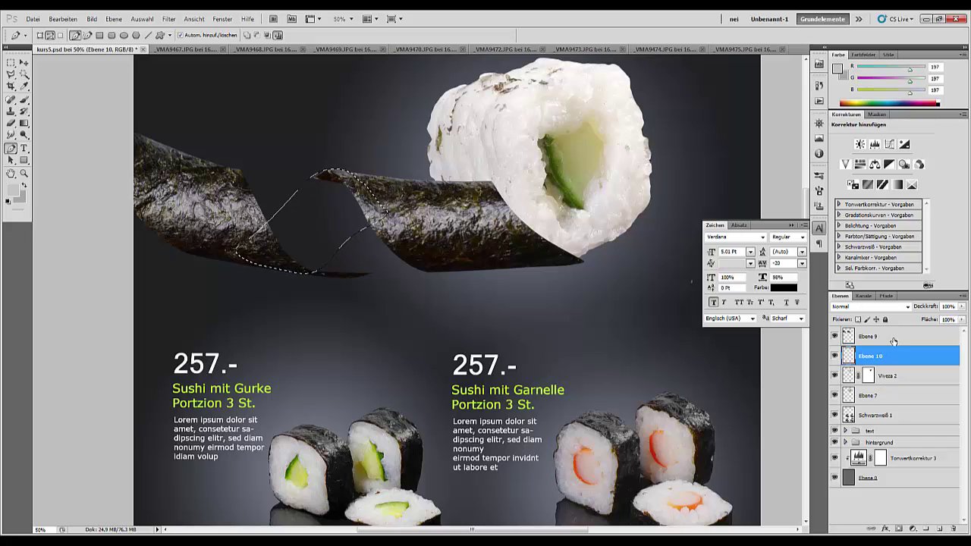
key(ctrl+shift+alt+v)
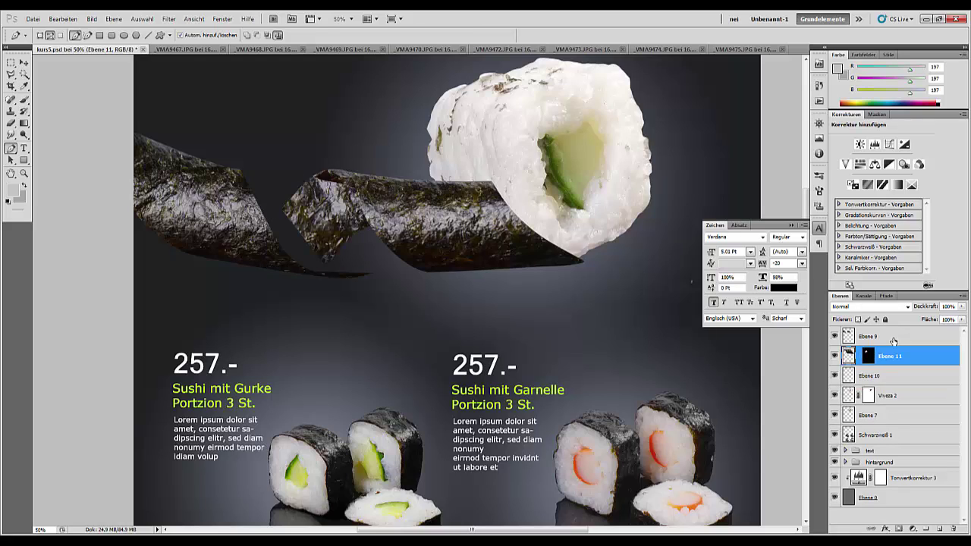
Step: Scale the pasted nori on Ebene 11 proportionally to 94.33% so it fills the gap between the two strips
key(ctrl+t)
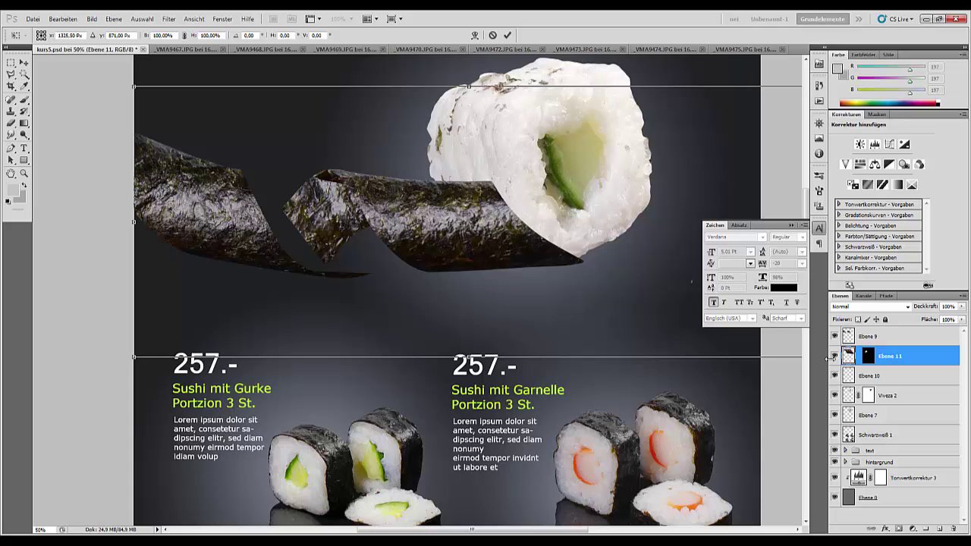
key(ctrl+minus)
key(ctrl+minus)
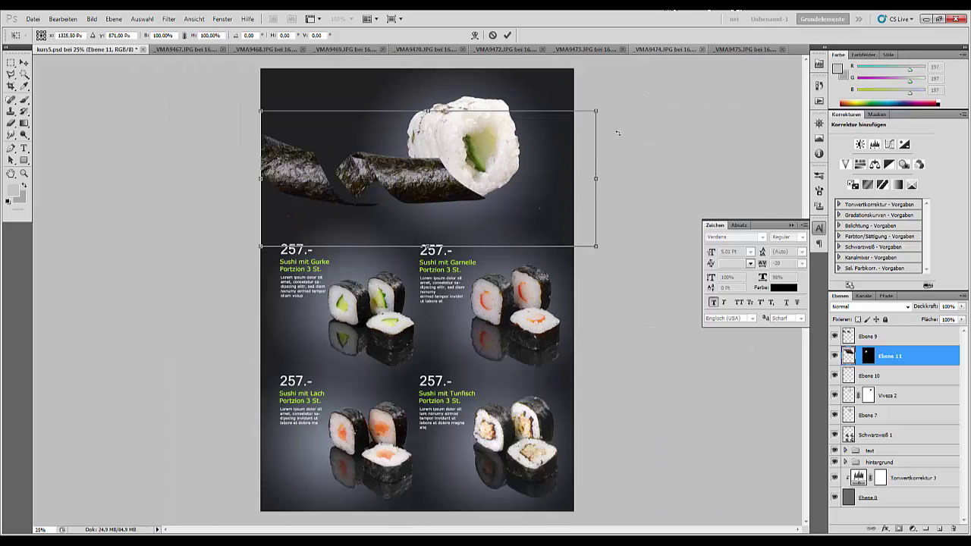
drag(597, 111, 545, 90)
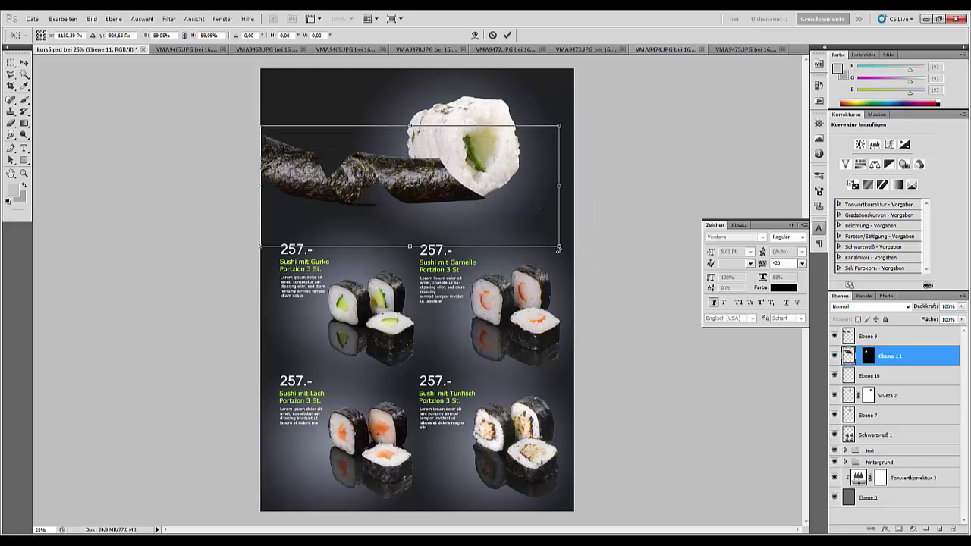
drag(560, 247, 575, 259)
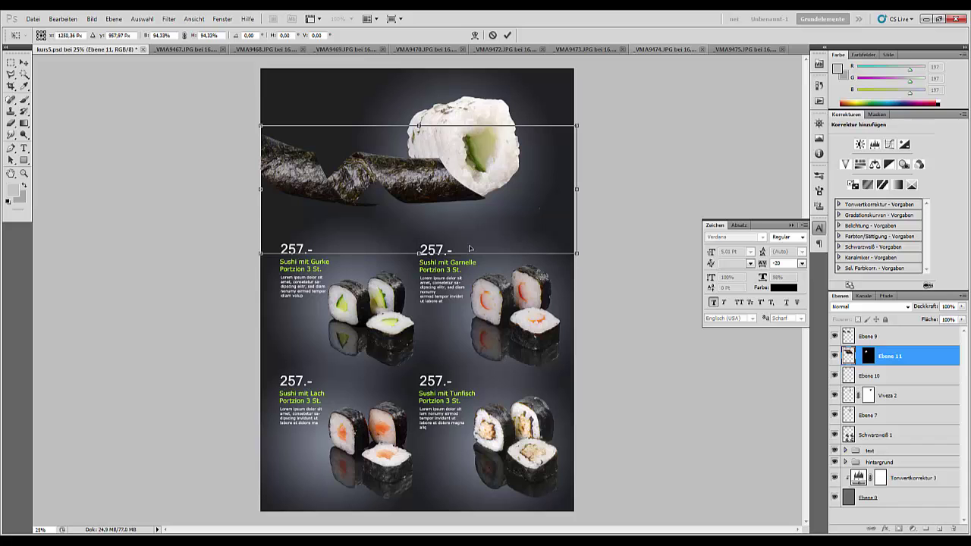
key(Return)
key(p)
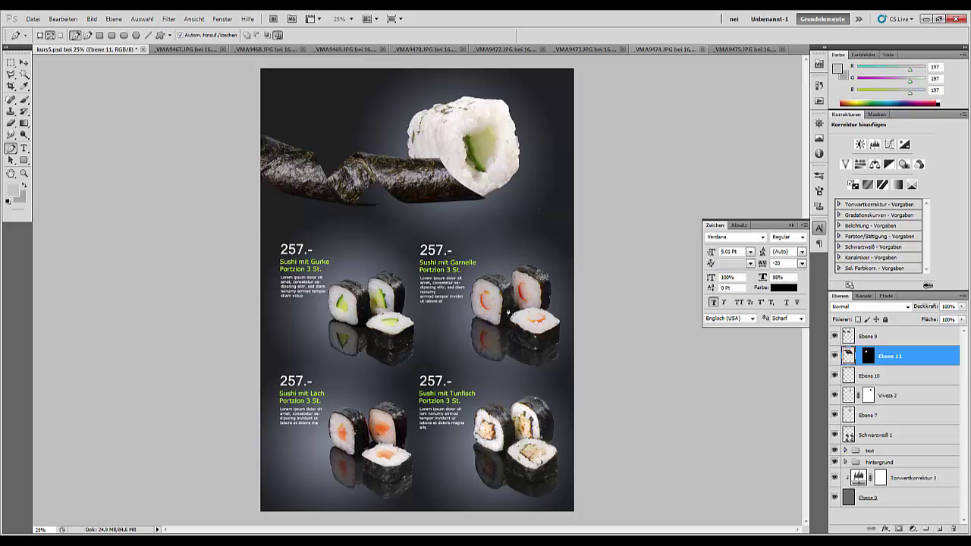
Step: Apply the layer mask of Ebene 11 permanently and clear the selection
key(ctrl+plus)
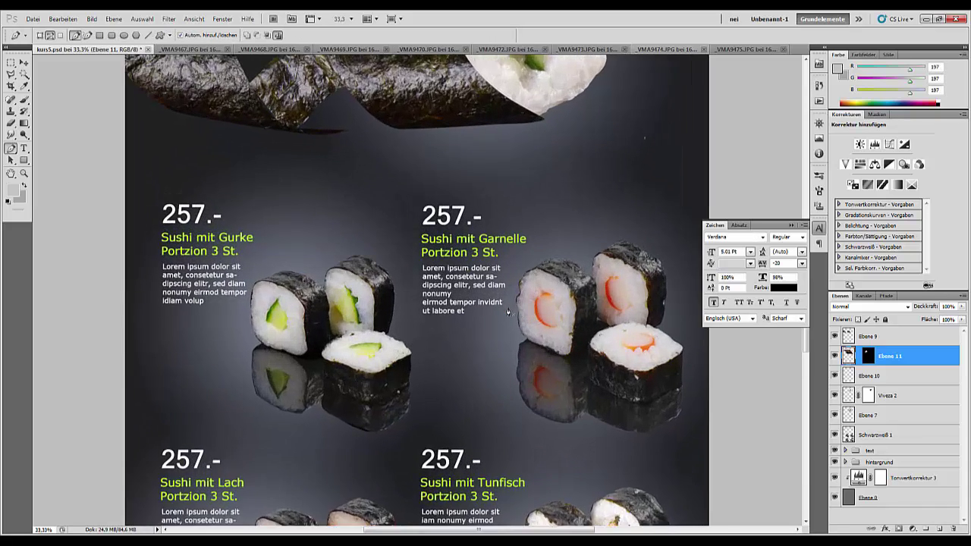
drag(438, 236, 437, 307)
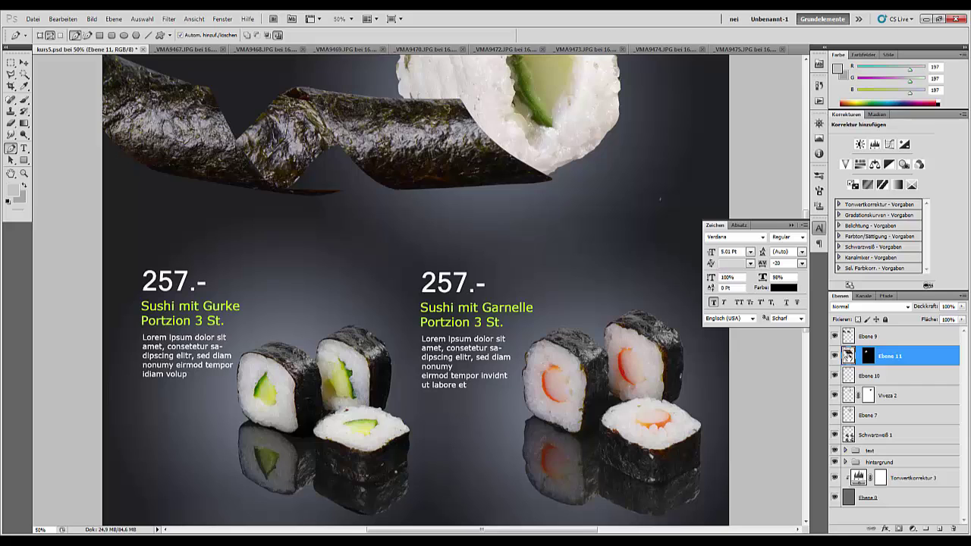
ctrl+click(867, 356)
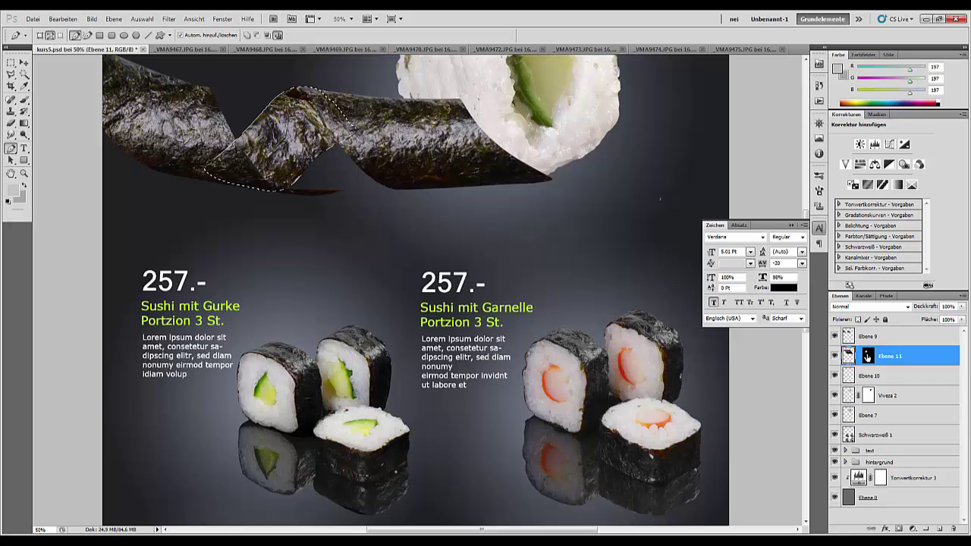
right_click(867, 356)
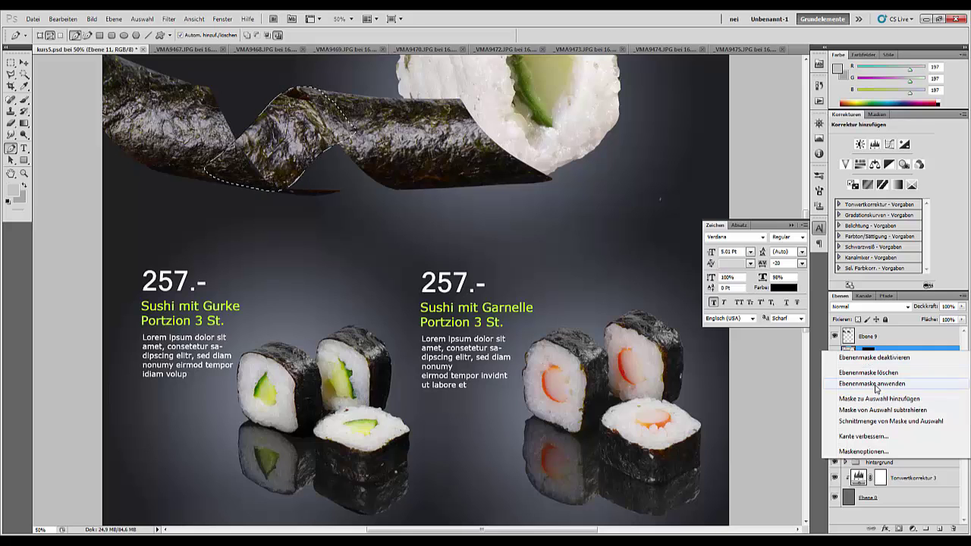
click(876, 384)
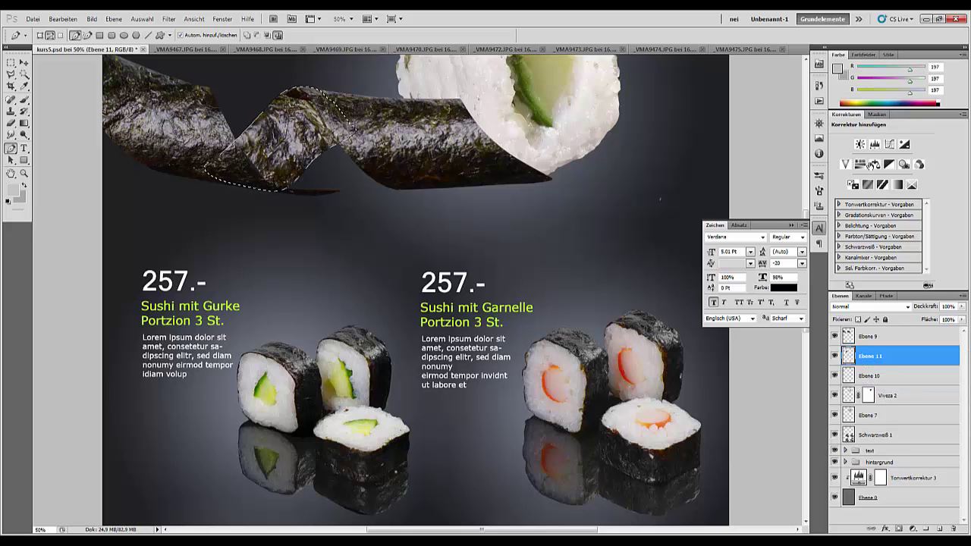
key(ctrl+d)
Step: Darken Ebene 11 with a clipped Levels adjustment, lowering the output white to about 125 and the midtones to 0.41
key(ctrl+minus)
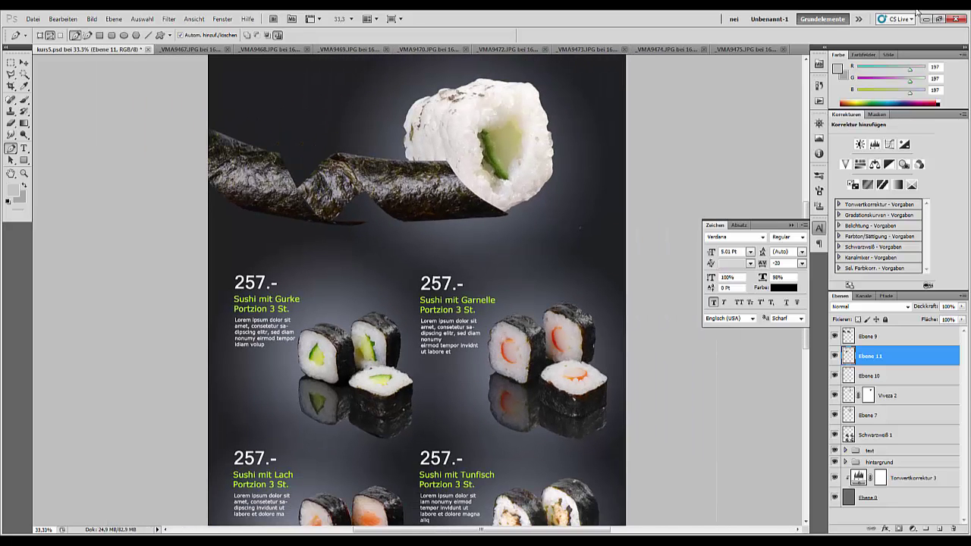
click(874, 144)
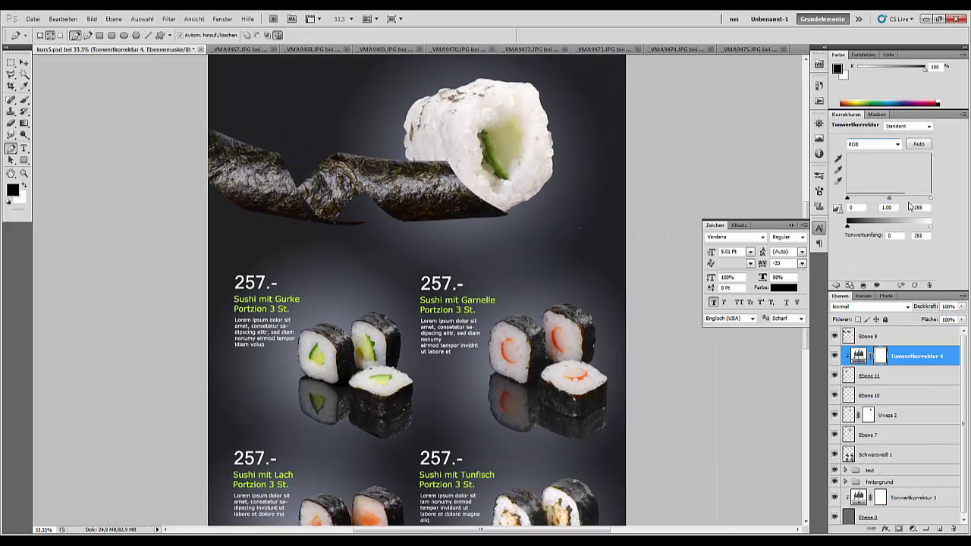
drag(931, 231, 888, 232)
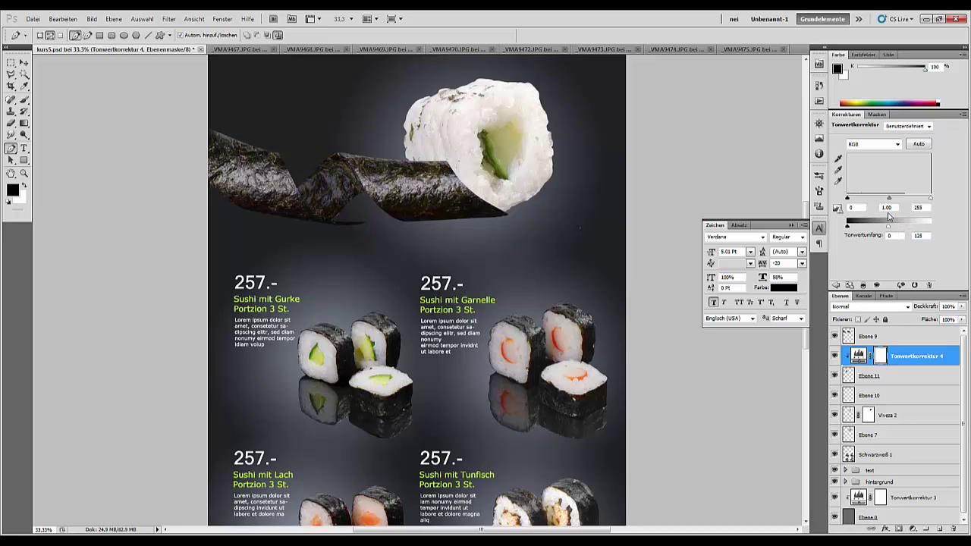
drag(889, 199, 910, 205)
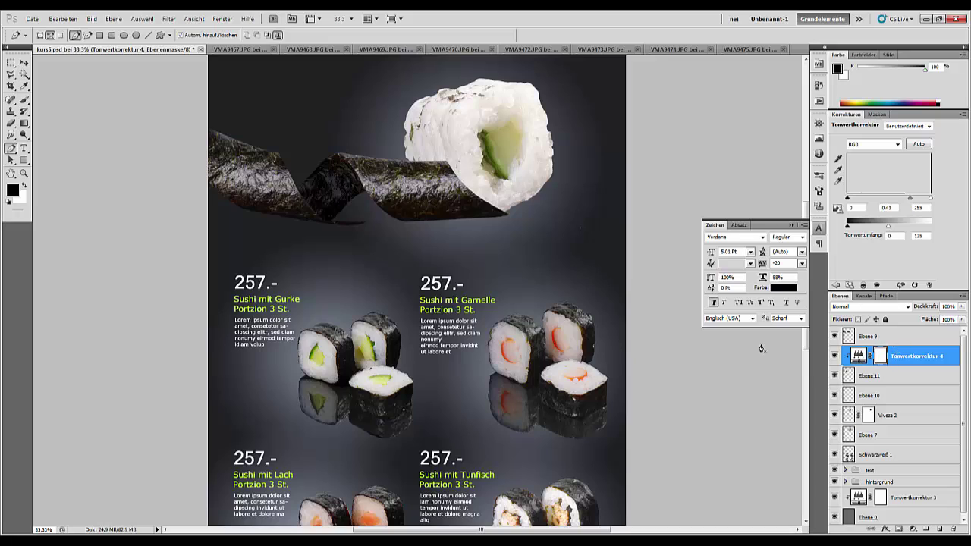
Step: Paint black on the Levels mask with the Brush at 19% opacity over the lower inner part of the connecting nori piece
click(25, 100)
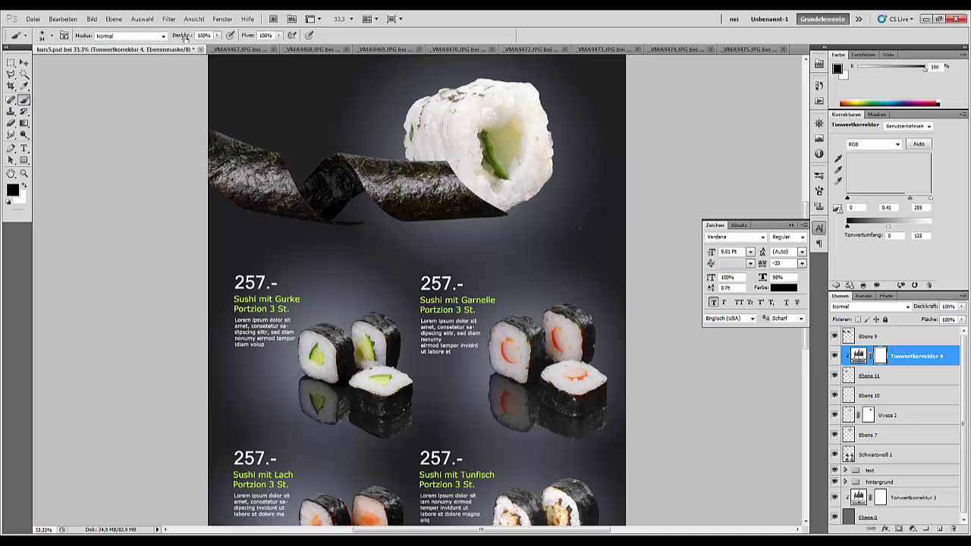
key(1)
key(9)
mouse_move(337, 189)
mouse_down()
mouse_move(308, 179)
mouse_move(350, 222)
mouse_move(365, 204)
mouse_move(333, 167)
mouse_move(380, 228)
mouse_up()
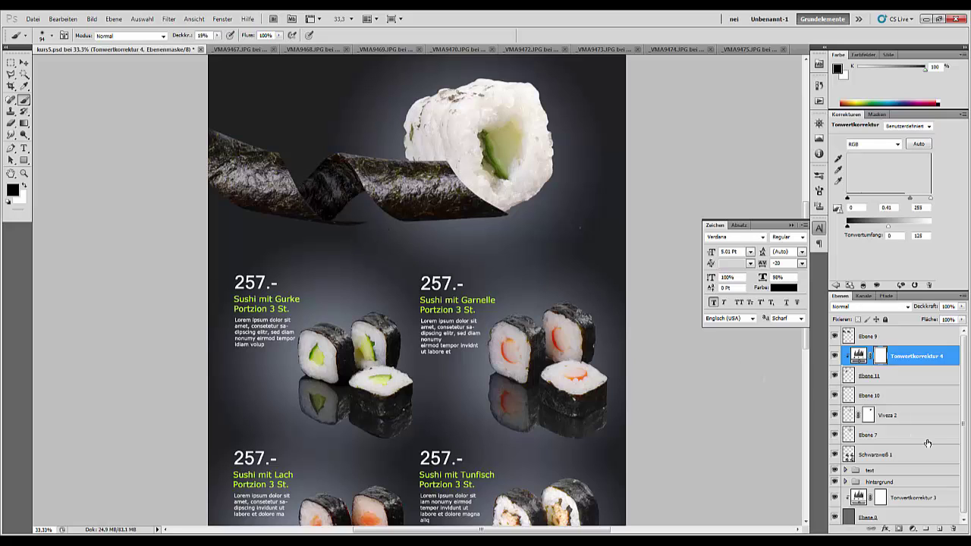
Step: Erase the stray nori tip sticking out below the connecting piece on Ebene 9 with the Eraser at 100% opacity
click(854, 342)
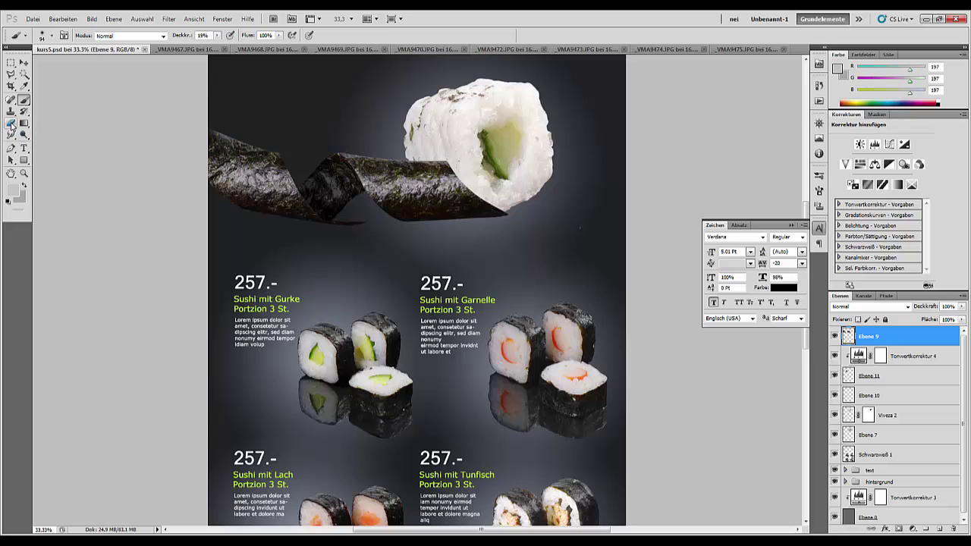
click(11, 123)
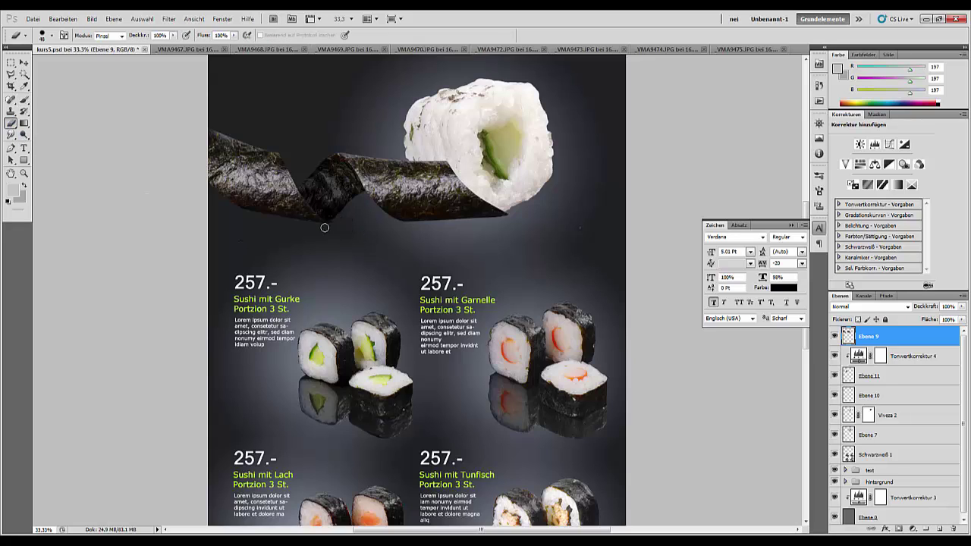
key(ctrl+plus)
key(ctrl+plus)
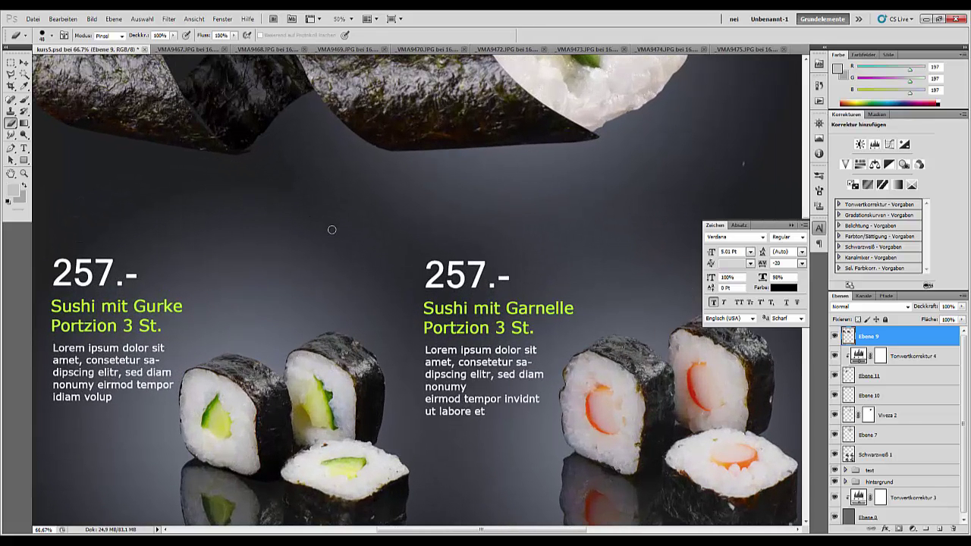
drag(412, 461, 463, 510)
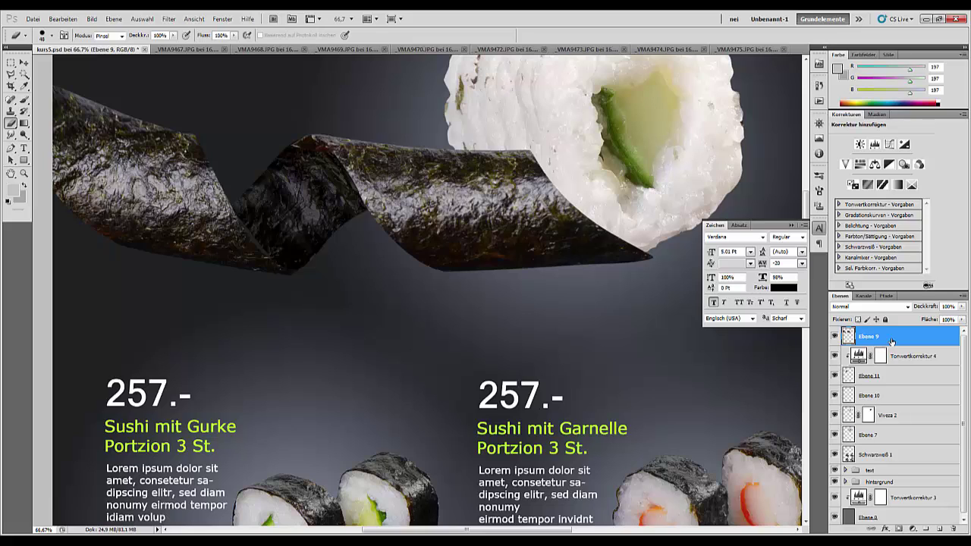
Step: Merge Ebene 11, its clipped Levels adjustment Tonwertkorrektur 4 and Ebene 9 into one layer
click(882, 377)
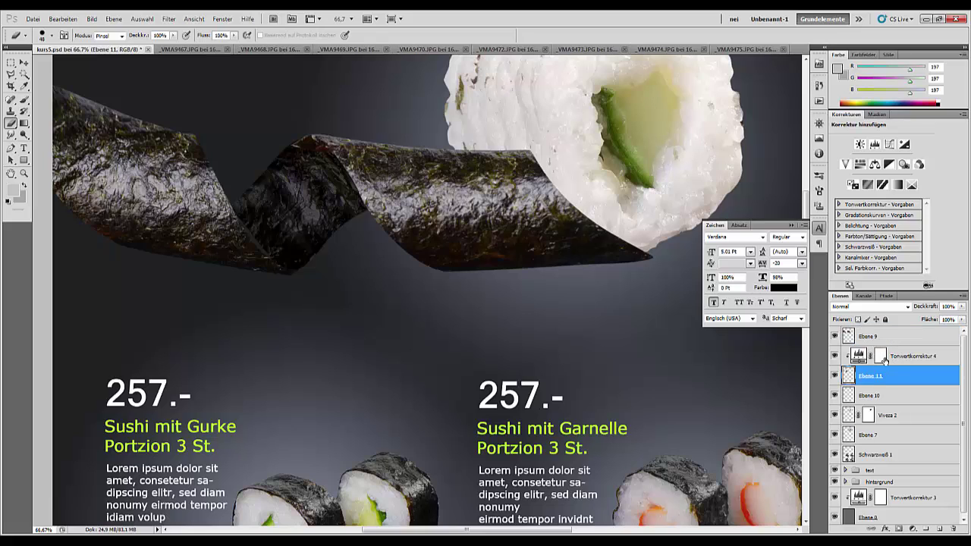
shift+click(895, 336)
key(ctrl+e)
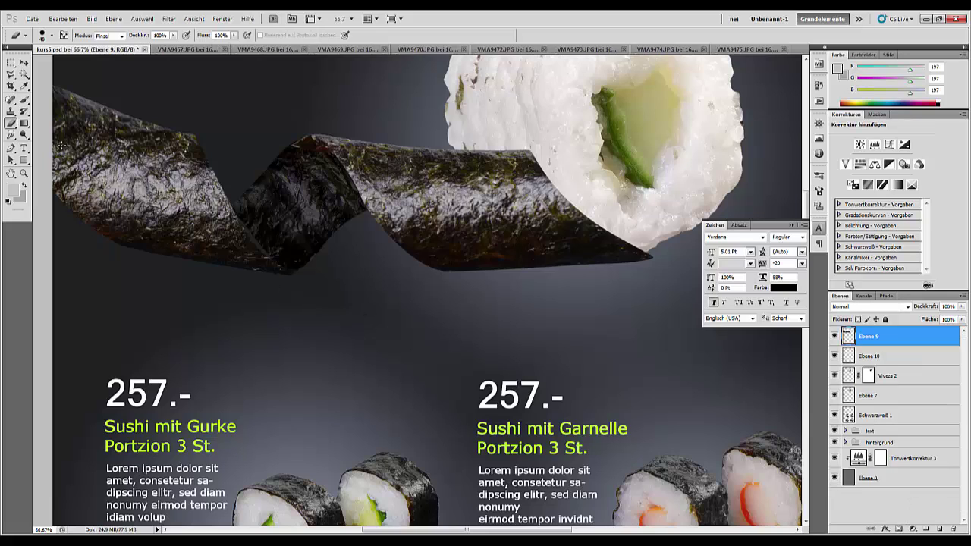
Step: Soften the seam around the connecting nori piece with the Smudge tool at 40 px, mode Aufhellen and 83% strength
click(12, 134)
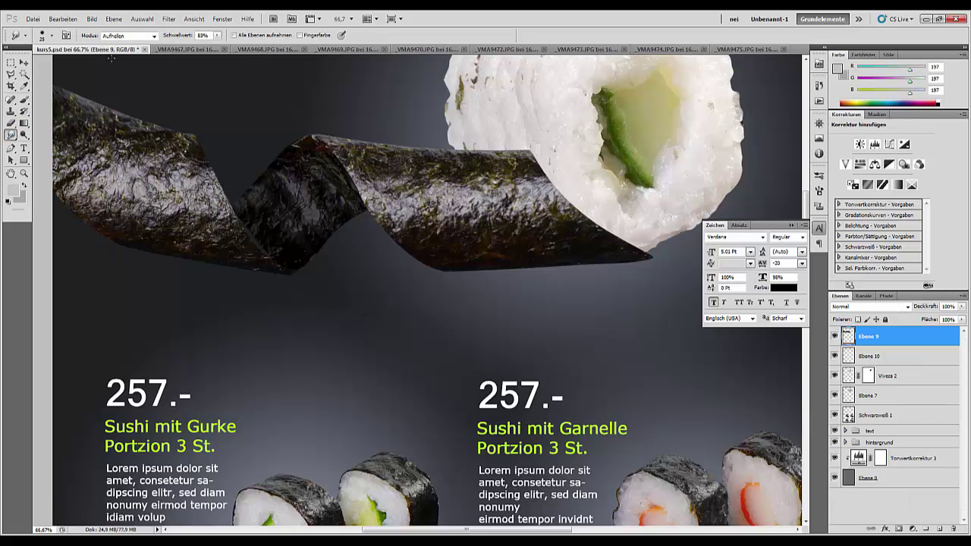
right_click(269, 201)
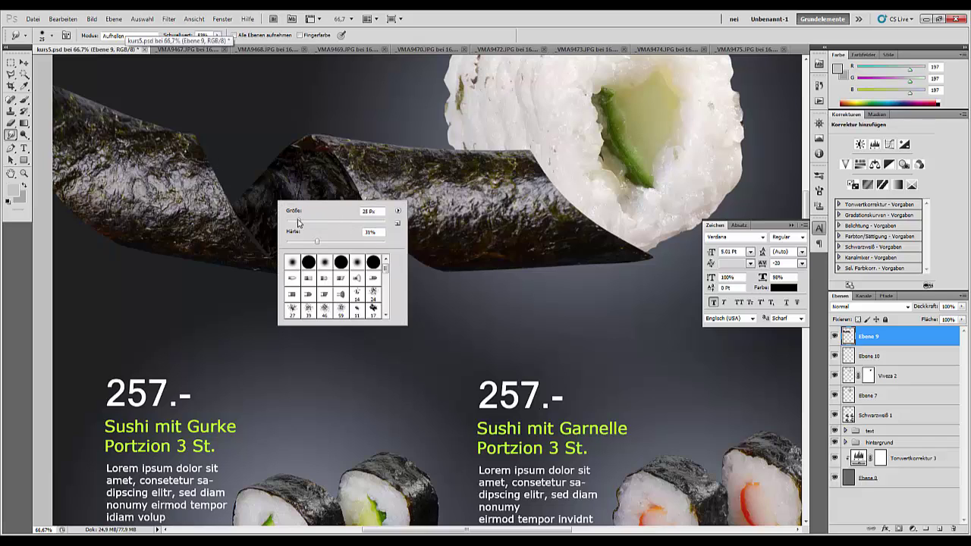
drag(298, 221, 330, 222)
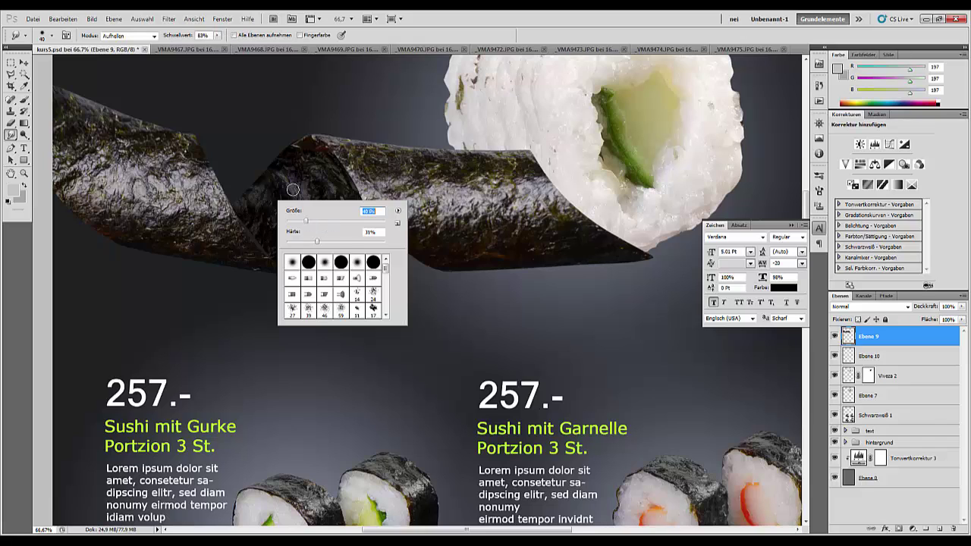
click(297, 148)
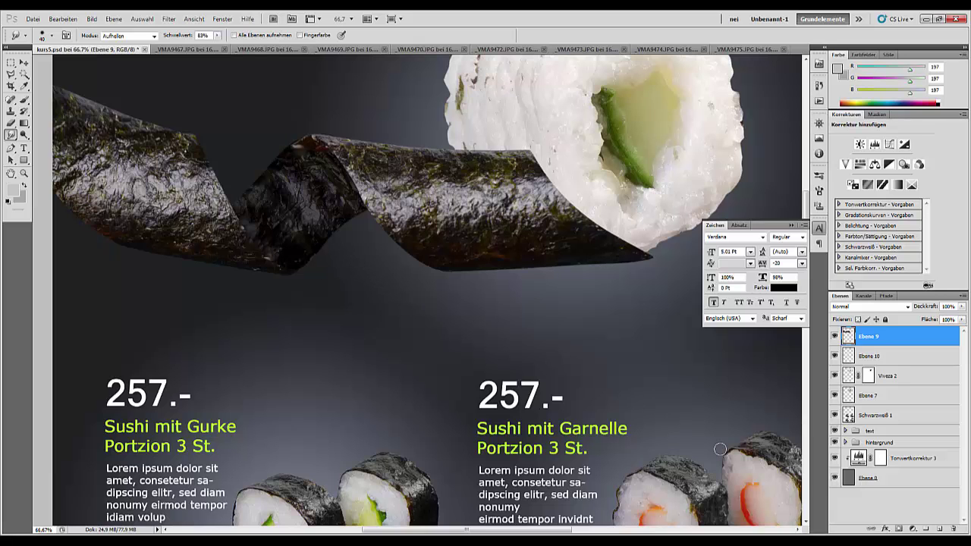
key(ctrl+minus)
key(ctrl+minus)
key(ctrl+plus)
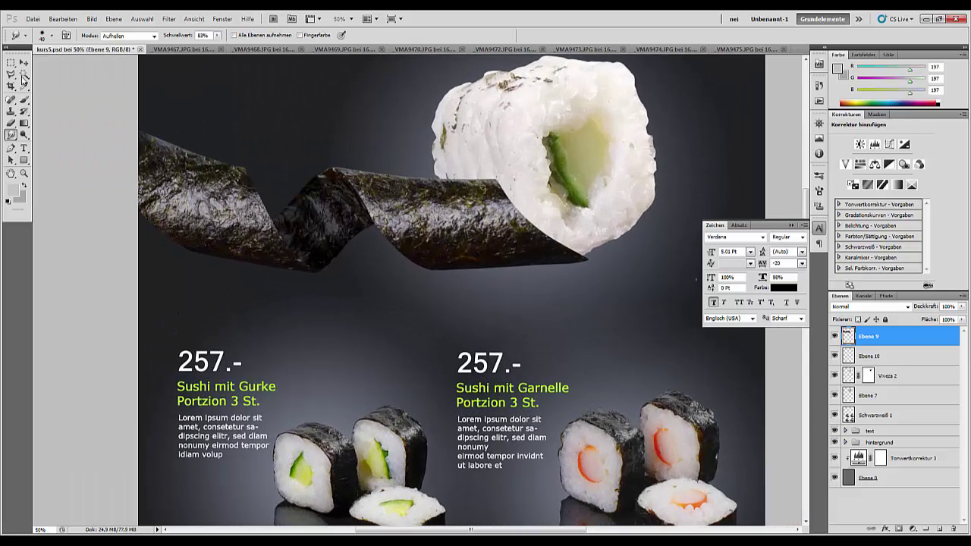
Step: Retouch the connecting nori piece on Ebene 9 with the Clone Stamp at 100% opacity
click(11, 111)
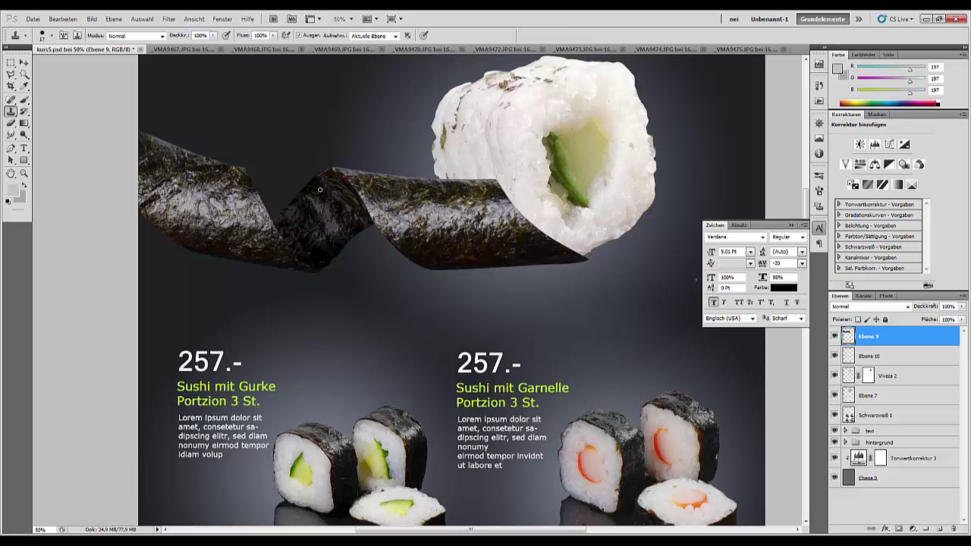
key(ctrl+minus)
key(ctrl+minus)
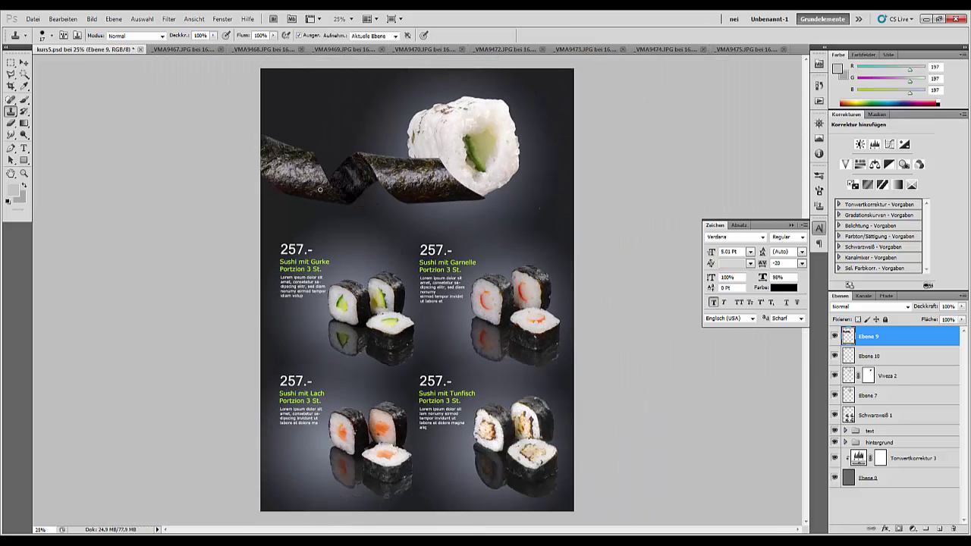
key(ctrl+plus)
key(ctrl+plus)
key(ctrl+plus)
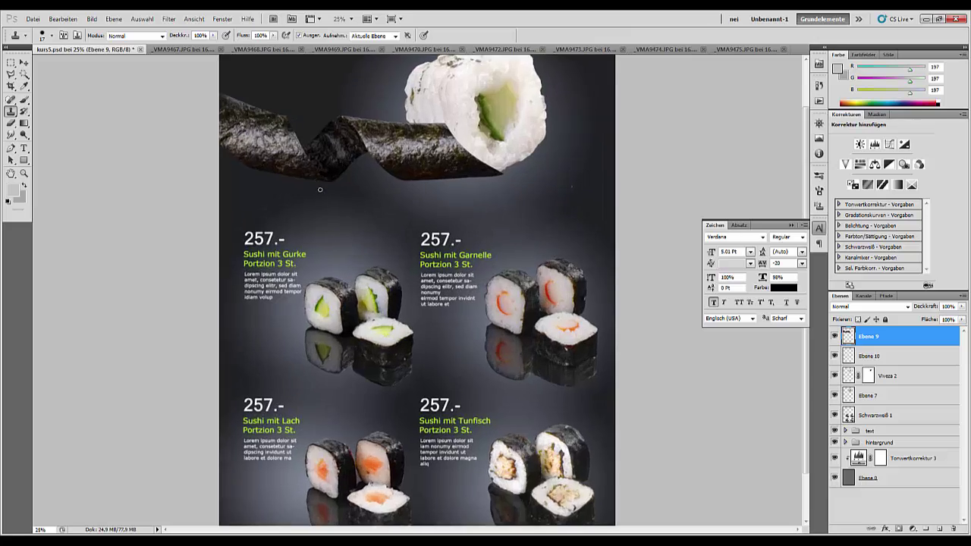
Step: Compare the header roll with Ebene 10 hidden and shown at several magnifications
drag(201, 261, 80, 533)
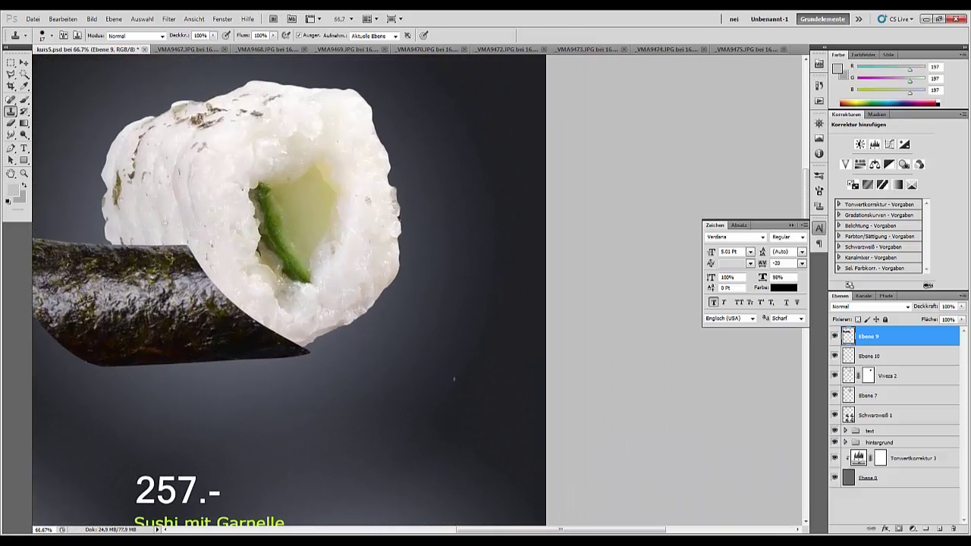
click(10, 148)
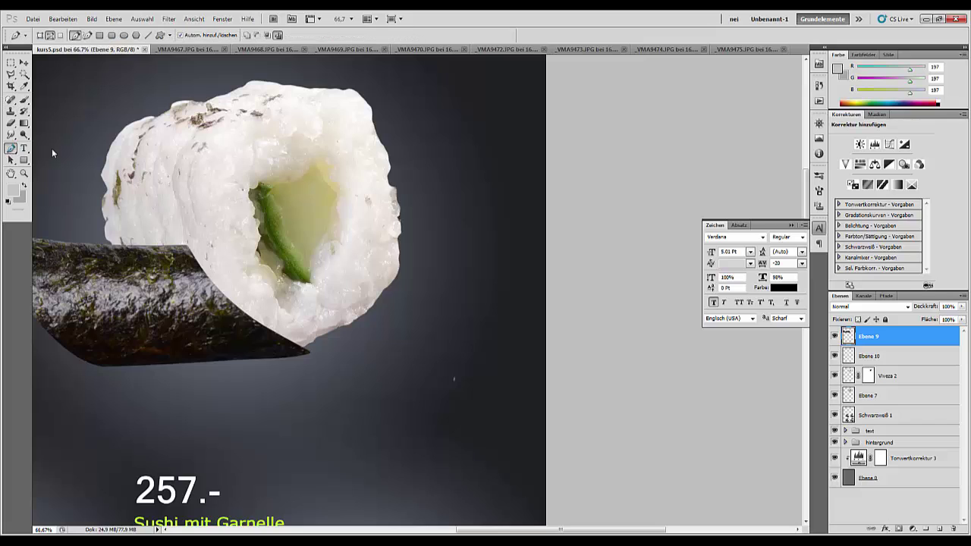
click(905, 362)
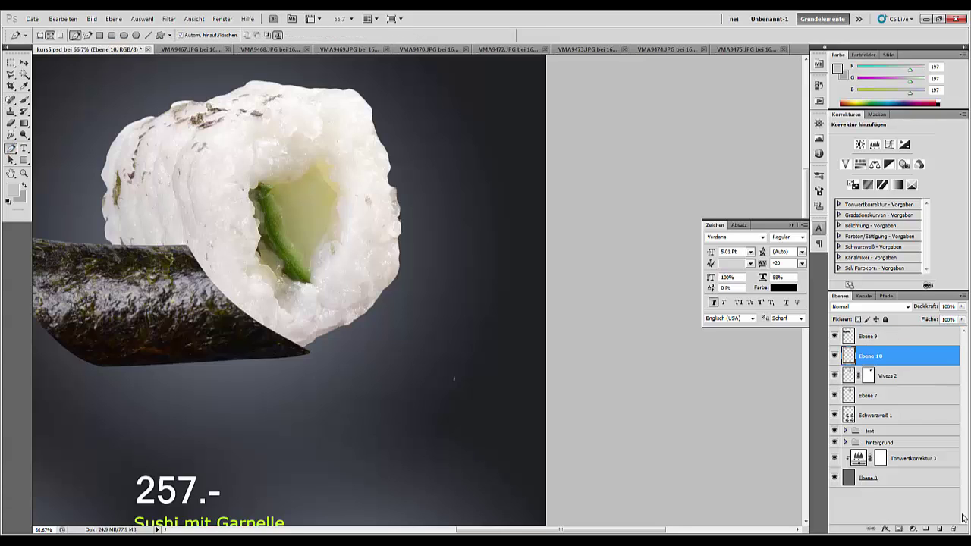
click(835, 357)
click(835, 357)
key(ctrl+minus)
key(ctrl+minus)
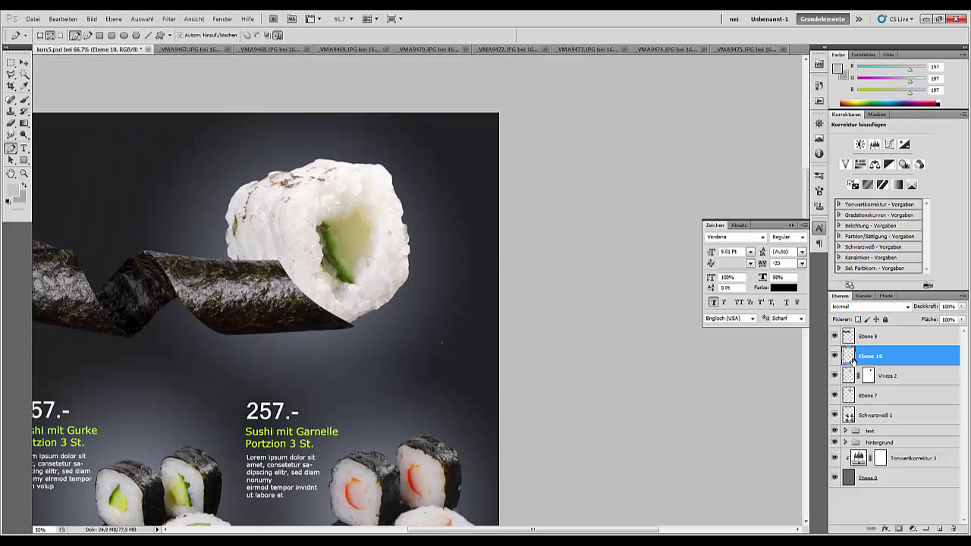
click(836, 356)
click(835, 357)
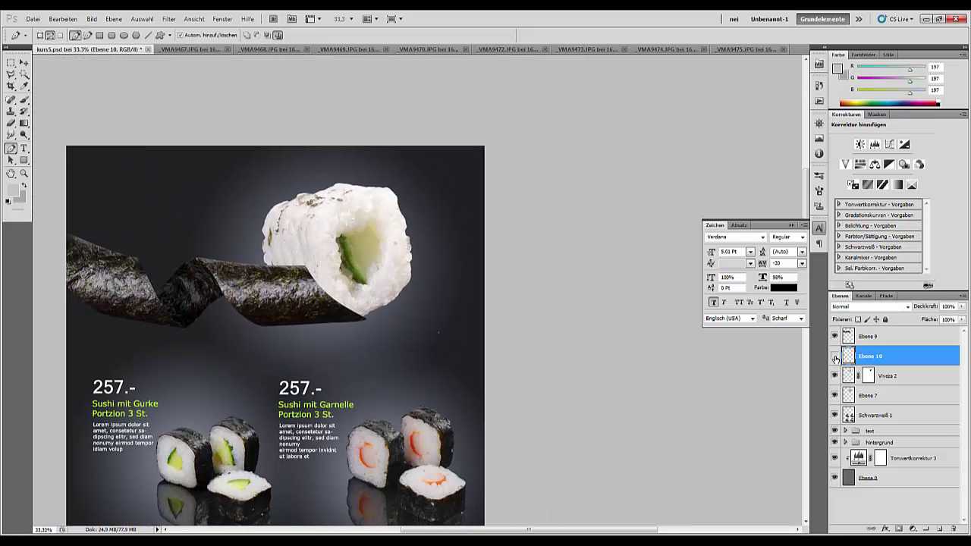
click(835, 357)
click(836, 356)
key(ctrl+minus)
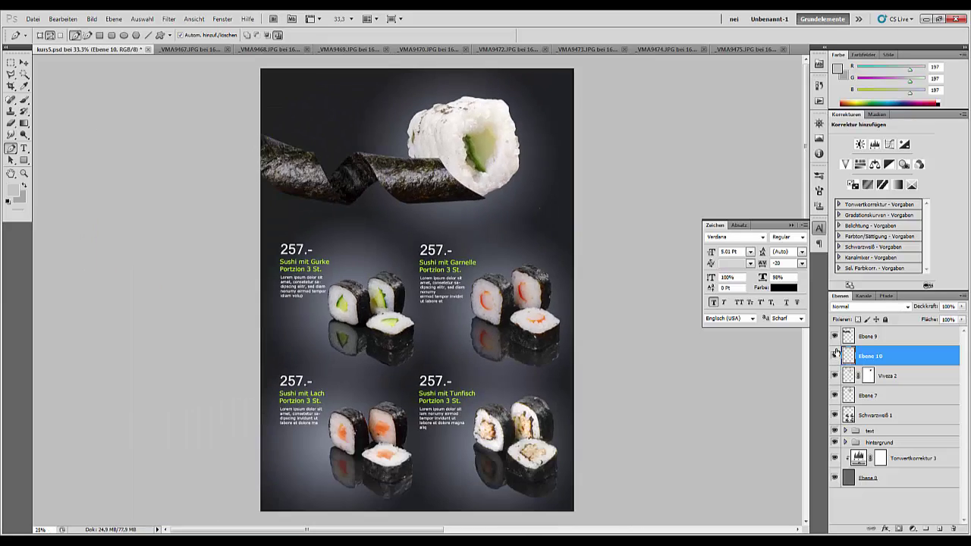
key(ctrl+minus)
click(835, 355)
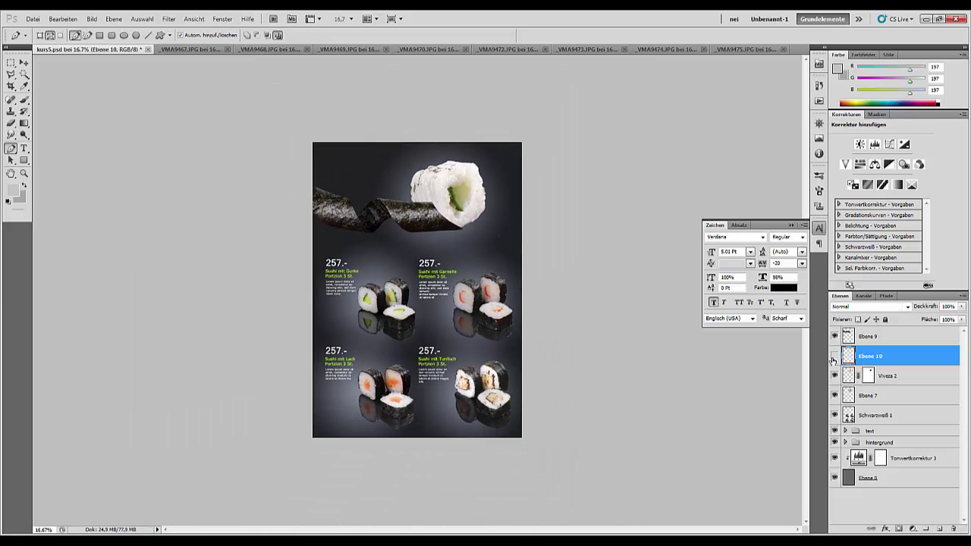
click(836, 355)
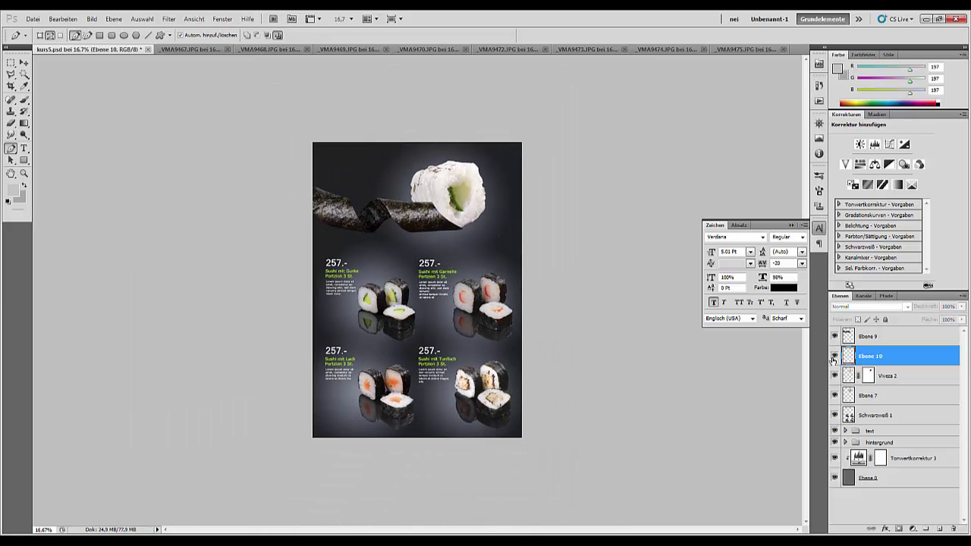
Step: Draw a closed Pen path around the lower right edge of the header roll and convert it into a new selection
ctrl+click(877, 362)
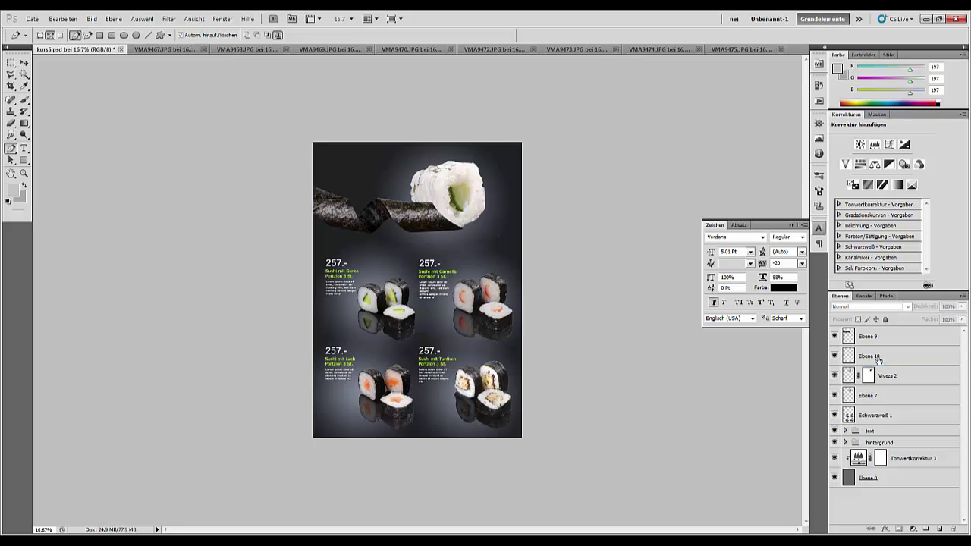
click(878, 360)
key(ctrl+plus)
key(ctrl+plus)
key(ctrl+plus)
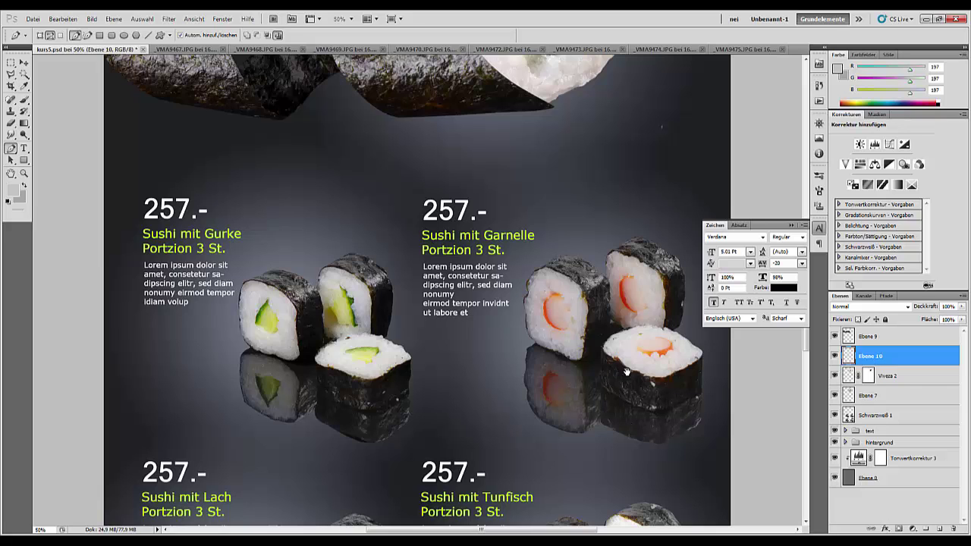
drag(557, 207, 337, 437)
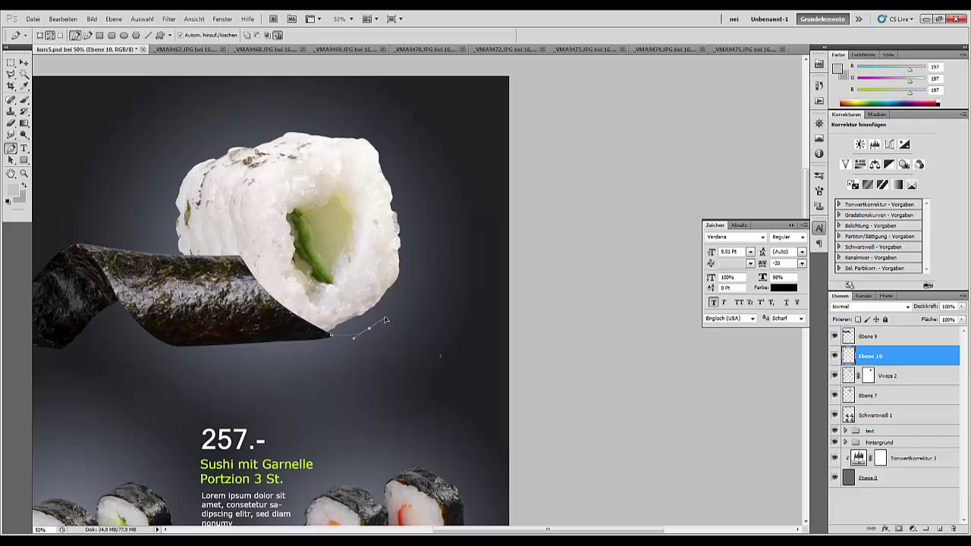
click(388, 292)
click(385, 263)
drag(347, 290, 311, 319)
click(331, 337)
right_click(367, 320)
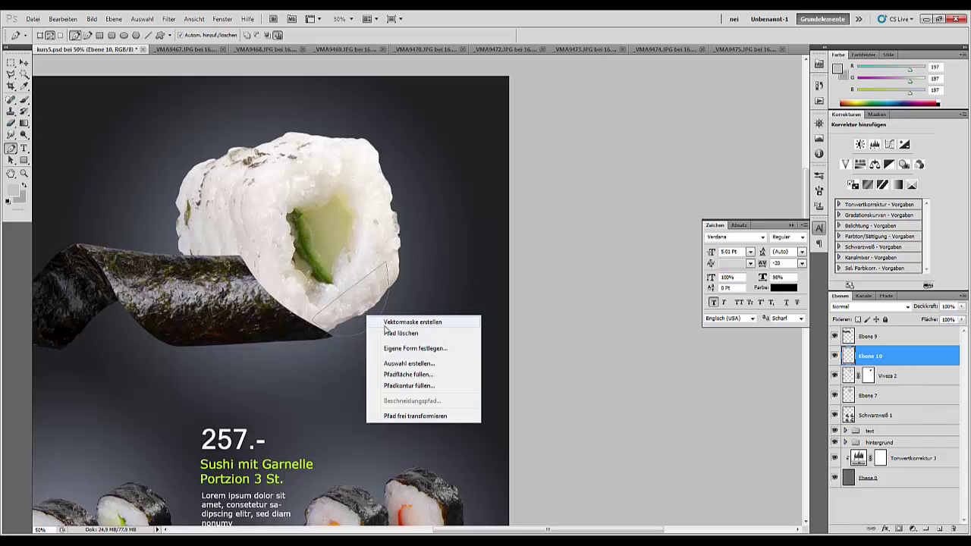
click(404, 364)
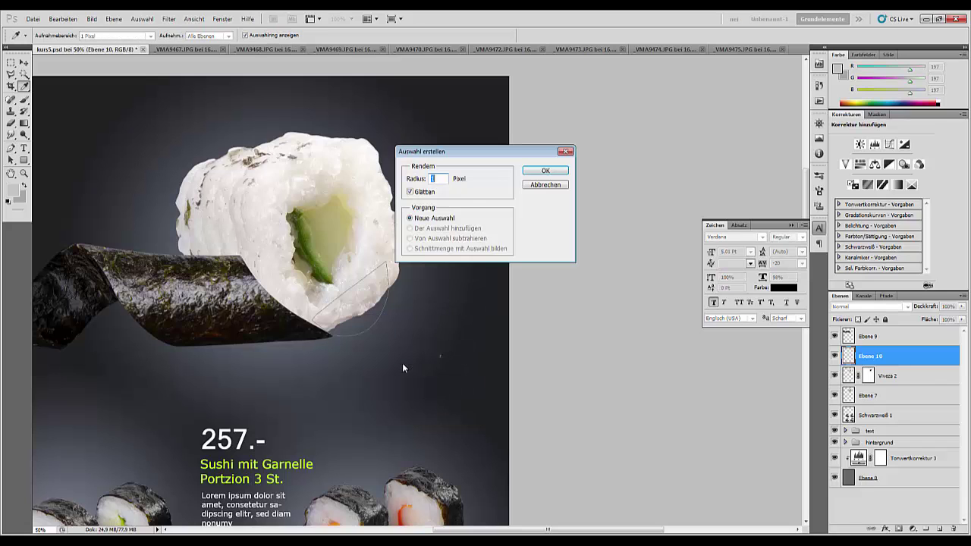
click(545, 171)
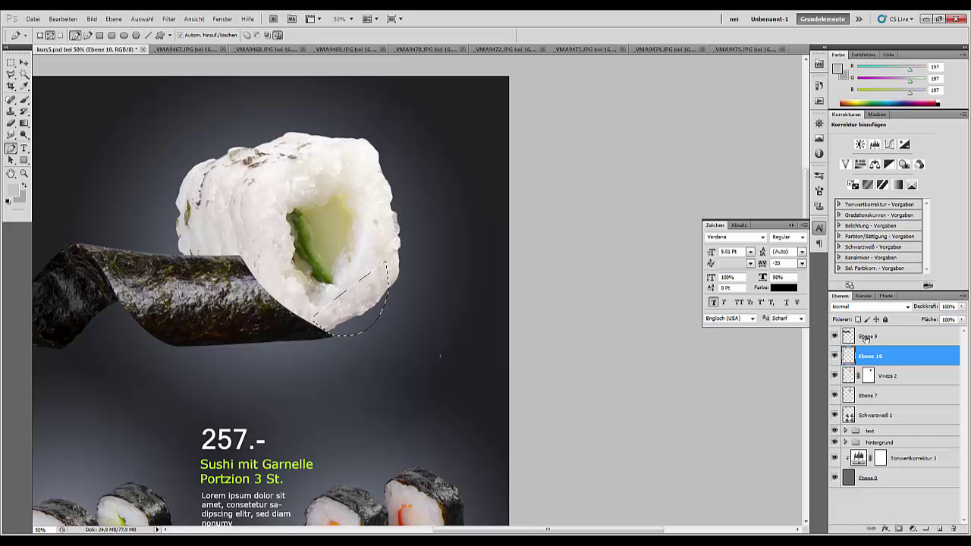
Step: Paste the copied nori into the selection and move the resulting masked layer directly below Ebene 7
key(ctrl+shift+alt+v)
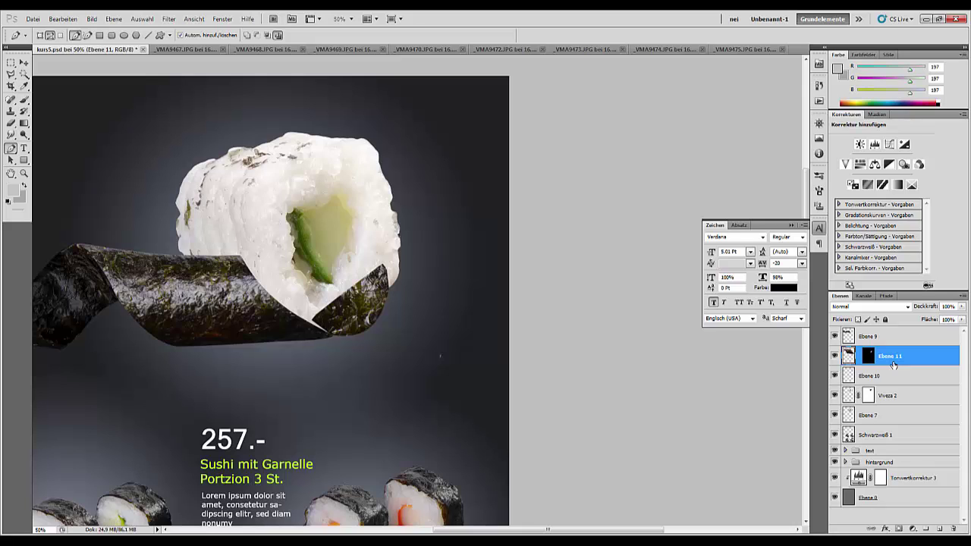
drag(887, 359, 886, 425)
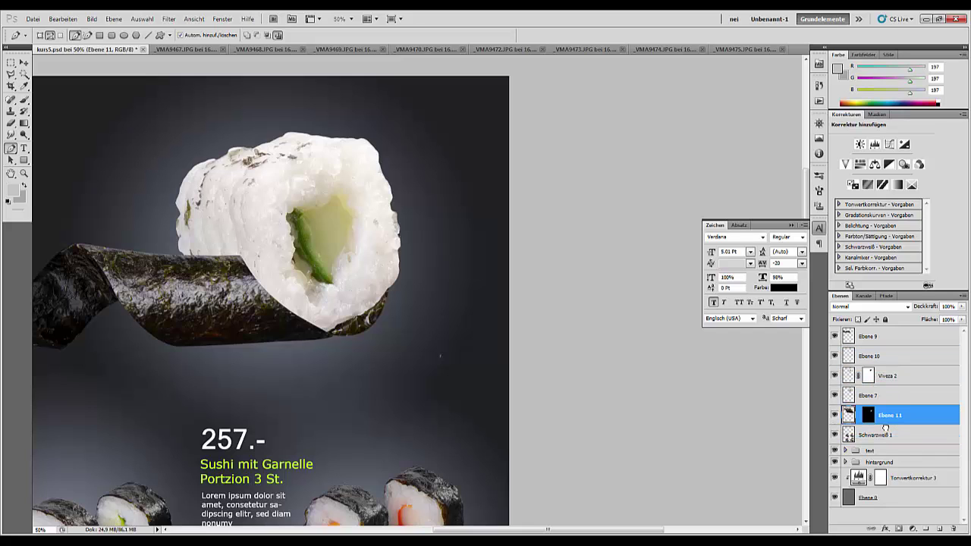
Step: Merge Viveza 2 with Ebene 7 and delete Ebene 10
click(884, 376)
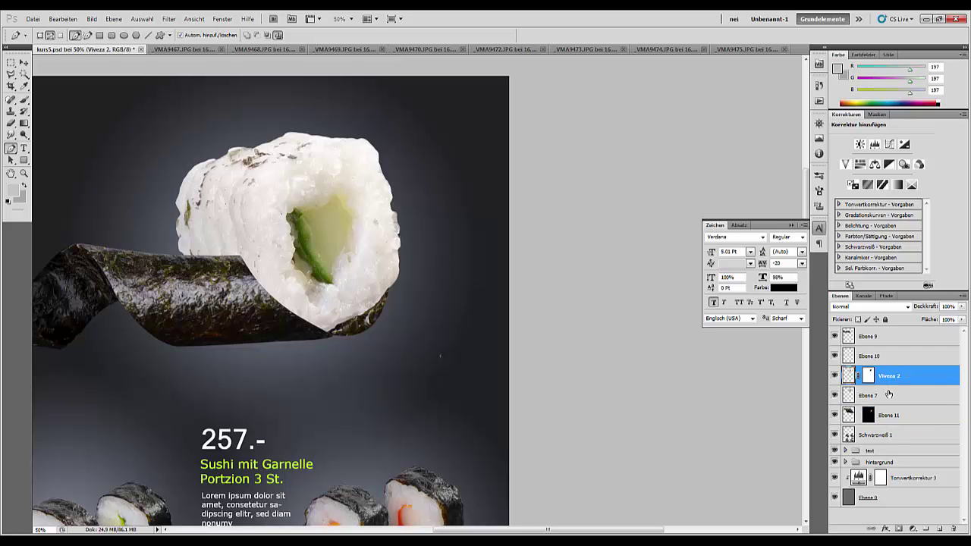
shift+click(889, 394)
key(ctrl+e)
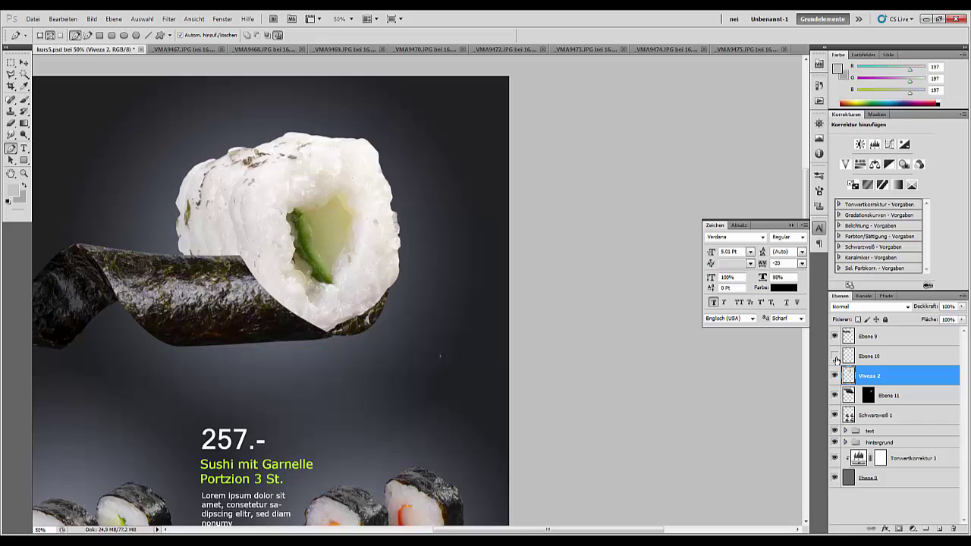
drag(884, 360, 952, 529)
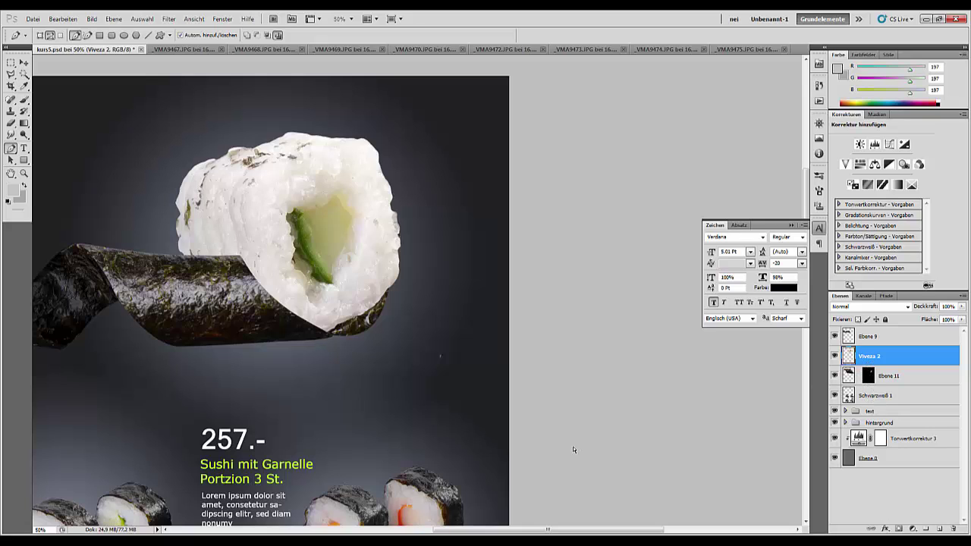
key(ctrl+t)
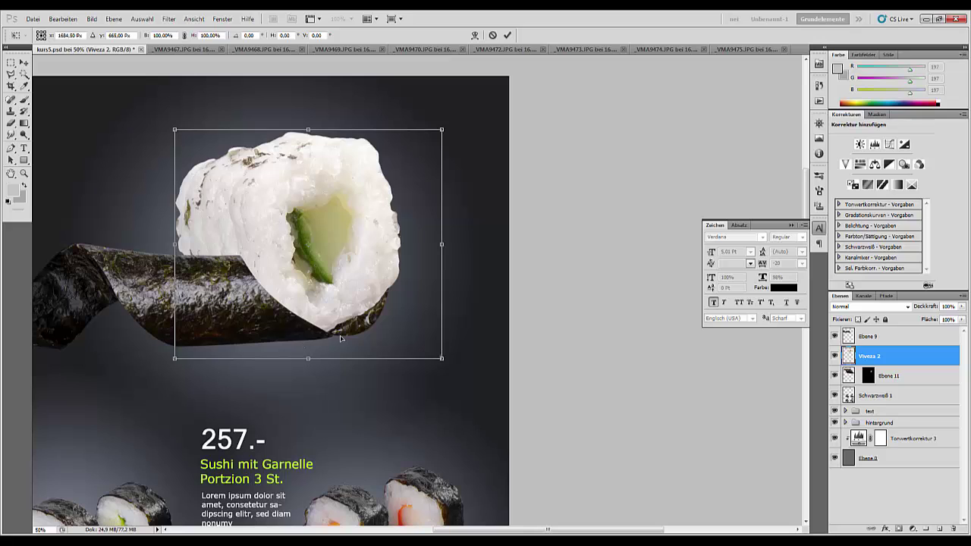
right_click(340, 338)
click(379, 415)
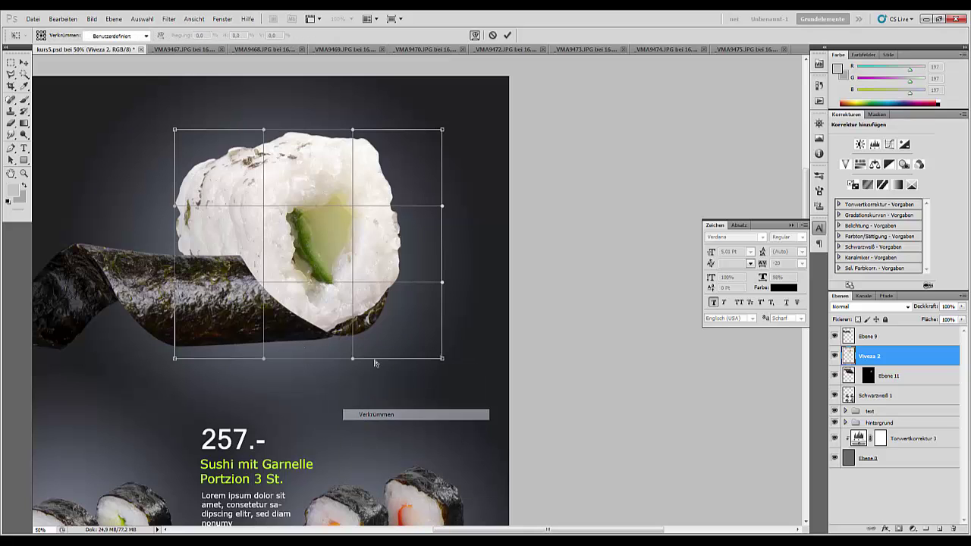
drag(368, 334, 371, 330)
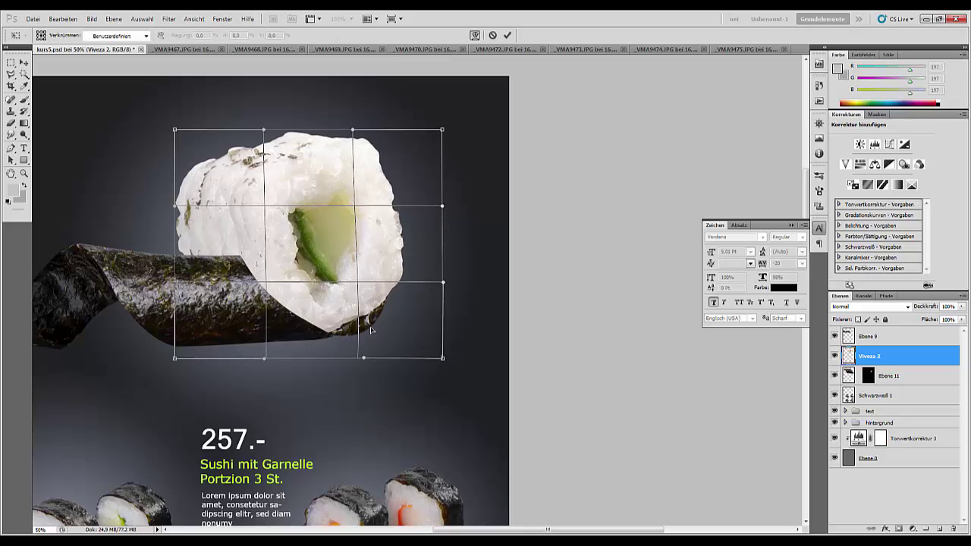
key(Return)
key(p)
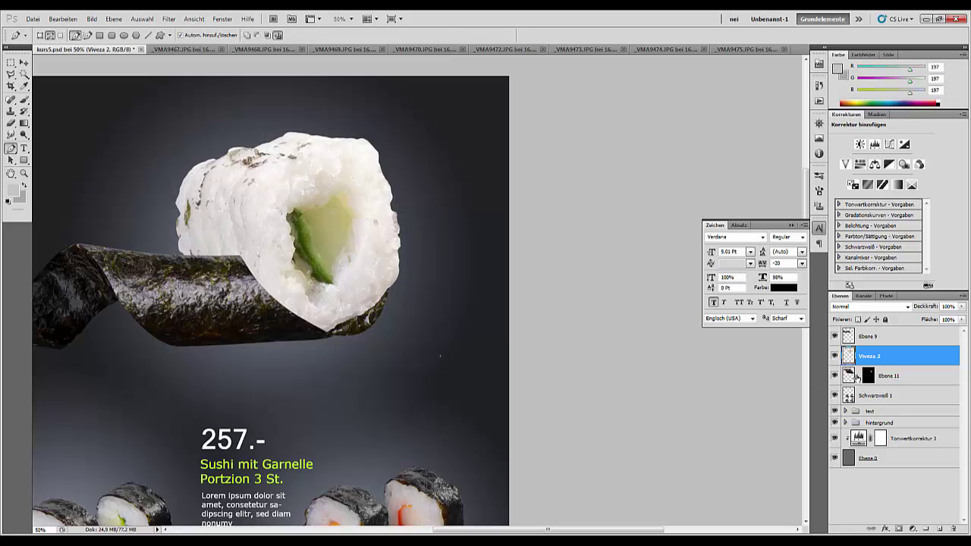
Step: Apply the layer mask of Ebene 11 permanently to the layer
click(869, 377)
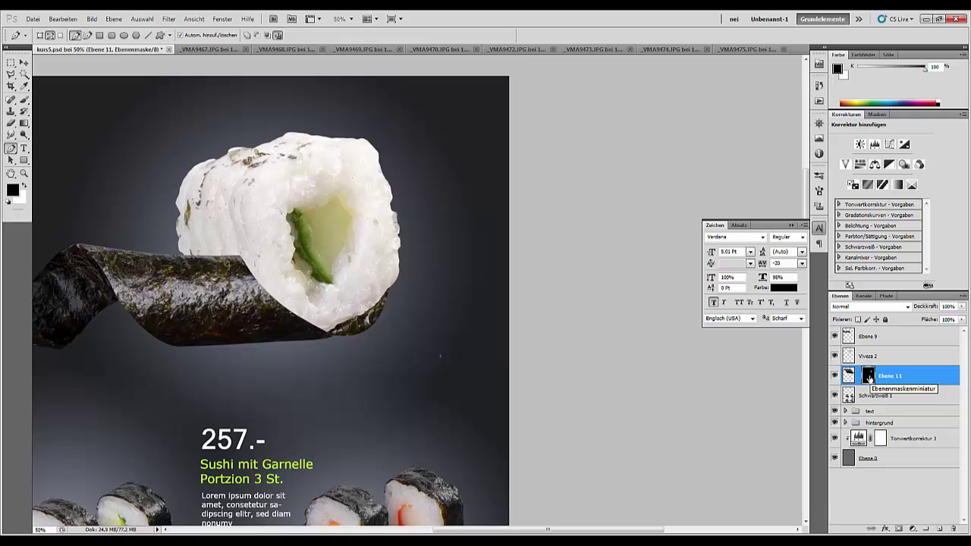
right_click(869, 377)
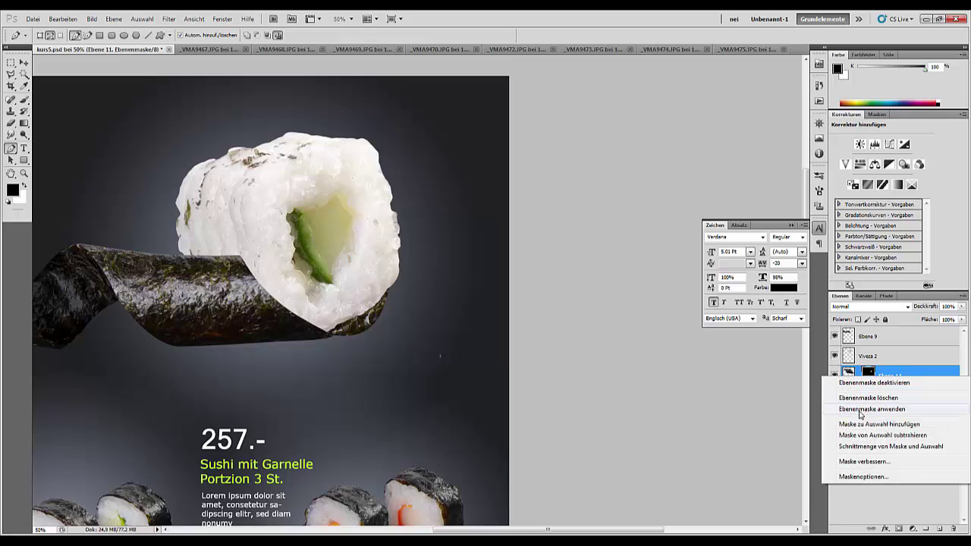
click(861, 410)
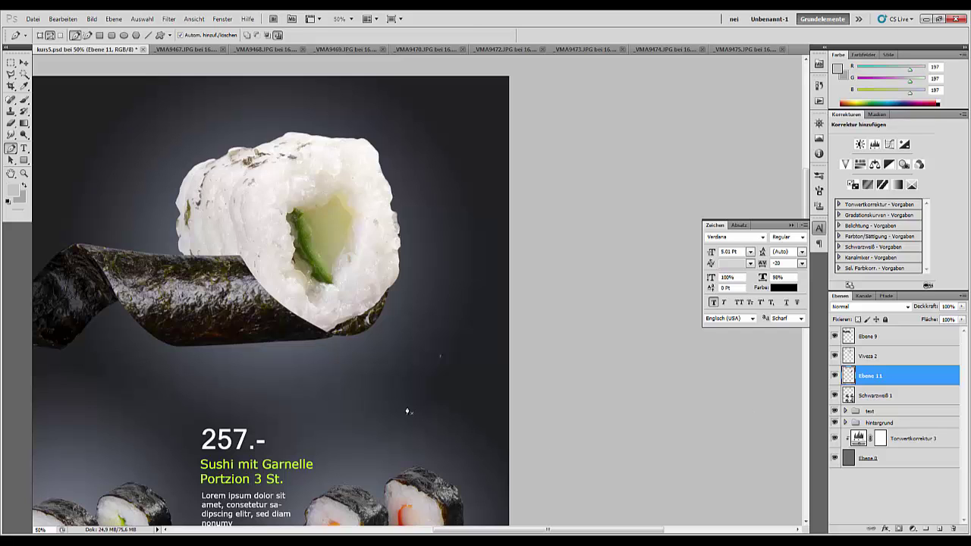
Step: Warp the nori piece on Ebene 11 so it curves closely around the header roll's lower edge
key(ctrl+t)
right_click(400, 343)
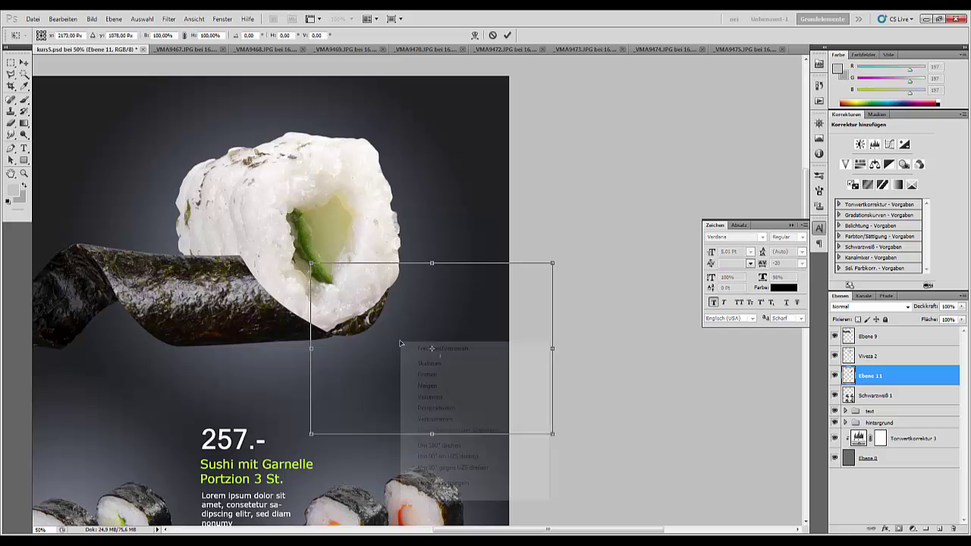
click(427, 422)
drag(424, 347, 331, 347)
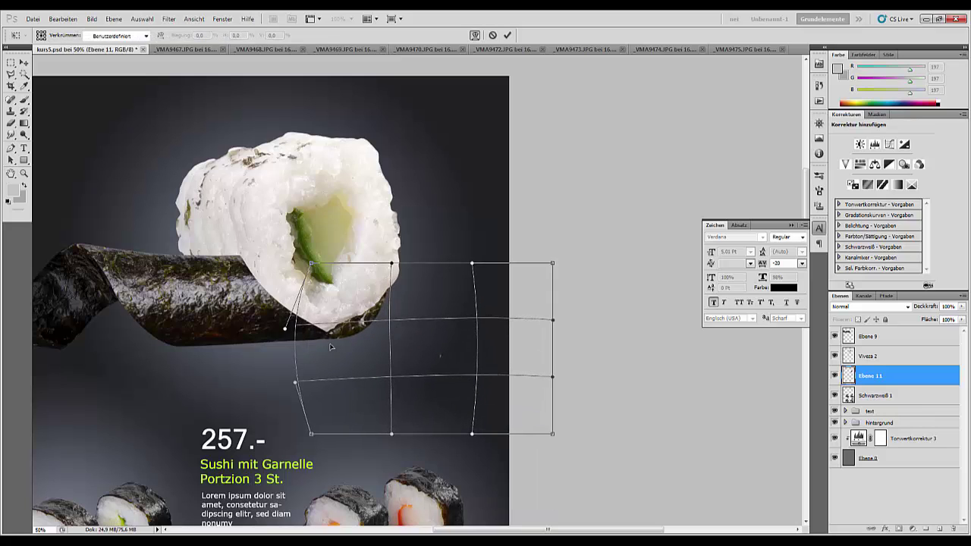
mouse_move(408, 294)
mouse_down()
mouse_move(397, 266)
mouse_move(401, 292)
mouse_move(408, 284)
mouse_up()
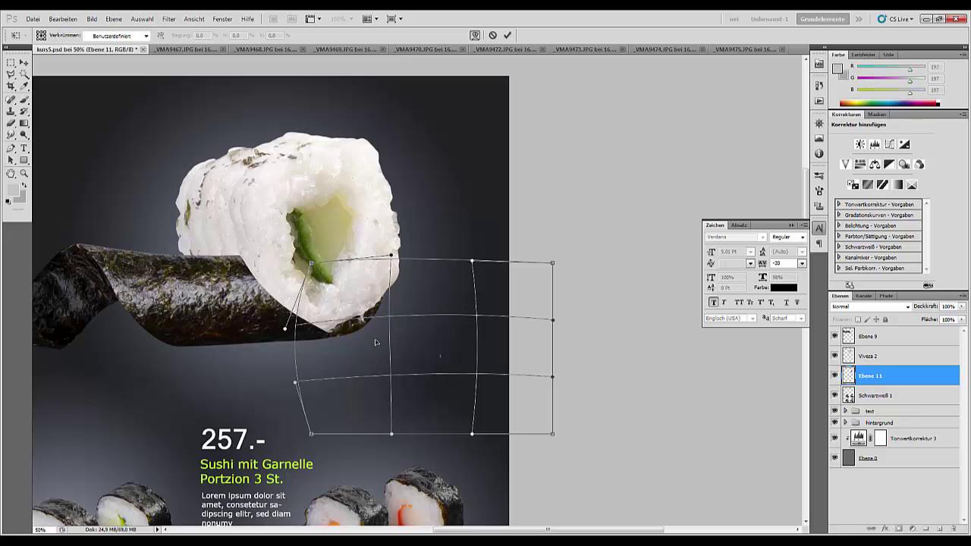
key(Return)
key(p)
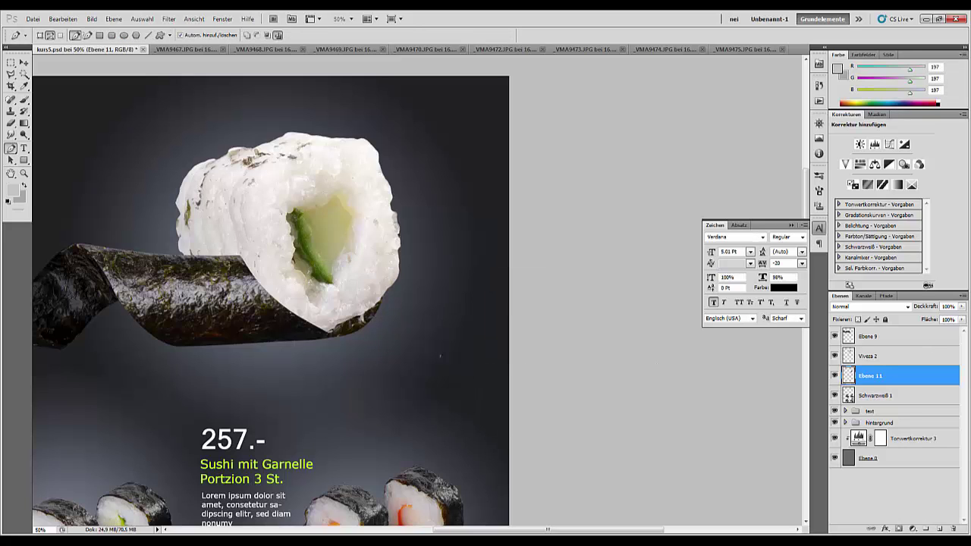
Step: Darken Ebene 11 with a clipped Levels adjustment at midtone 0.47, and paint black at 100% opacity on its mask where the nori pieces meet
click(875, 145)
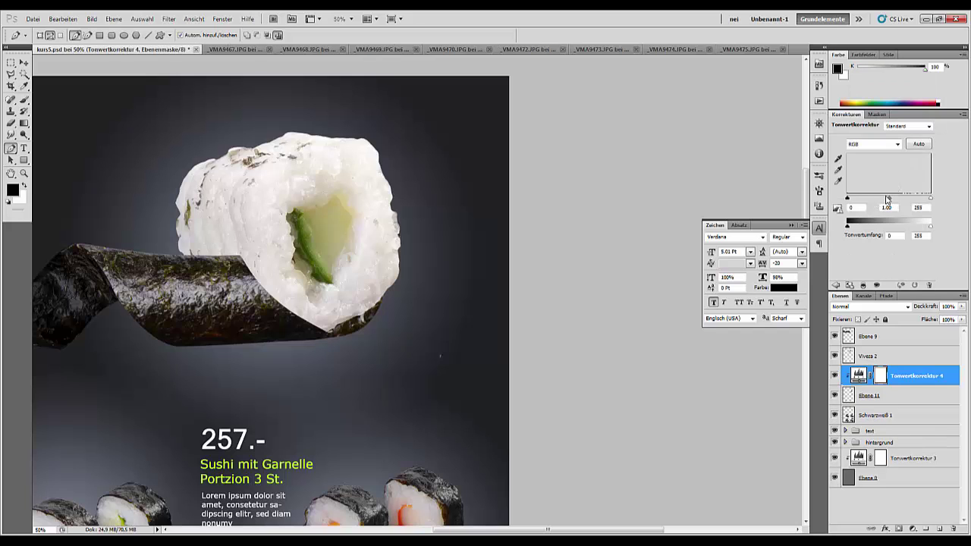
drag(890, 200, 906, 198)
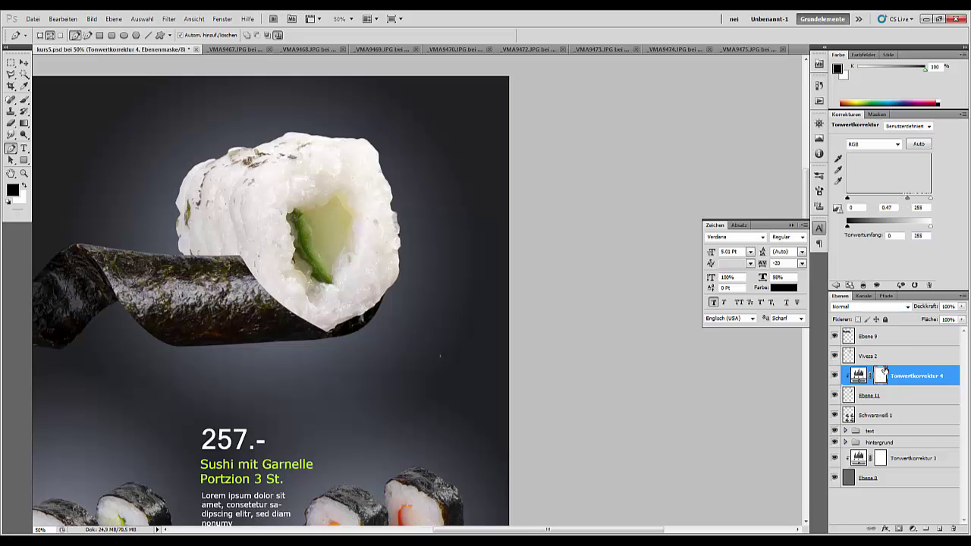
click(24, 99)
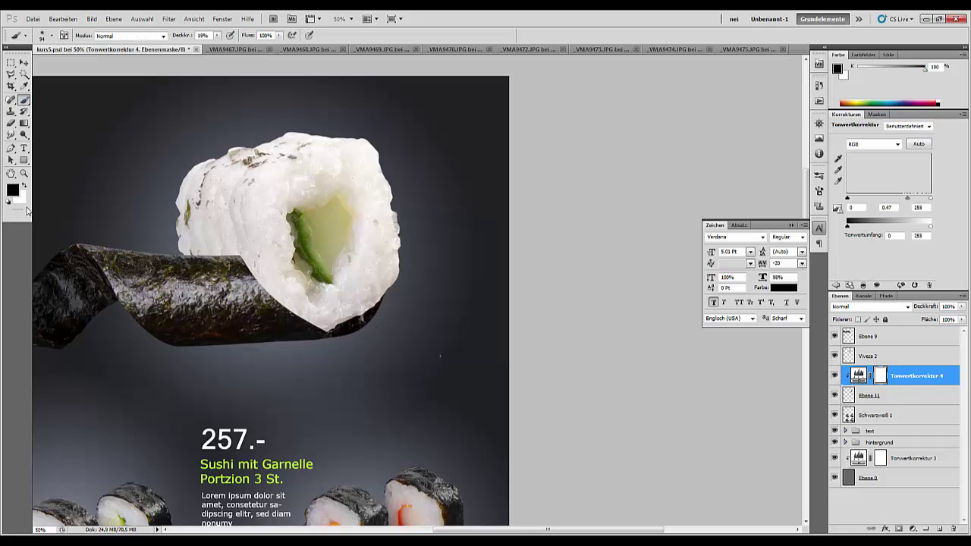
key(x)
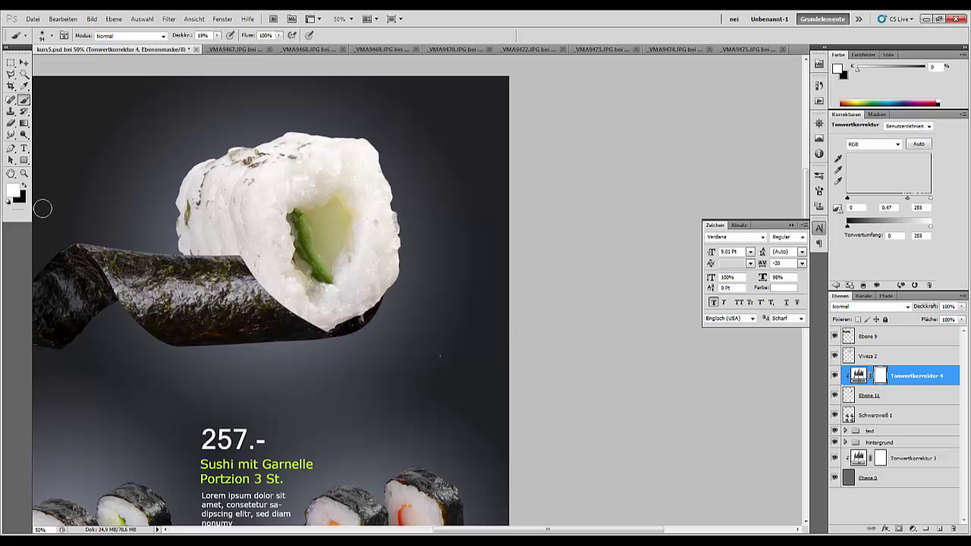
click(24, 186)
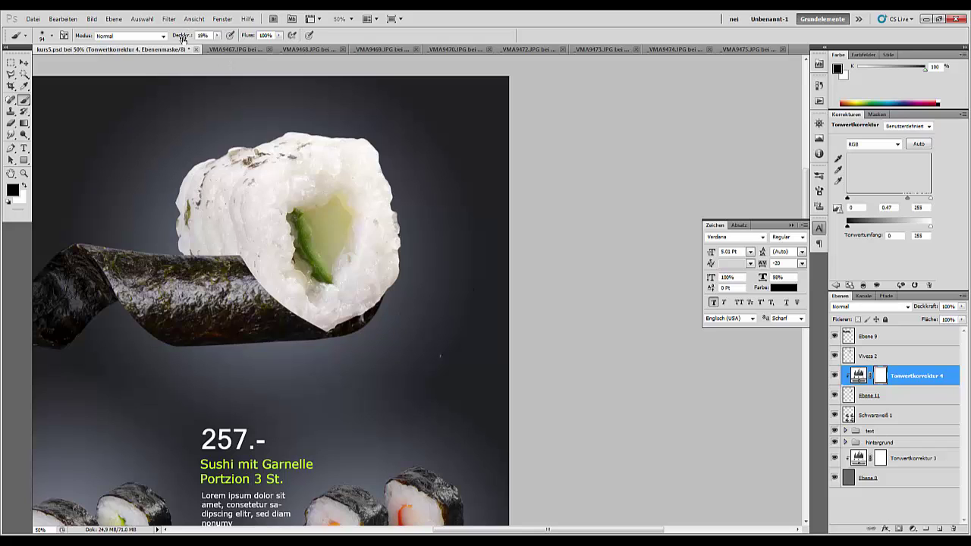
drag(182, 36, 273, 46)
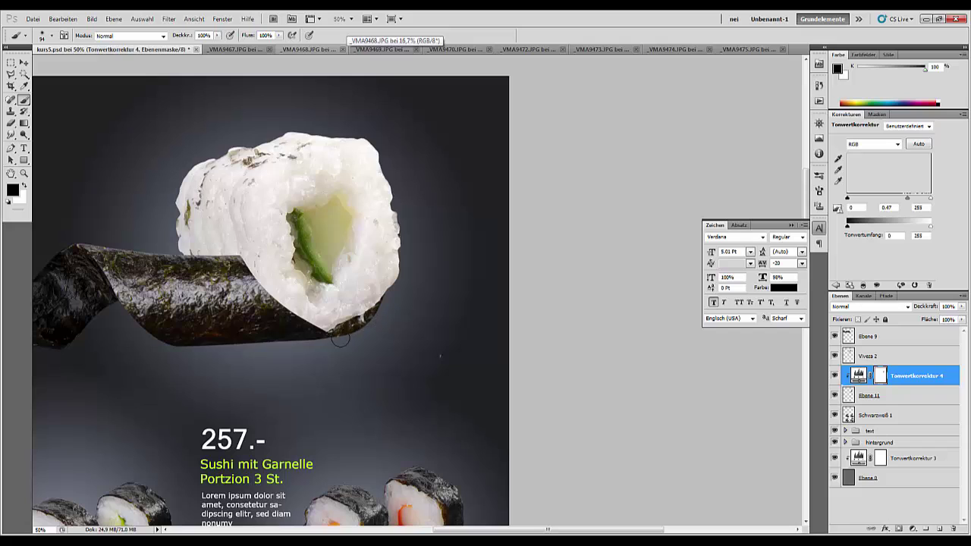
click(25, 186)
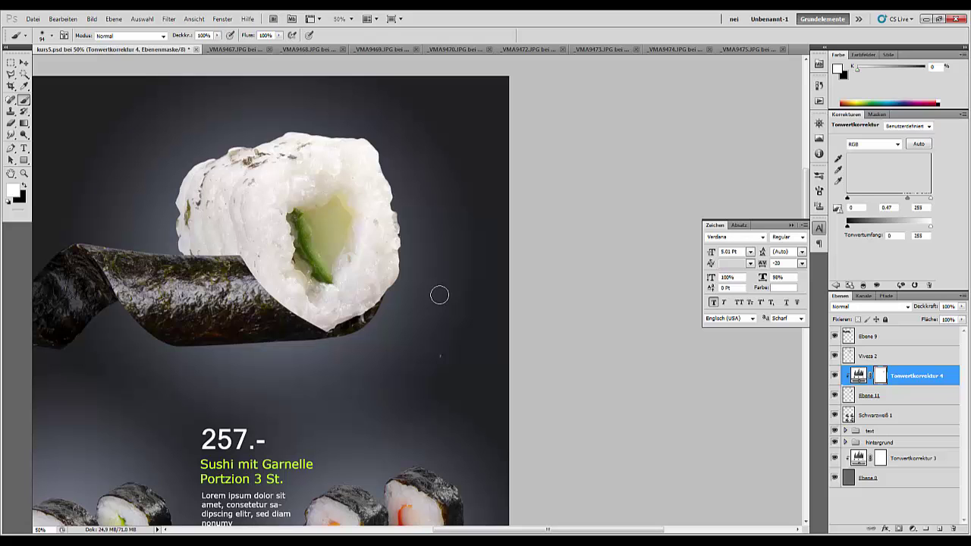
Step: Duplicate the nori strip layer Ebene 9
key(ctrl+minus)
key(ctrl+minus)
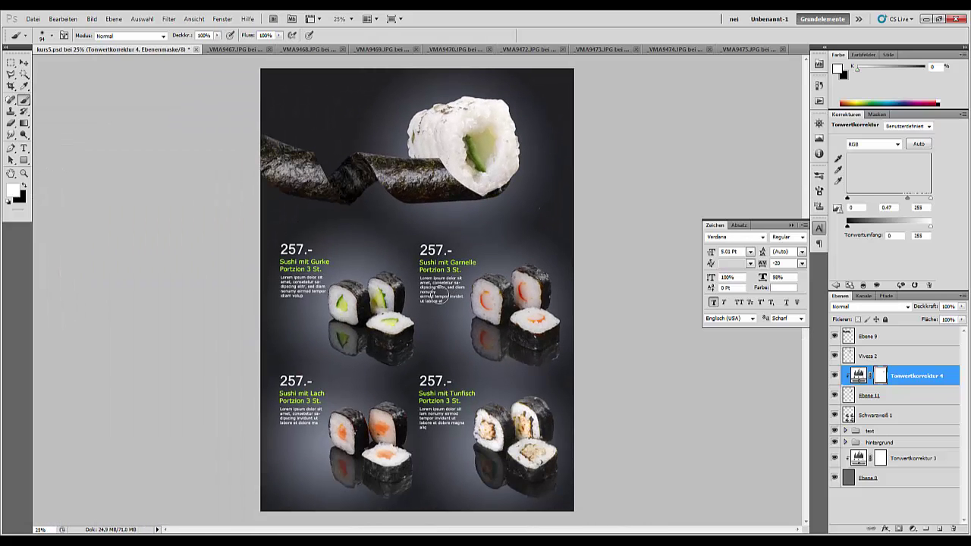
key(ctrl+plus)
key(ctrl+plus)
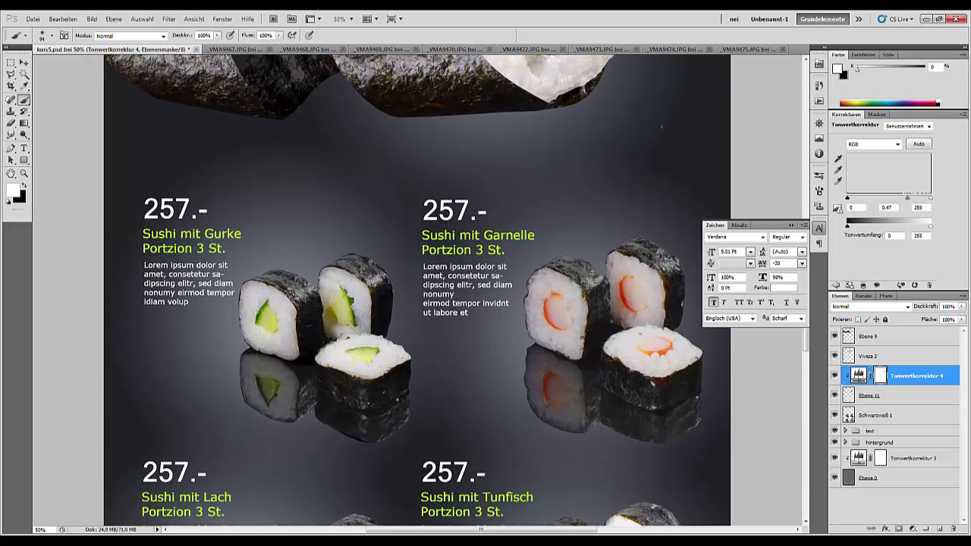
click(885, 337)
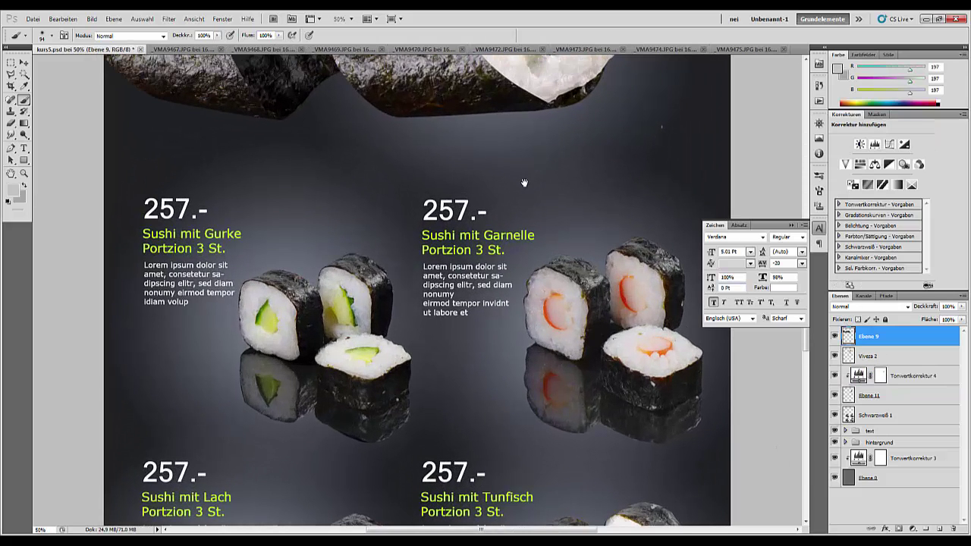
drag(525, 182, 514, 386)
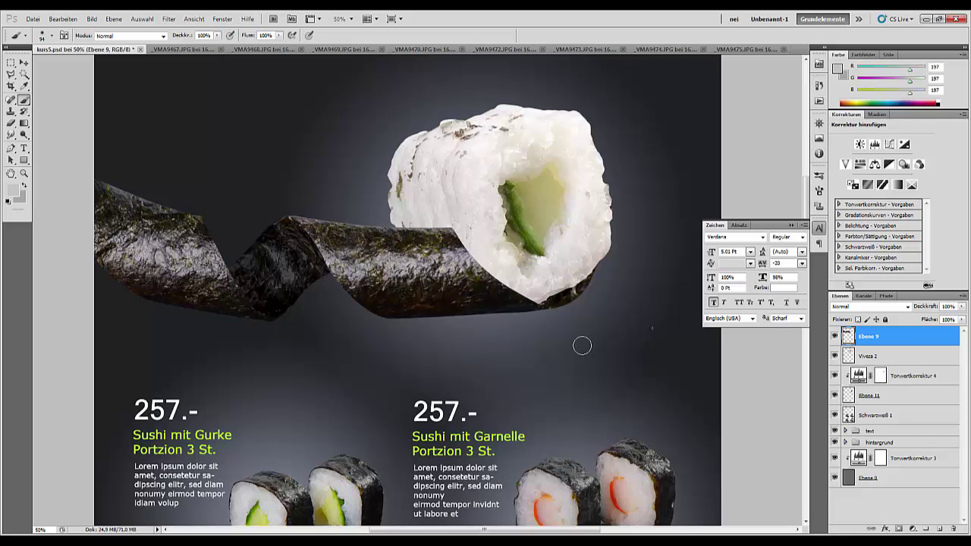
drag(896, 337, 939, 529)
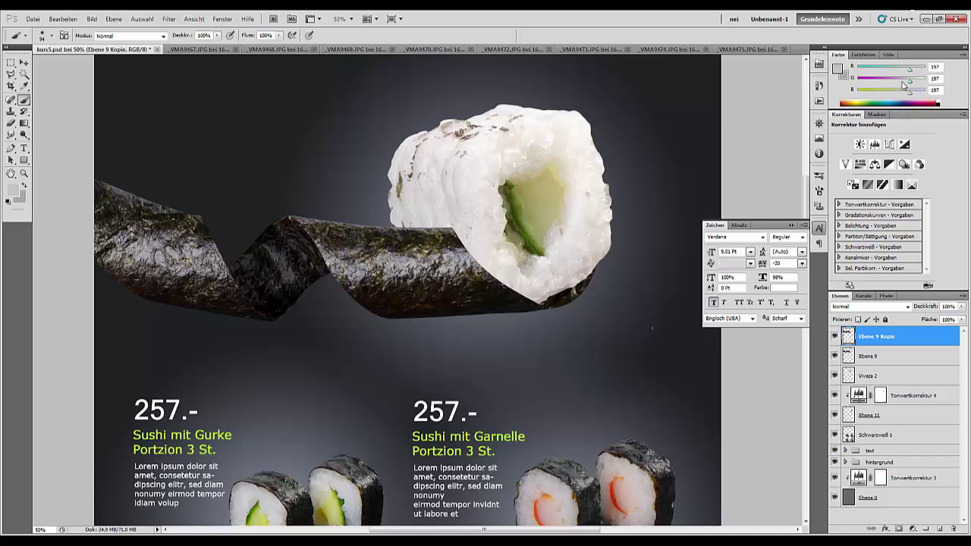
Step: Brighten the duplicated nori along its lower edges using clipped Levels with input white 210 and output black 2, through an inverted mask painted white
click(875, 145)
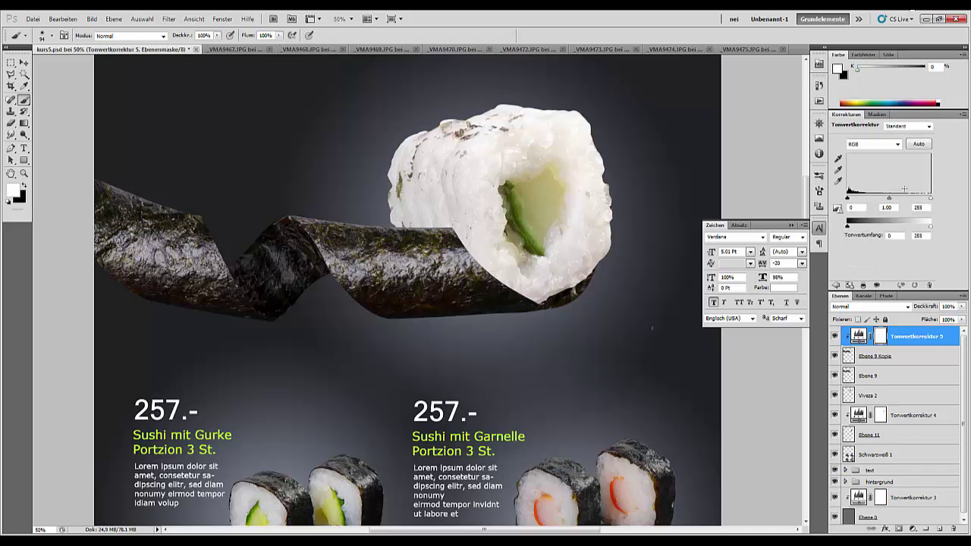
drag(931, 199, 849, 226)
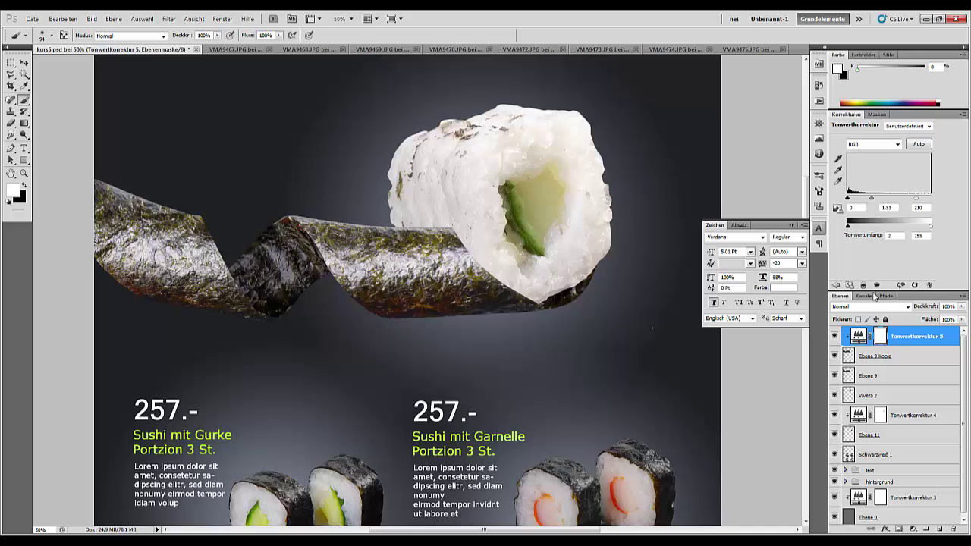
key(ctrl+i)
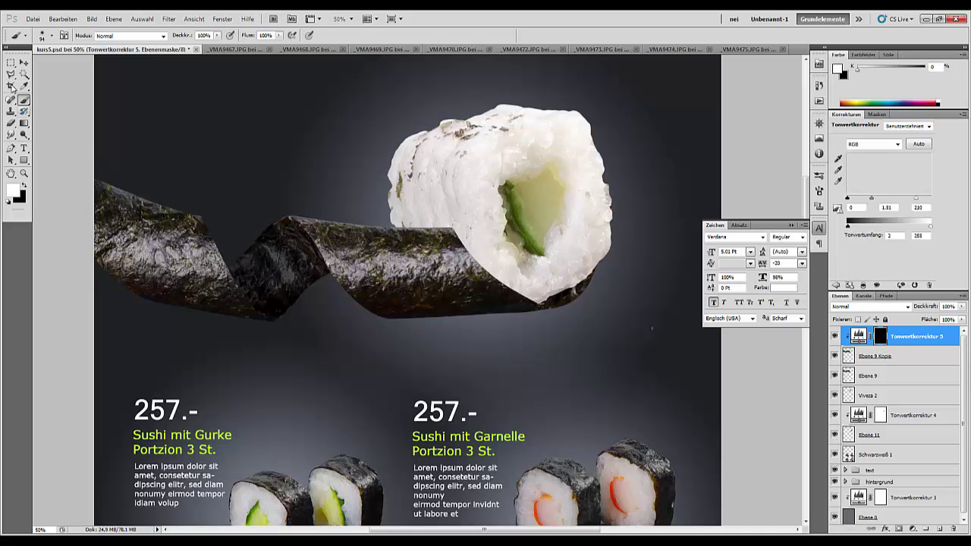
mouse_move(424, 338)
mouse_down()
mouse_move(491, 314)
mouse_move(457, 320)
mouse_move(521, 319)
mouse_move(445, 321)
mouse_move(516, 309)
mouse_up()
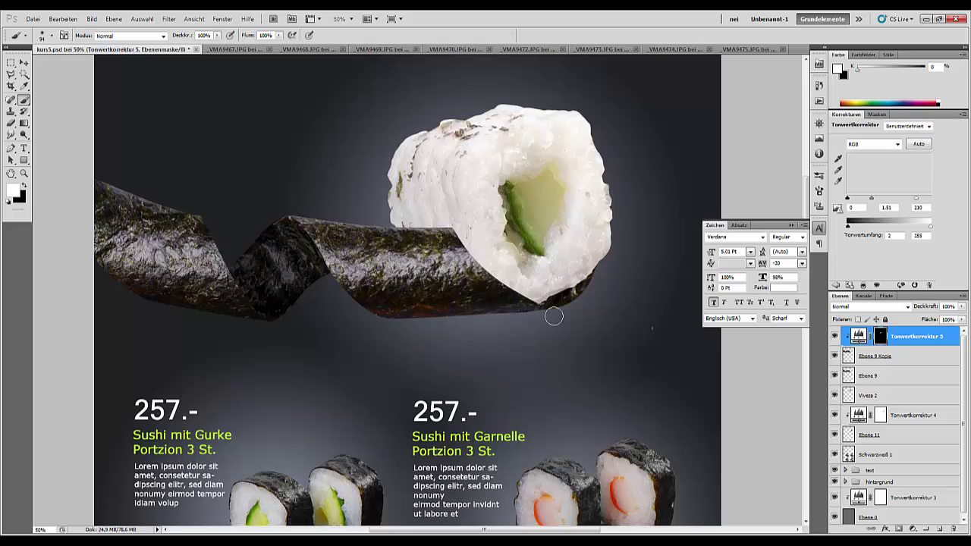
drag(144, 294, 266, 329)
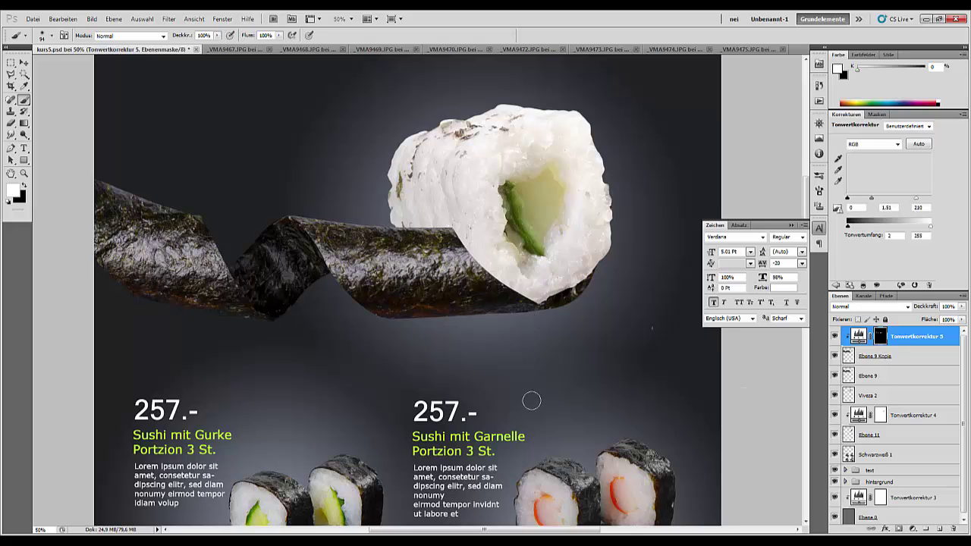
Step: Merge the new Levels adjustment, the duplicated nori layer and Ebene 9 into one layer
key(ctrl+minus)
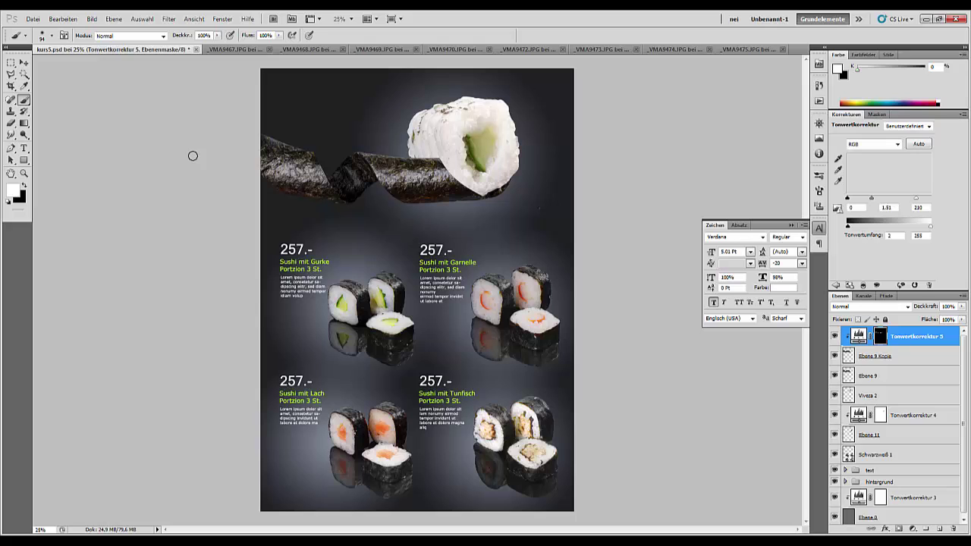
key(ctrl+plus)
key(ctrl+plus)
key(ctrl+plus)
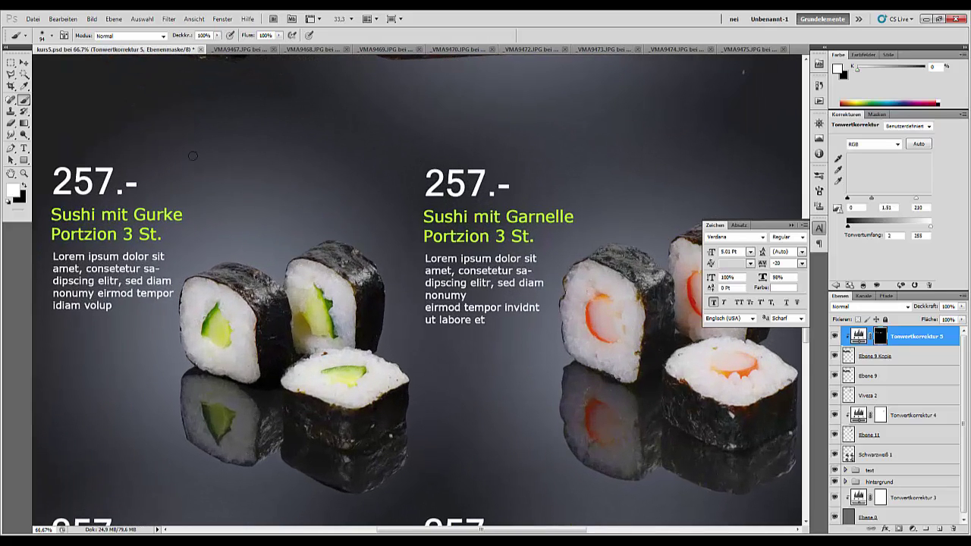
drag(503, 443, 447, 534)
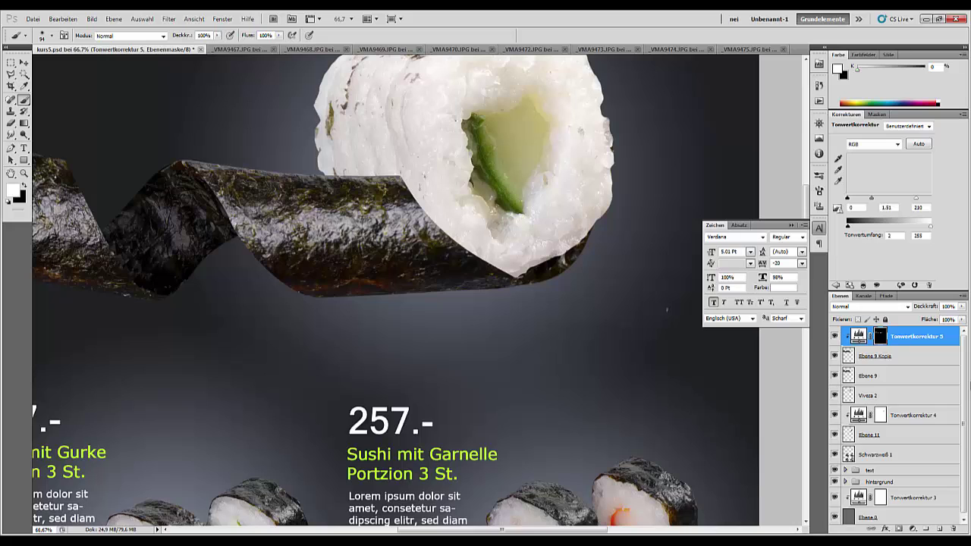
shift+click(899, 376)
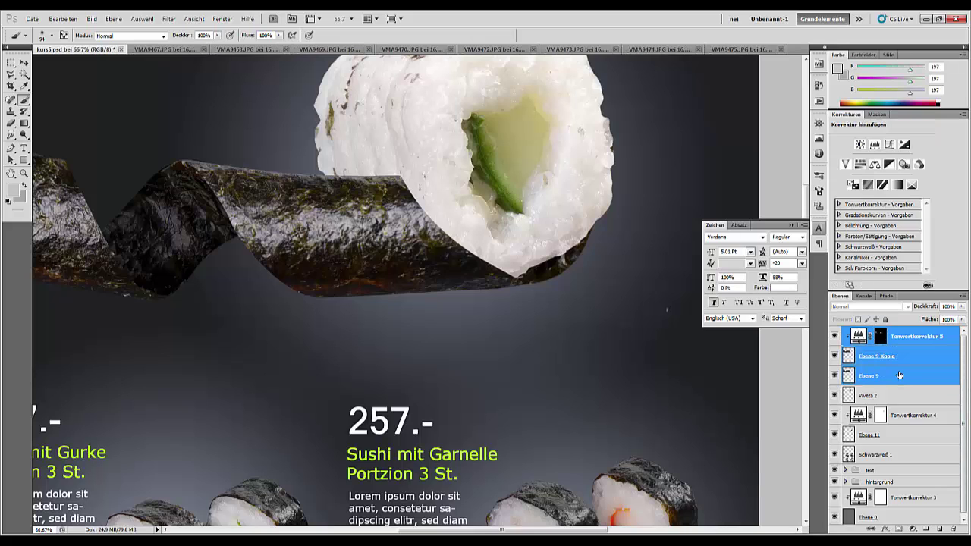
key(ctrl+e)
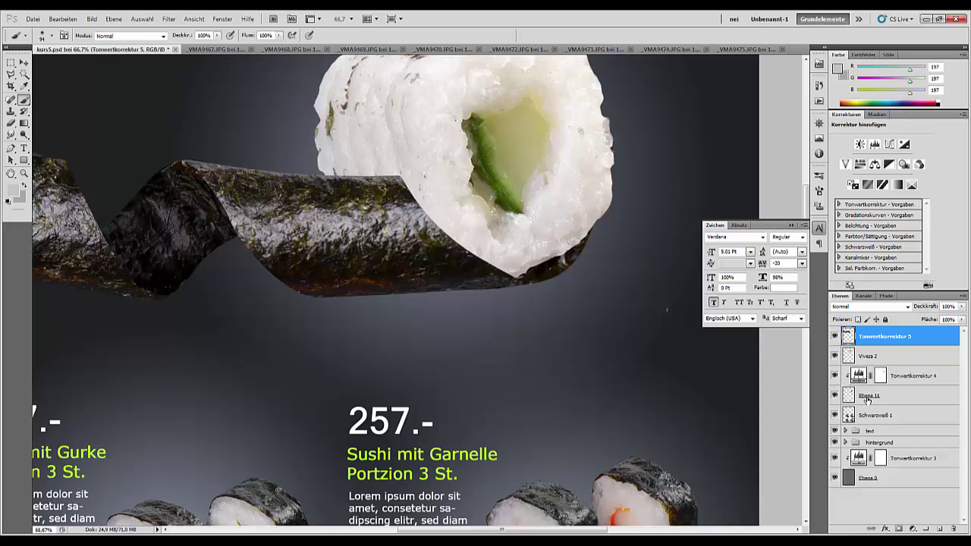
Step: Add a drop shadow to the merged nori layer with angle -137°, distance 17 px, spread 0% and a softer, larger size
click(410, 185)
click(886, 530)
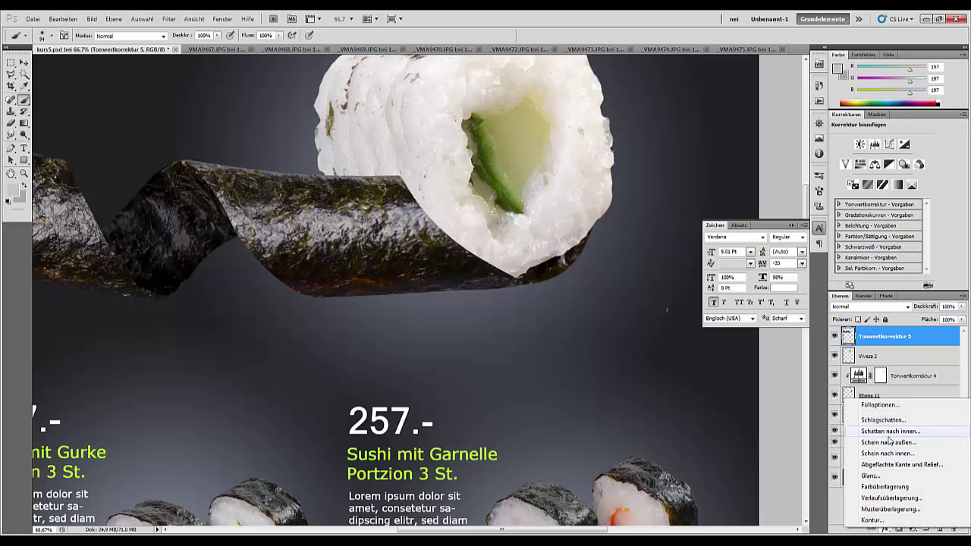
click(885, 421)
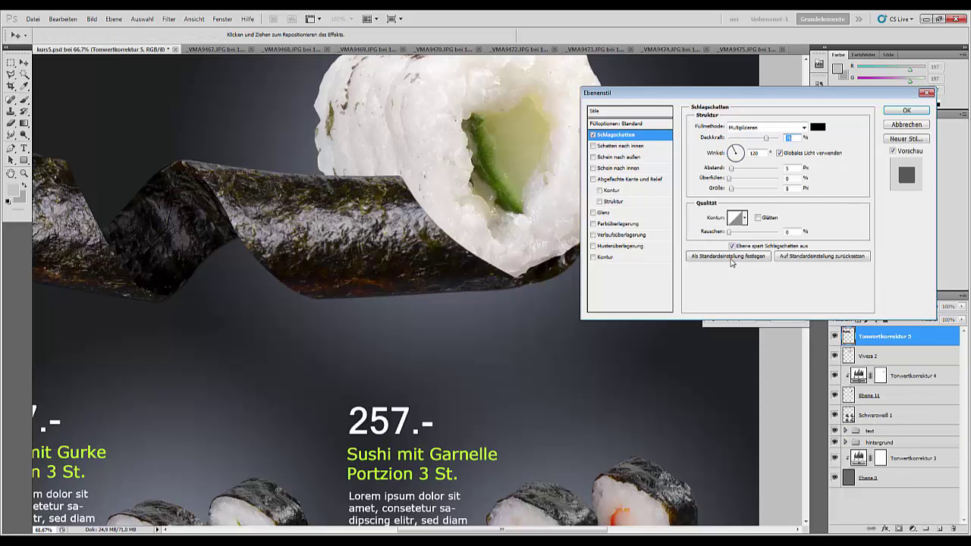
drag(732, 152, 739, 177)
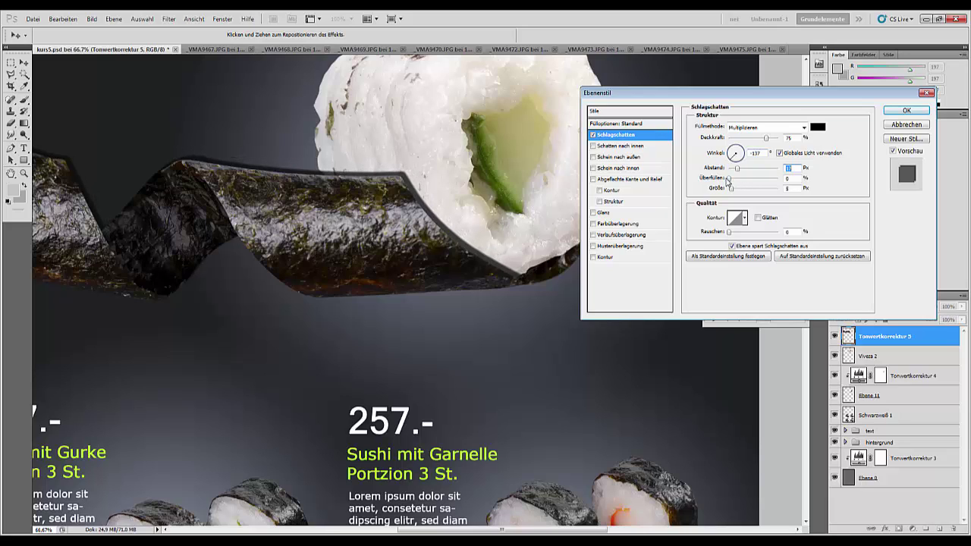
click(728, 179)
drag(732, 190, 741, 193)
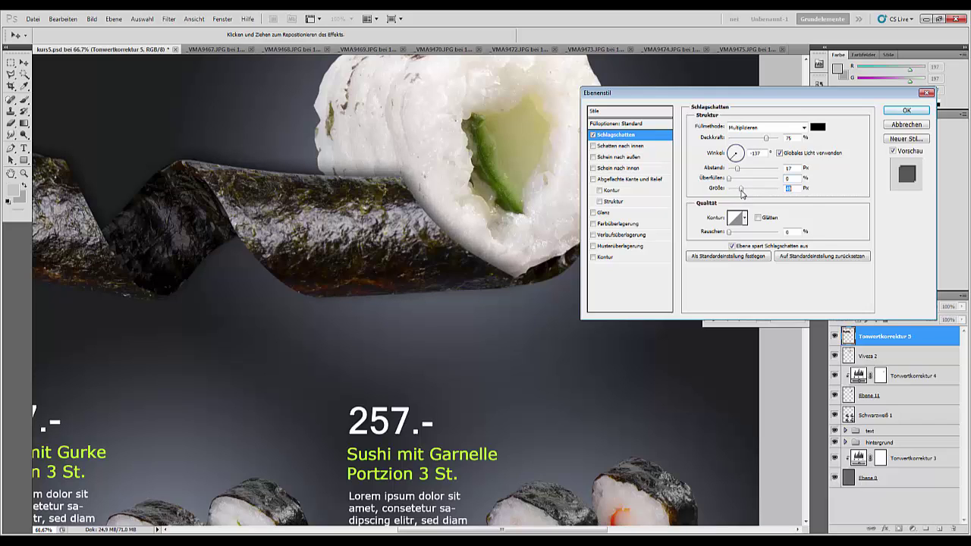
click(913, 114)
key(ctrl+minus)
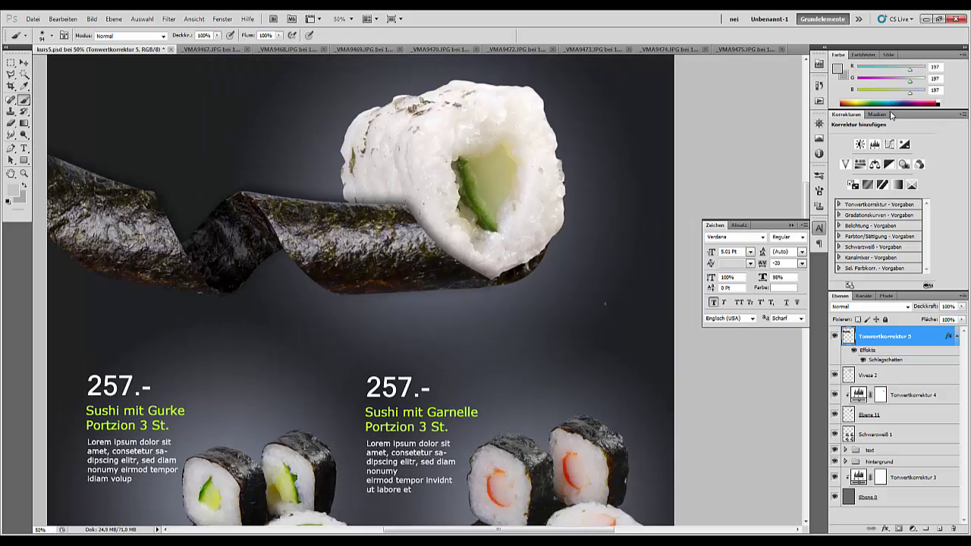
Step: Convert the nori's drop shadow effect into its own layer and compare the image with and without it
right_click(881, 362)
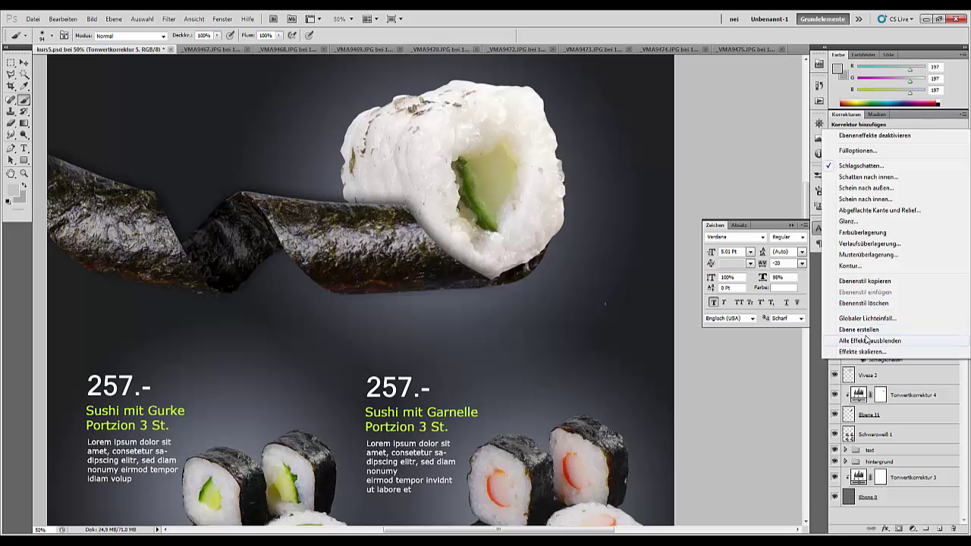
click(865, 331)
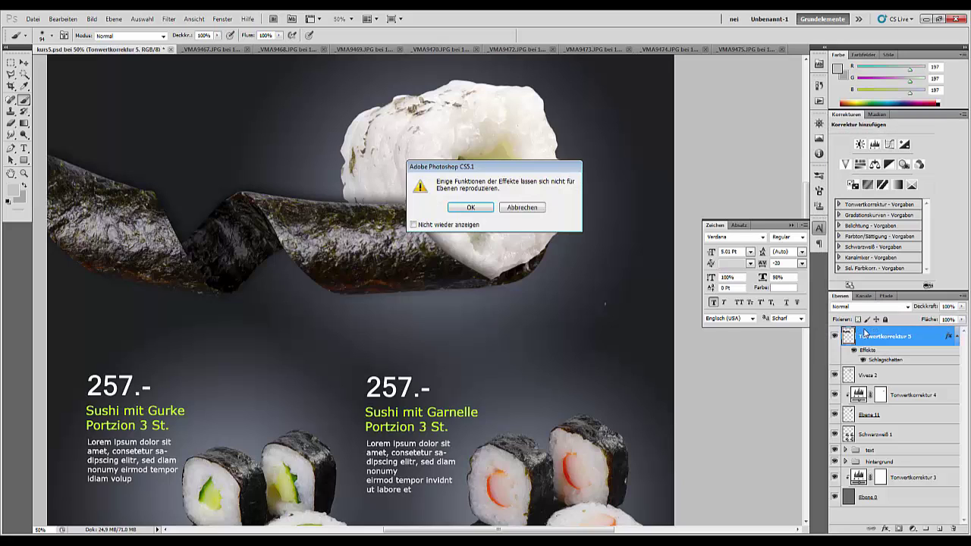
click(463, 208)
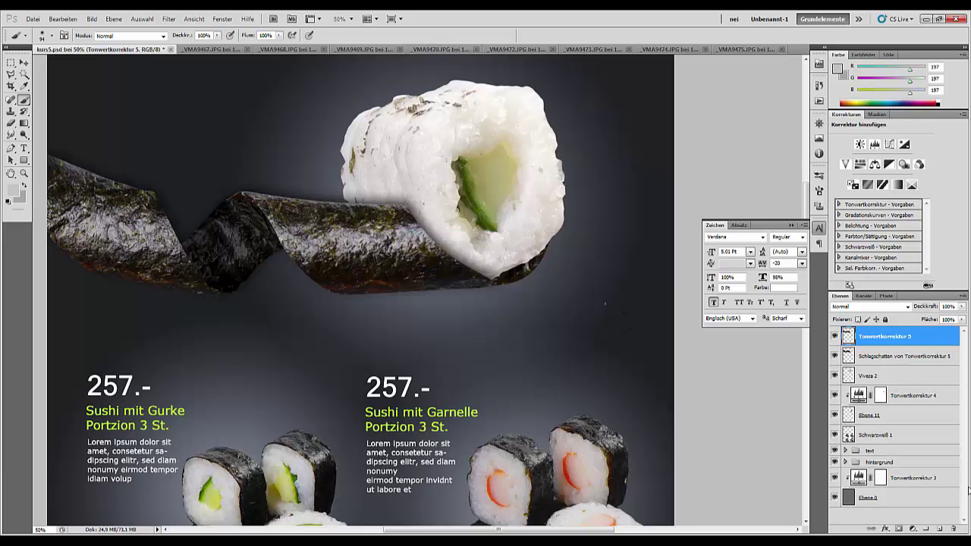
click(897, 358)
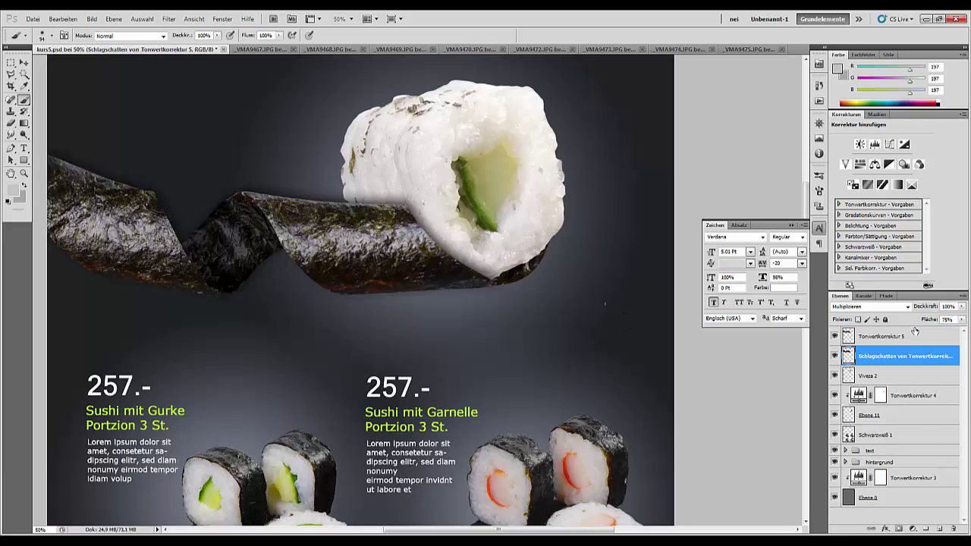
click(834, 356)
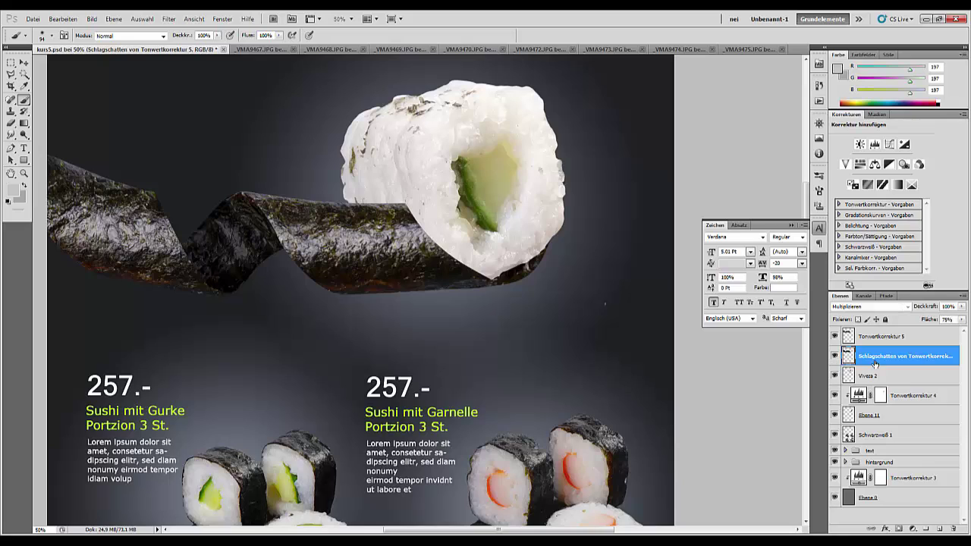
click(834, 355)
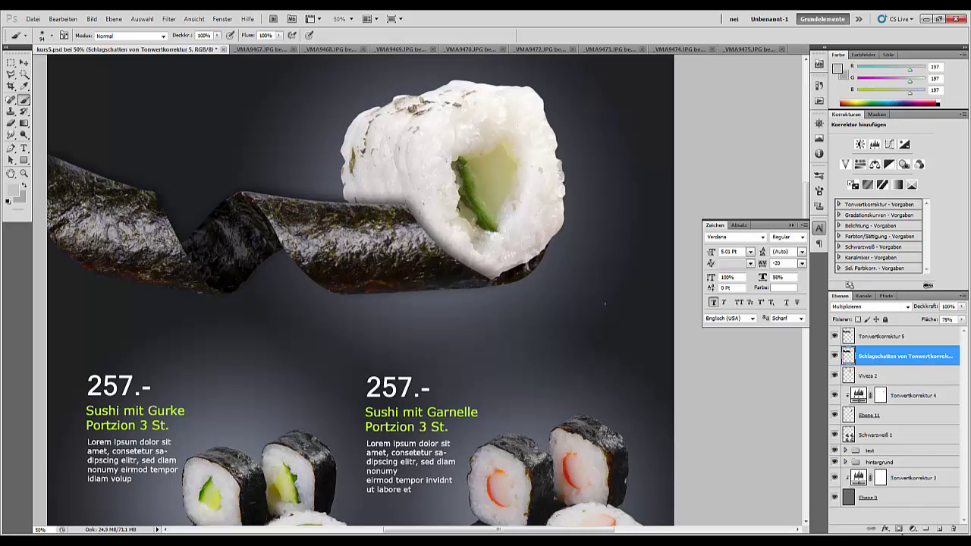
Step: Hide the shadow layer with a black mask and paint white at reduced opacity to restore the shadow along the nori edge
alt+click(898, 528)
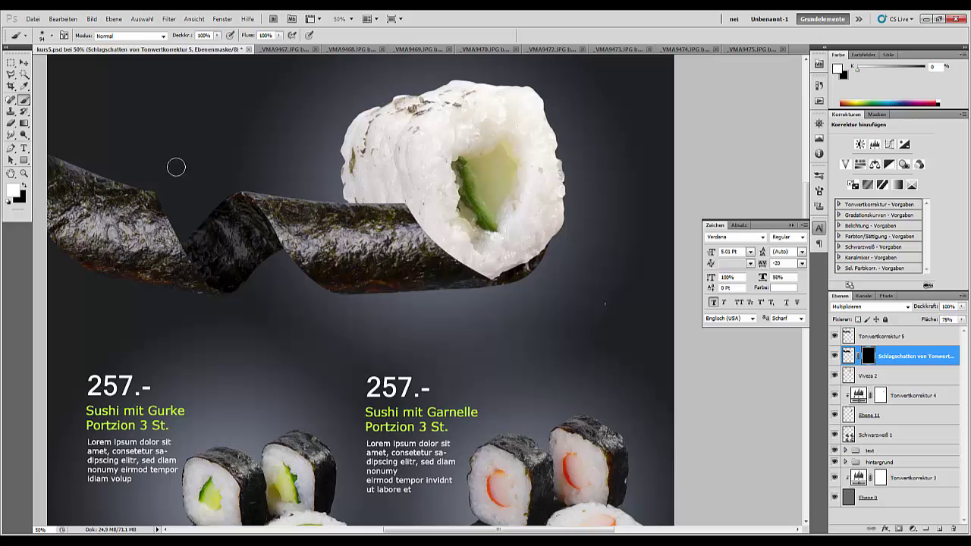
drag(178, 35, 150, 41)
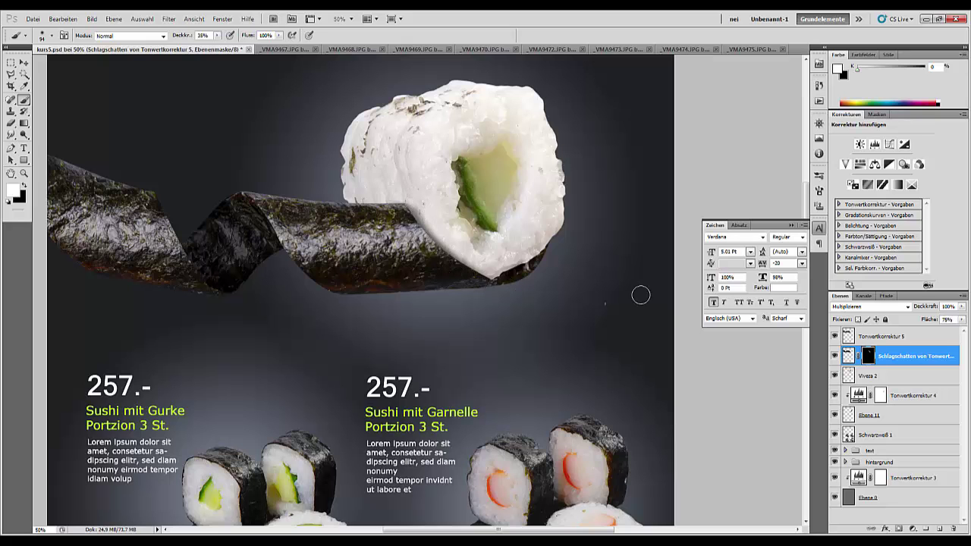
key(ctrl+minus)
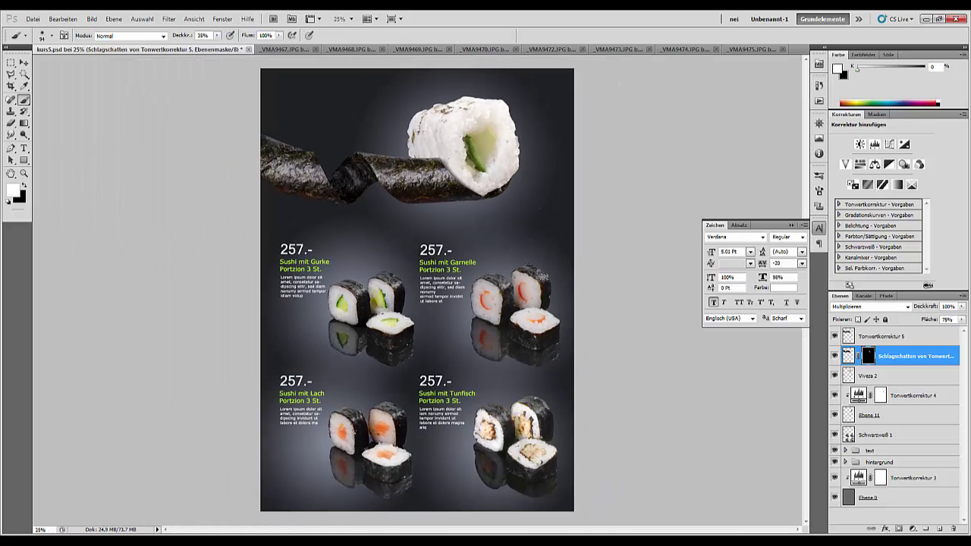
Step: Reduce the nori shadow layer's opacity to 73%
drag(933, 311, 915, 309)
key(ctrl+minus)
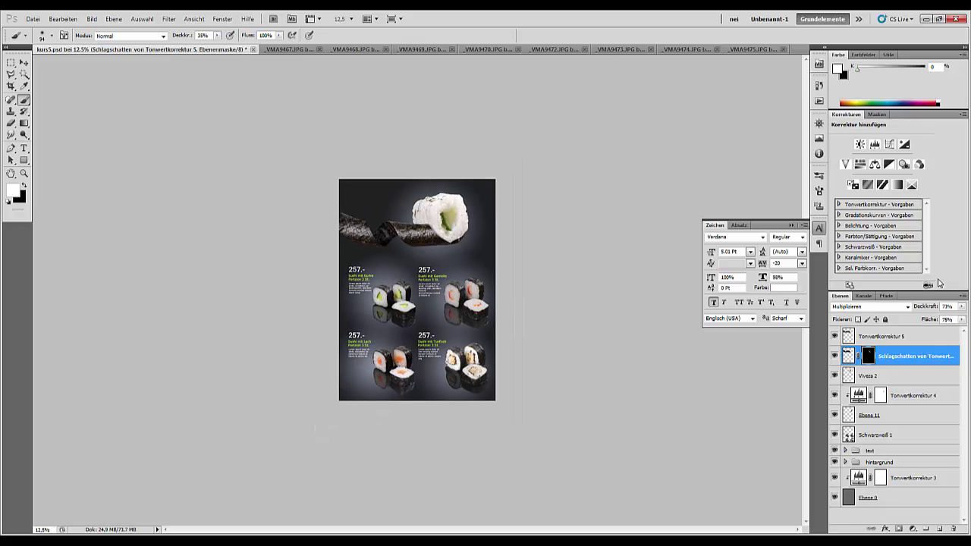
key(ctrl+plus)
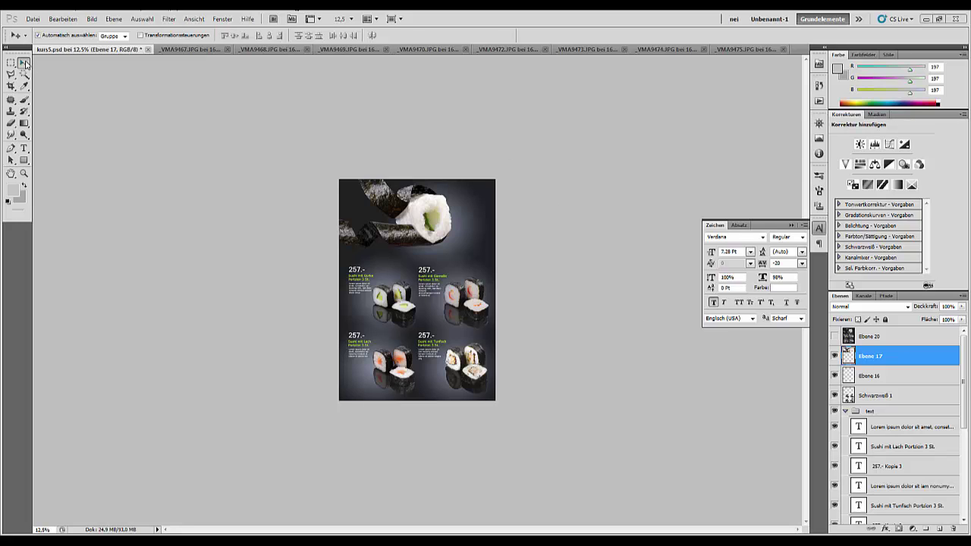
click(215, 211)
key(ctrl+plus)
key(ctrl+plus)
key(ctrl+plus)
key(ctrl+plus)
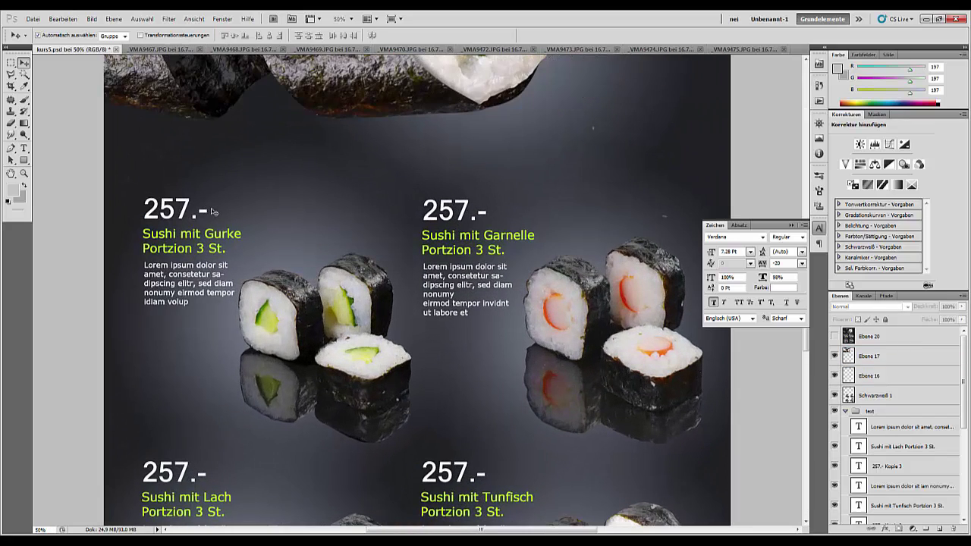
drag(333, 214, 298, 414)
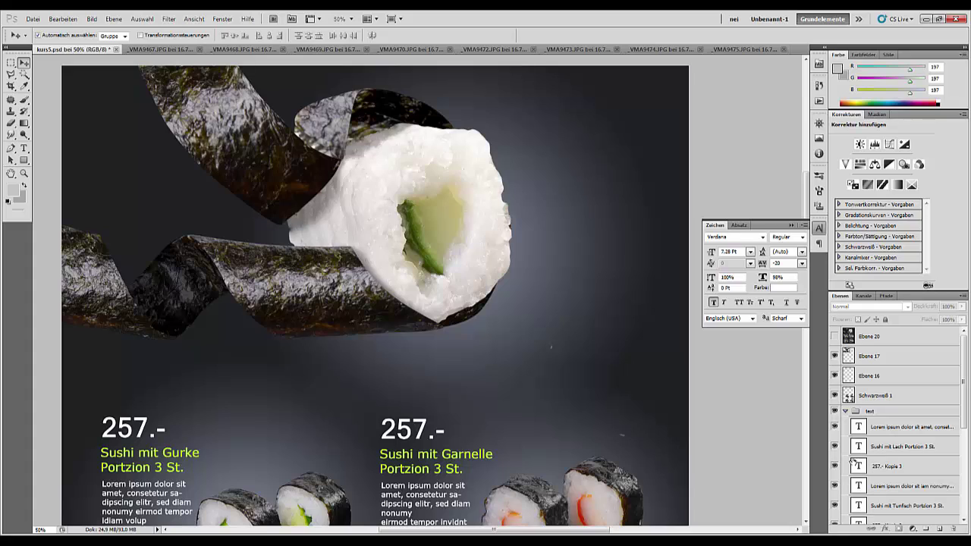
click(145, 455)
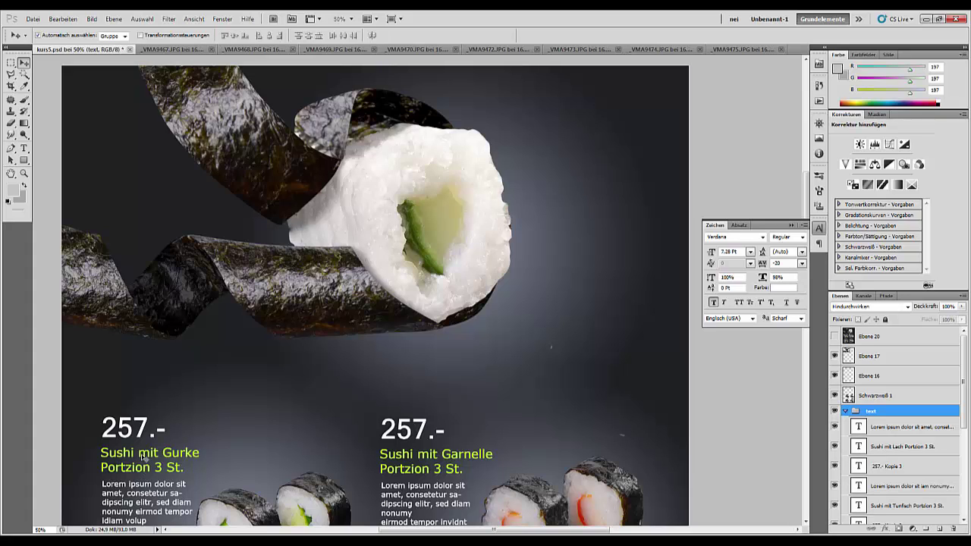
drag(145, 456, 156, 448)
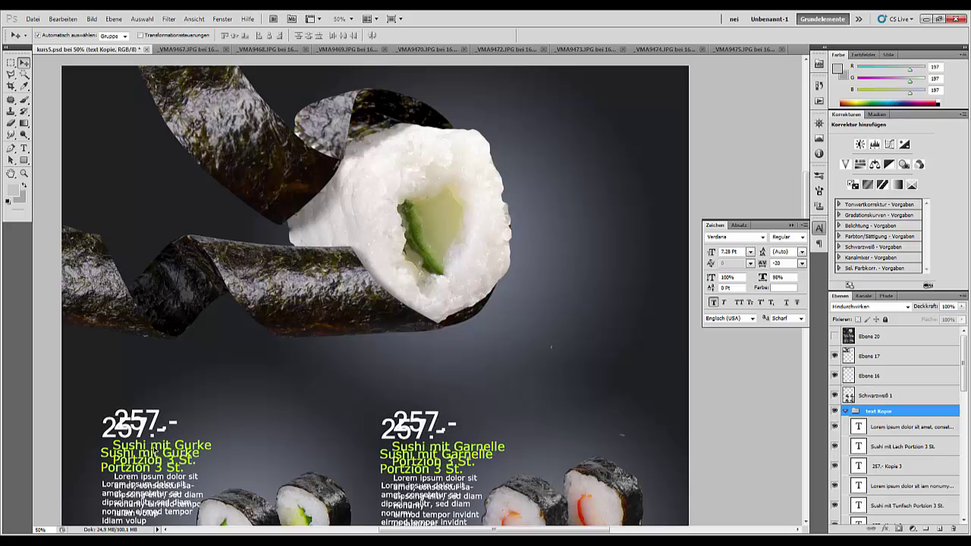
key(ctrl+z)
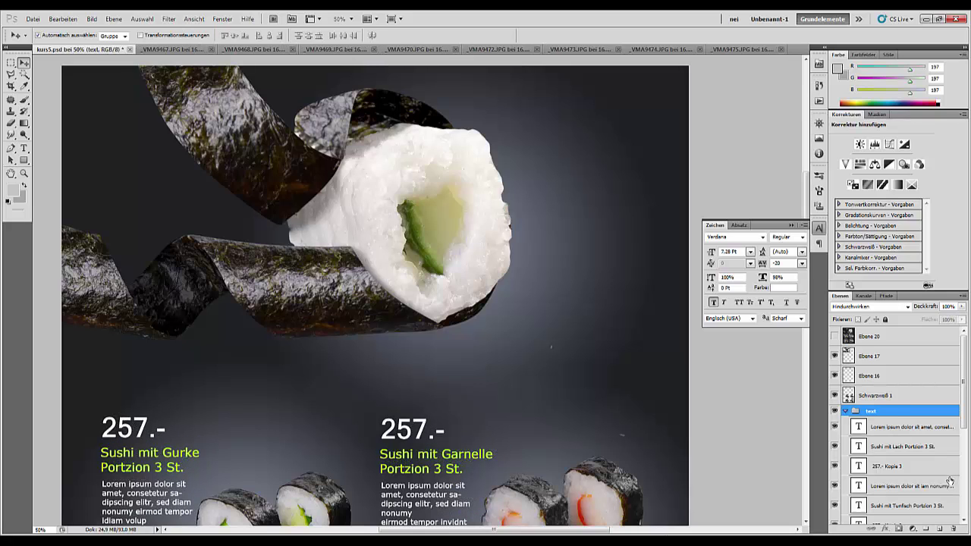
Step: Duplicate the price, title and description layers of Sushi mit Gurke and place the copies on the background beside the header roll
scroll(895, 436, down, 5)
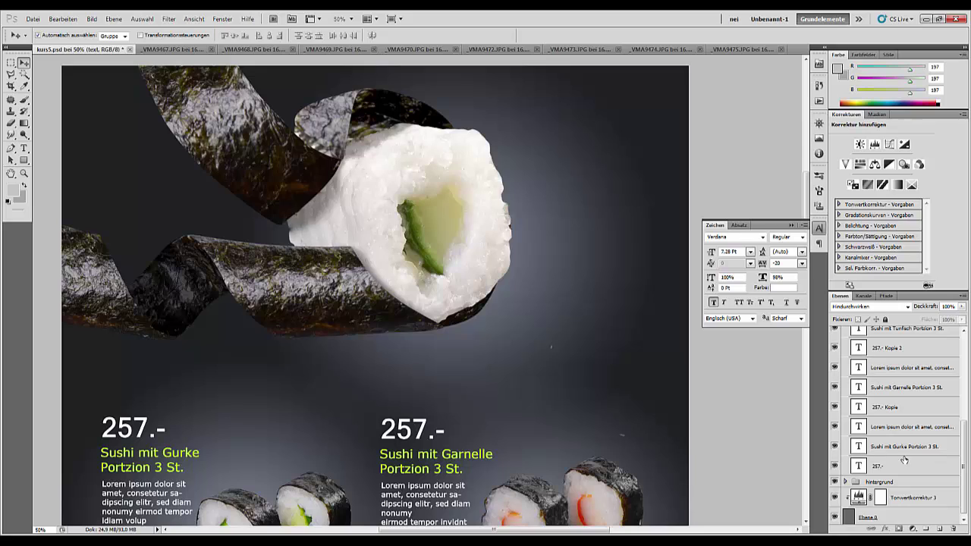
click(900, 464)
shift+click(903, 446)
shift+click(898, 428)
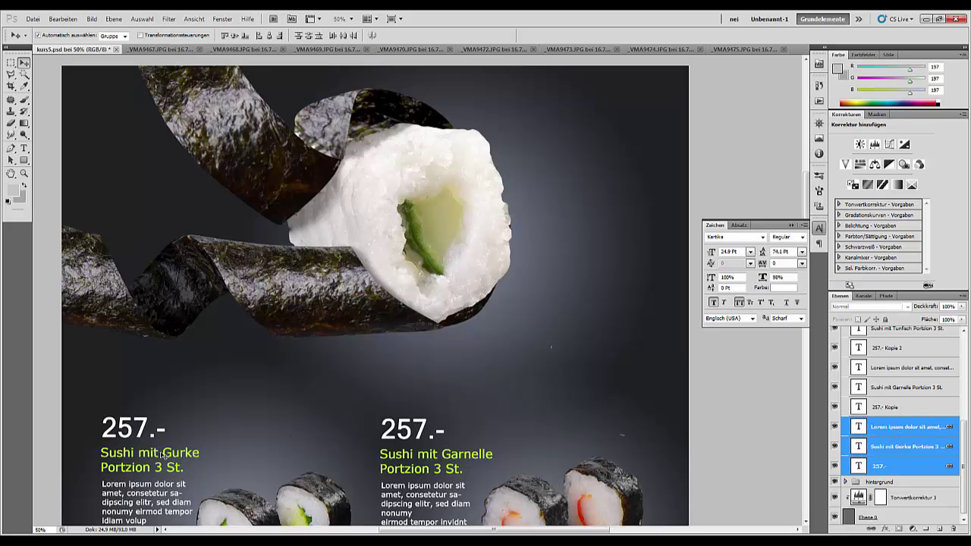
drag(165, 457, 609, 162)
key(ctrl+minus)
key(ctrl+minus)
key(ctrl+minus)
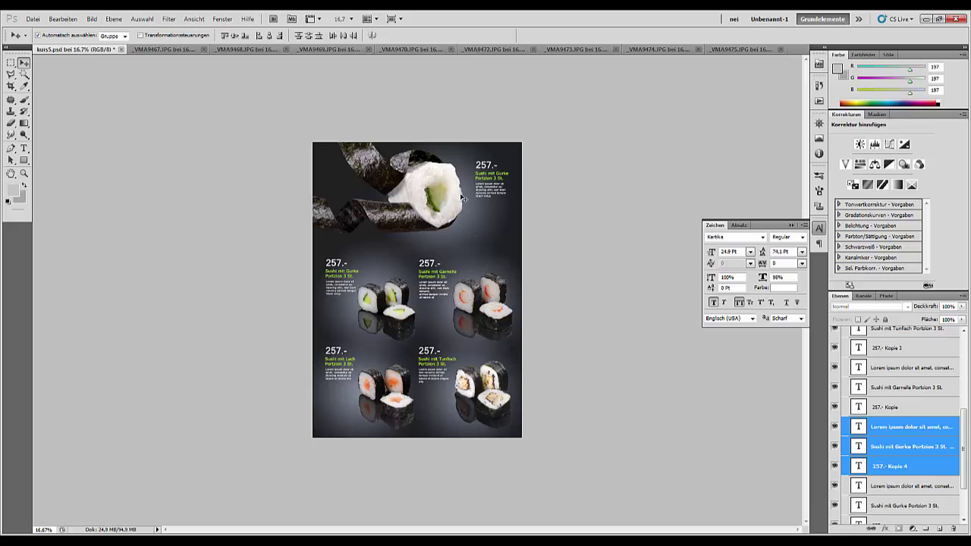
click(483, 186)
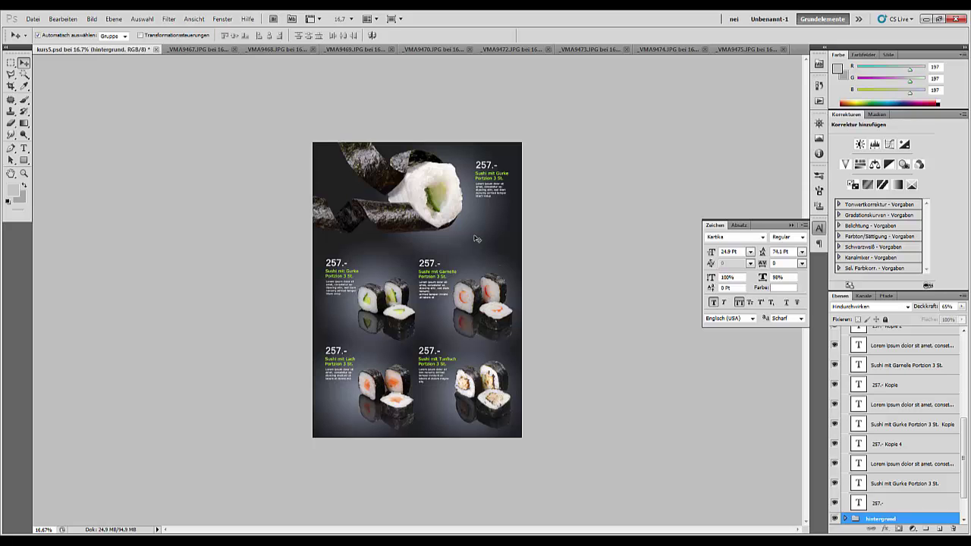
Step: Sample the green of the header caption as the foreground colour with the Eyedropper
key(ctrl+plus)
key(ctrl+plus)
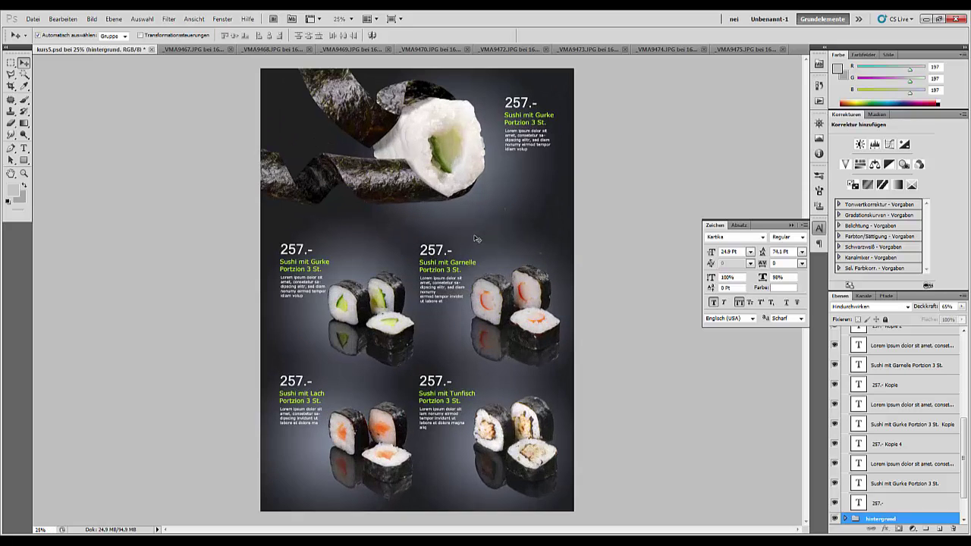
scroll(545, 311, up, 3)
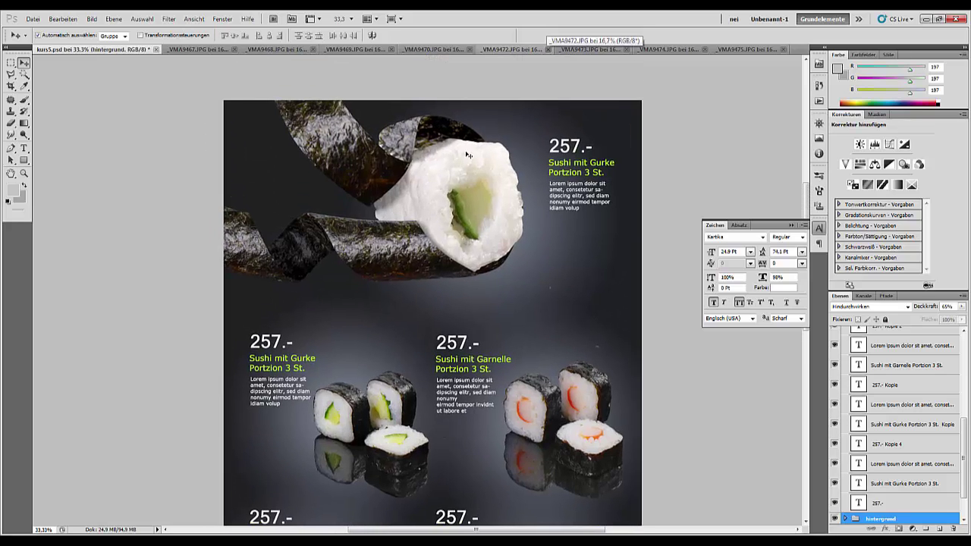
click(23, 87)
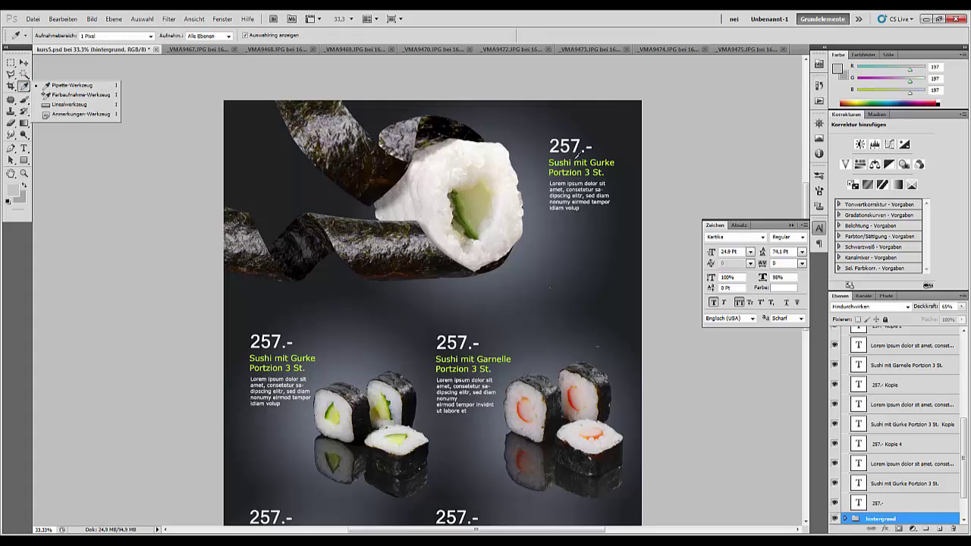
click(567, 160)
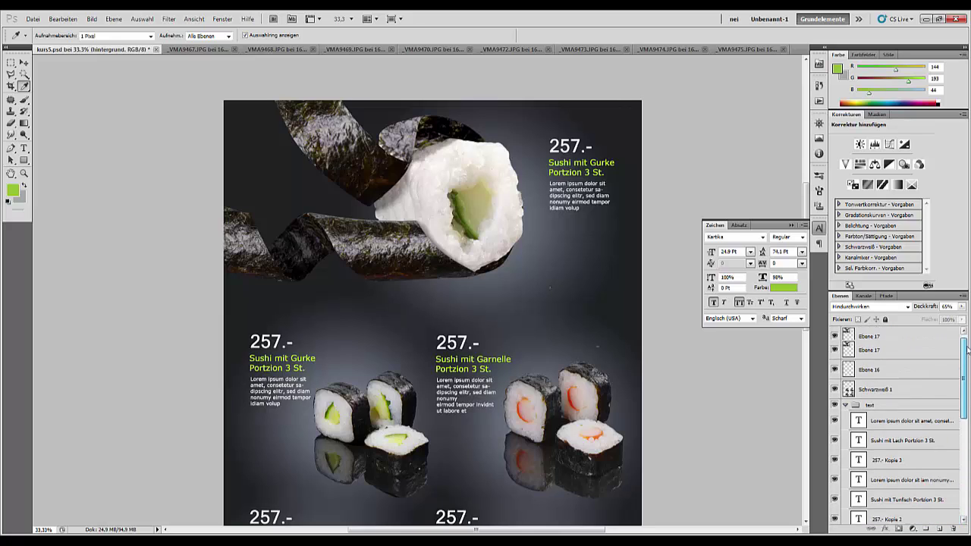
Step: Add a new empty layer directly above Ebene 17
scroll(935, 335, up, 10)
click(935, 336)
click(927, 369)
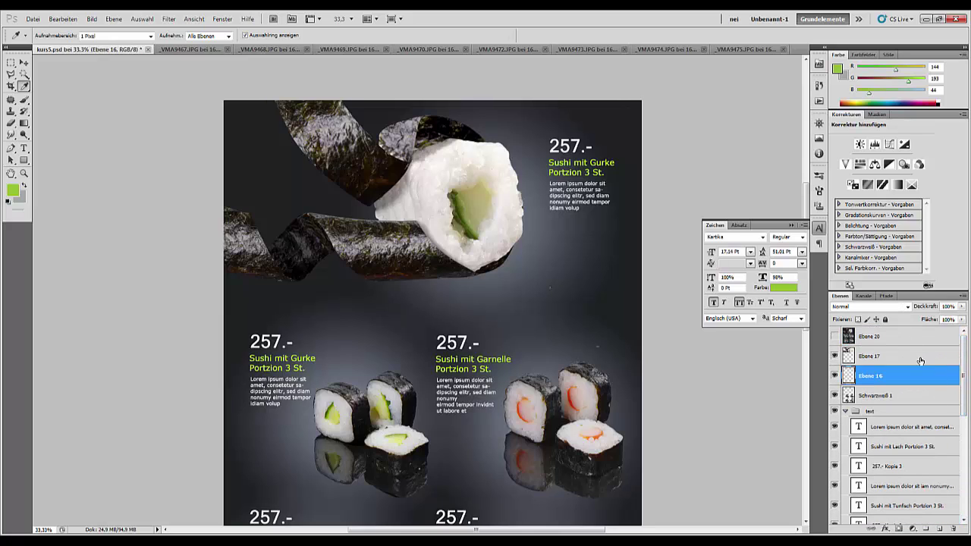
click(921, 362)
click(940, 529)
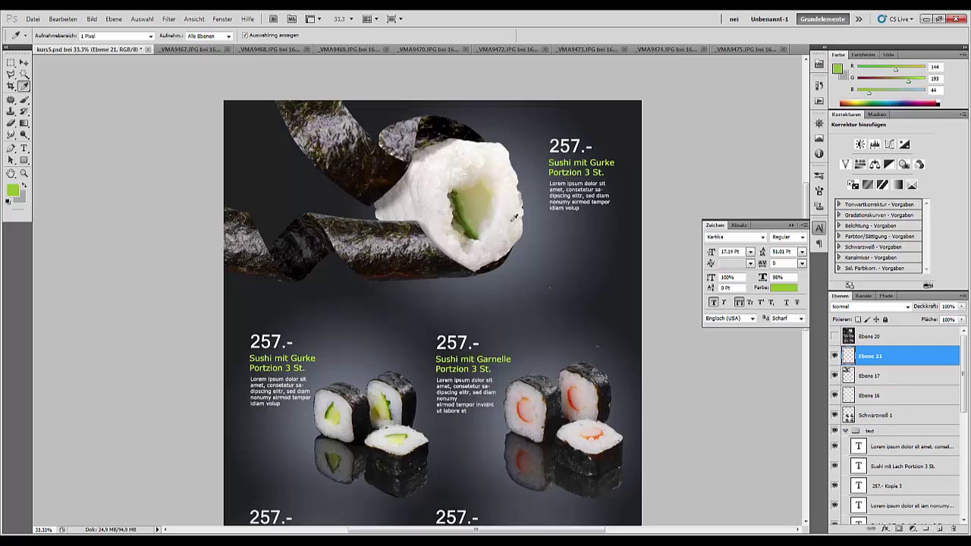
Step: Use the Clone Stamp sampling all layers to scatter cucumber and rice crumbs from the header roll below its new caption
click(10, 112)
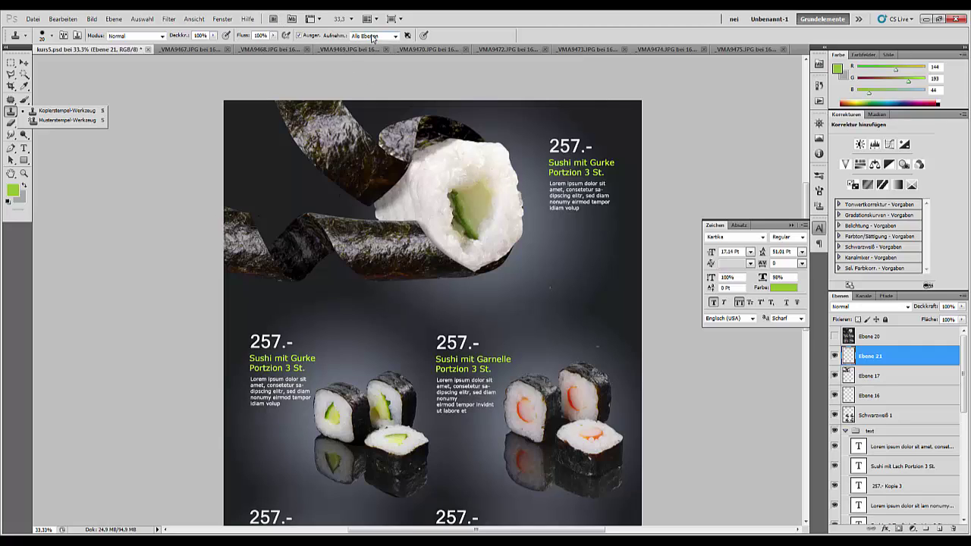
alt+click(463, 210)
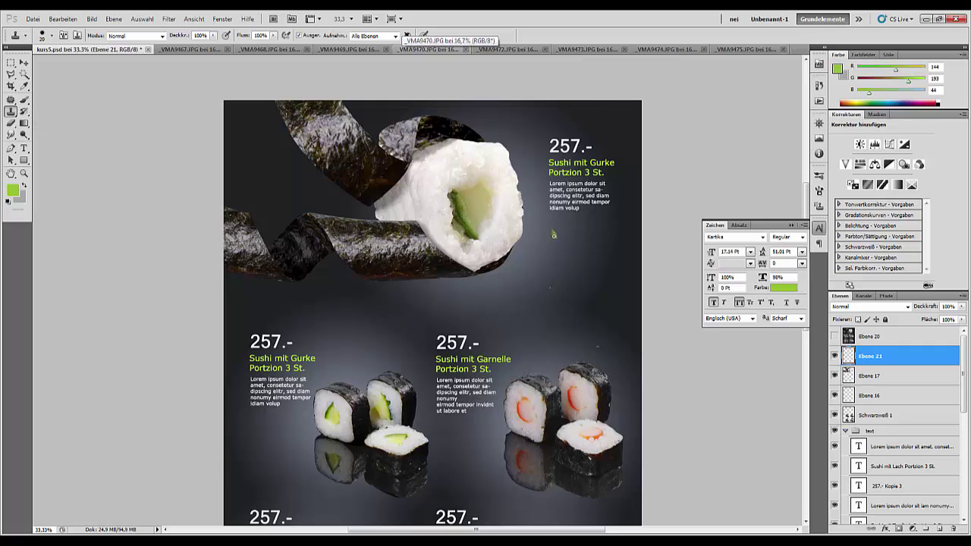
drag(581, 223, 579, 225)
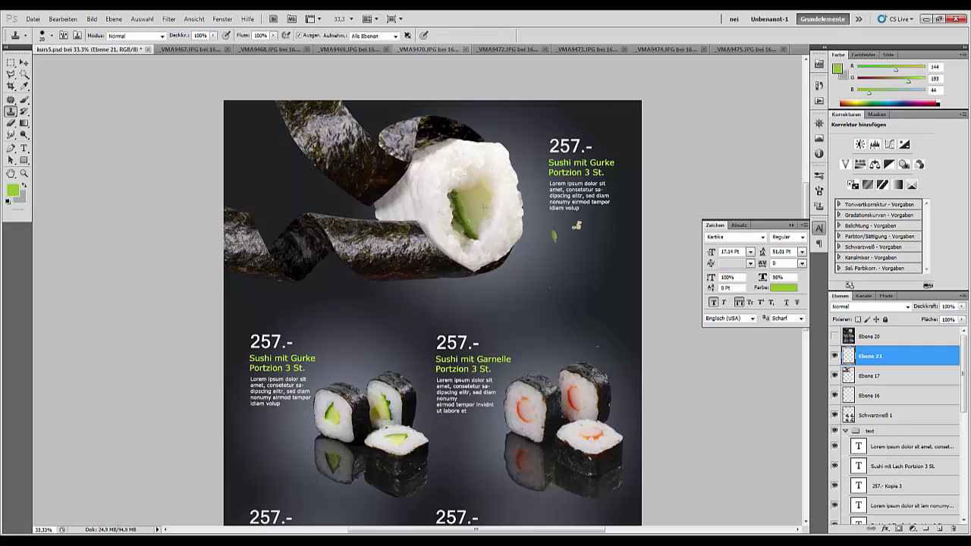
drag(575, 269, 575, 275)
click(597, 241)
click(579, 242)
click(611, 252)
click(607, 305)
click(607, 314)
Step: Clone more cucumber and rice crumbs onto the dark background around the nori strips, to the left of the header roll
drag(371, 113, 370, 109)
drag(313, 194, 318, 189)
click(303, 163)
click(291, 160)
click(292, 161)
click(306, 165)
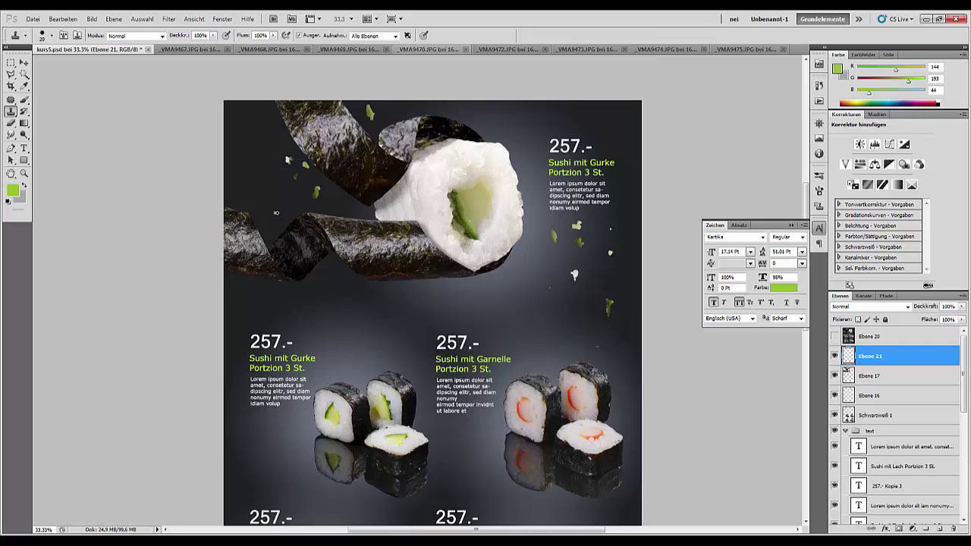
drag(278, 208, 285, 201)
click(283, 203)
click(288, 158)
drag(283, 237, 291, 238)
Step: Hide and show the crumb layer Ebene 21 to compare the whole flyer with and without the scattered crumbs
key(ctrl+minus)
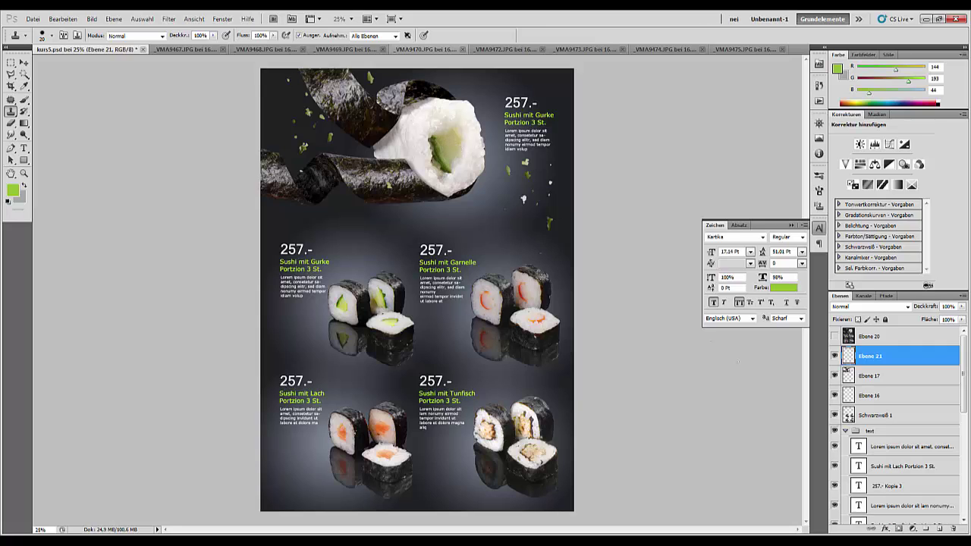
click(836, 356)
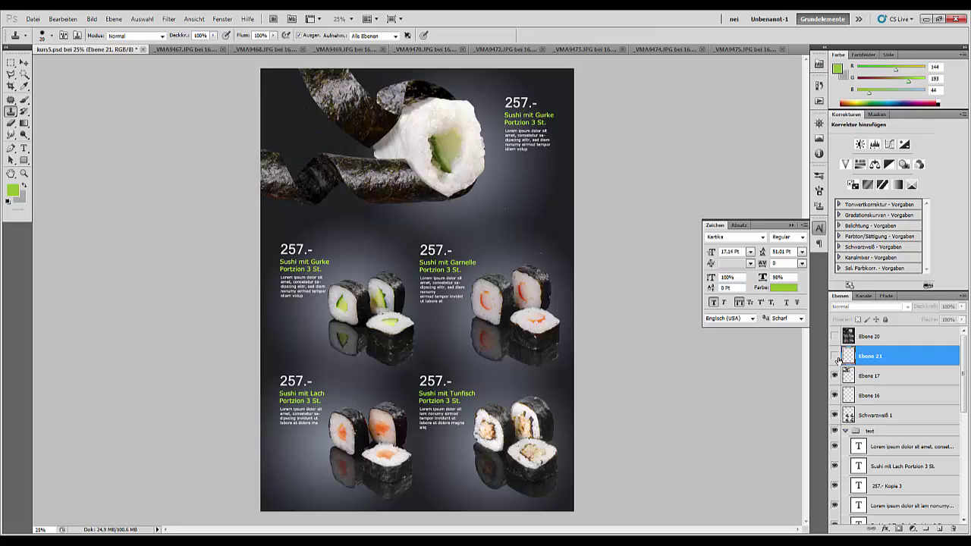
click(835, 356)
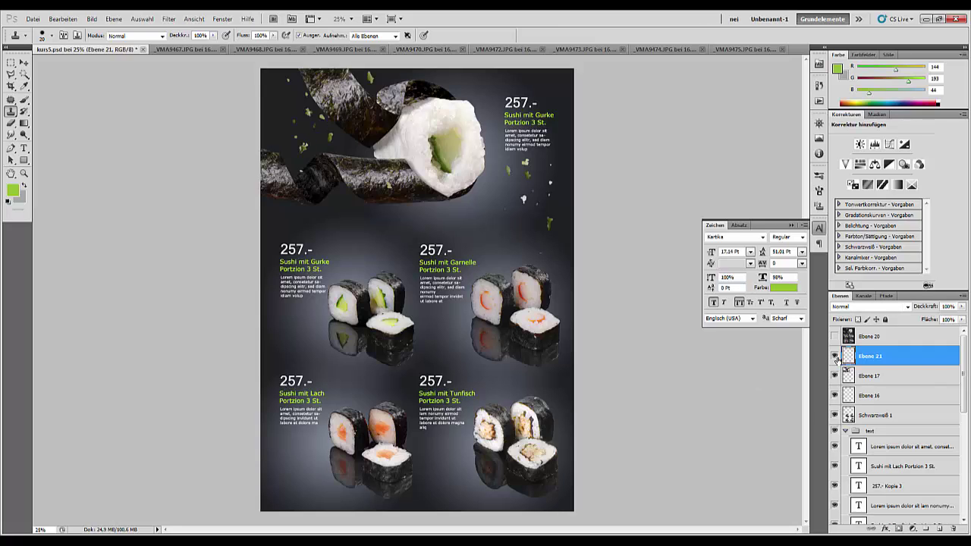